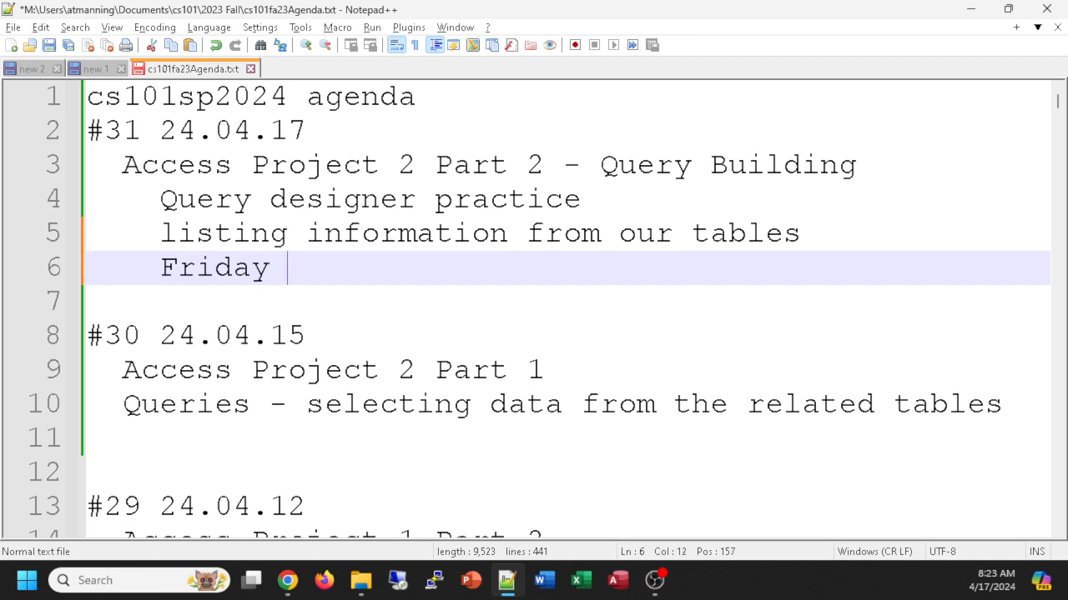
Complete the last line of the #31 agenda entry as "Friday is catch-up day! Video available" and save the file.
text(cath)
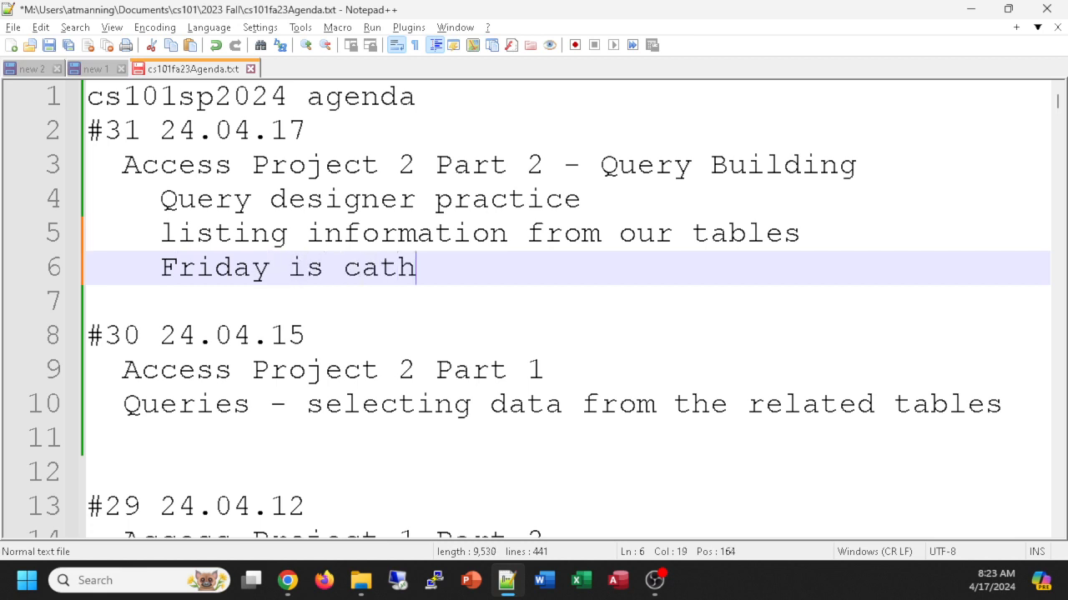
key(BackSpace)
text(ch-up day!)
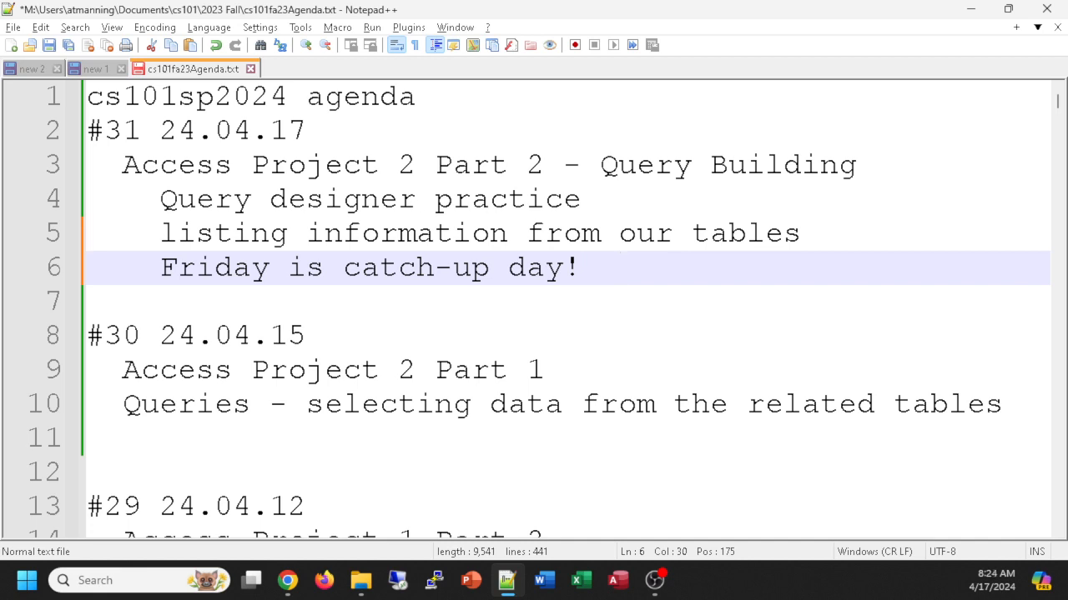
text(Video)
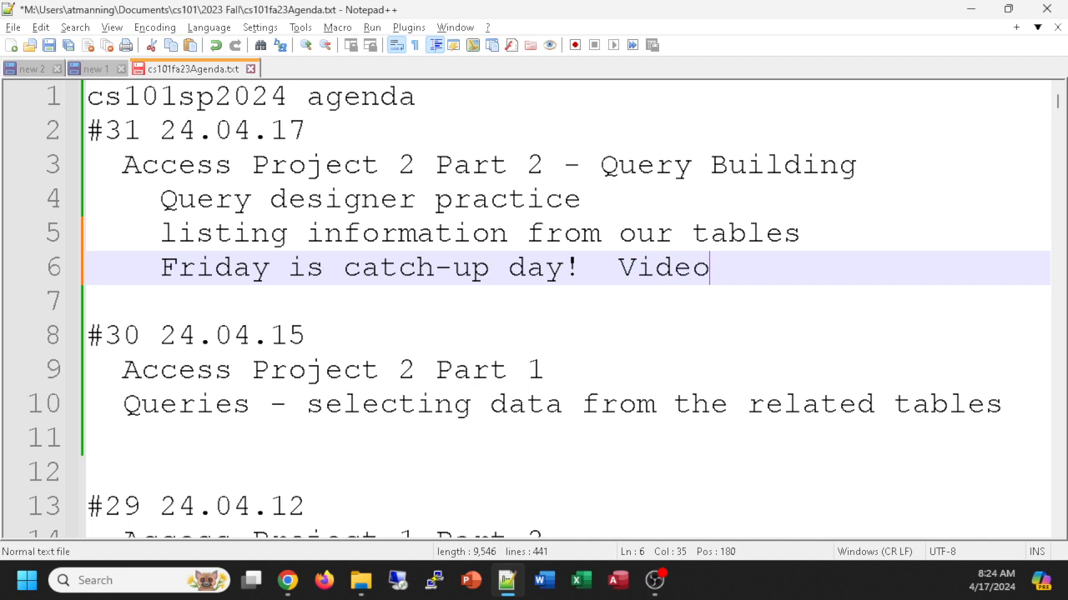
text( available)
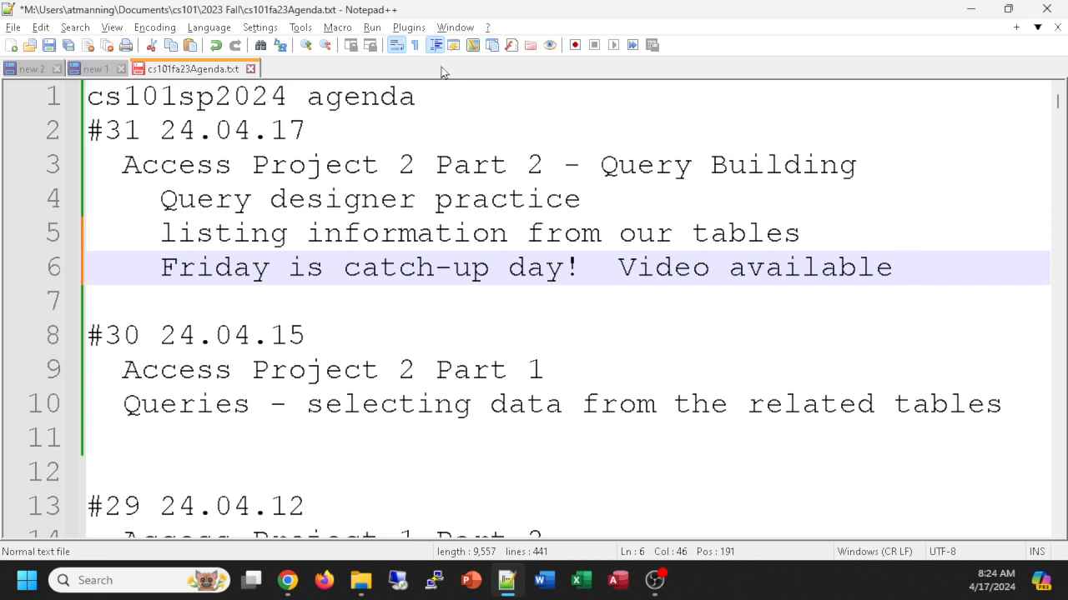
key(ctrl+s)
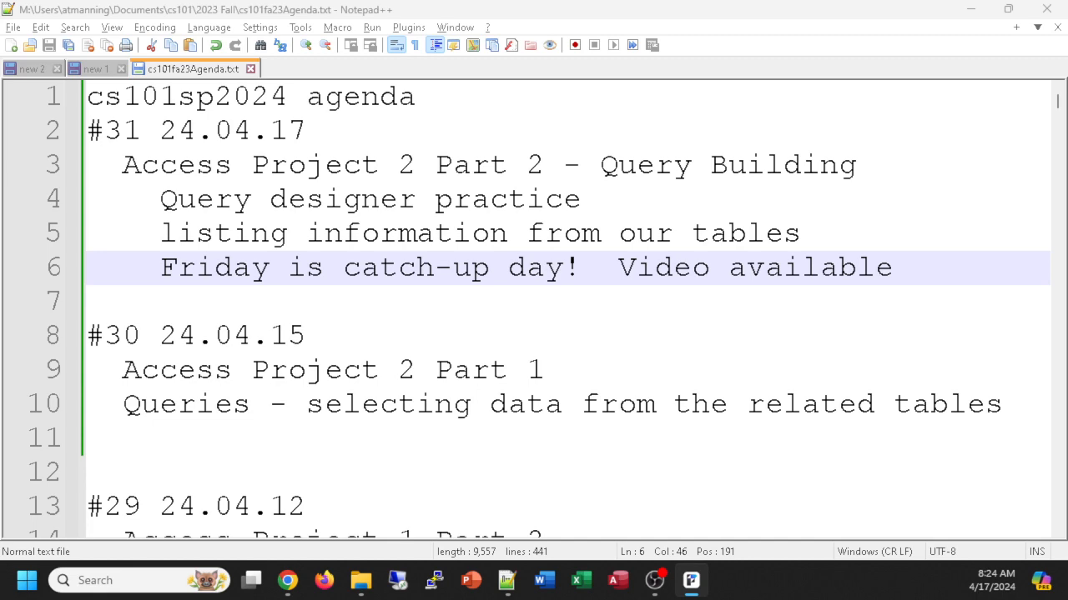
Accept the FileMaker Pro software license terms and start the 45-day trial.
drag(1067, 367, 441, 64)
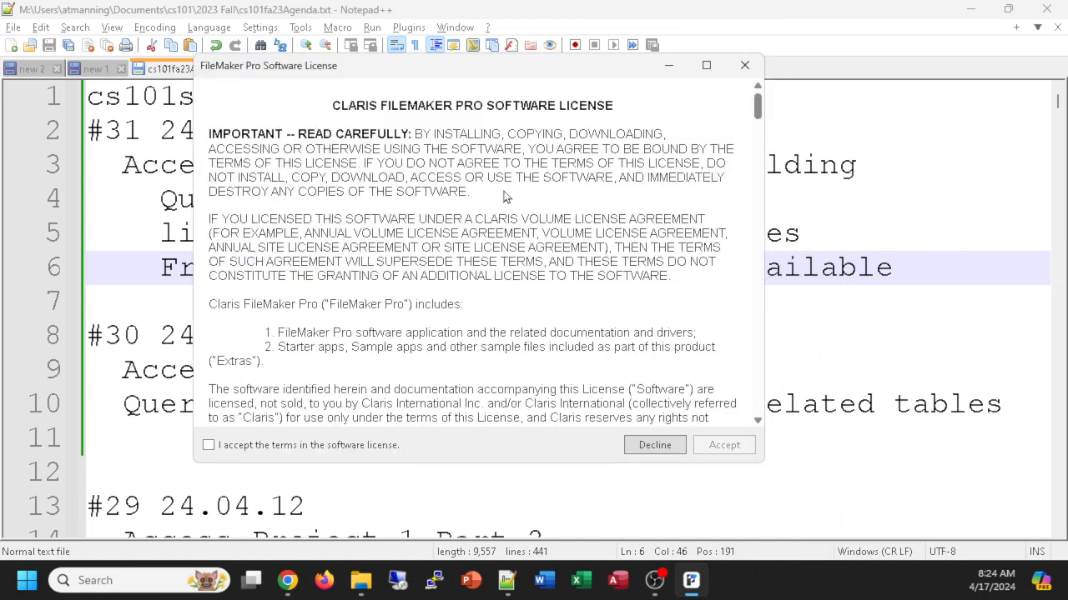
click(206, 447)
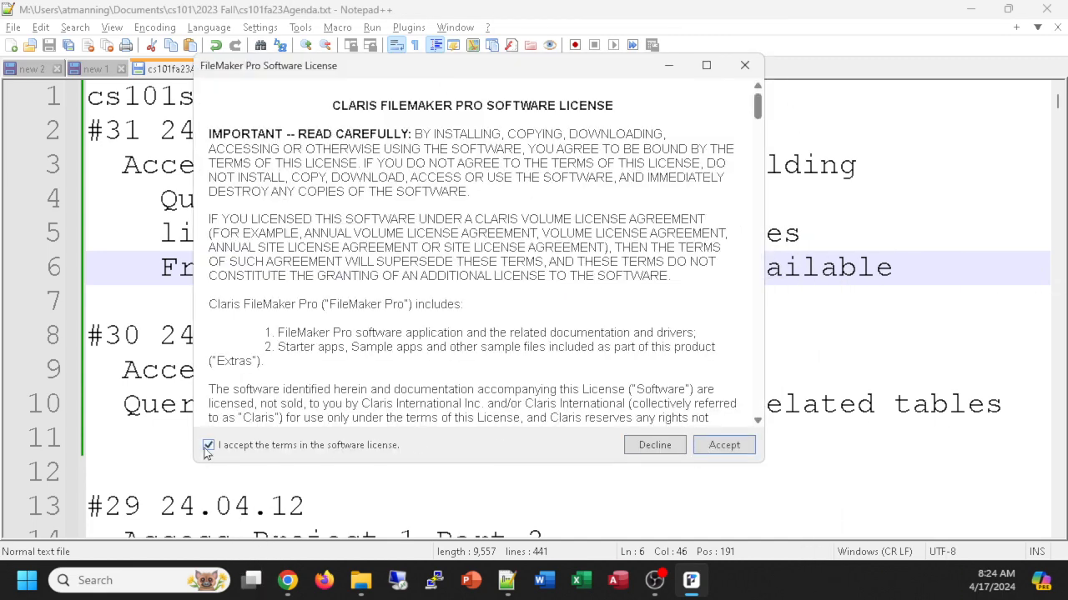
click(724, 450)
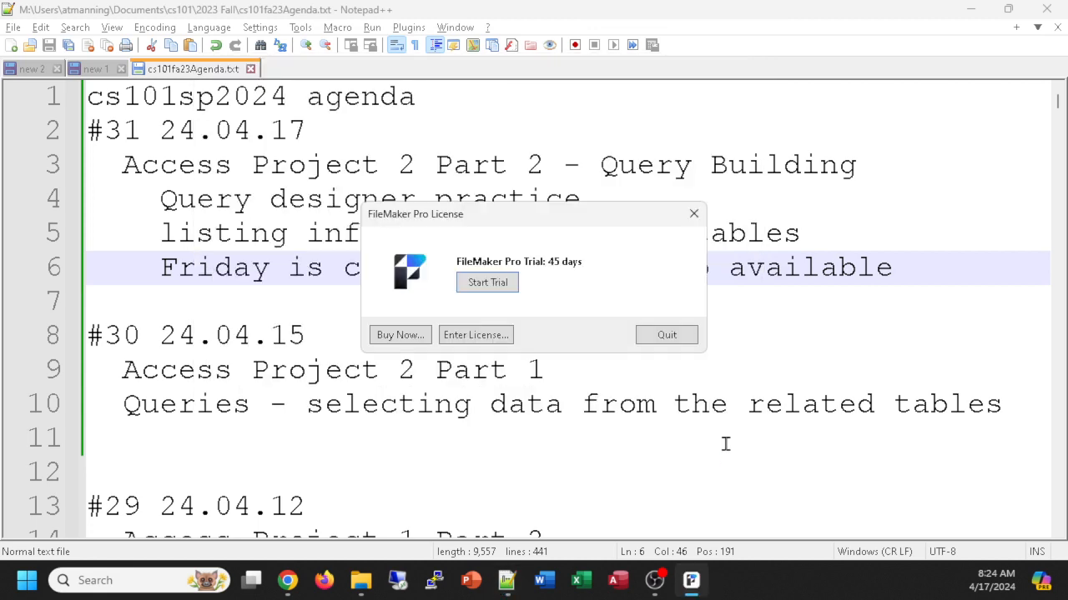
click(492, 283)
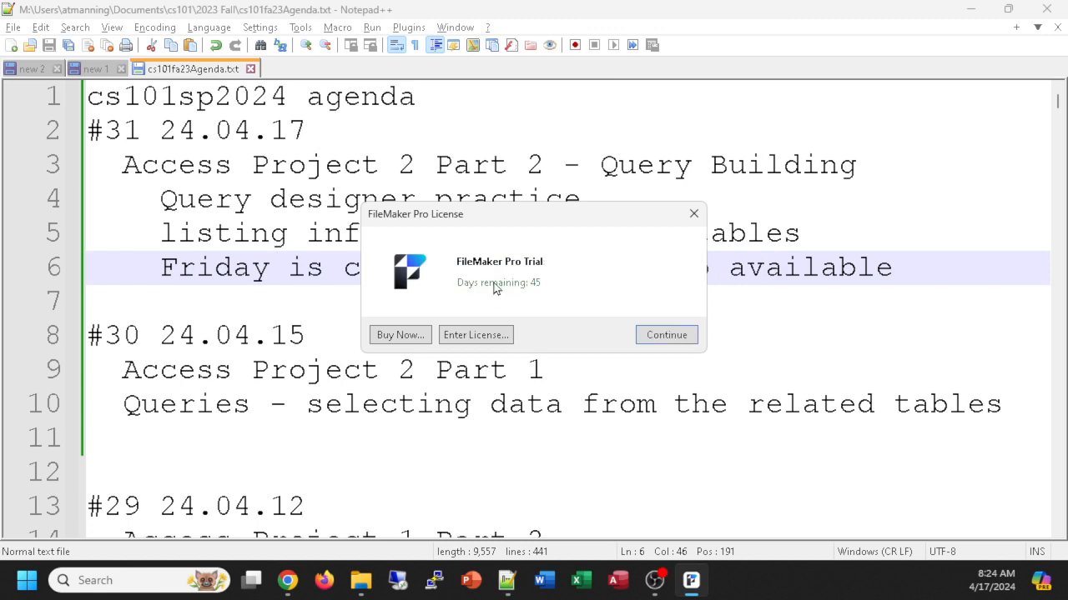
click(664, 334)
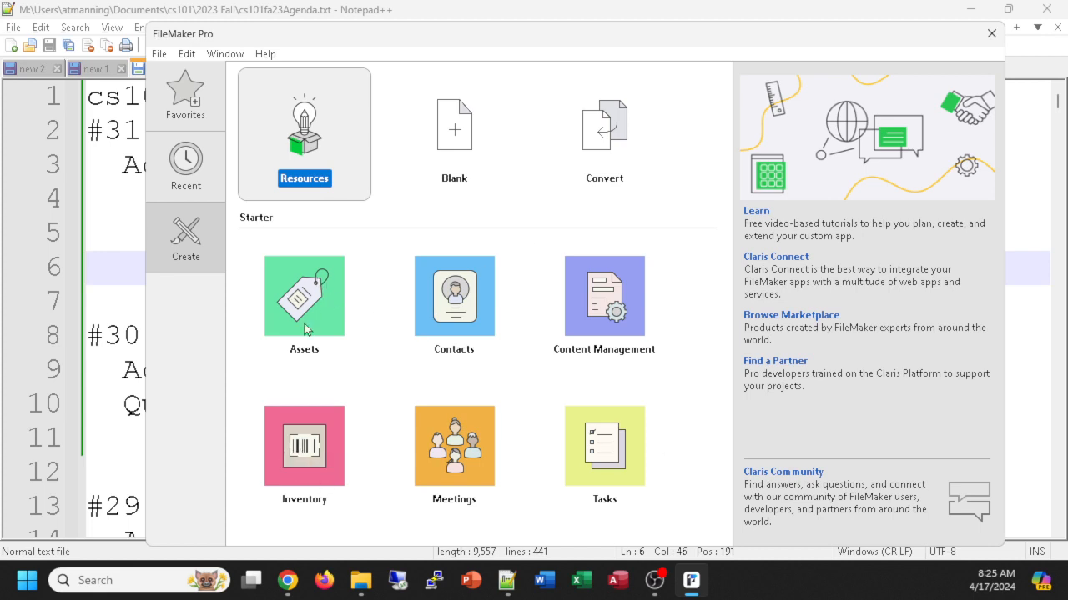
Create a database from the Contacts starter app and save it as Contacts.fmp12 in Documents.
click(467, 311)
double_click(465, 311)
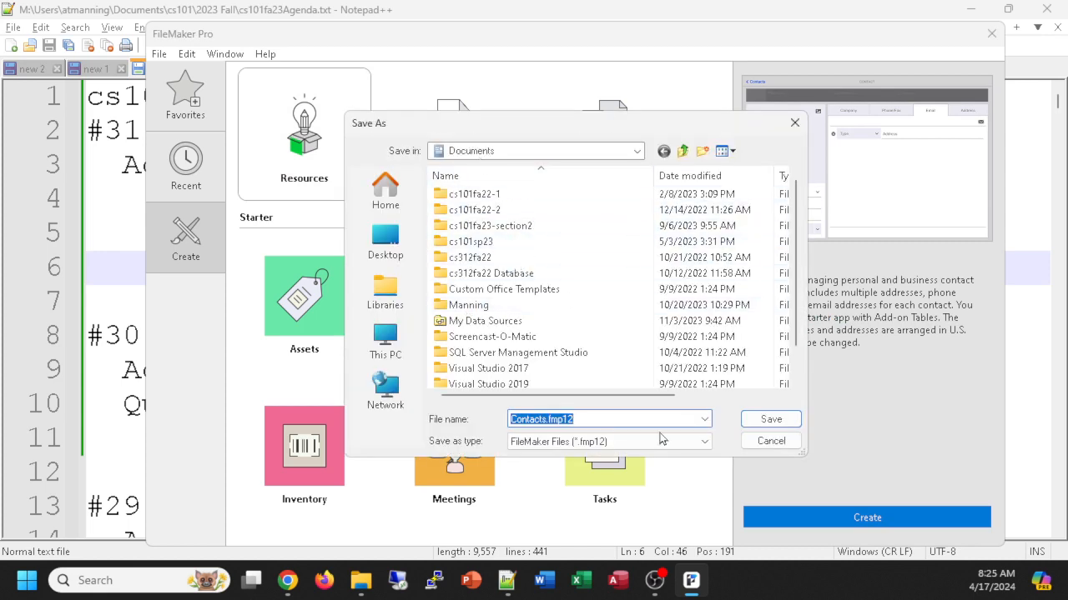
click(760, 420)
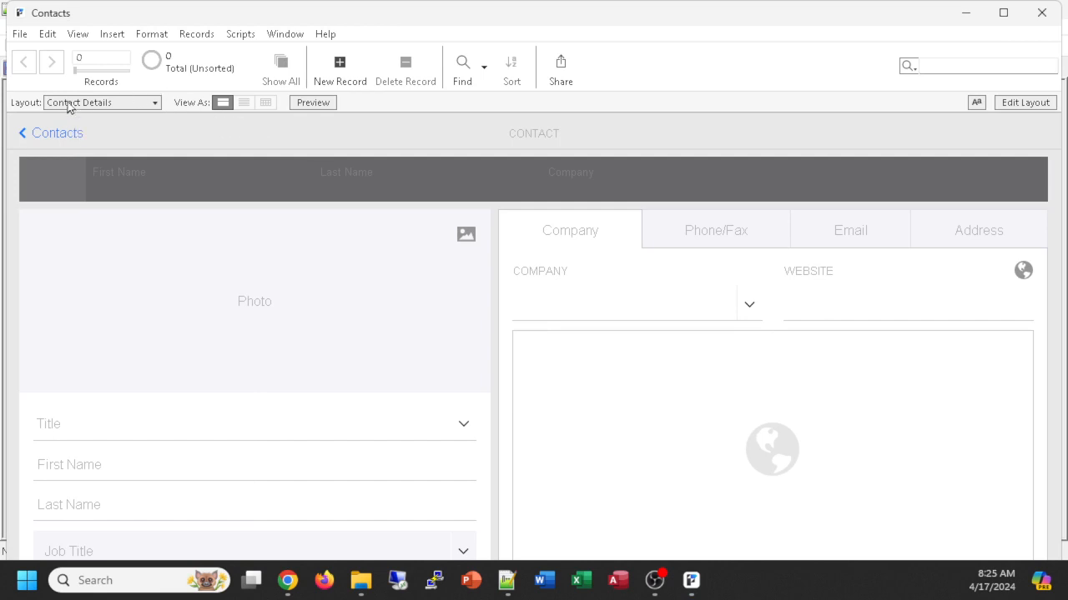
Look through the record commands and the Phone/Fax, Email, Address and Company sections of the contact form.
click(197, 34)
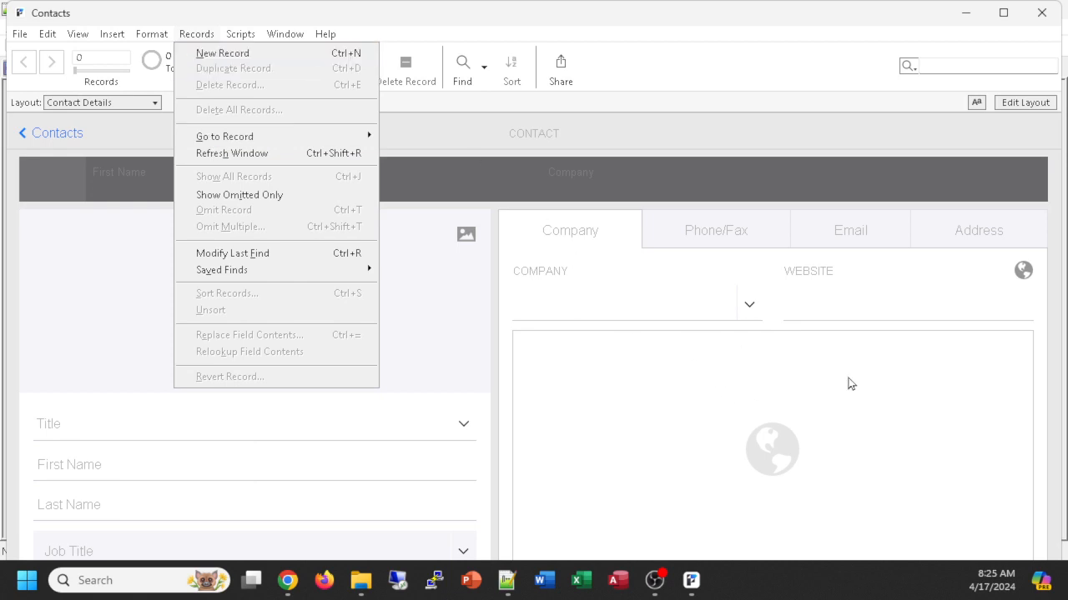
click(725, 239)
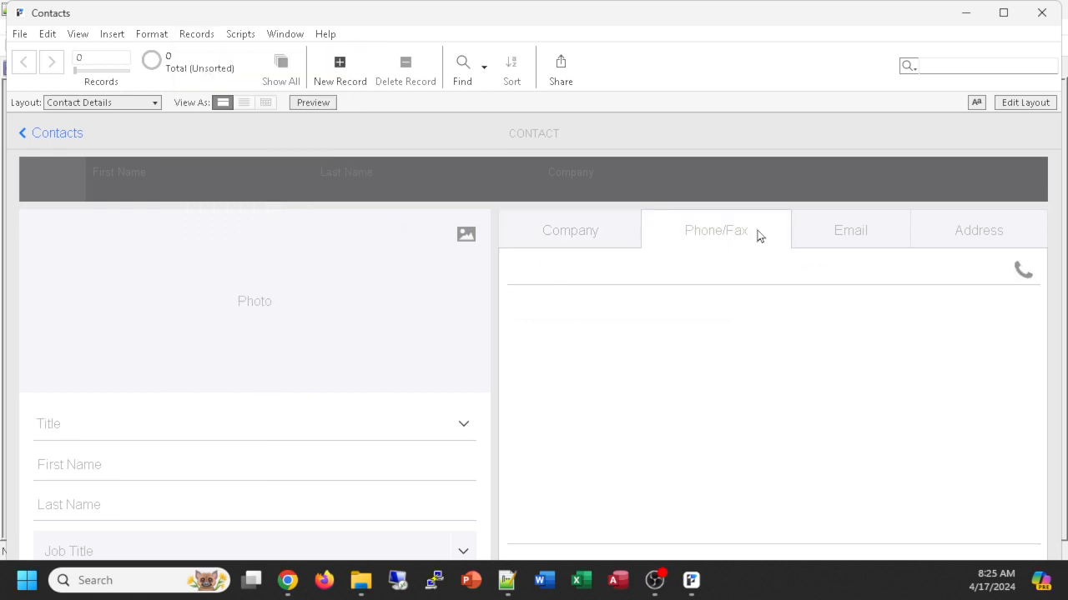
click(830, 226)
click(966, 221)
click(671, 233)
click(586, 241)
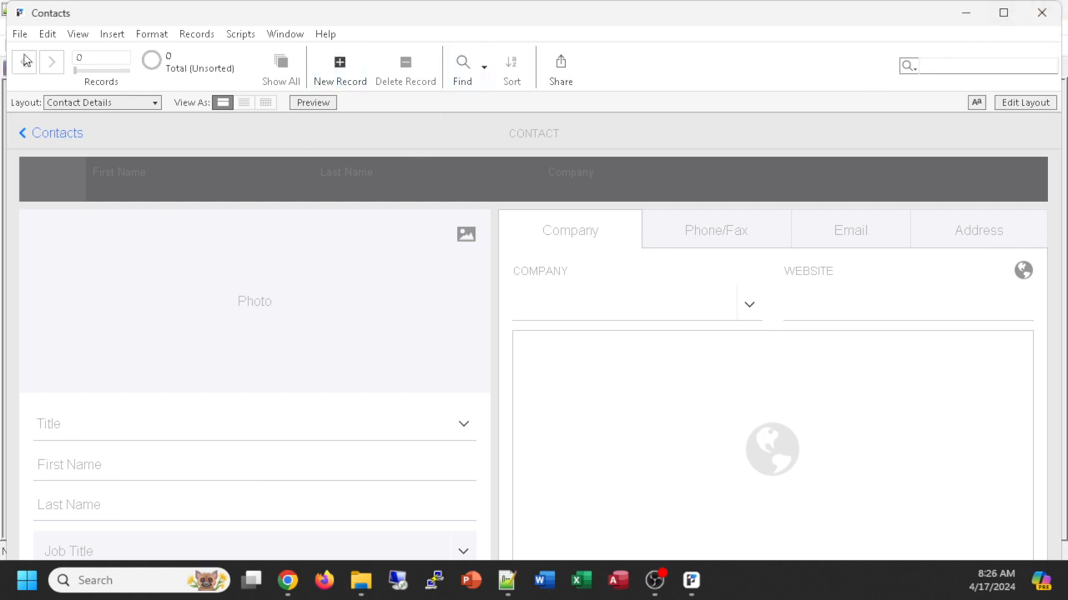
Reposition and shrink the Contacts window over the agenda, and close it.
drag(81, 15, 103, 20)
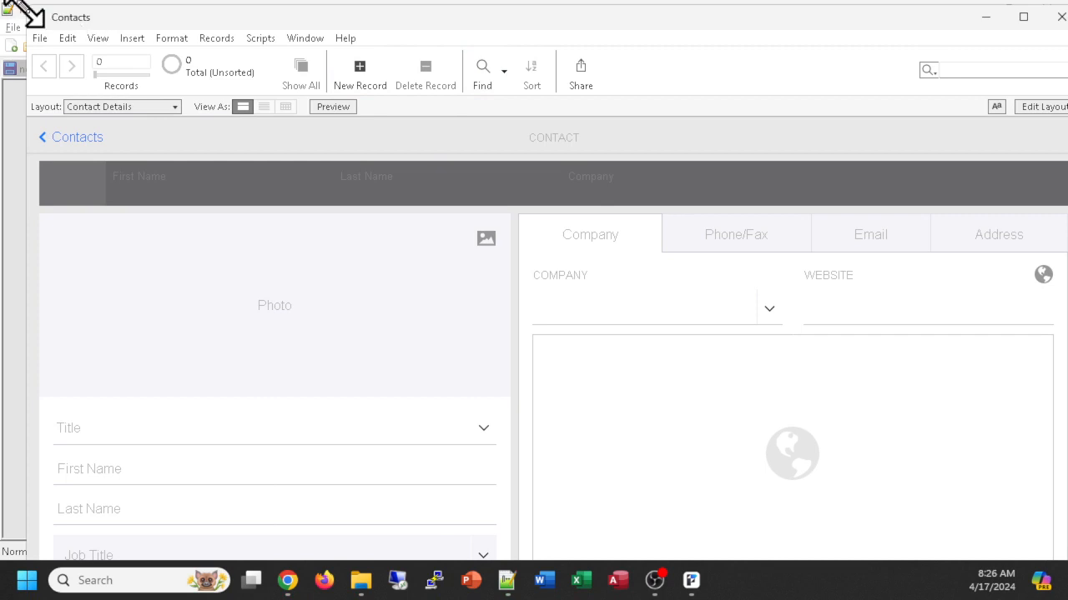
drag(25, 8, 157, 75)
drag(503, 89, 483, 42)
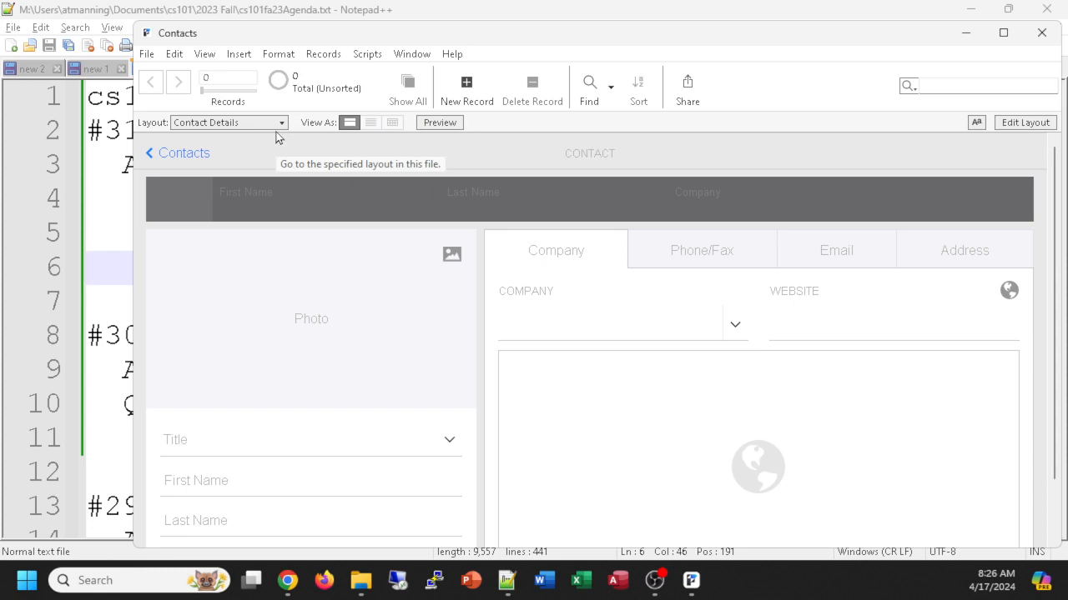
drag(346, 24, 330, 40)
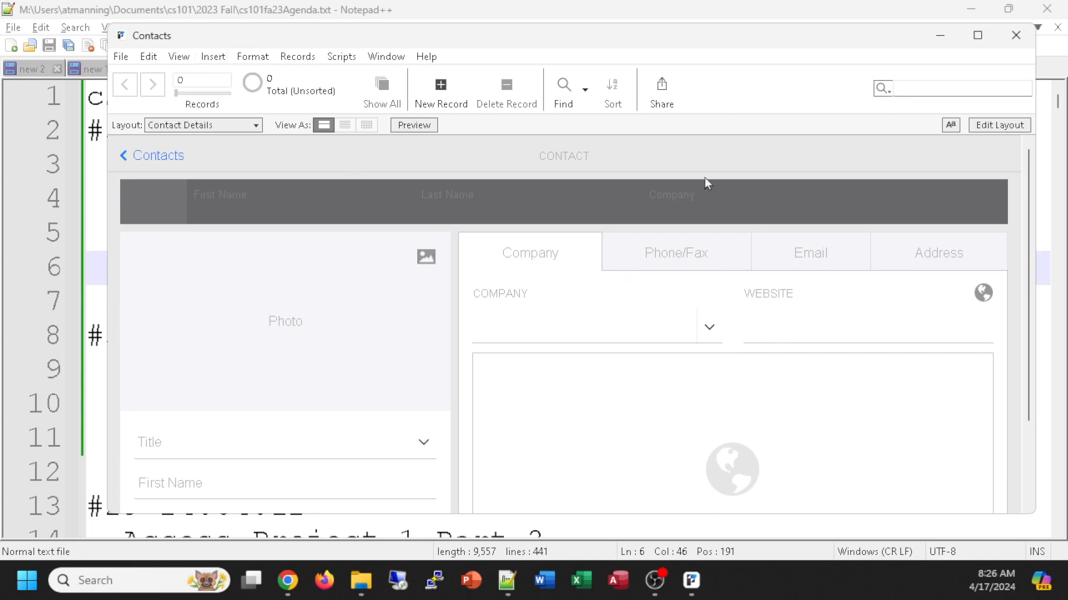
drag(787, 37, 782, 36)
click(1011, 40)
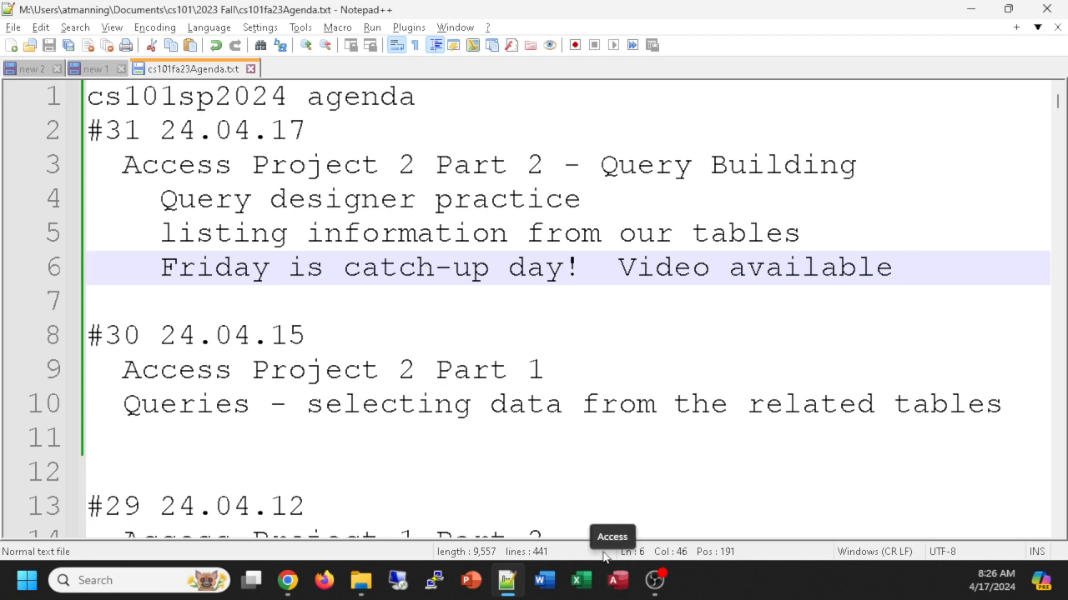
Switch to Access and open the recent database jsmart AC2.accdb.
click(614, 584)
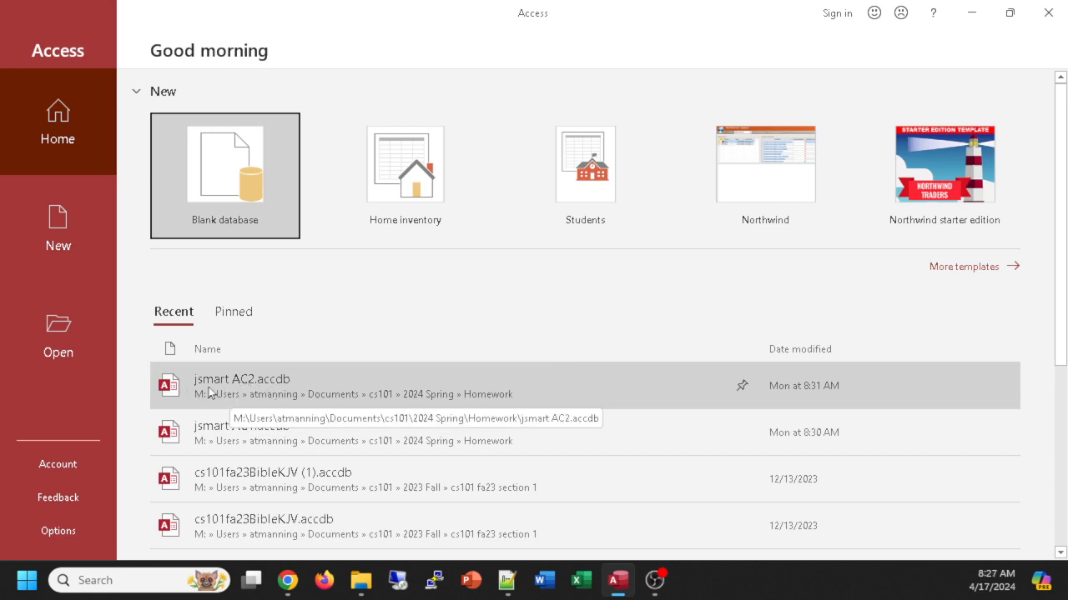
click(262, 398)
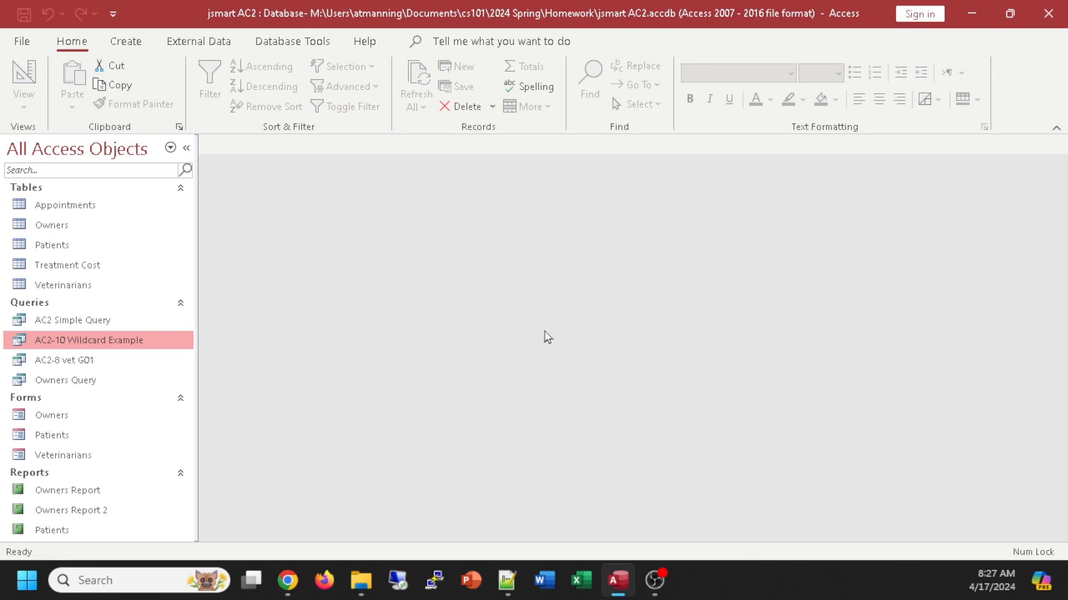
Review the records of the Appointments, Owners, Patients and Treatment Cost tables one by one, closing each after viewing.
double_click(69, 211)
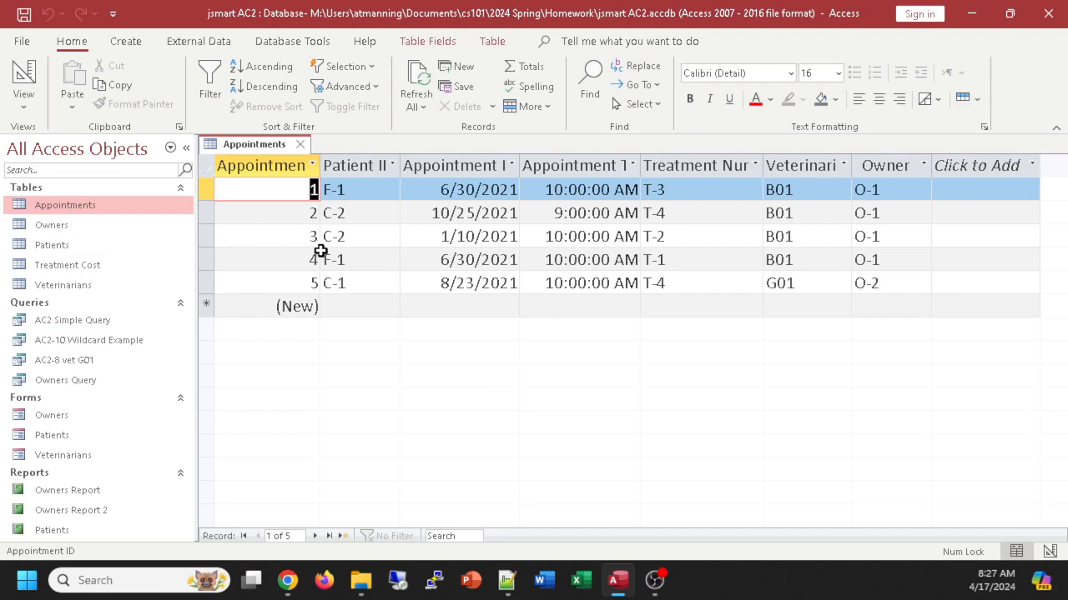
click(299, 144)
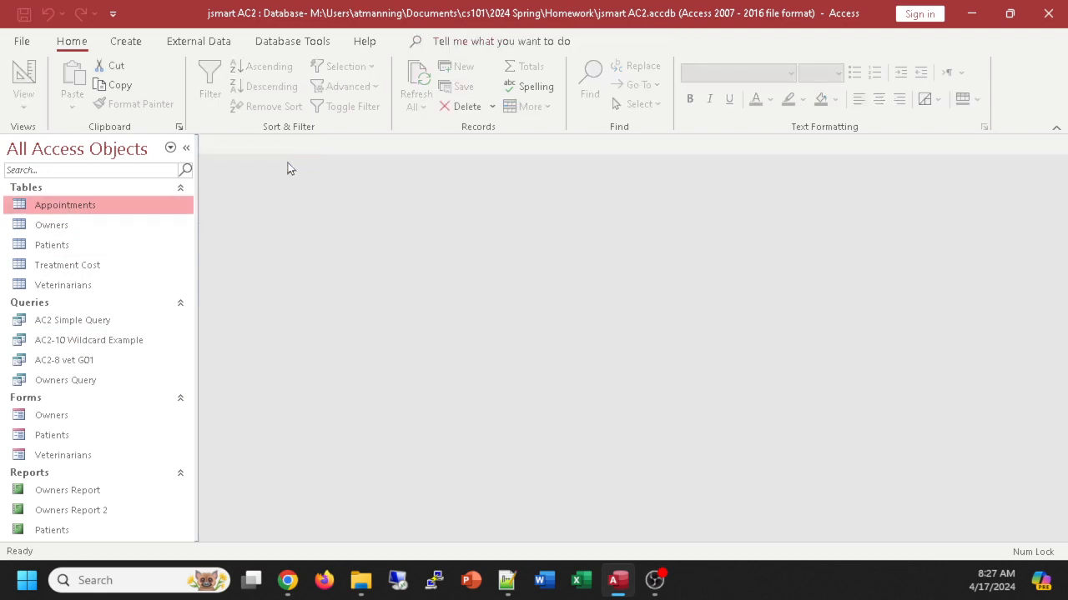
double_click(52, 226)
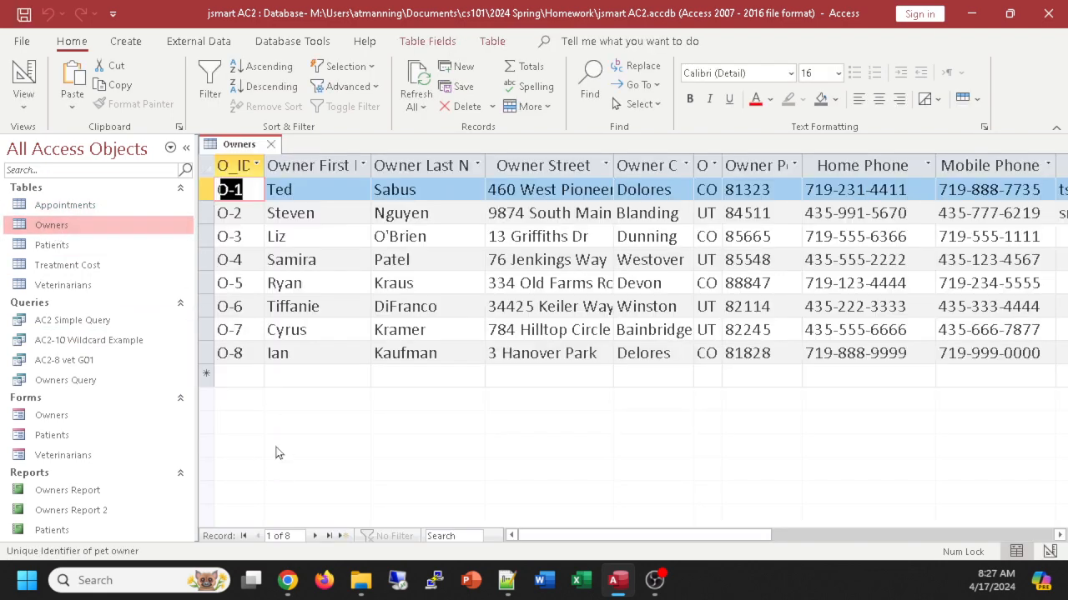
click(271, 146)
double_click(78, 247)
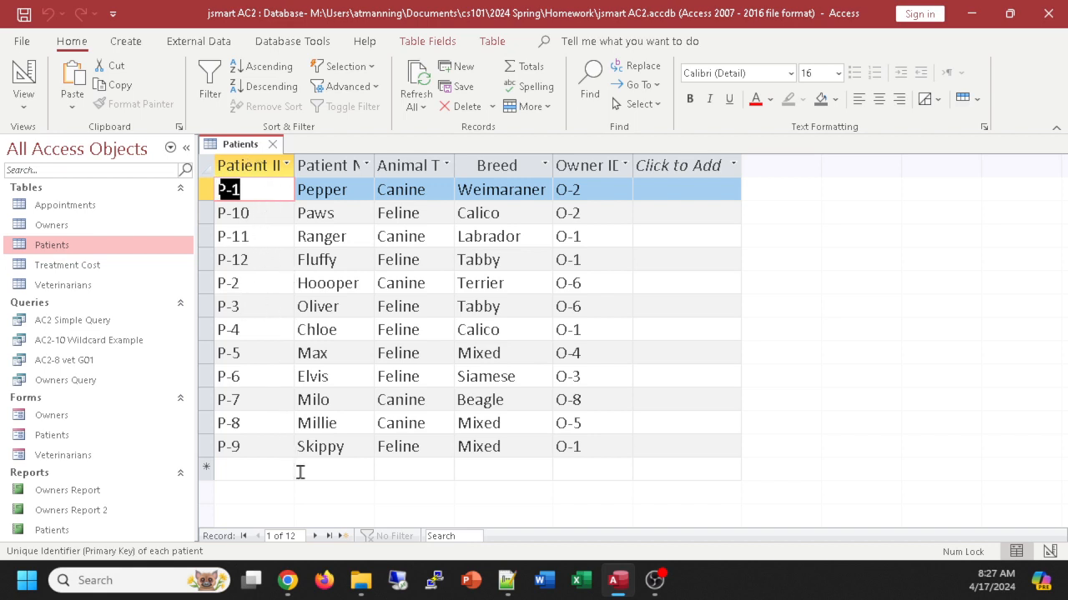
click(271, 143)
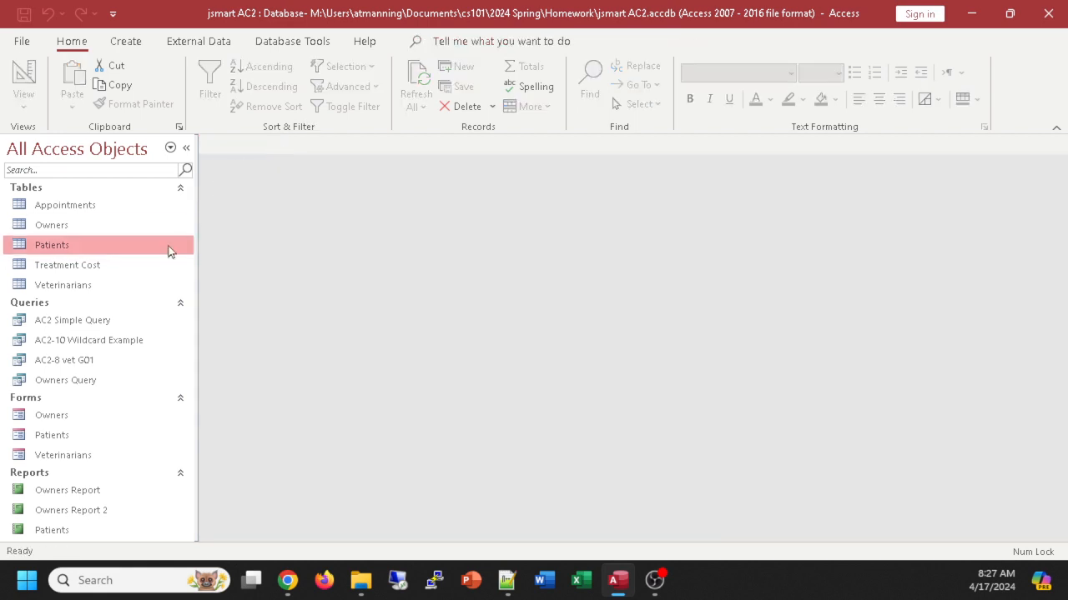
double_click(67, 267)
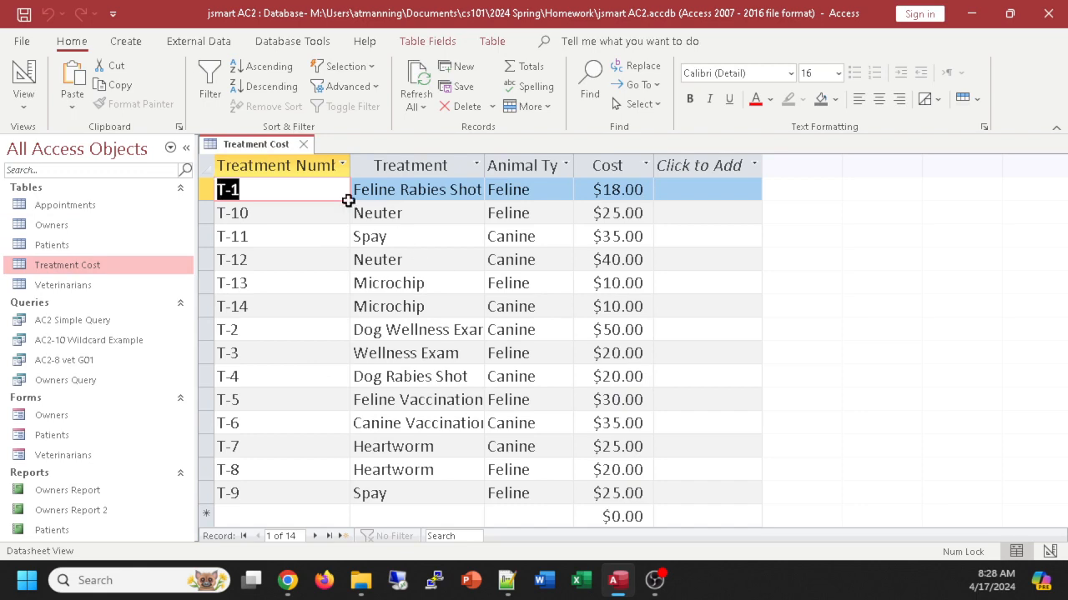
click(303, 144)
Narrow the veterinarian ID column in the Veterinarians table and close the table, saving the layout change.
double_click(76, 285)
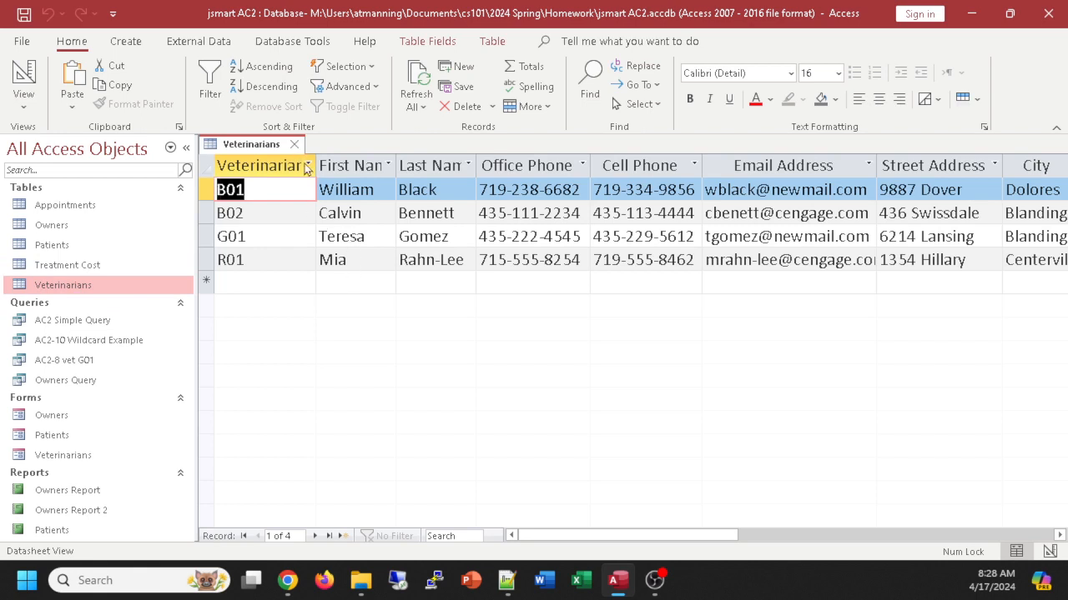
drag(315, 159, 264, 158)
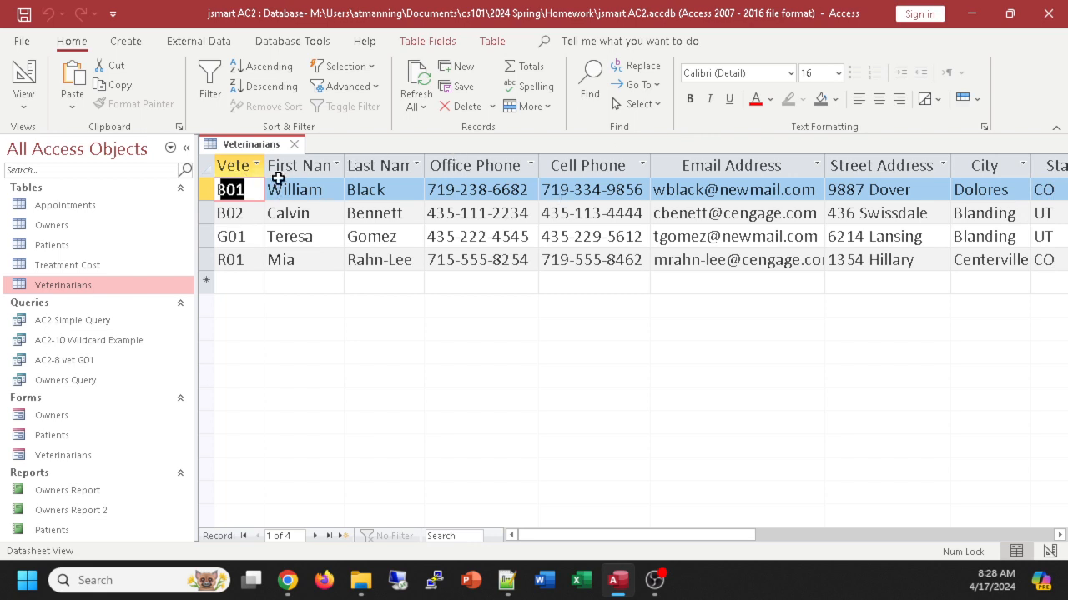
click(294, 144)
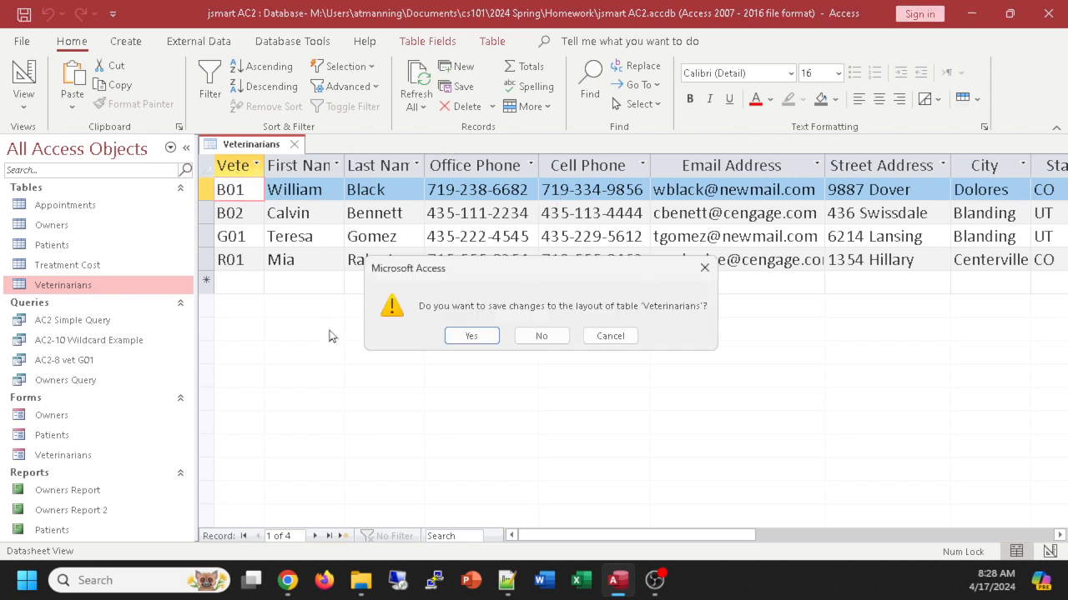
click(472, 335)
Append an "a" to the first name of veterinarian G01 in the Veterinarians table and close the table.
double_click(71, 291)
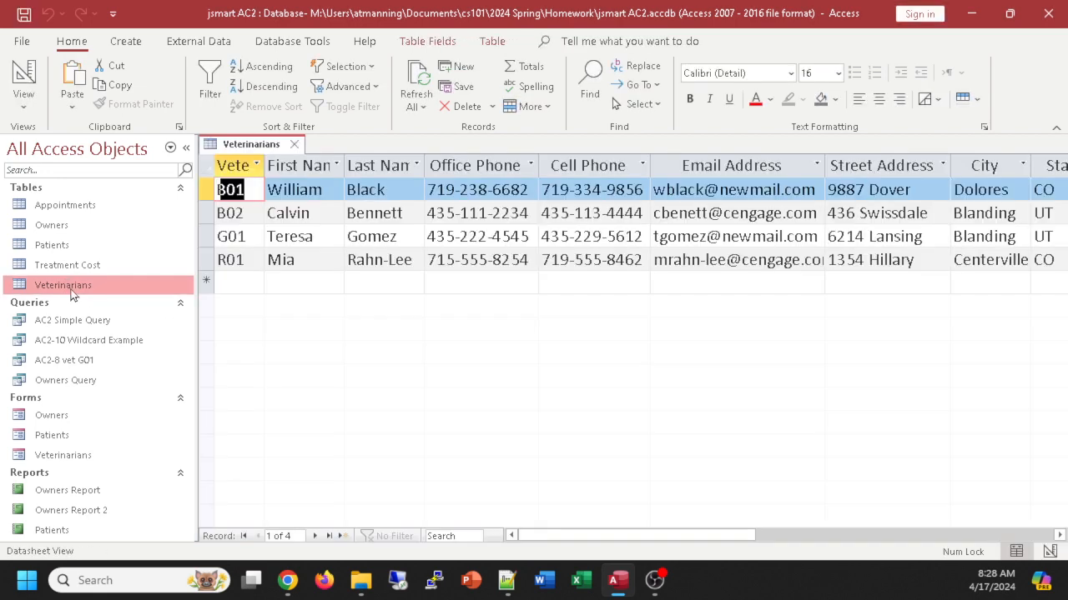
click(314, 237)
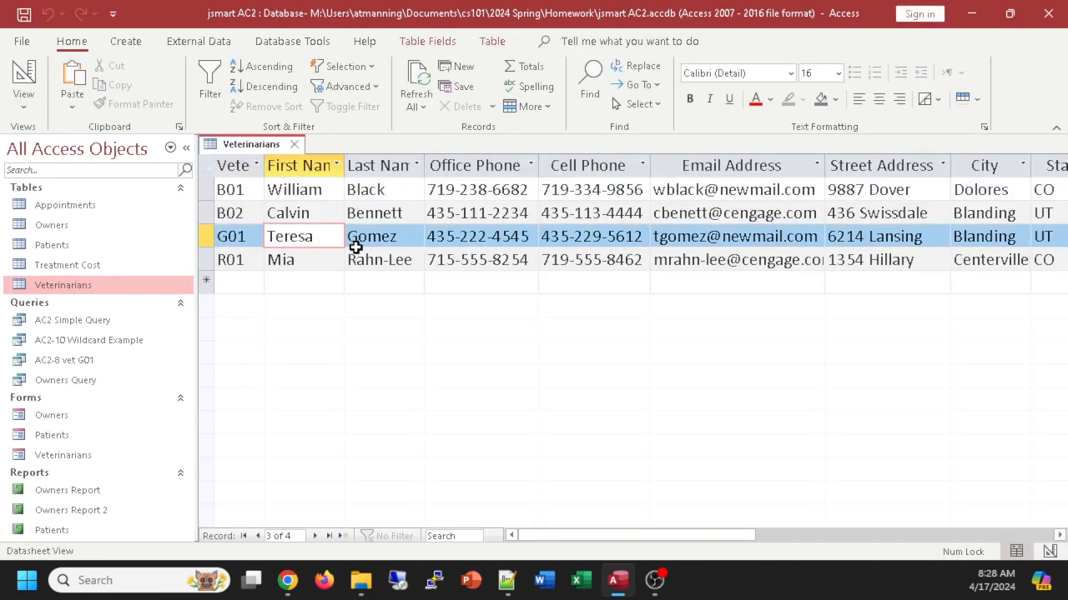
text(a)
click(293, 146)
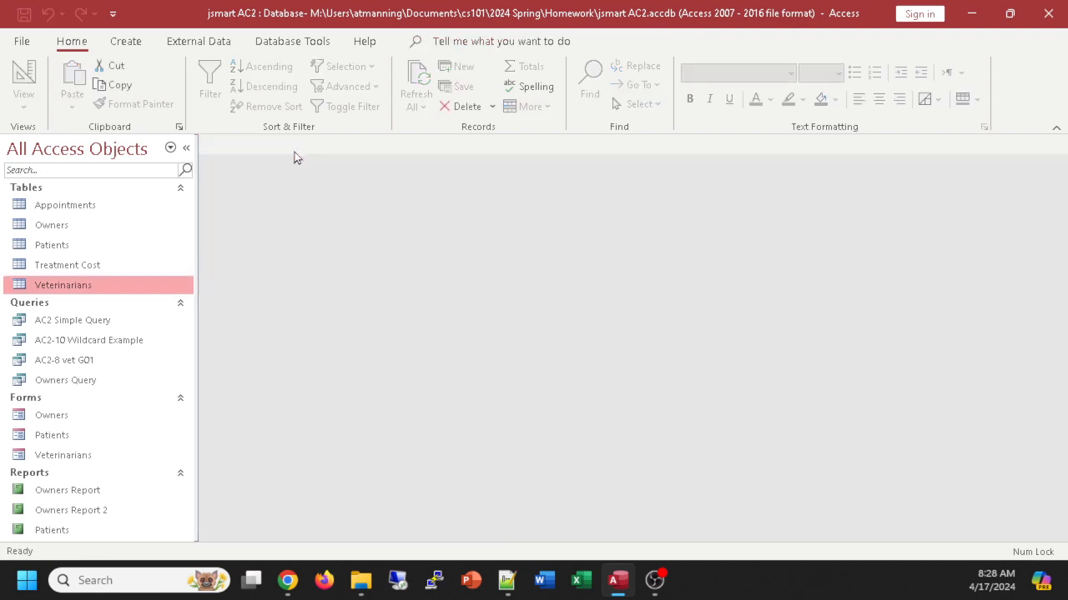
Remove the extra trailing "a" from the first name of veterinarian G01 in the Veterinarians table and close the table.
double_click(61, 285)
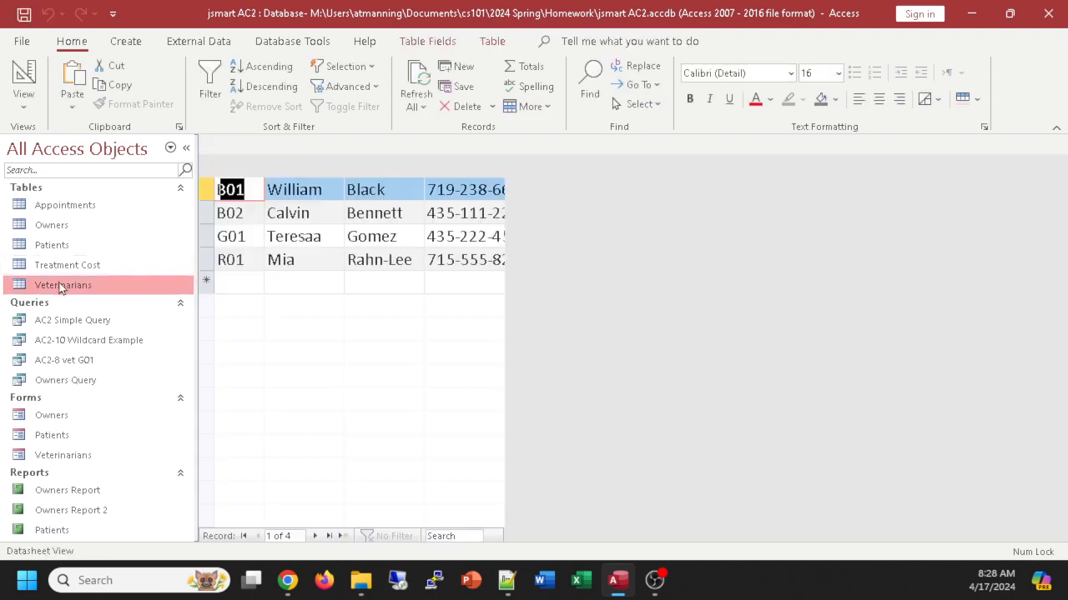
click(330, 243)
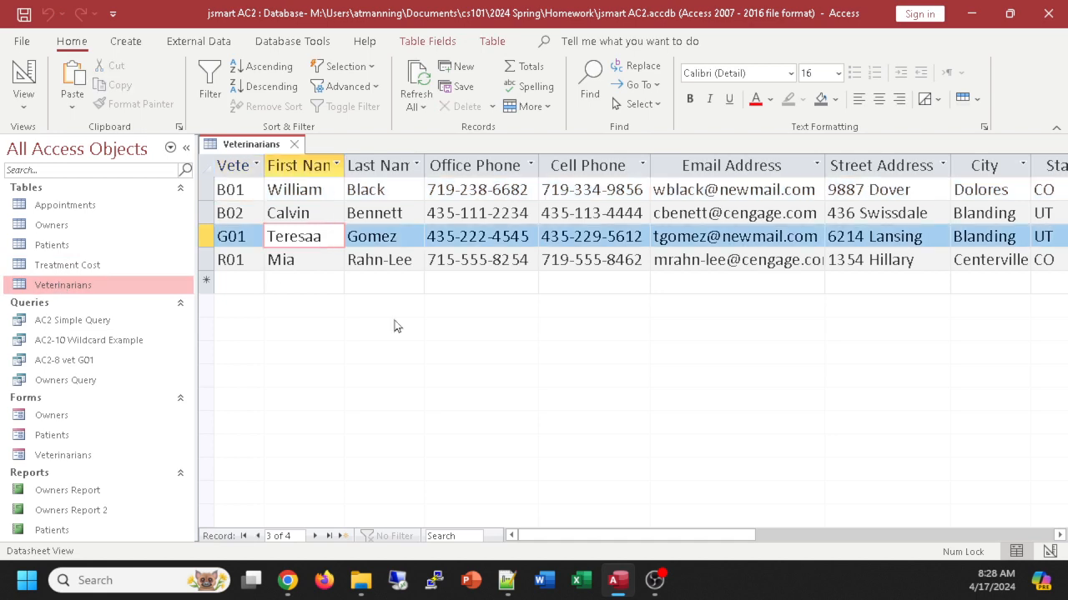
key(BackSpace)
click(293, 144)
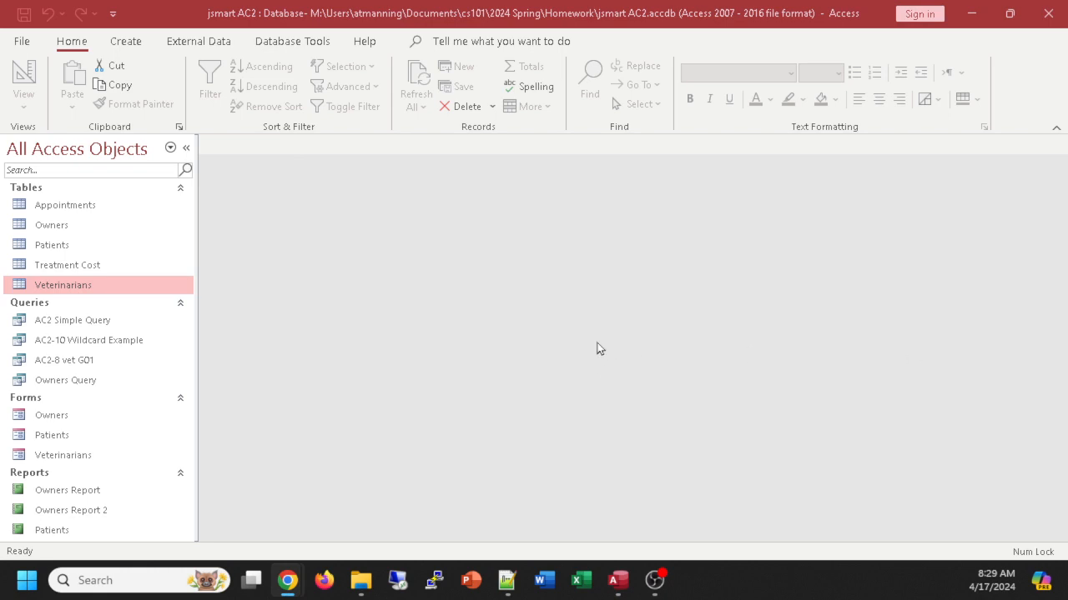
Open the AC2-10 Wildcard Example query in Design view and examine its Owner State criterion.
right_click(89, 343)
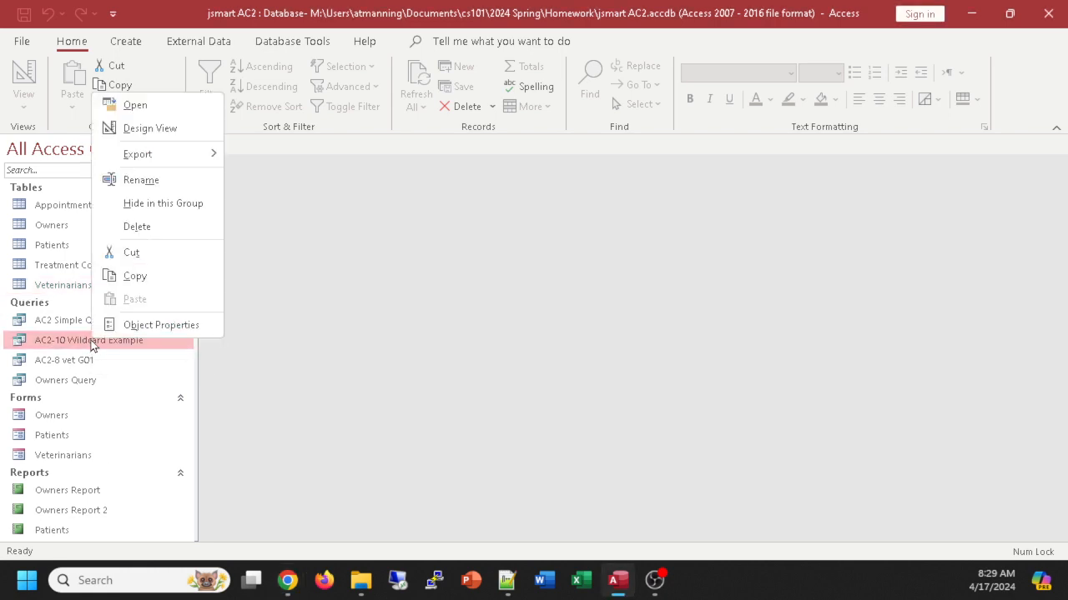
click(138, 134)
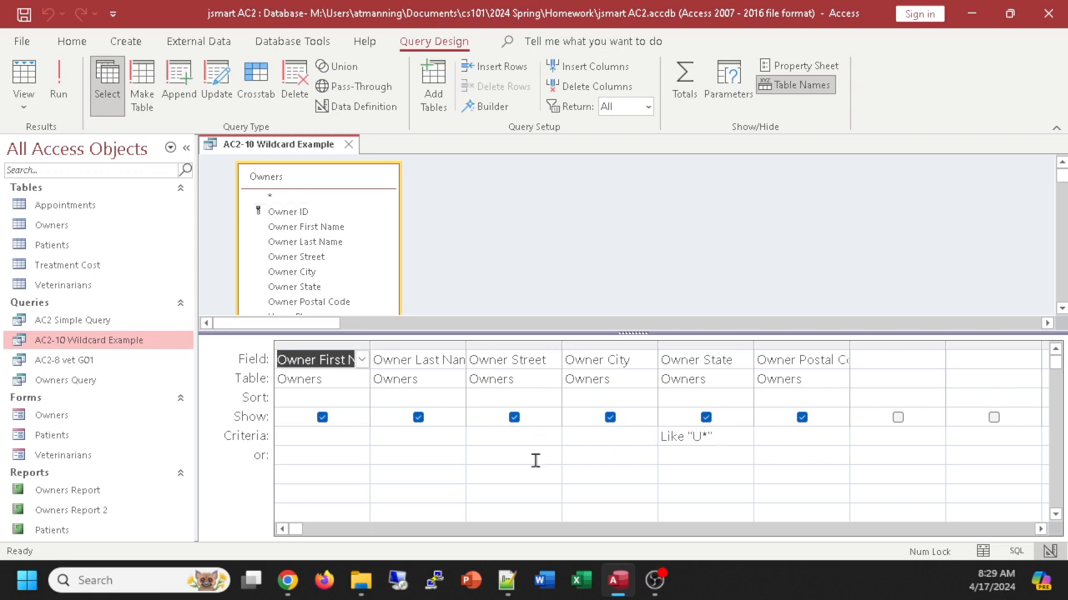
drag(728, 435, 657, 440)
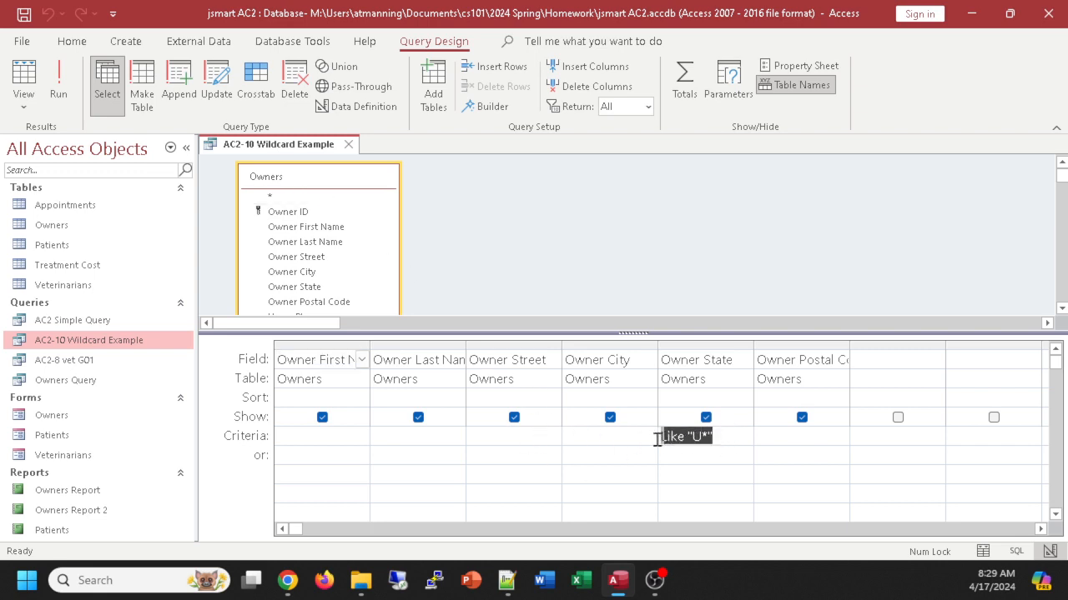
click(723, 435)
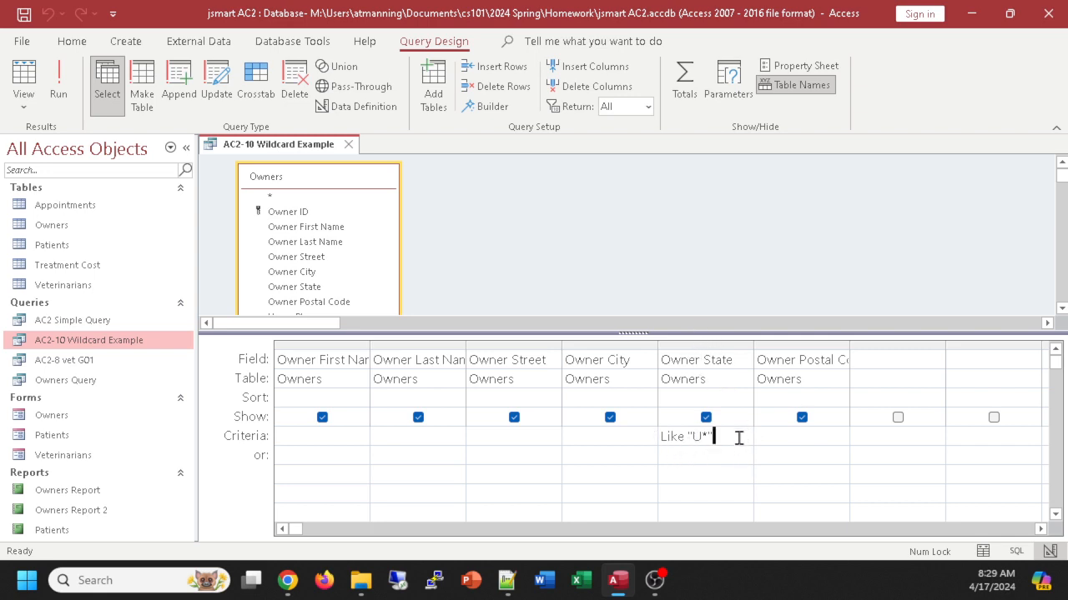
Re-enter the Owner State criterion as U*, view the query results, and close the query without saving.
drag(736, 436, 645, 436)
key(Delete)
text(U8)
key(BackSpace)
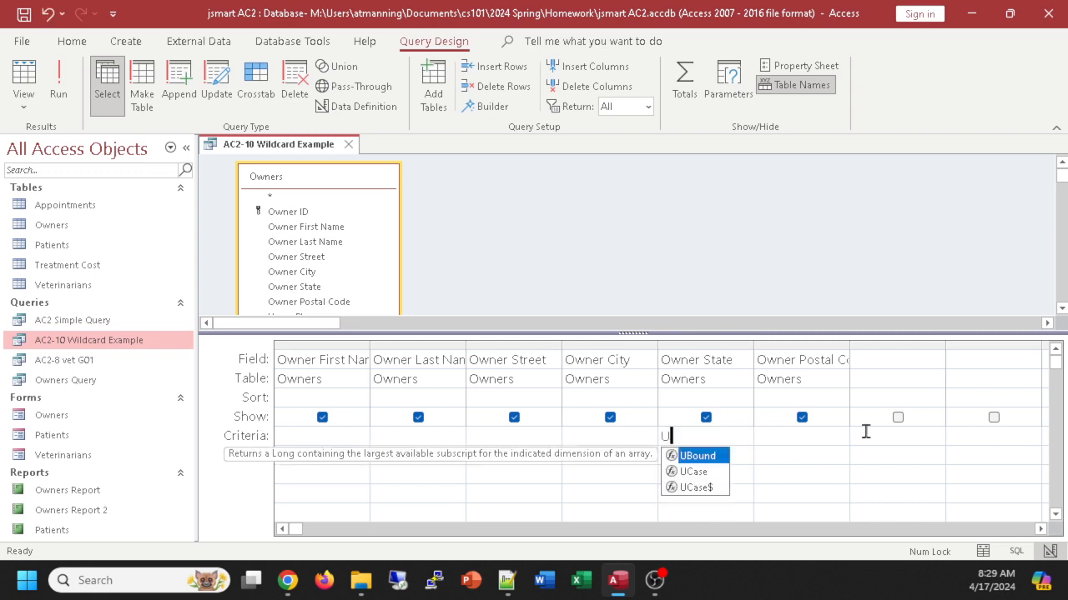
text(*)
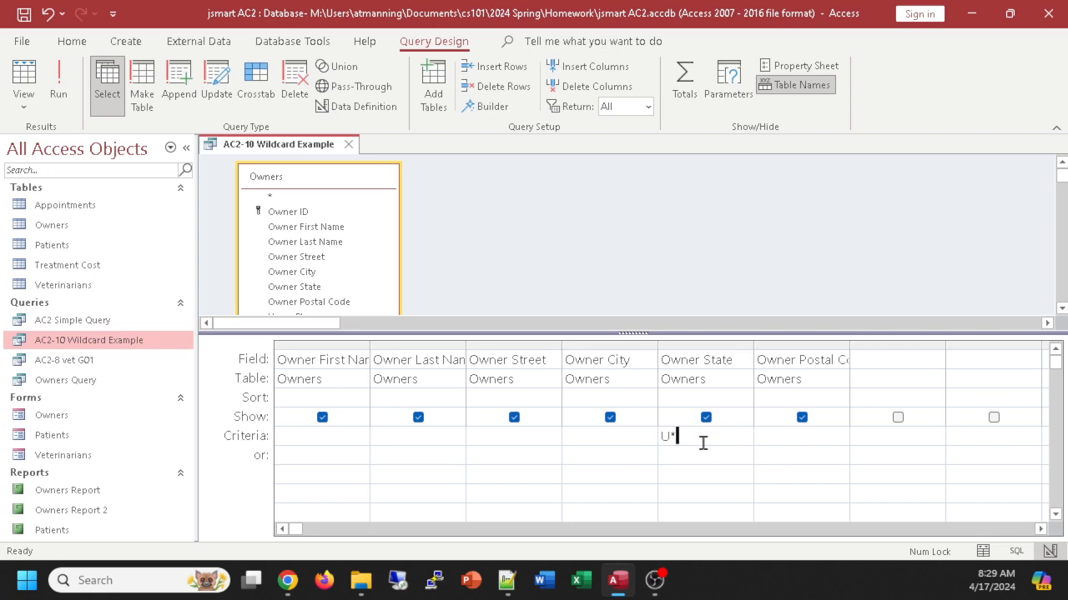
click(815, 437)
click(29, 75)
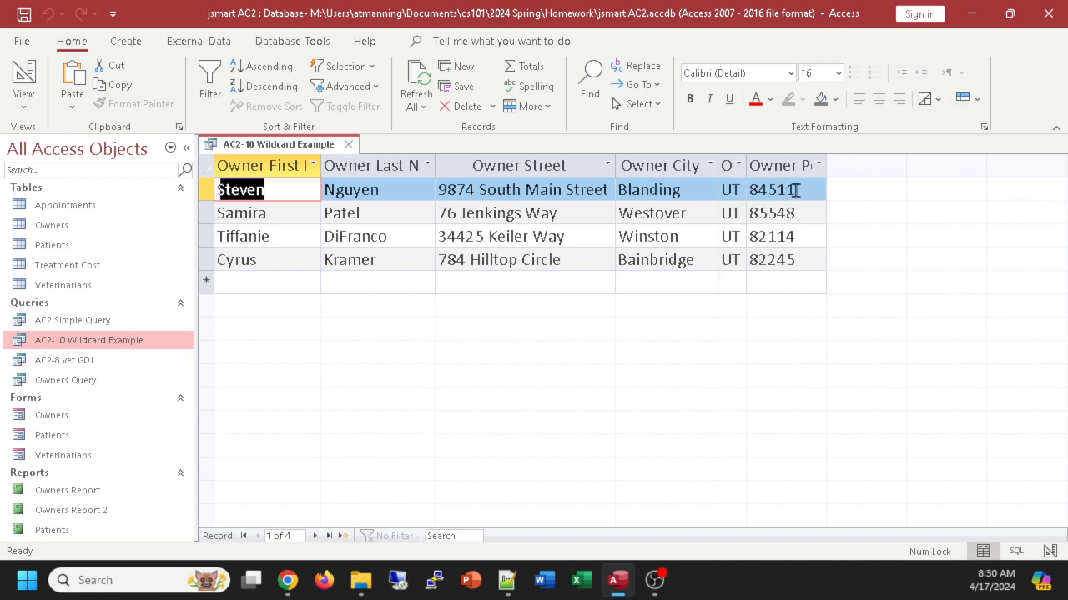
click(349, 146)
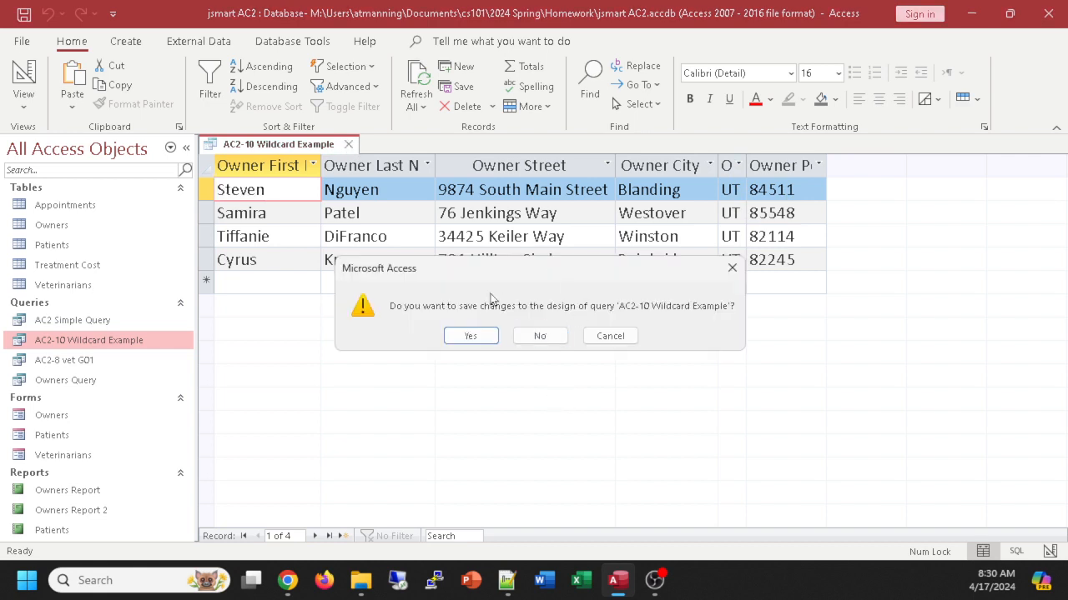
click(549, 339)
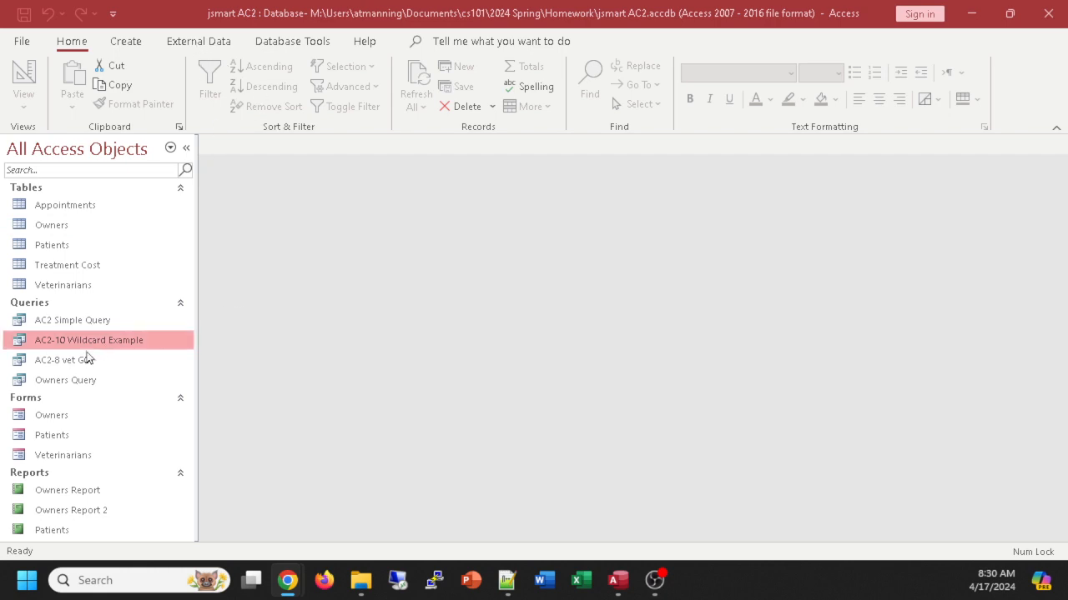
Create a new query in Design view and add the Owners table to it.
click(127, 43)
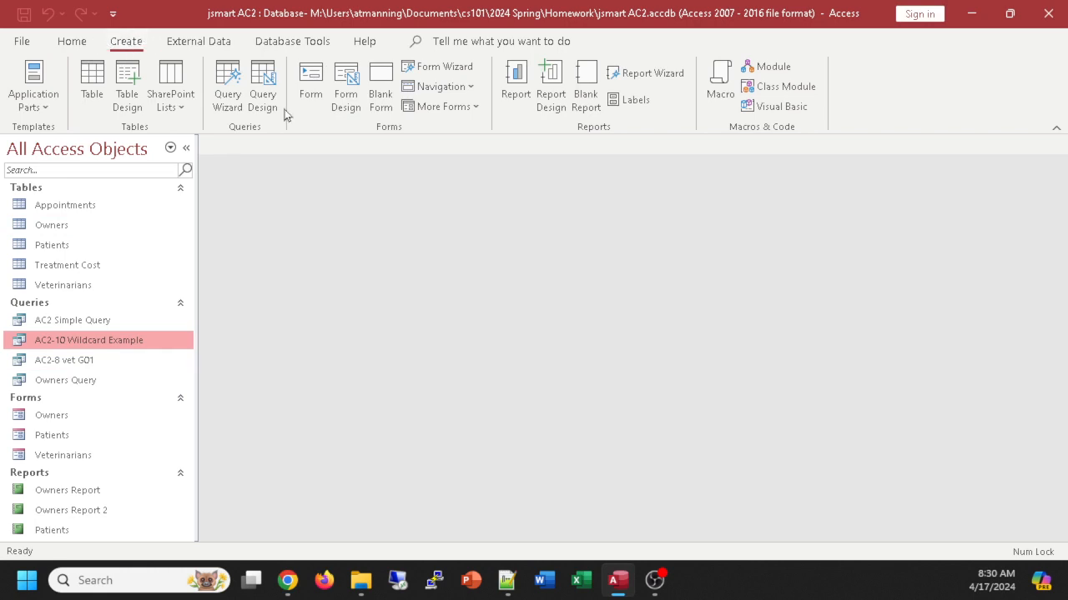
click(272, 78)
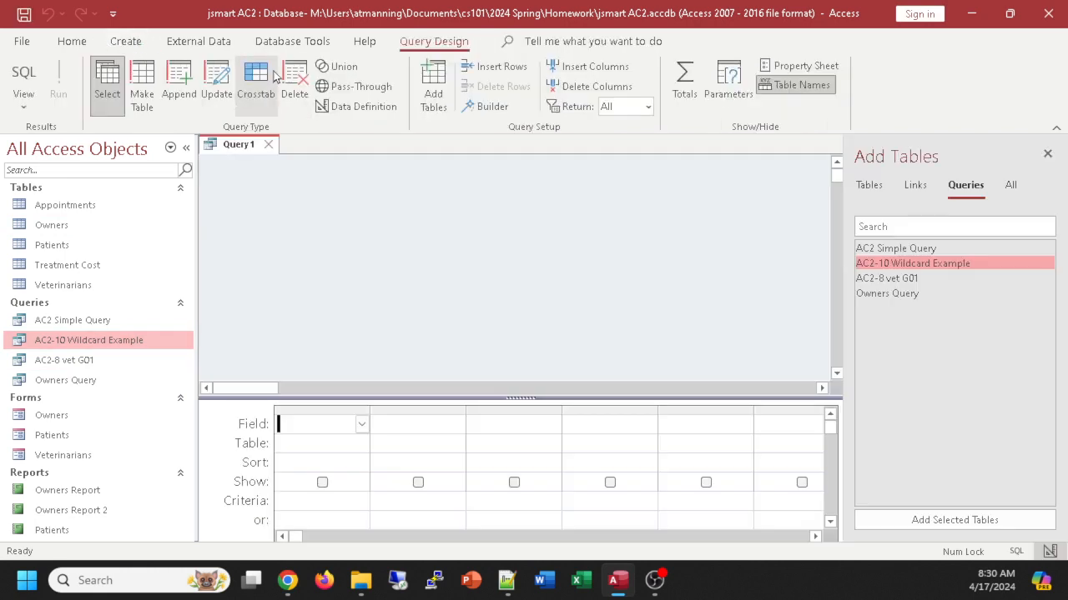
click(873, 188)
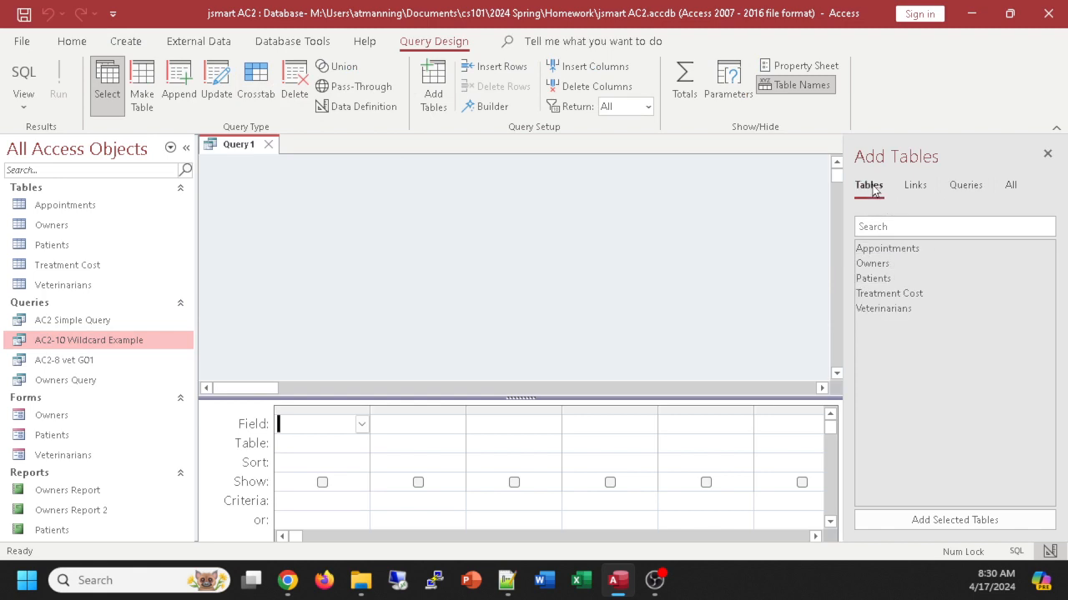
double_click(870, 266)
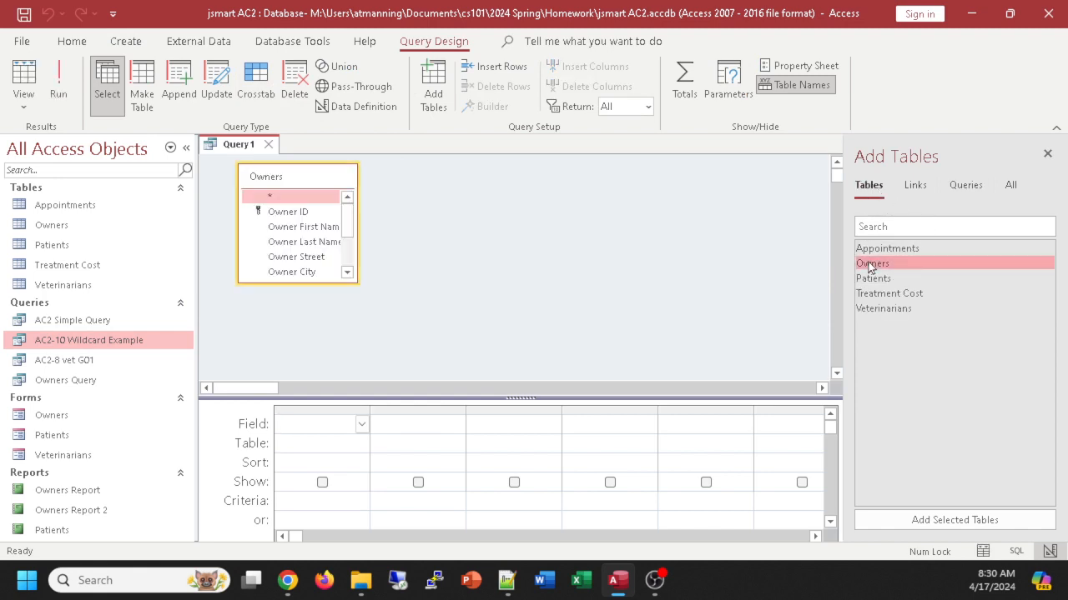
click(1048, 155)
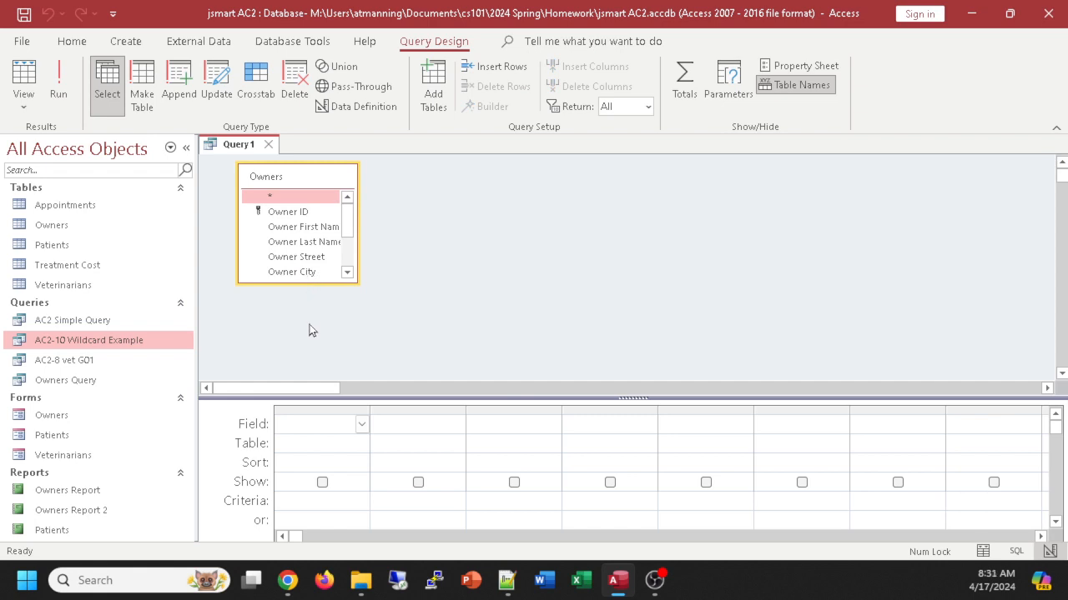
Add the Owner First Name, Owner Last Name, Owner Street, Owner City, Owner State and Owner Postal Code fields to the query grid.
double_click(299, 228)
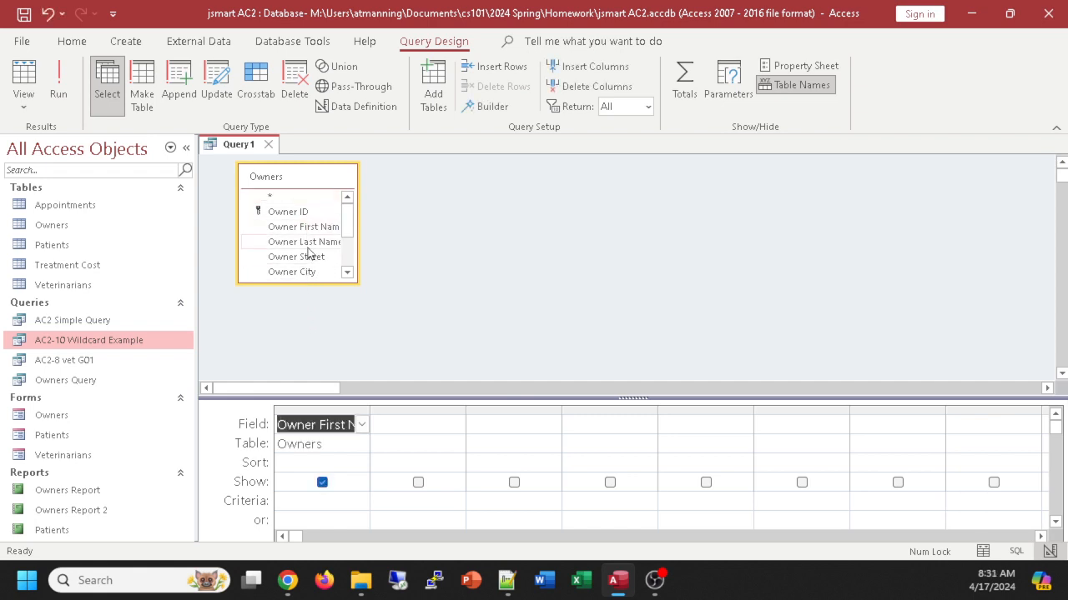
double_click(309, 242)
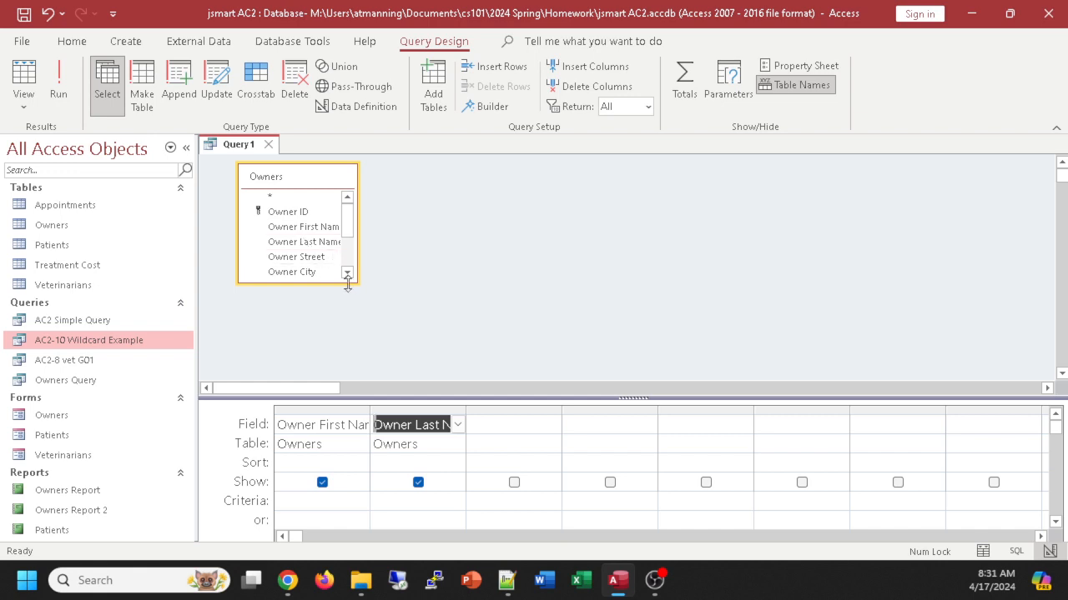
drag(341, 283, 342, 340)
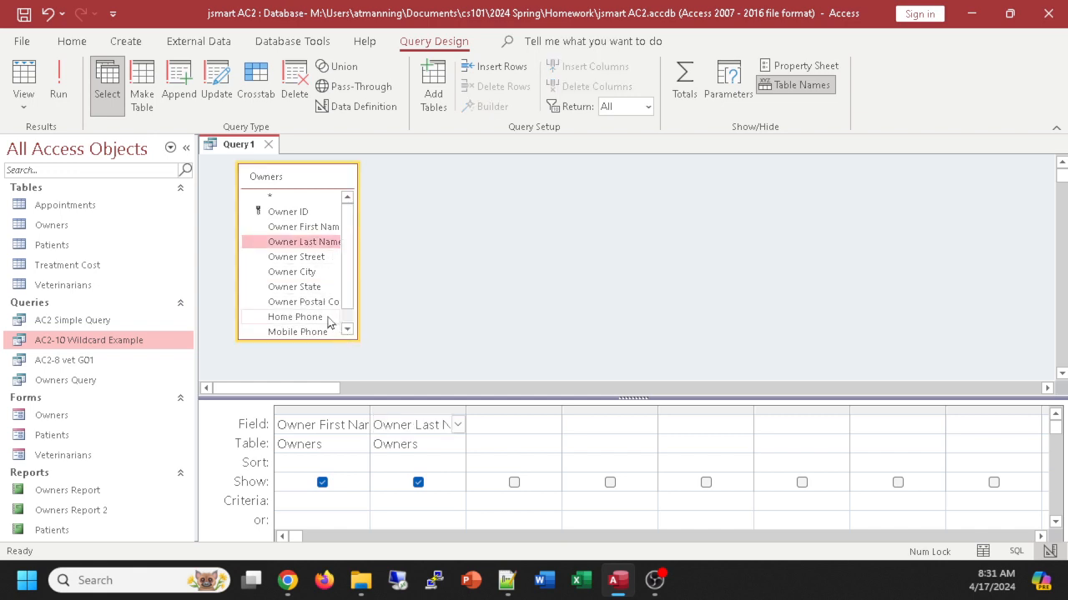
click(306, 262)
double_click(306, 261)
double_click(303, 274)
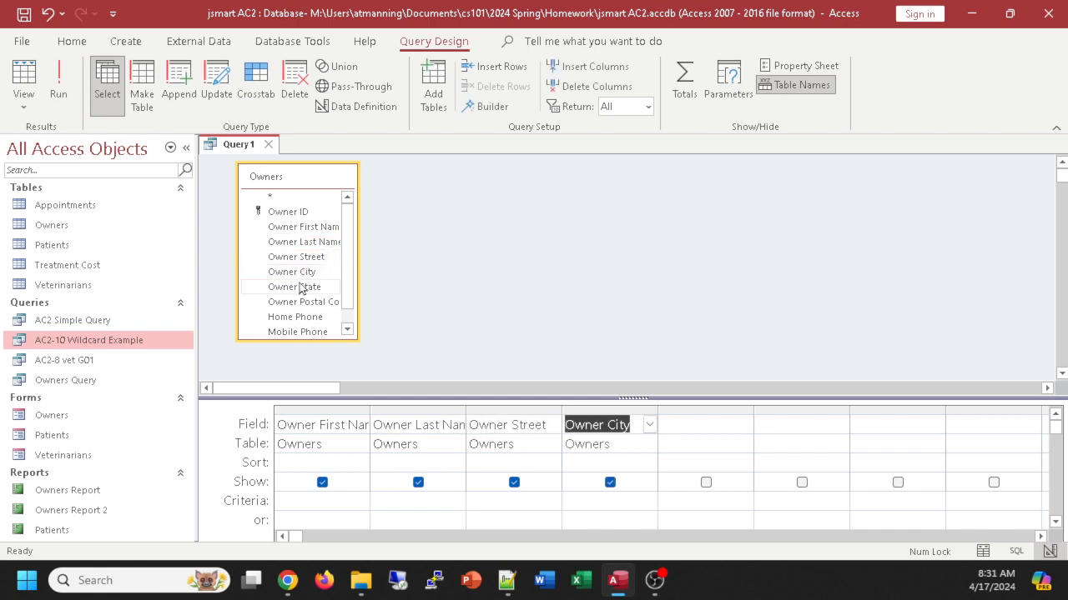
double_click(301, 287)
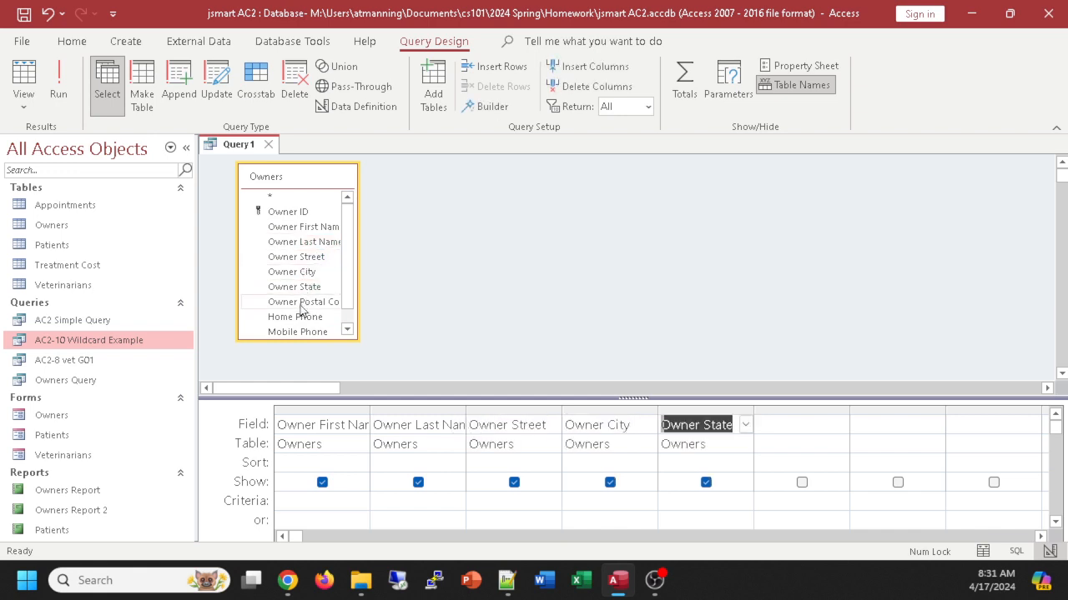
double_click(301, 304)
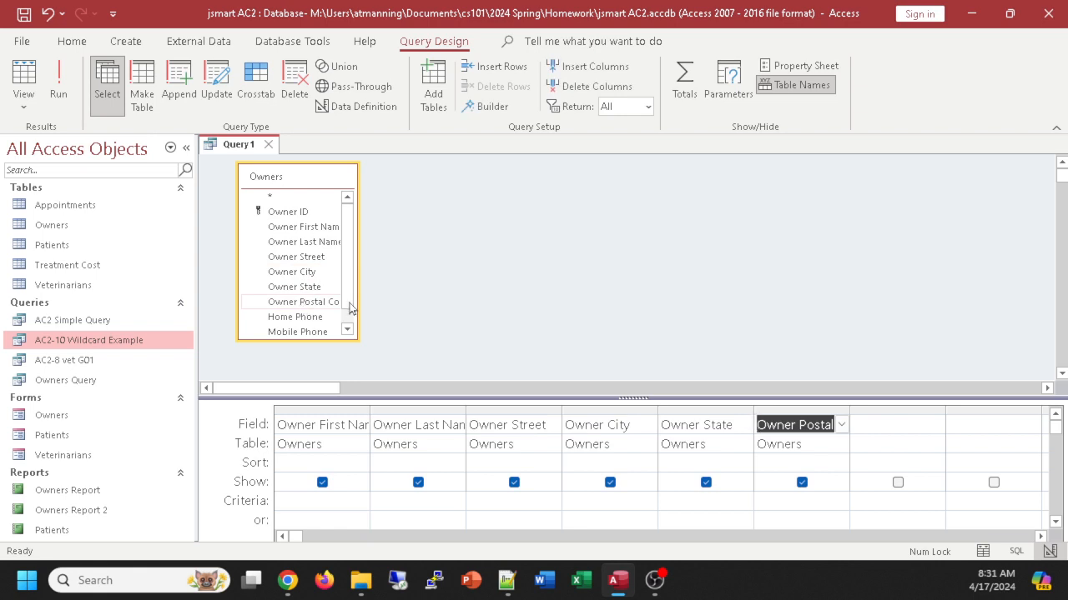
Set the Owner Postal Code criterion to 813*, view the query results, and return to Design view.
click(682, 503)
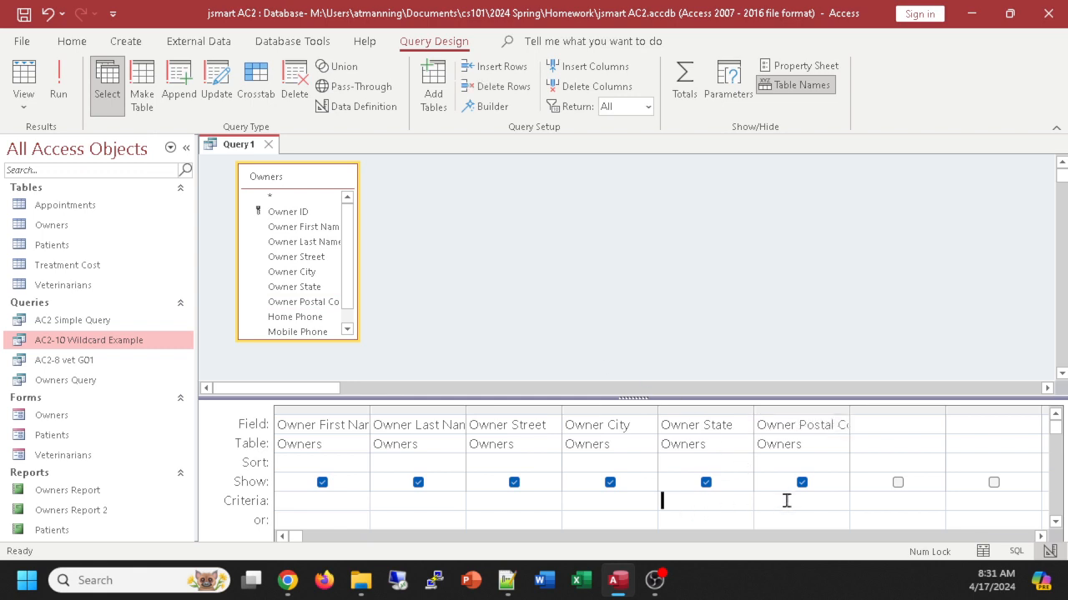
click(786, 500)
text(813*)
click(889, 507)
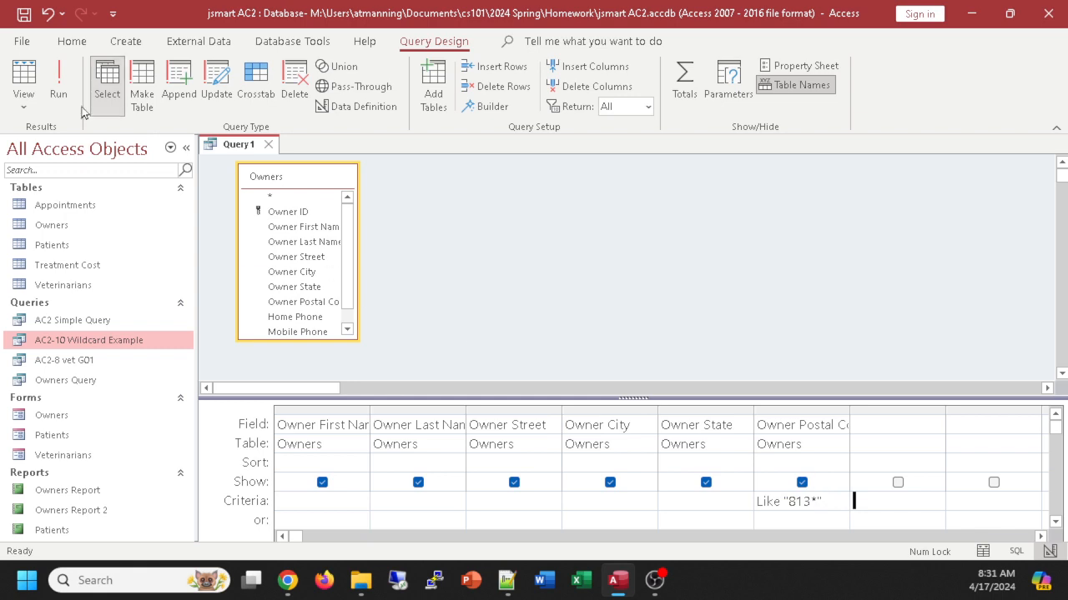
click(24, 77)
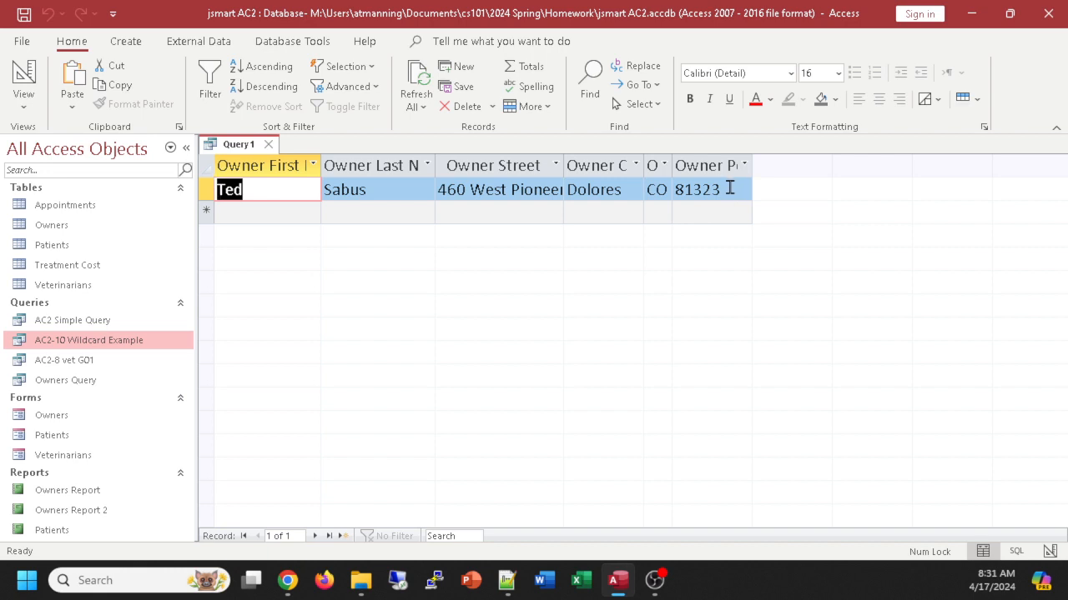
click(25, 75)
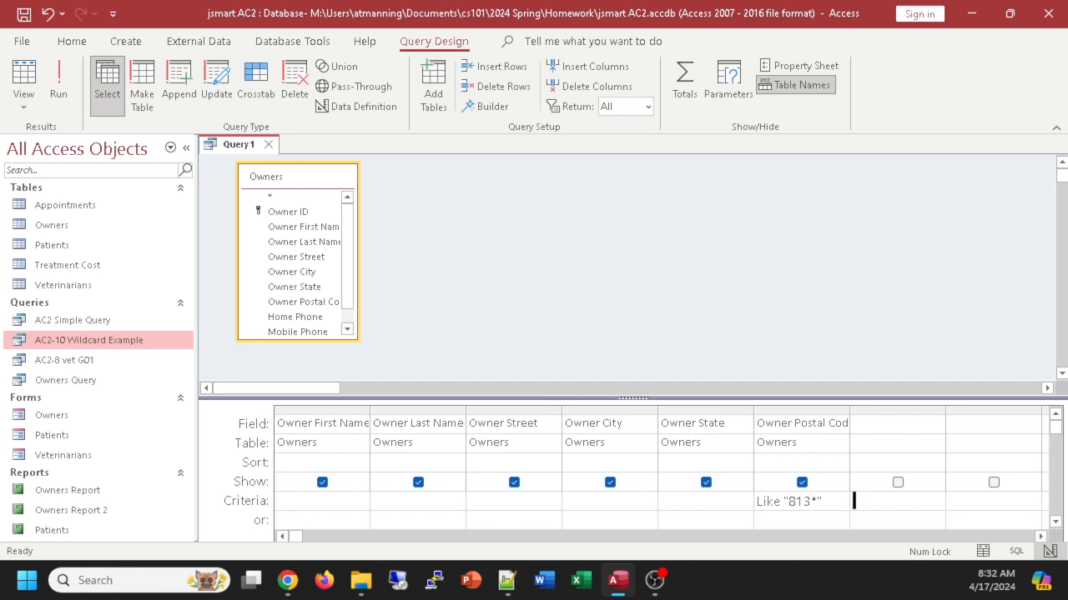
click(23, 74)
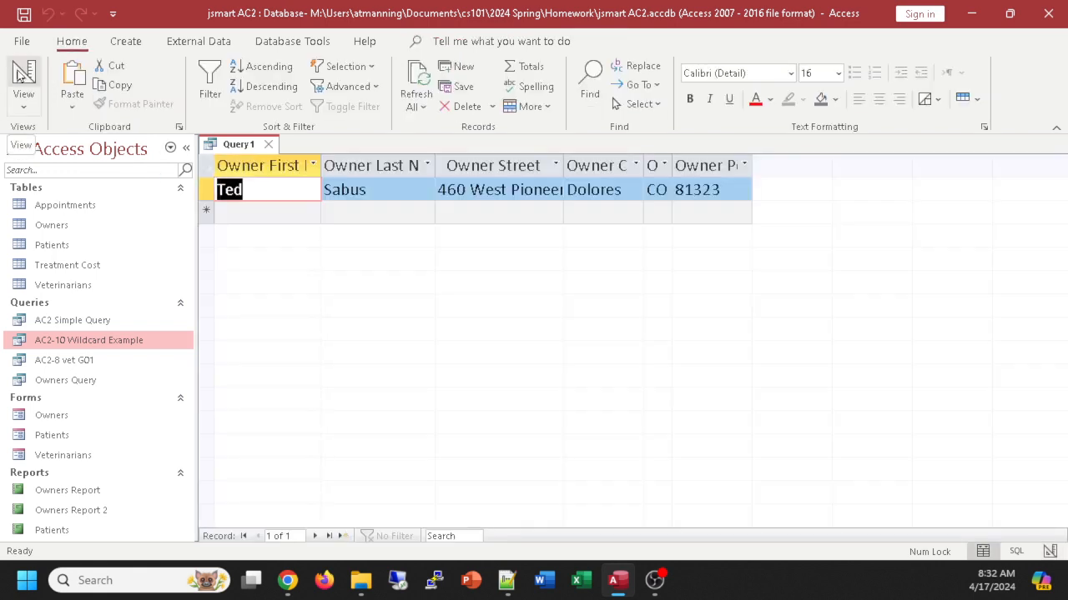
click(23, 73)
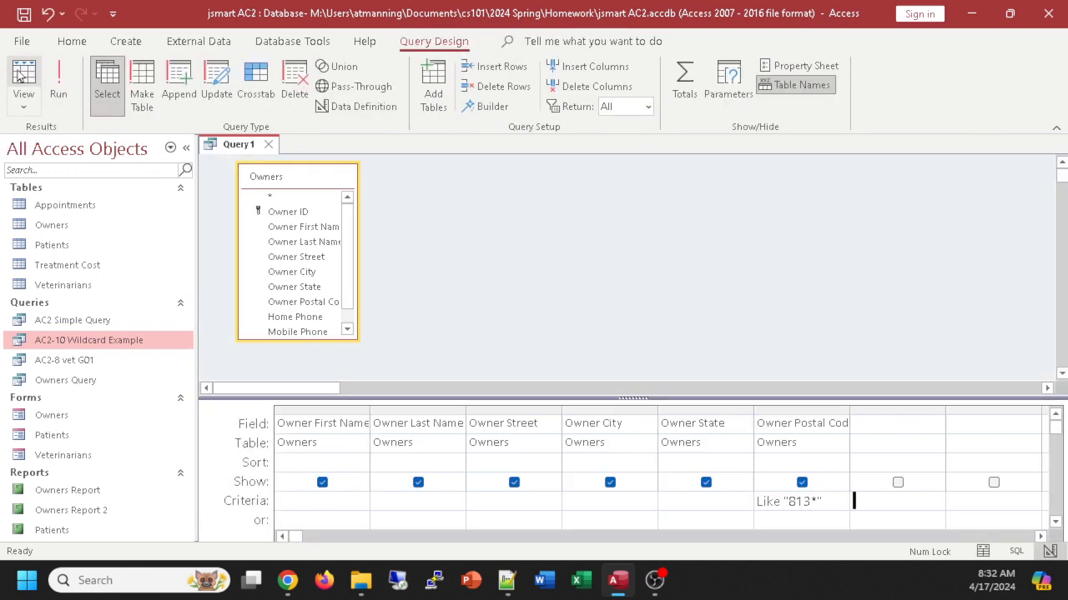
Hide the Owner Postal Code field from the query output and check the results before returning to Design view.
click(802, 483)
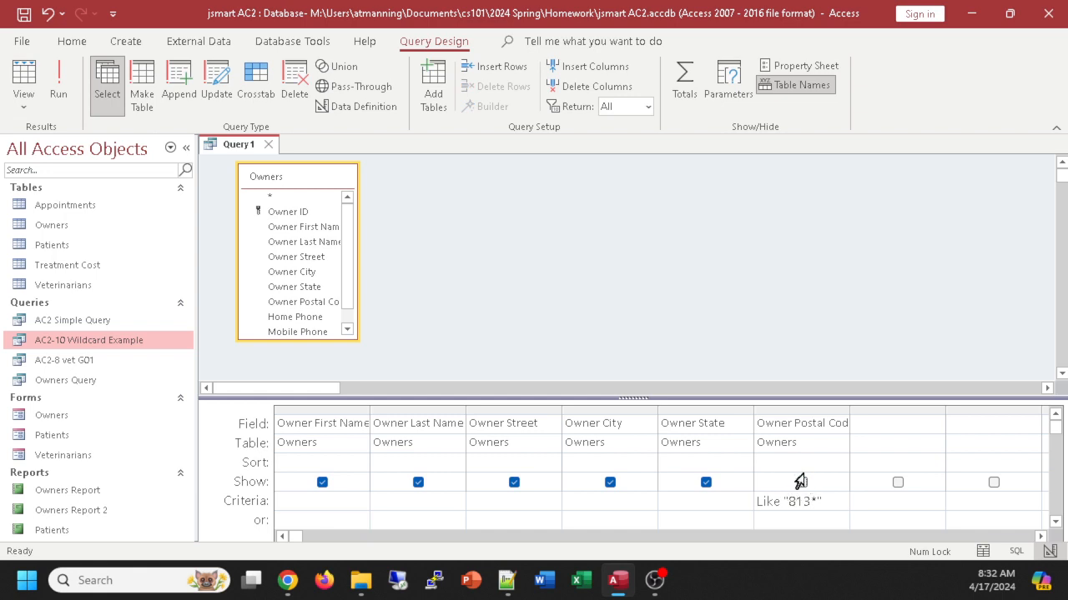
click(23, 80)
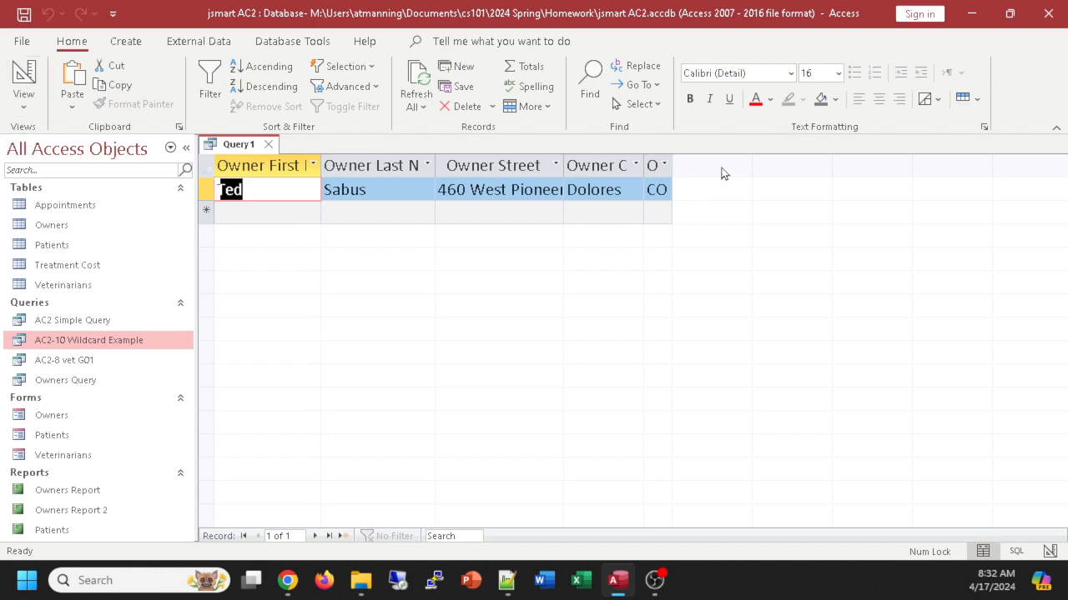
click(23, 79)
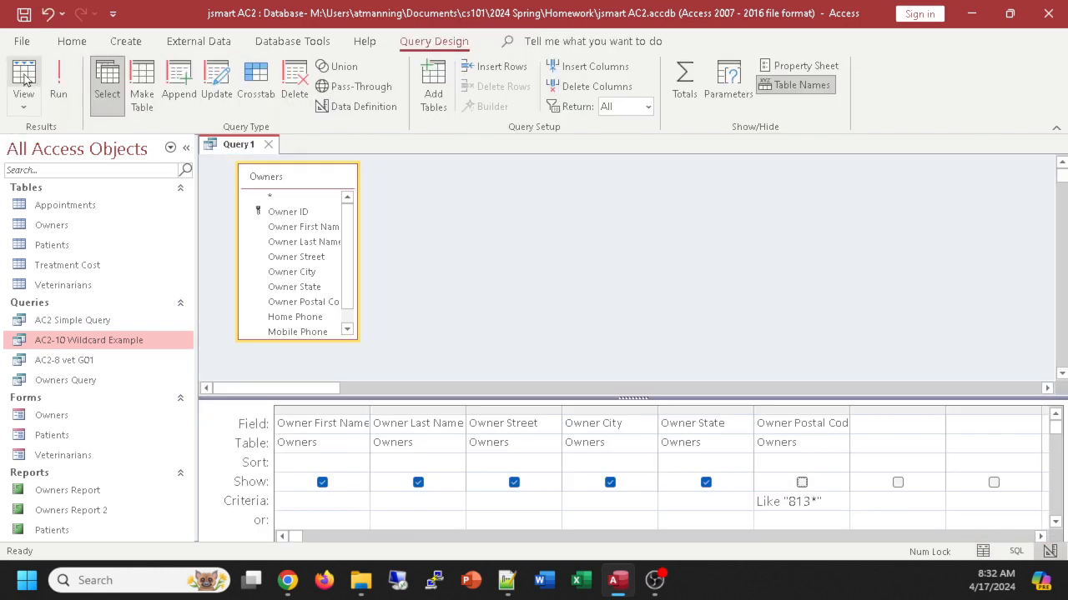
Show the Owner Postal Code field in the query output again, check the results, and return to Design view.
click(802, 482)
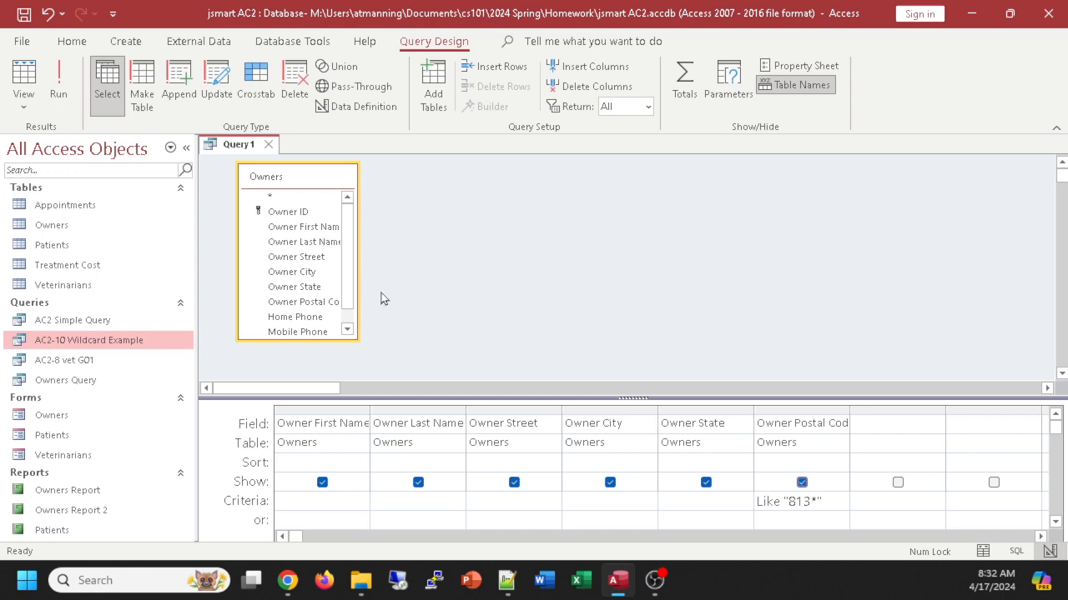
click(23, 76)
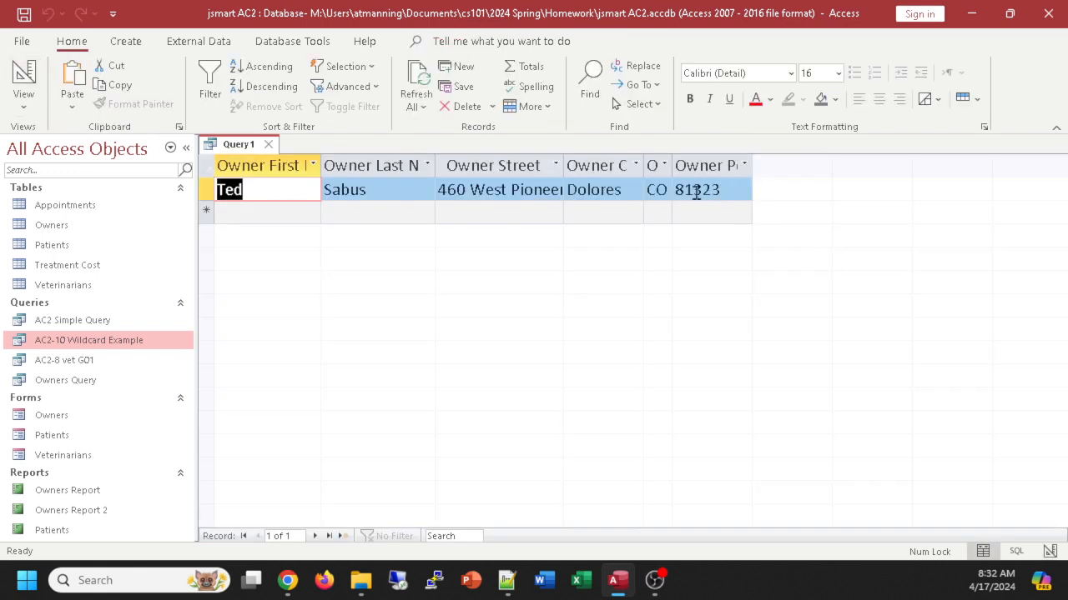
click(27, 80)
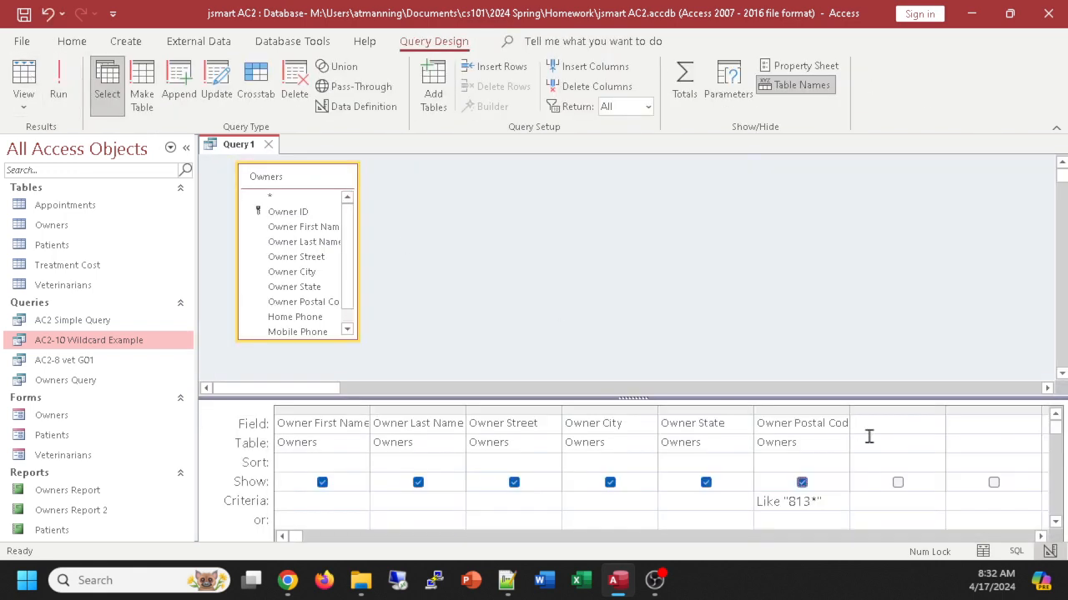
Hide the Owner Postal Code field from the query output and save the query as ac2-13 show checkbox example.
click(801, 483)
key(alt+Tab)
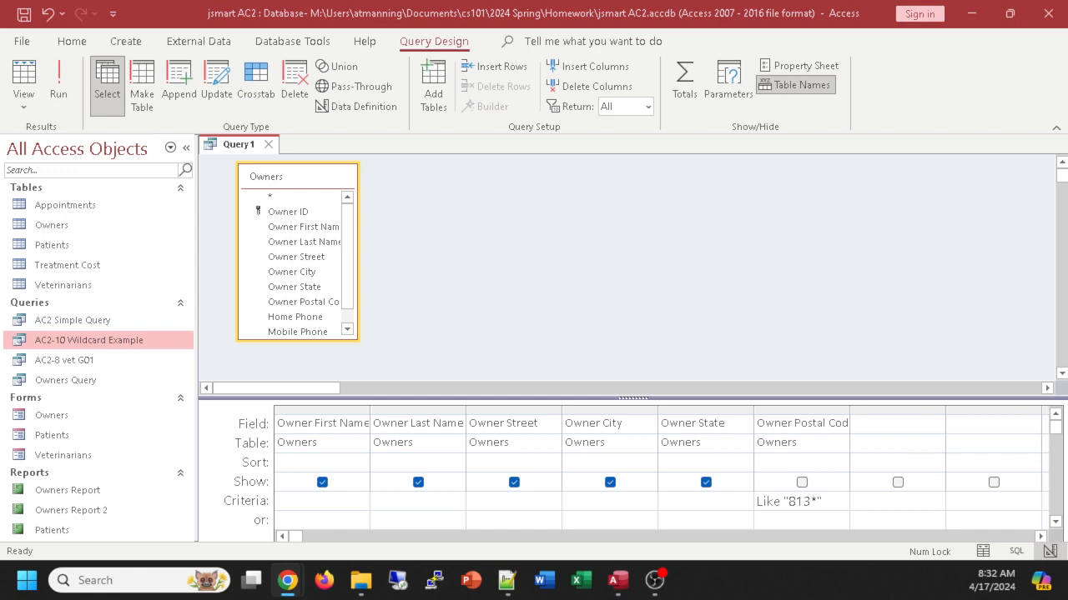
click(534, 279)
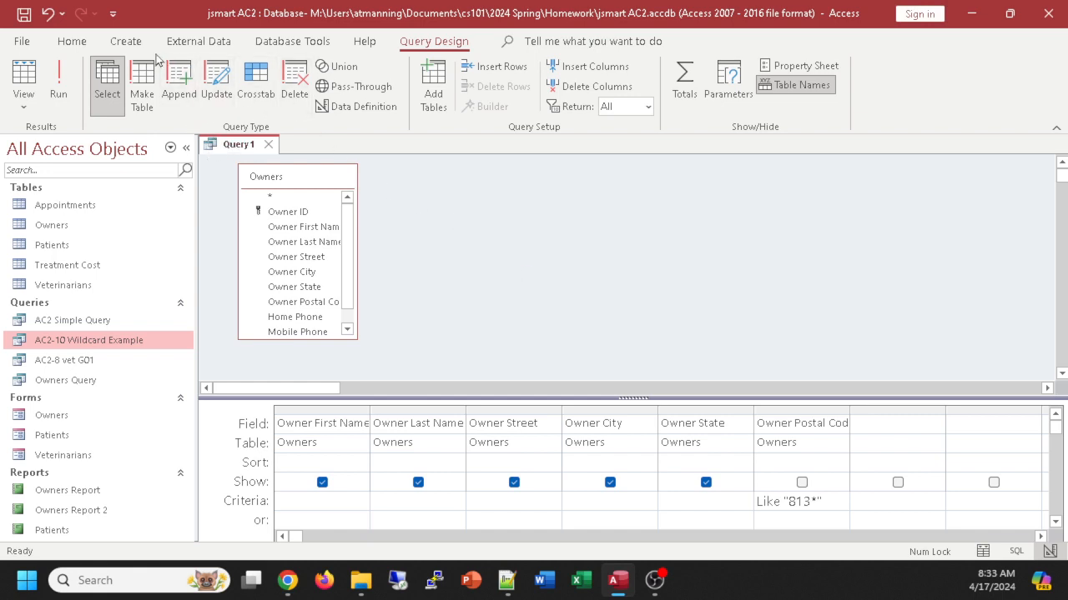
key(ctrl+s)
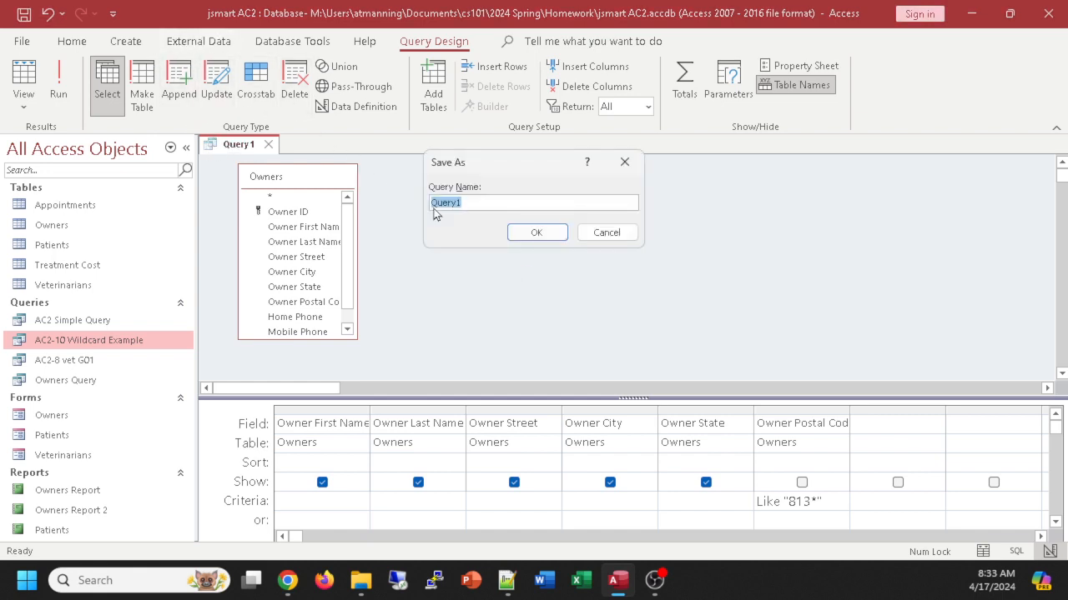
text(ac2-13 show checkbox example)
click(543, 233)
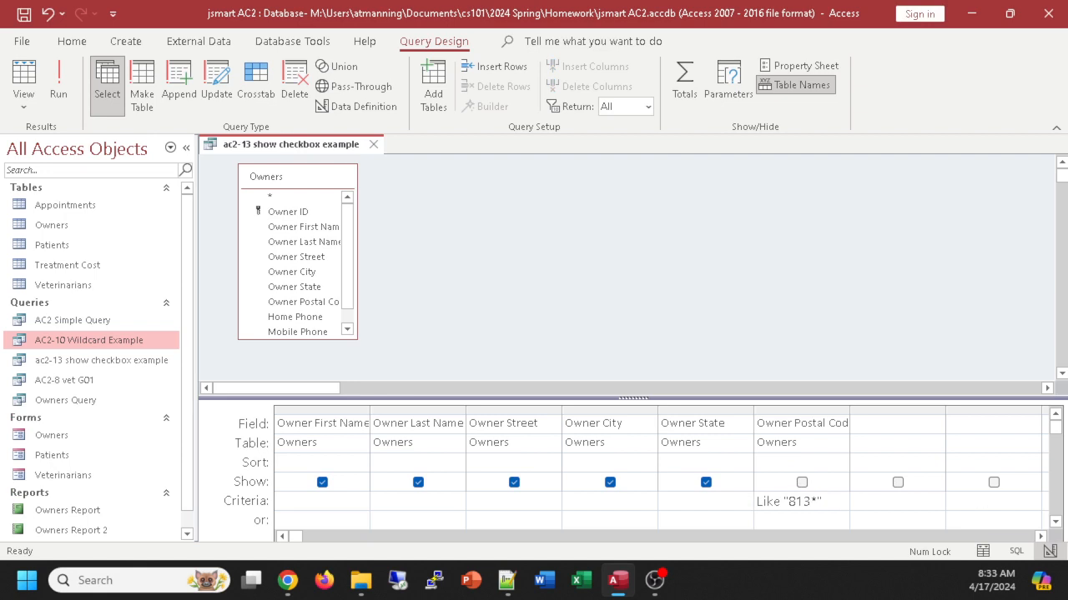
Show the Owner Postal Code field in the query output again and clear its criterion.
key(alt+Tab)
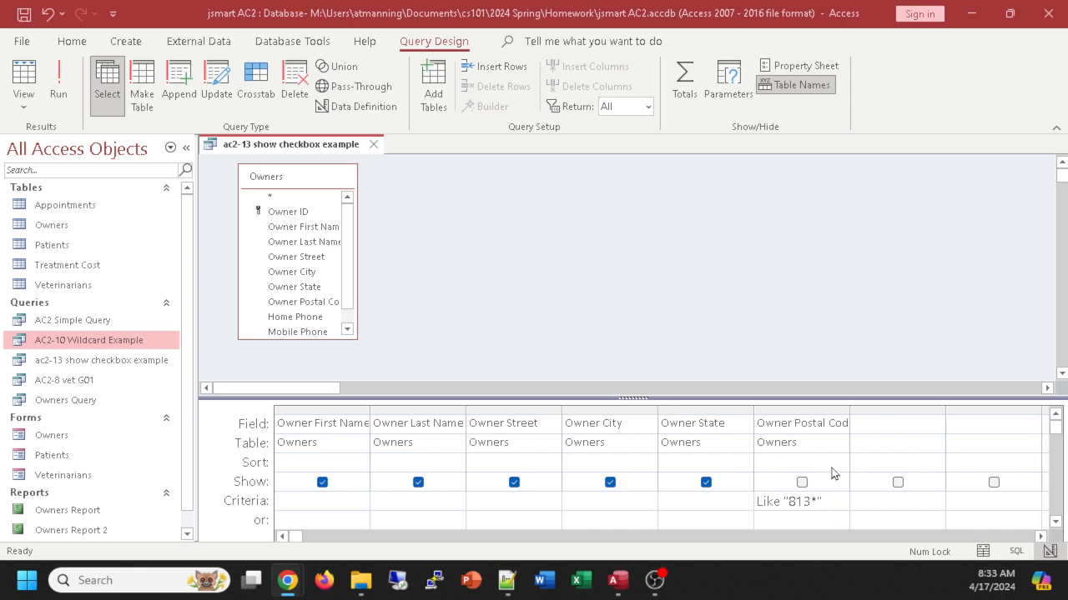
click(802, 483)
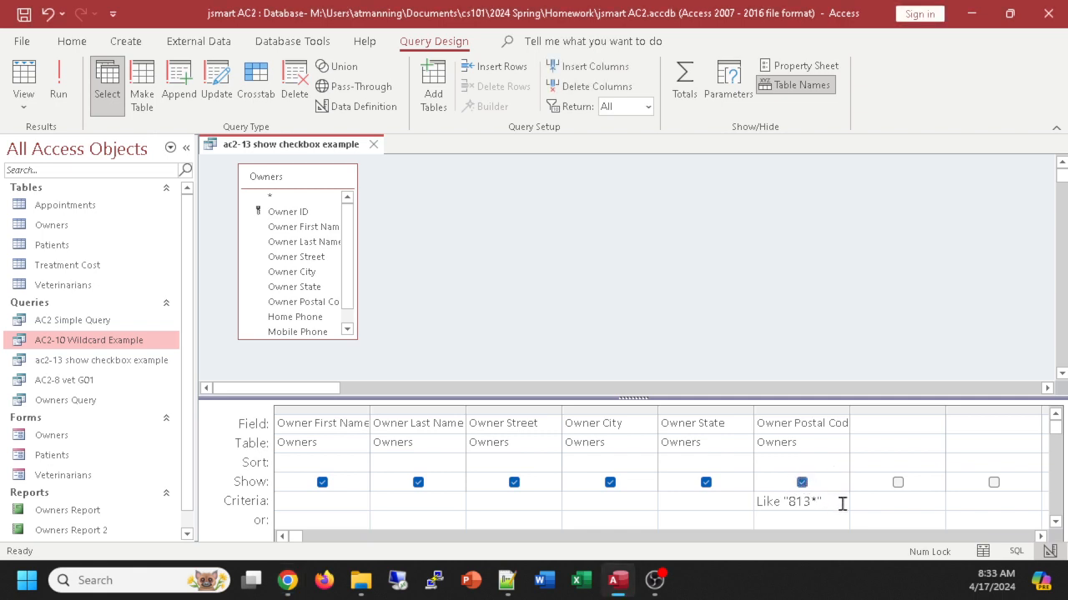
click(831, 498)
drag(830, 498, 737, 502)
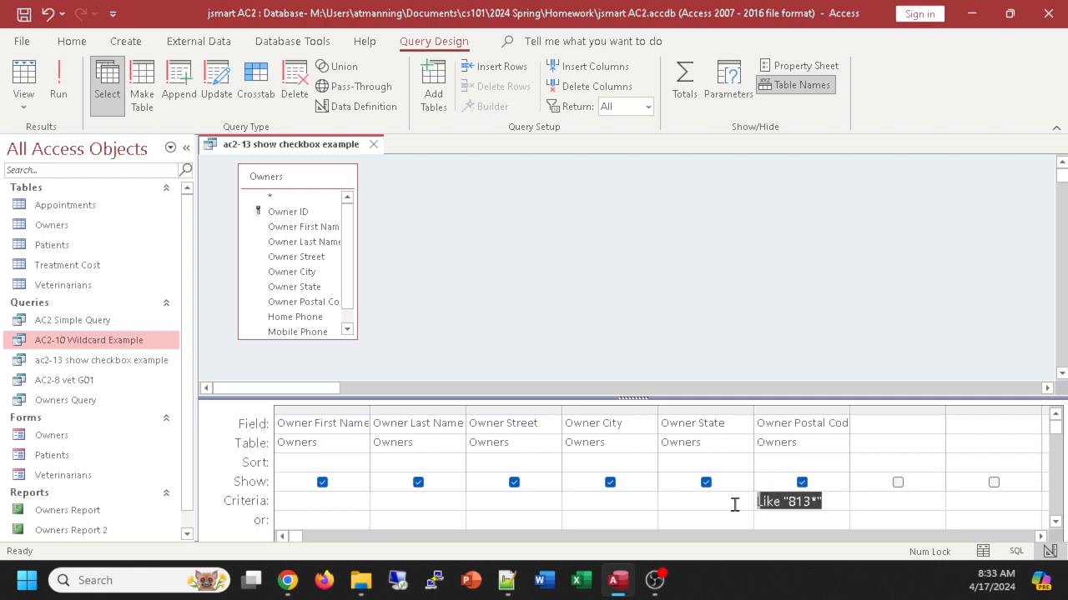
key(Delete)
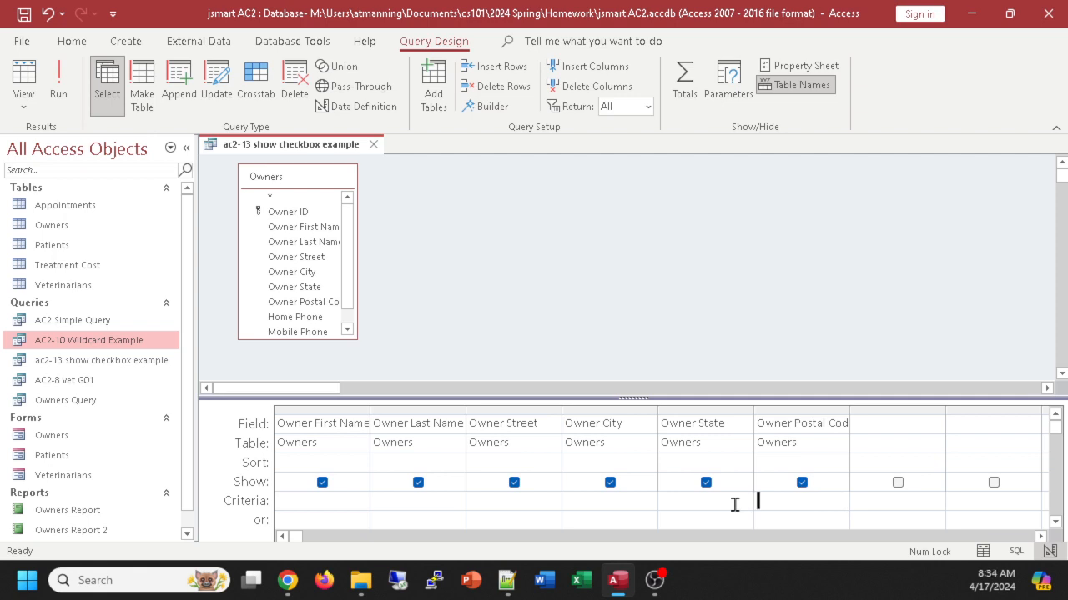
click(678, 500)
mouse_move(510, 579)
click(751, 499)
Search Windows for Notepad and open it.
click(82, 580)
text(notebook)
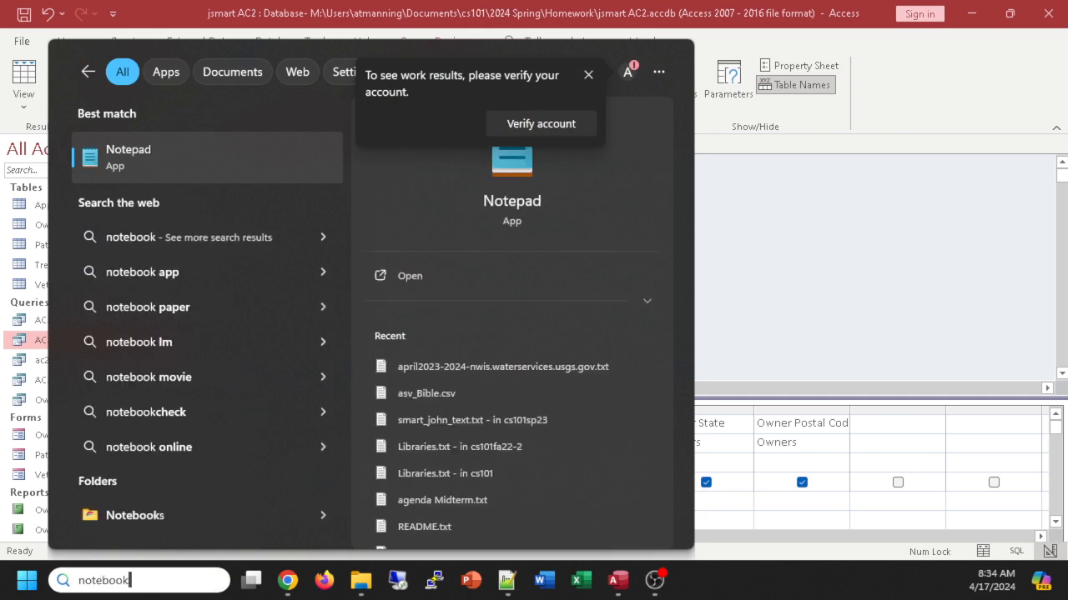
key(BackSpace)
key(BackSpace)
key(BackSpace)
key(BackSpace)
text(p)
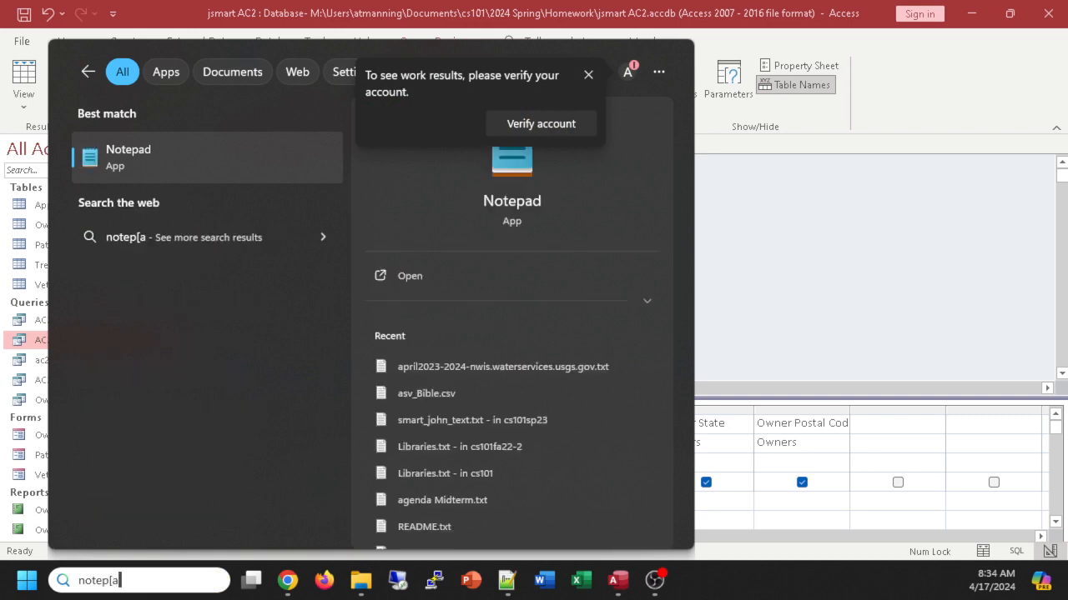
click(146, 158)
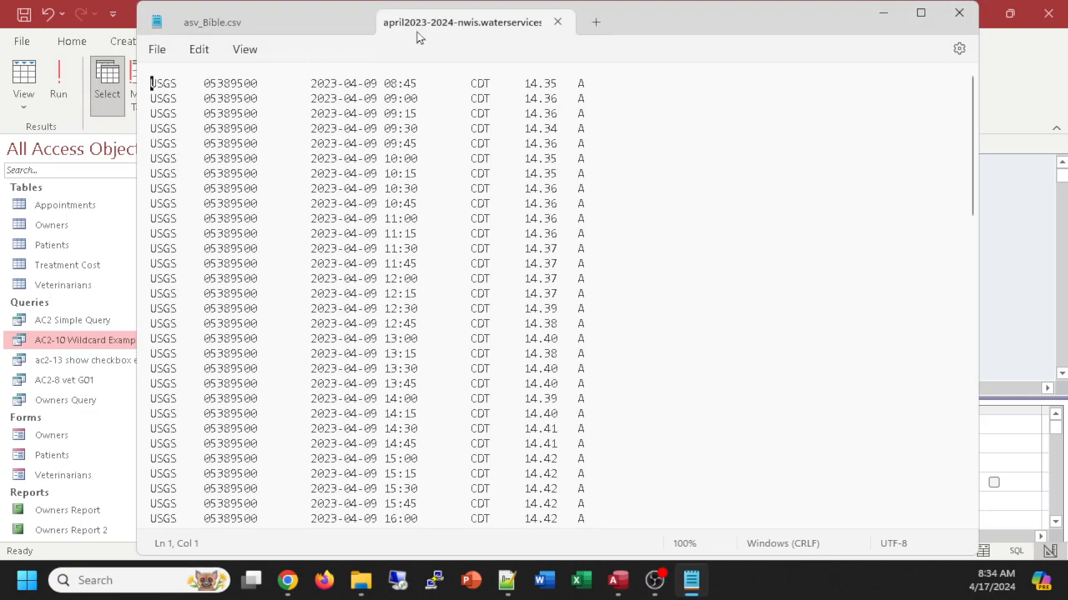
Close the april2023-2024-nwis.waterservices text file in Notepad and clear all text in the asv_Bible.csv tab.
click(556, 25)
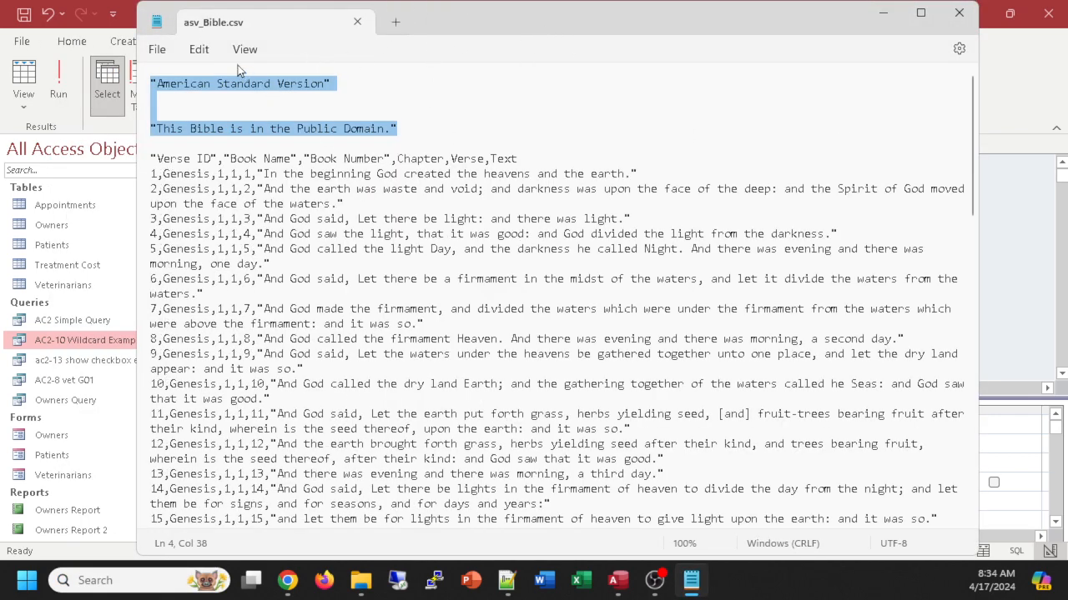
key(ctrl+a)
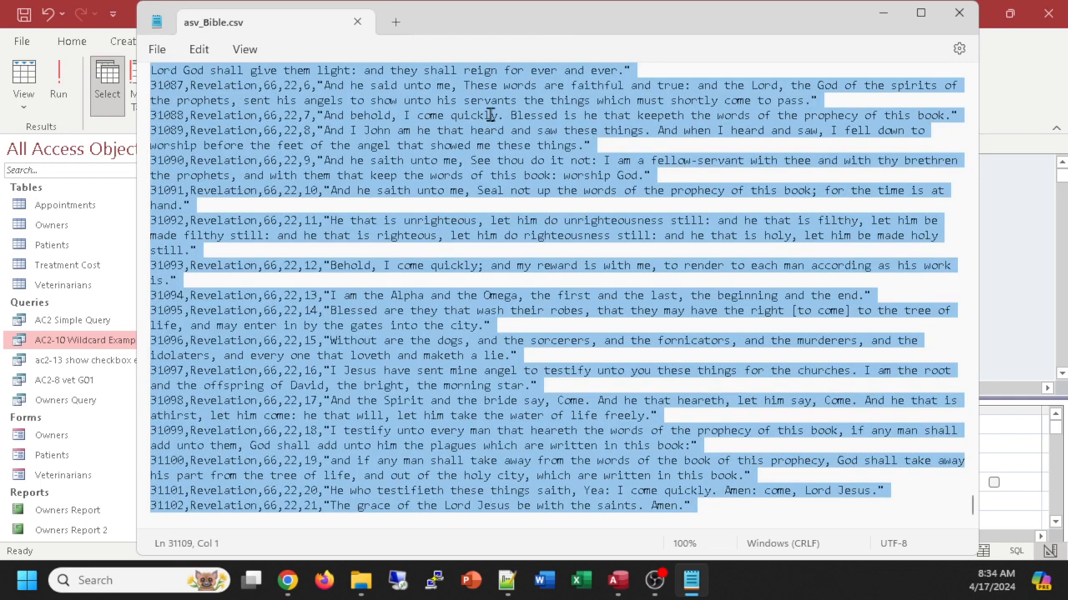
key(Delete)
scroll(505, 218, up, 20)
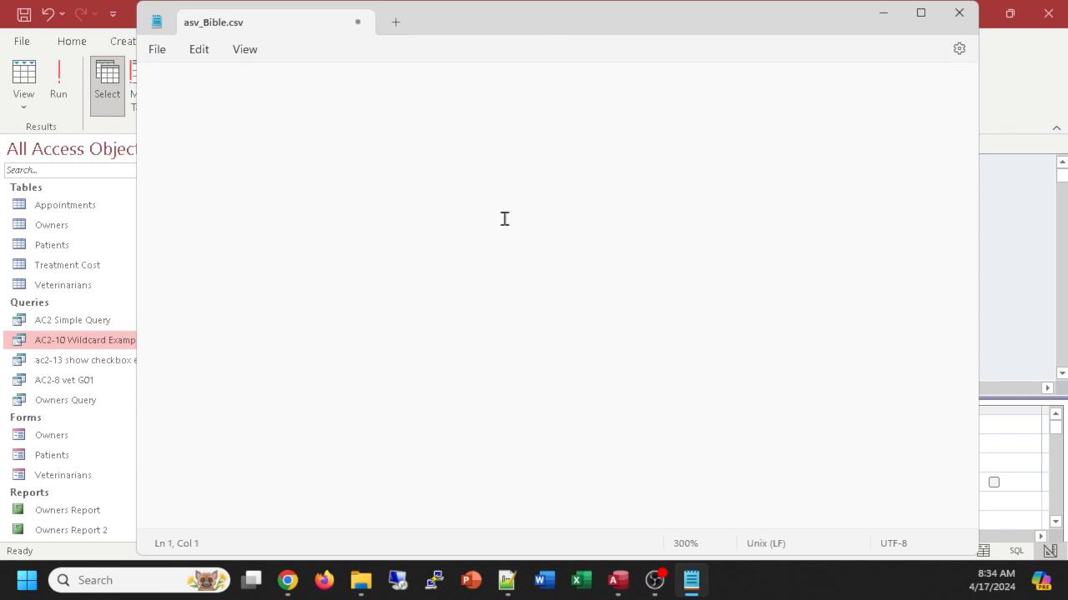
Write the parameter prompt [Please enter the state] in the emptied document and copy it.
text([Please )
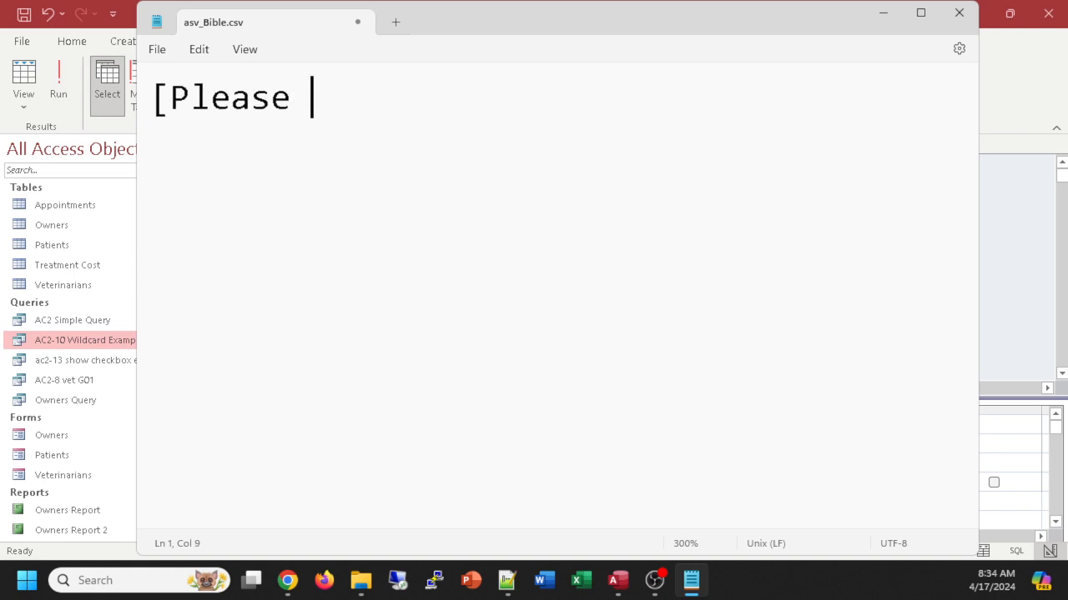
text(enter the s)
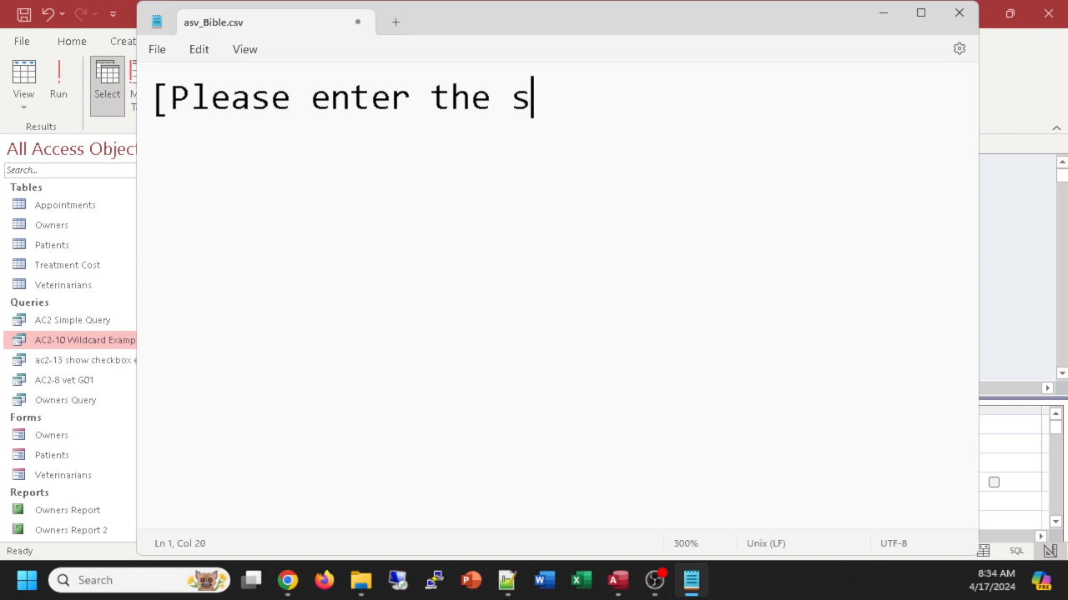
text(tate])
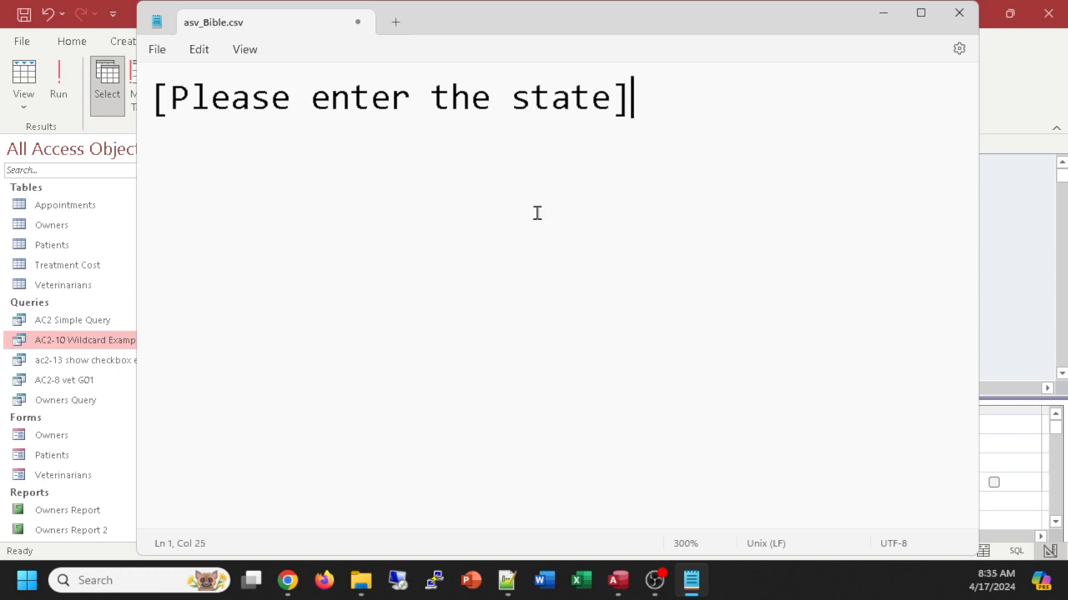
drag(643, 100, 153, 104)
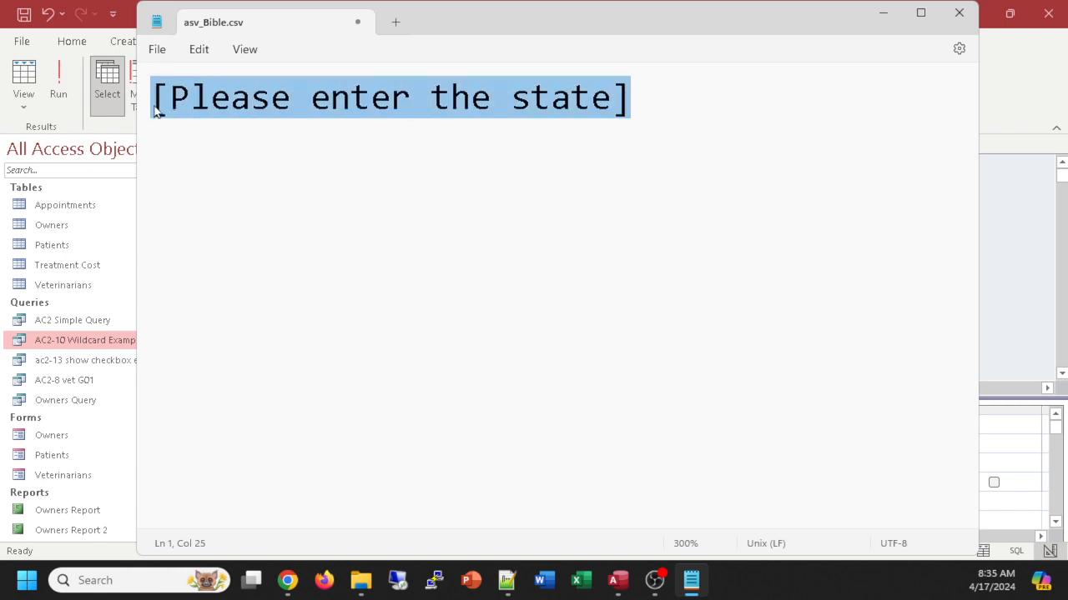
right_click(173, 100)
Switch back to Access, set the Owner State criterion to [Please enter the state], and widen that column.
key(alt+Tab)
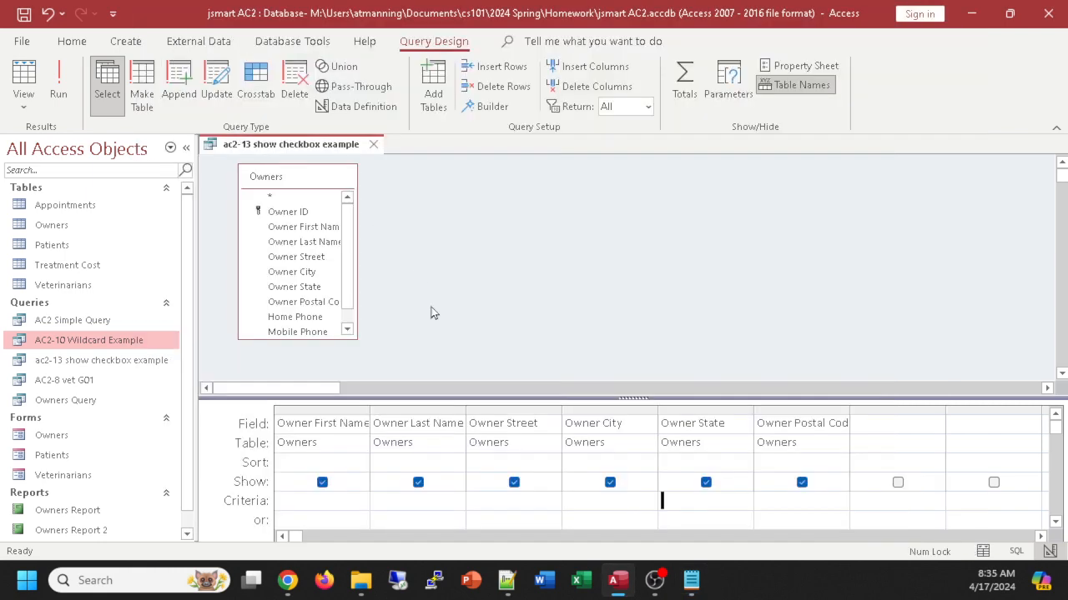
click(667, 500)
text([Enter the state])
drag(753, 412, 875, 414)
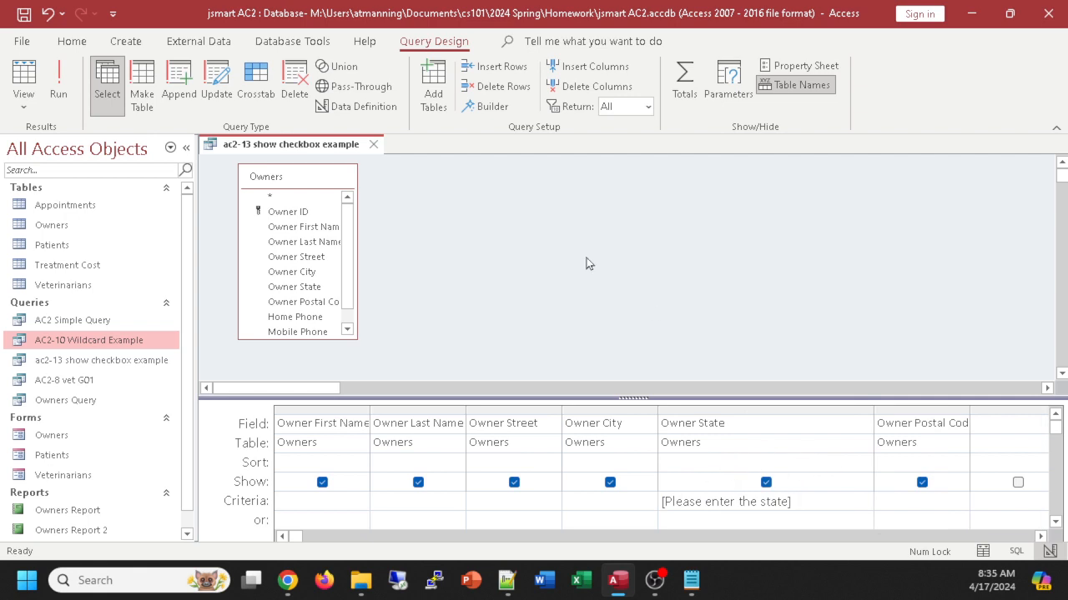
Run the parameter query with UT as the state, view the results, and return to Design view.
click(24, 75)
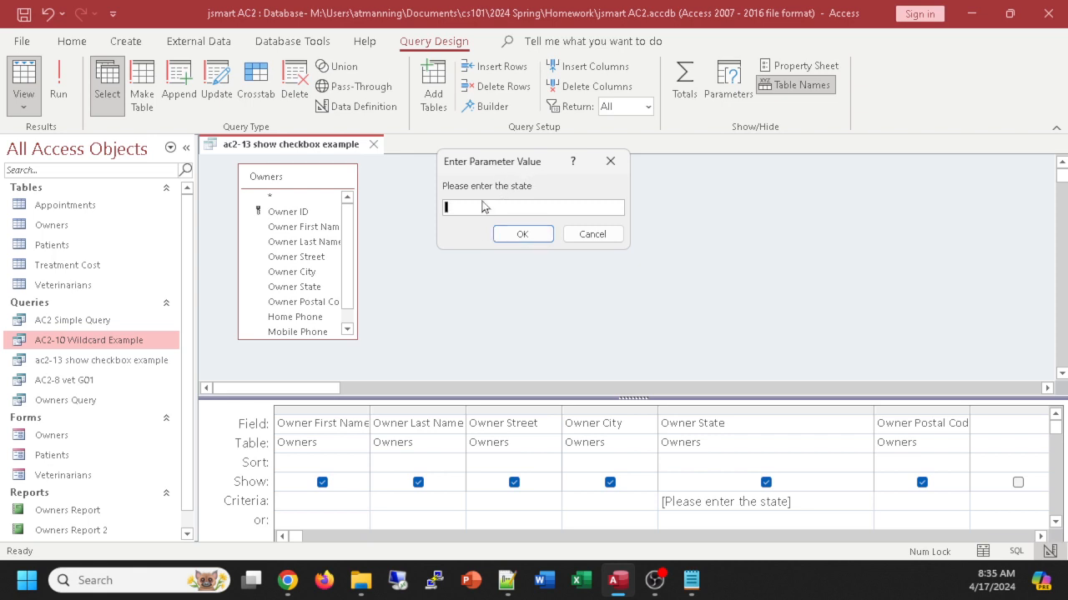
text(UT)
click(525, 233)
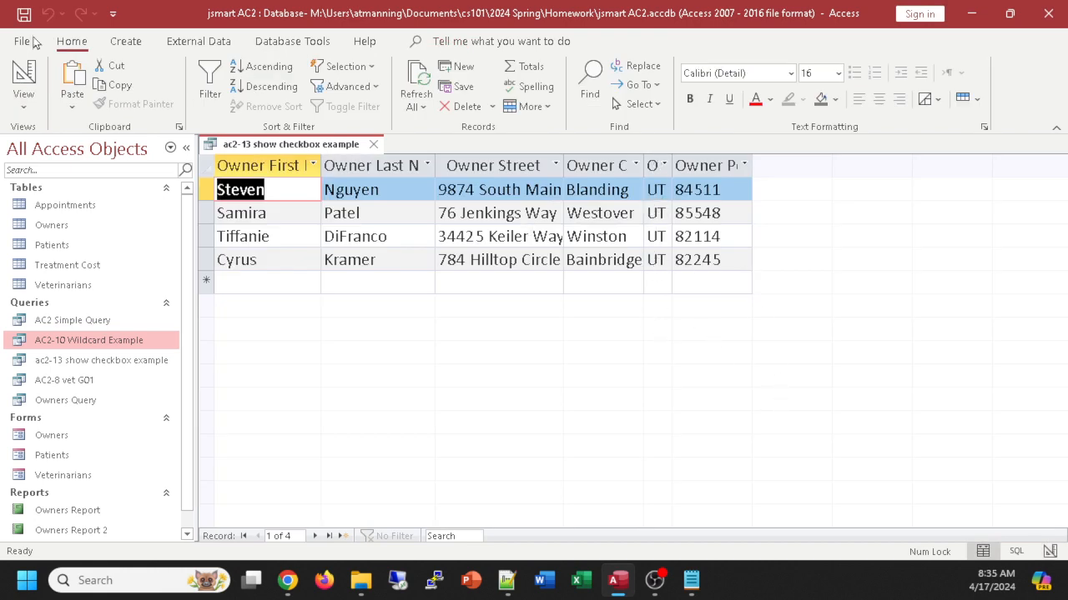
click(20, 75)
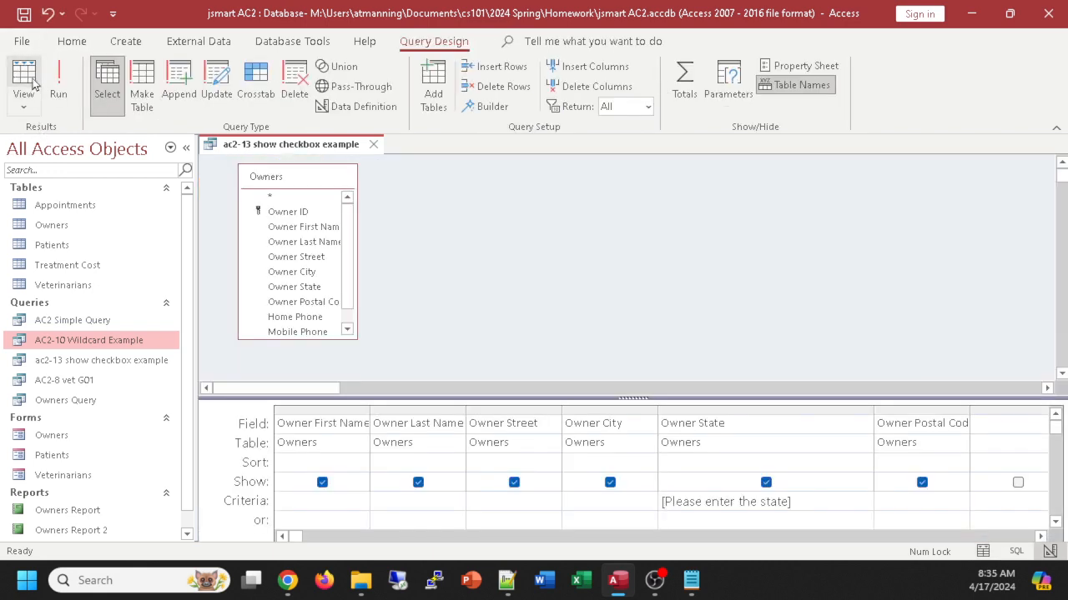
Run the parameter query with CO as the state, view the results, and return to Design view.
click(31, 77)
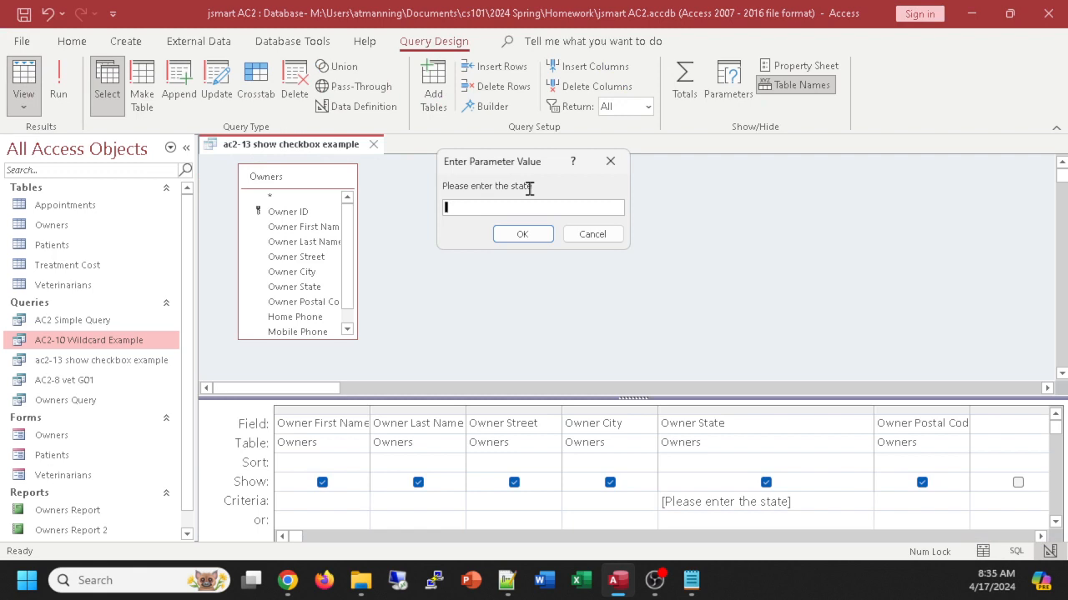
text(CO)
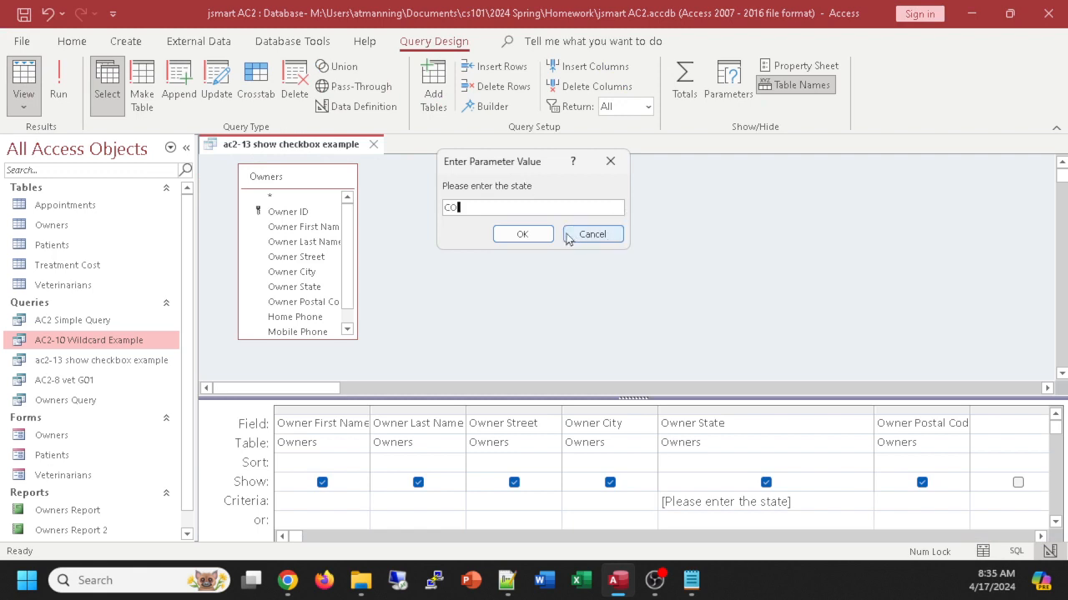
click(534, 236)
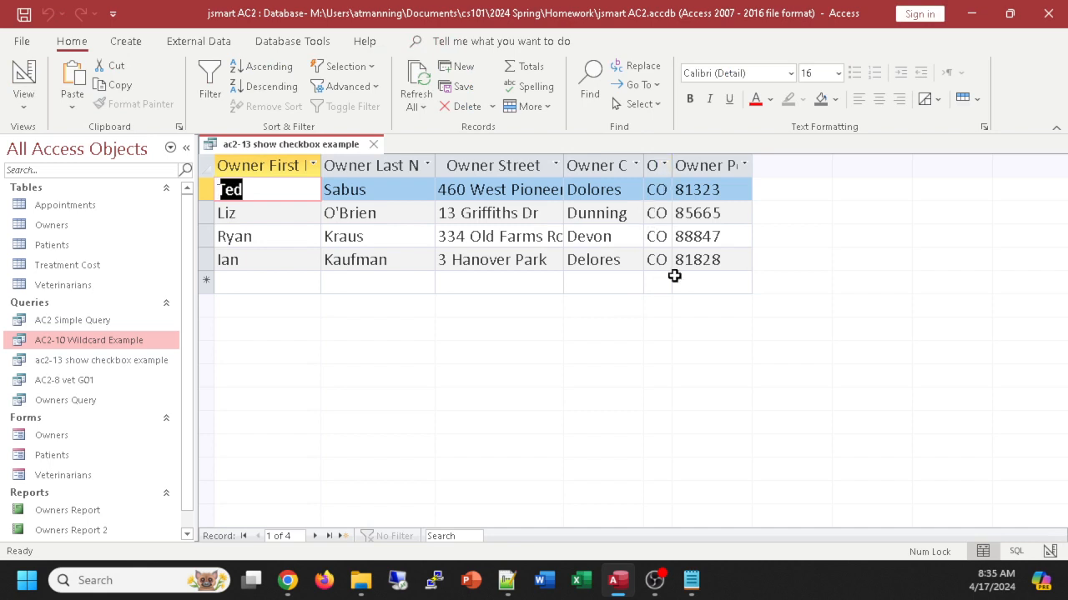
click(25, 82)
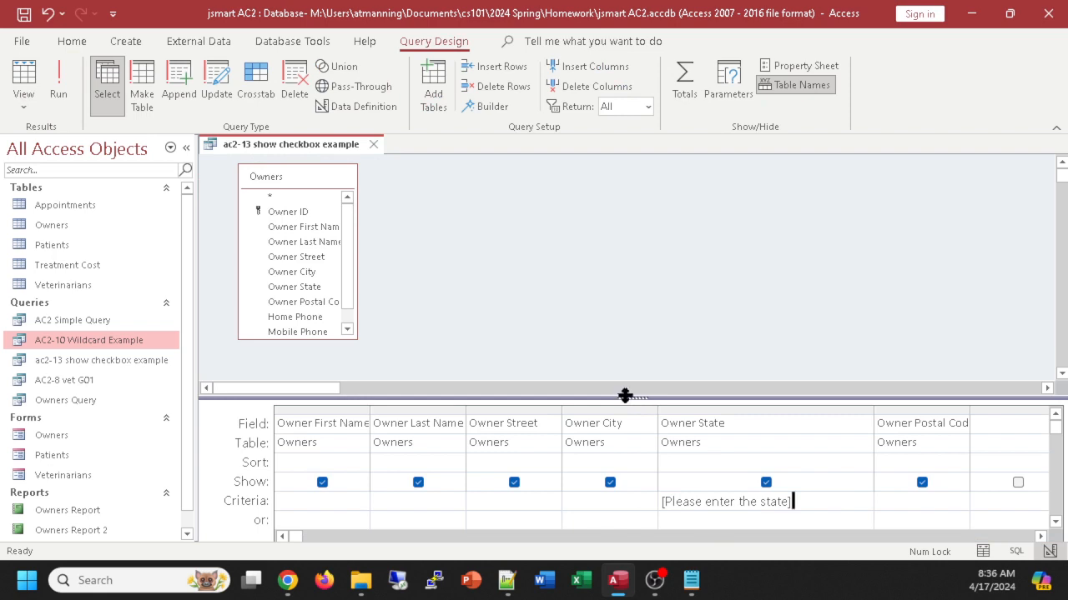
Enlarge the query design grid and set the Owner City criterion to the prompt [city?].
drag(623, 367, 623, 367)
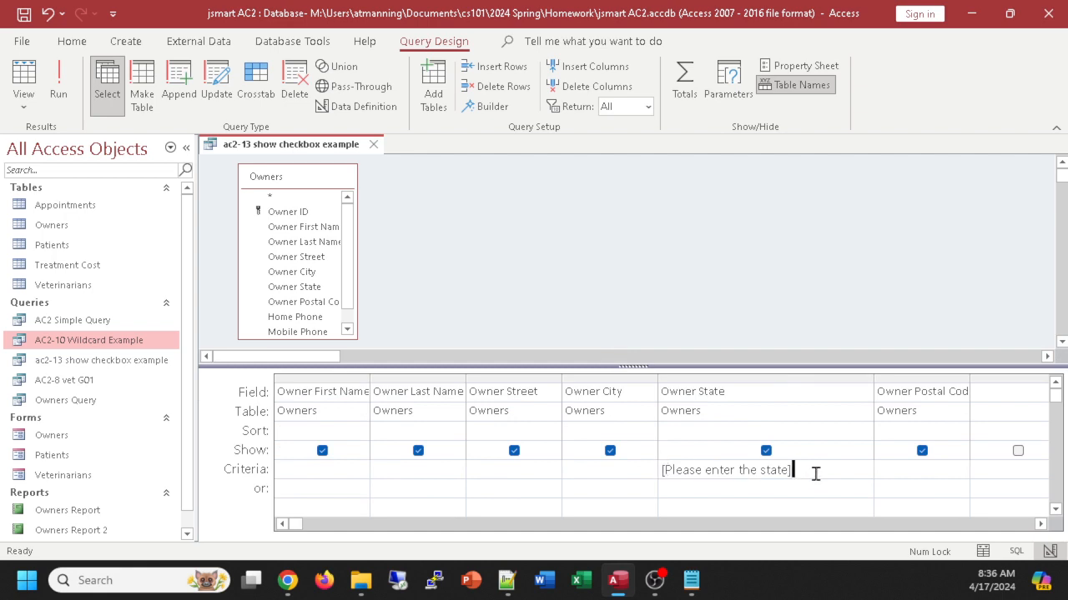
click(605, 470)
text([city?])
Run the query with blanding as the city and ut as the state, and view the results.
click(26, 78)
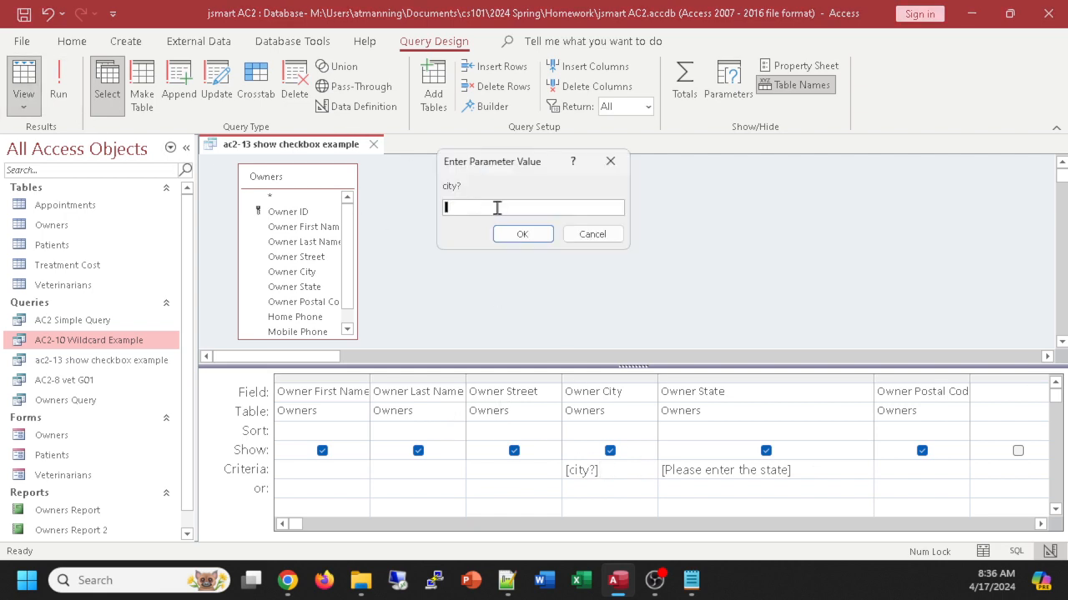
text(blanding)
click(524, 236)
text(ut)
click(523, 235)
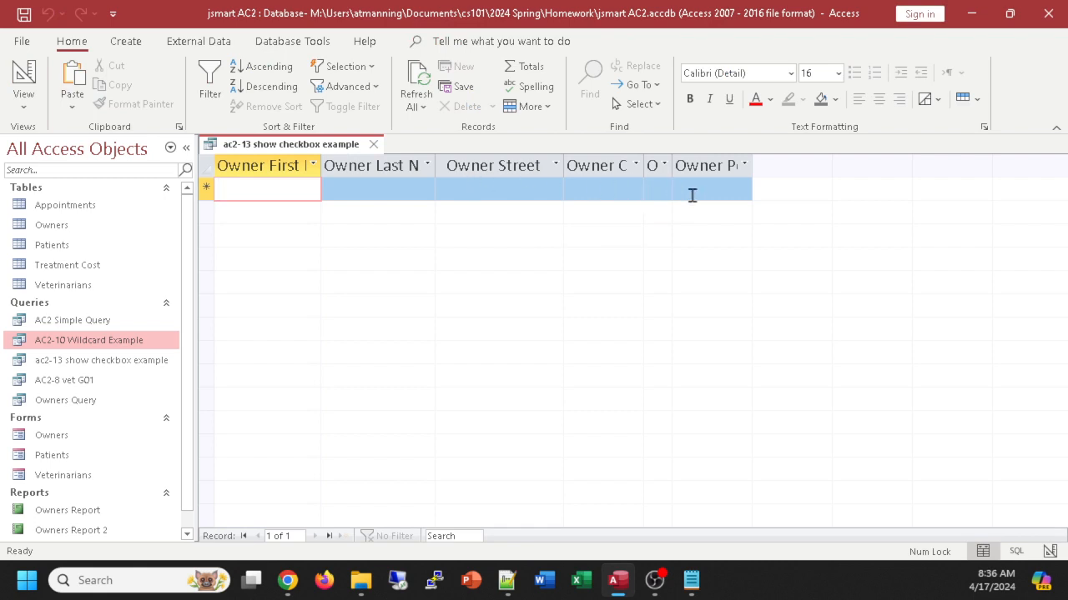
Return to Design view and clear the Owner City criterion.
click(24, 79)
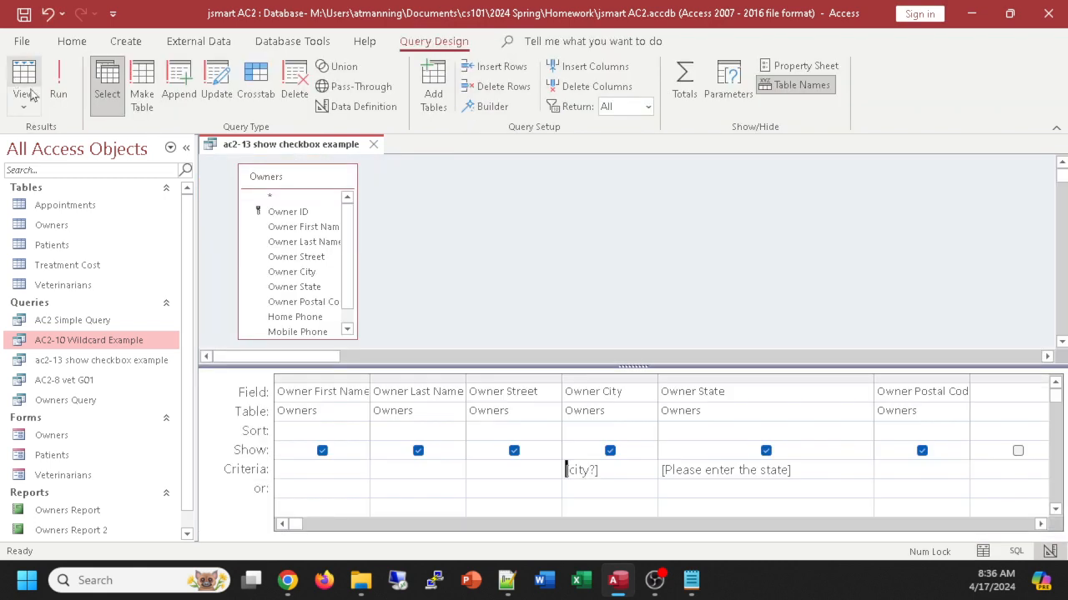
drag(615, 470, 528, 460)
key(Delete)
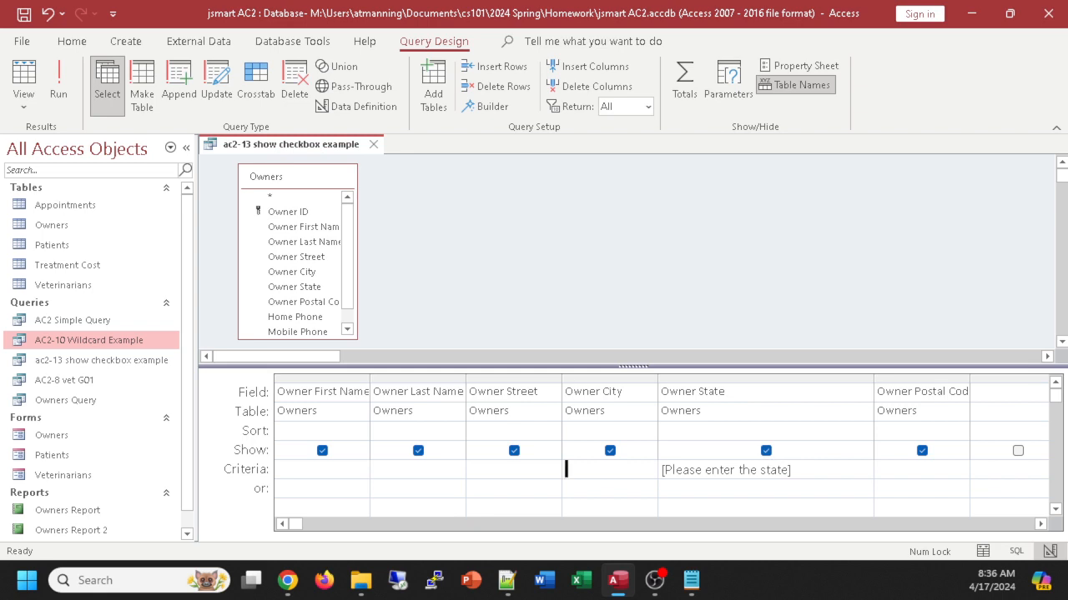
Save a copy of the current query object under the name ac2-15 parameter query.
key(alt+Tab)
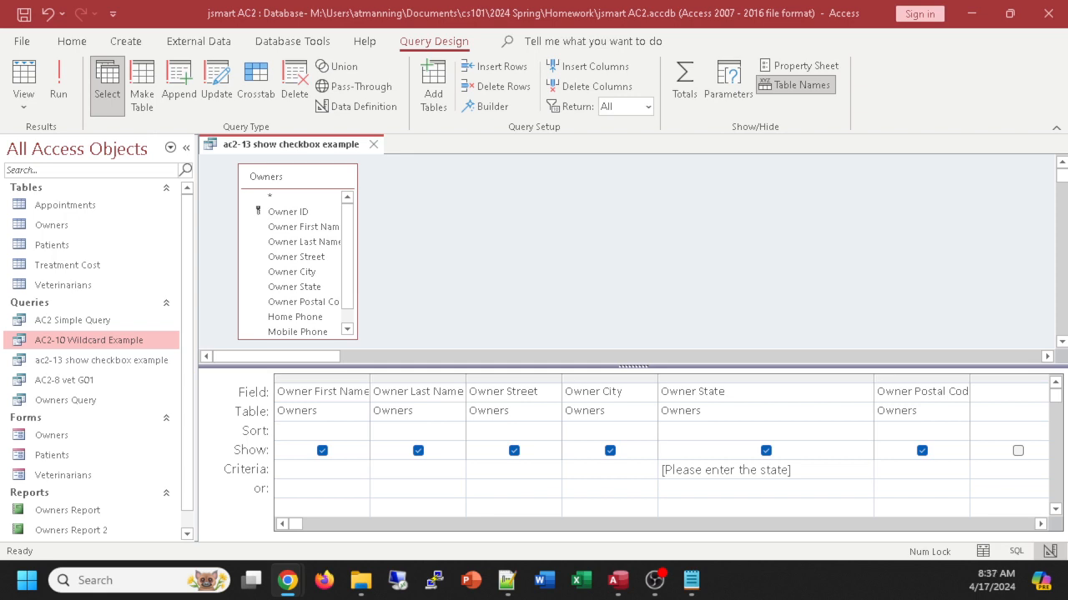
click(258, 149)
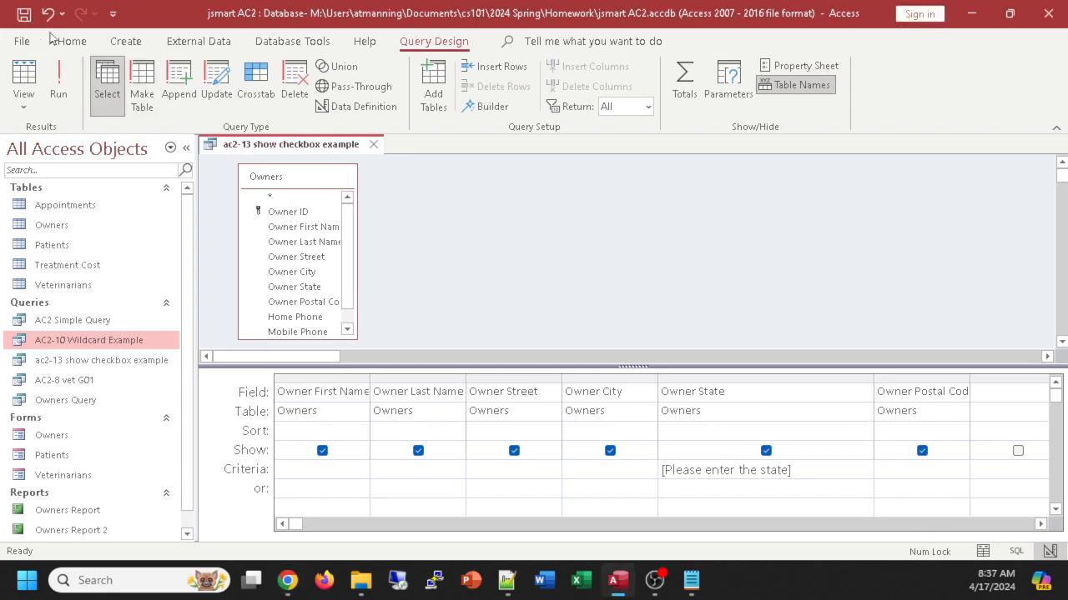
click(23, 15)
click(21, 46)
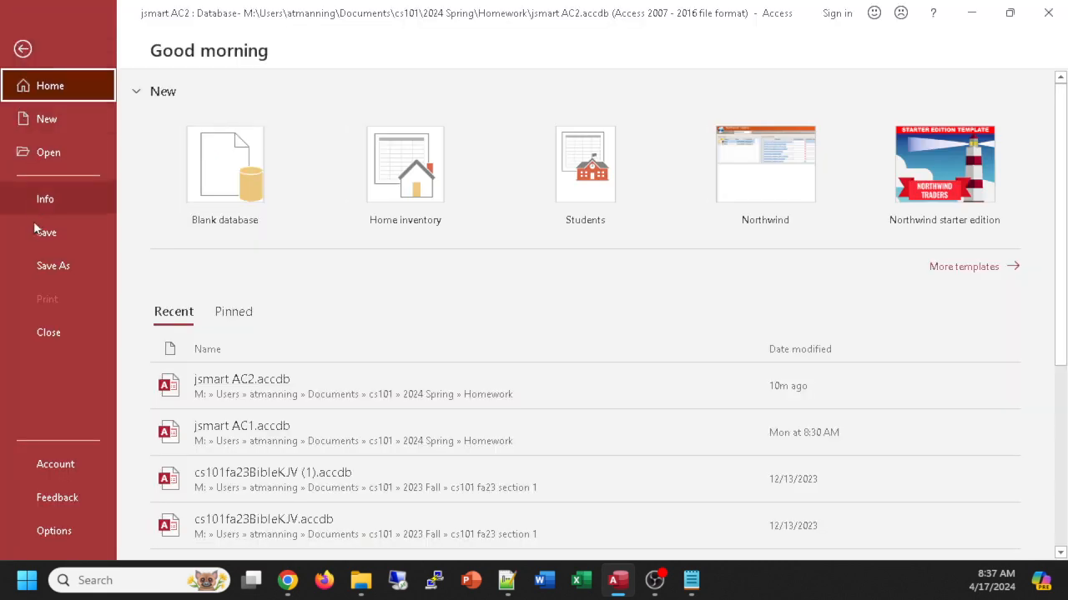
click(41, 265)
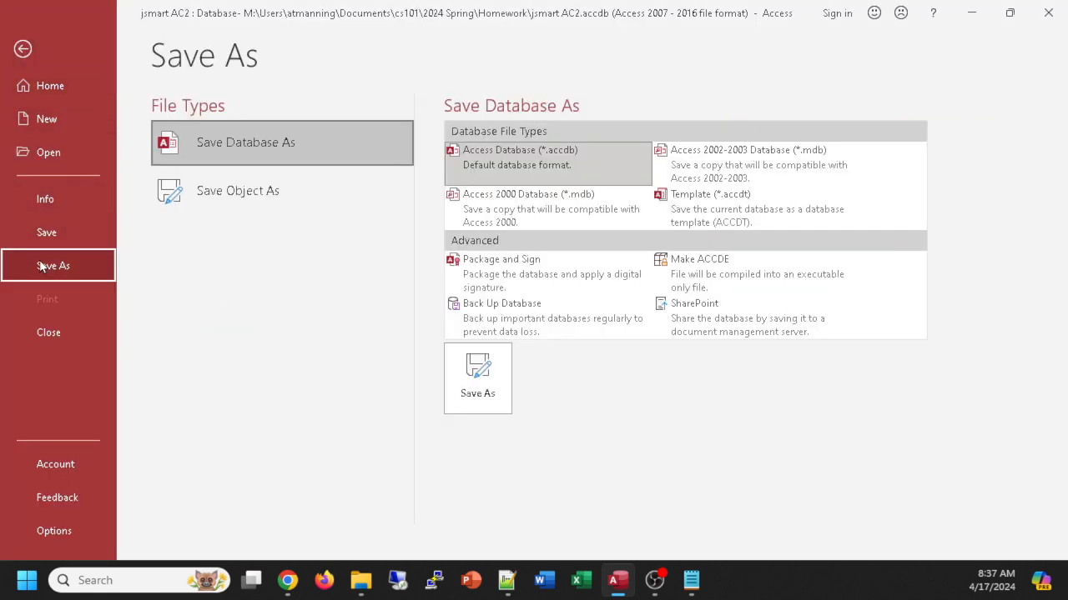
click(210, 198)
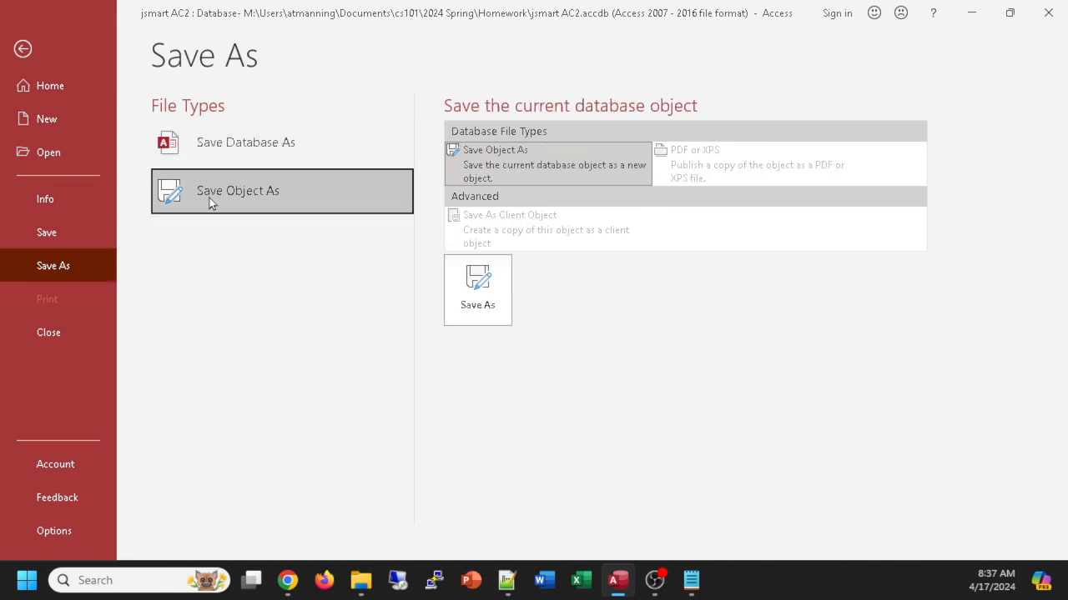
click(489, 304)
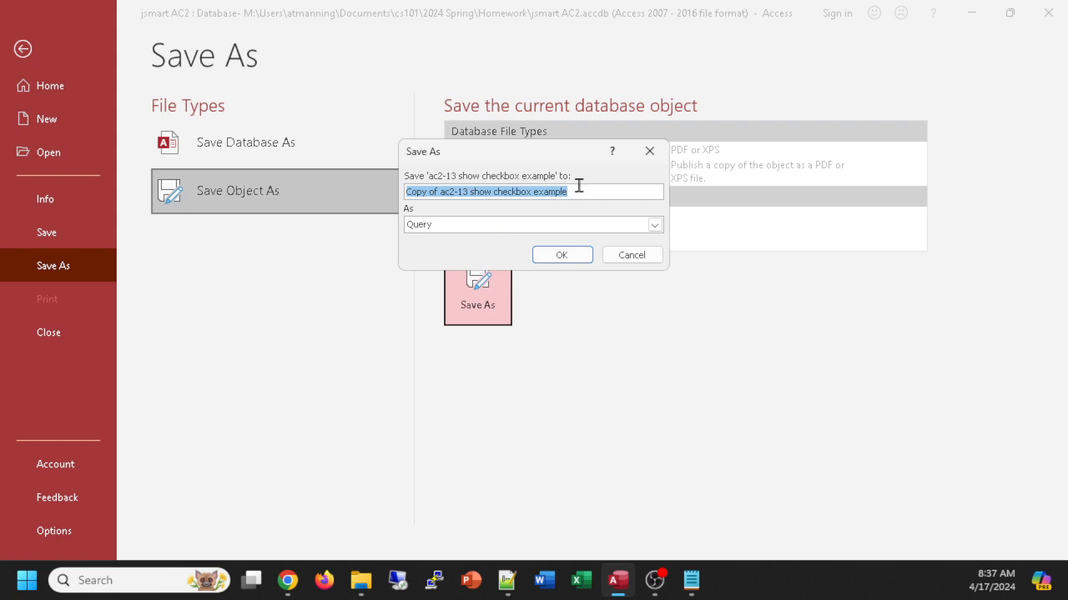
text(ac2-1)
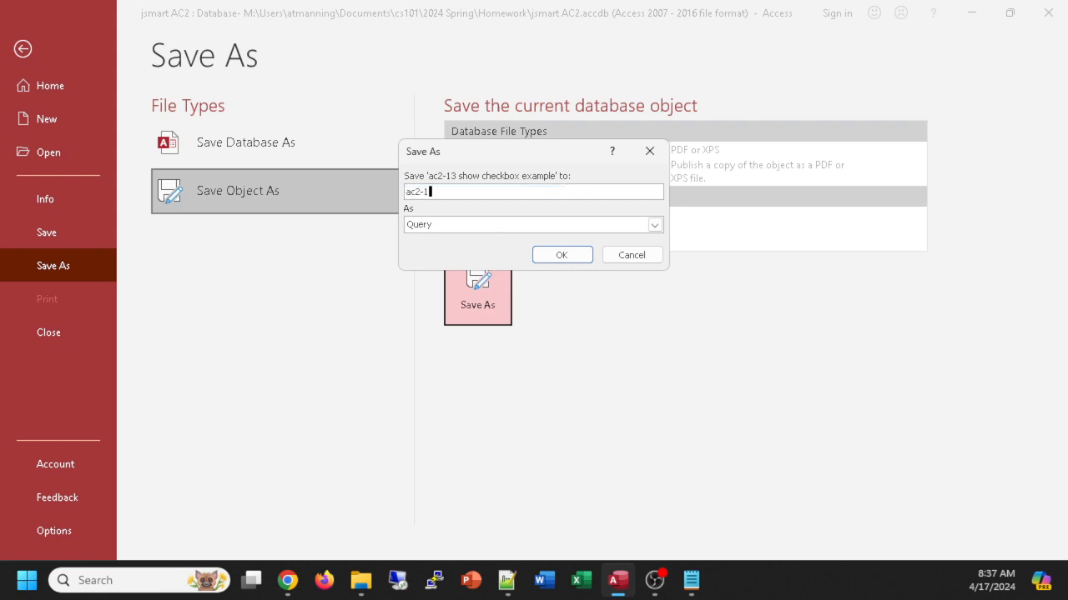
text(5 parameter query)
click(580, 257)
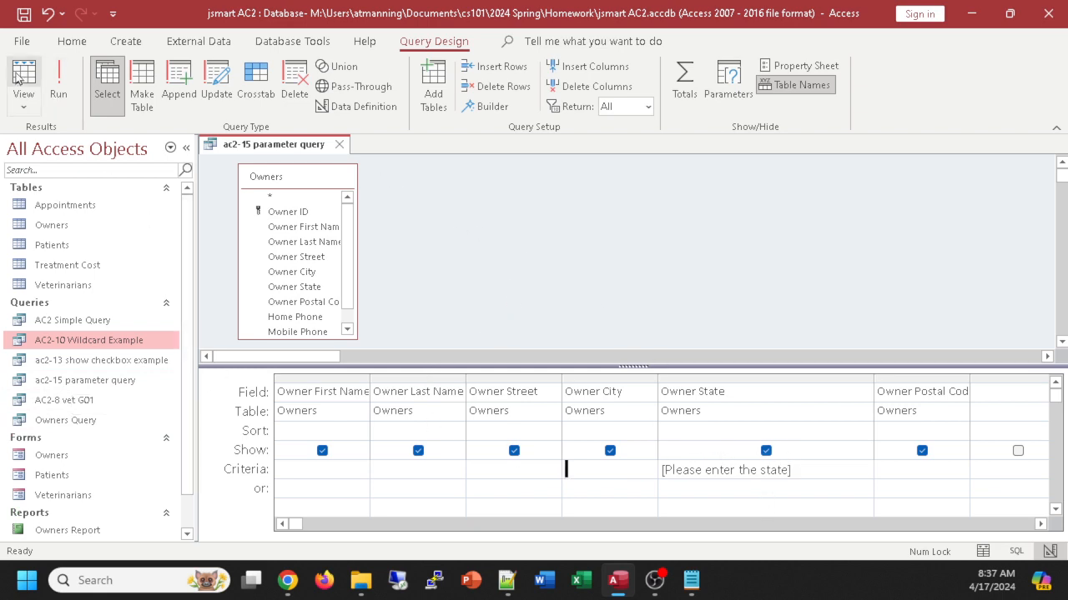
click(23, 43)
click(47, 267)
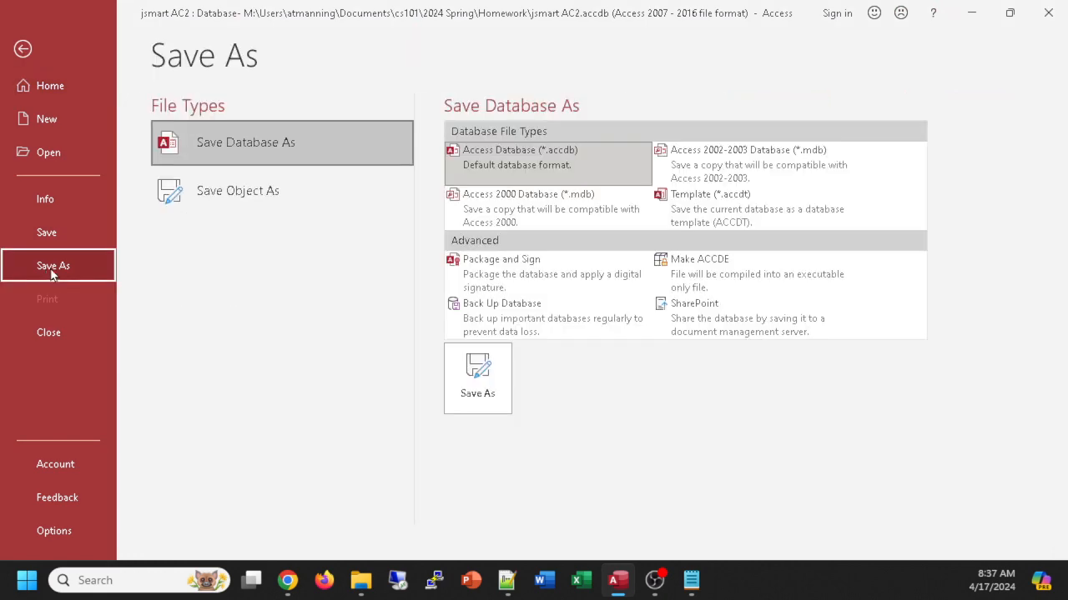
click(238, 193)
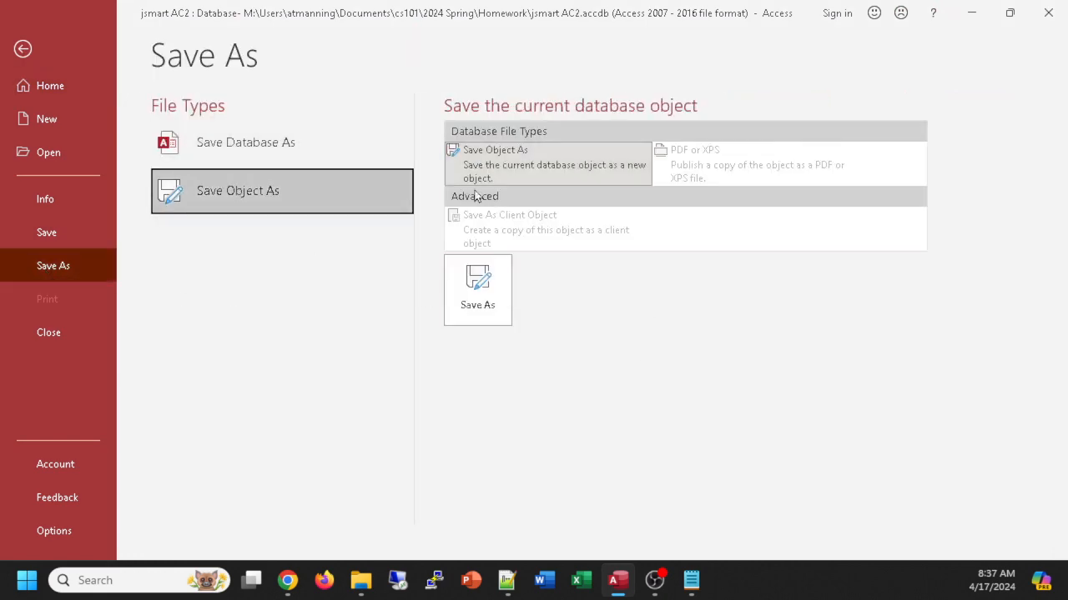
click(22, 48)
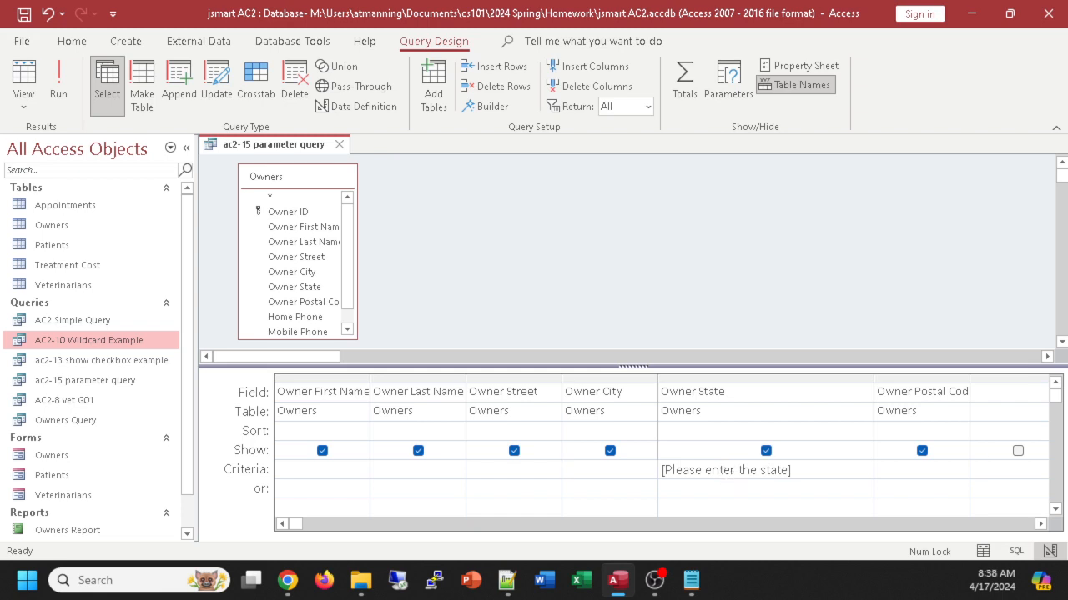
key(alt+Tab)
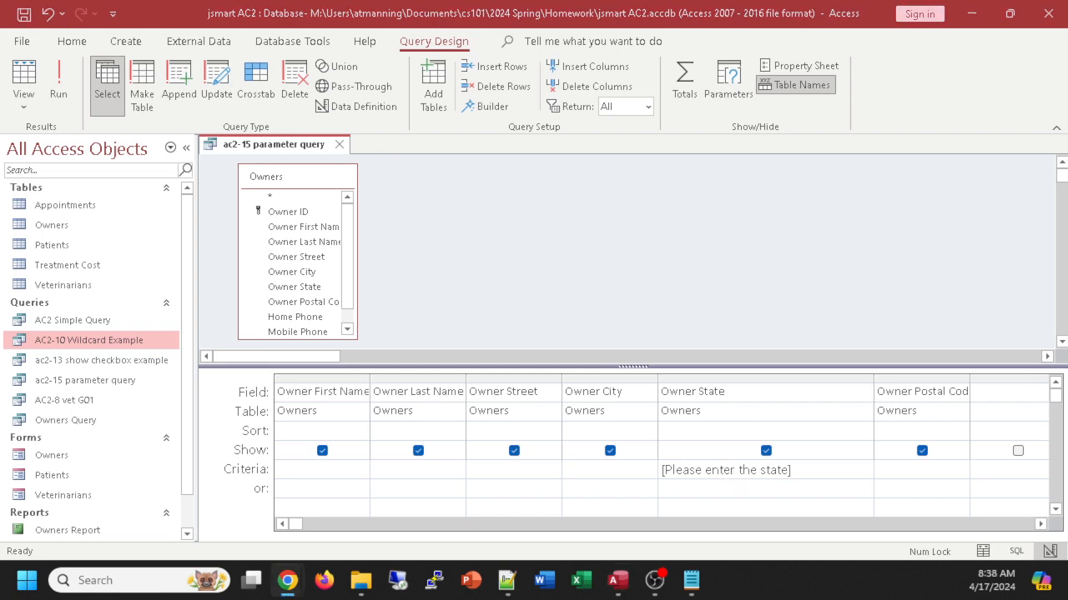
click(801, 469)
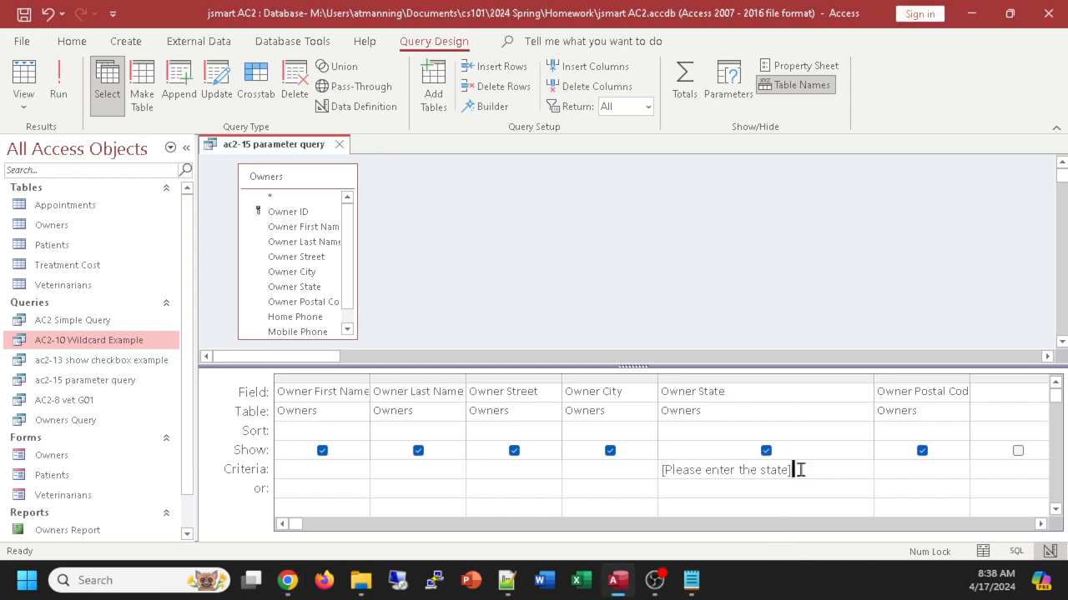
drag(802, 470, 617, 472)
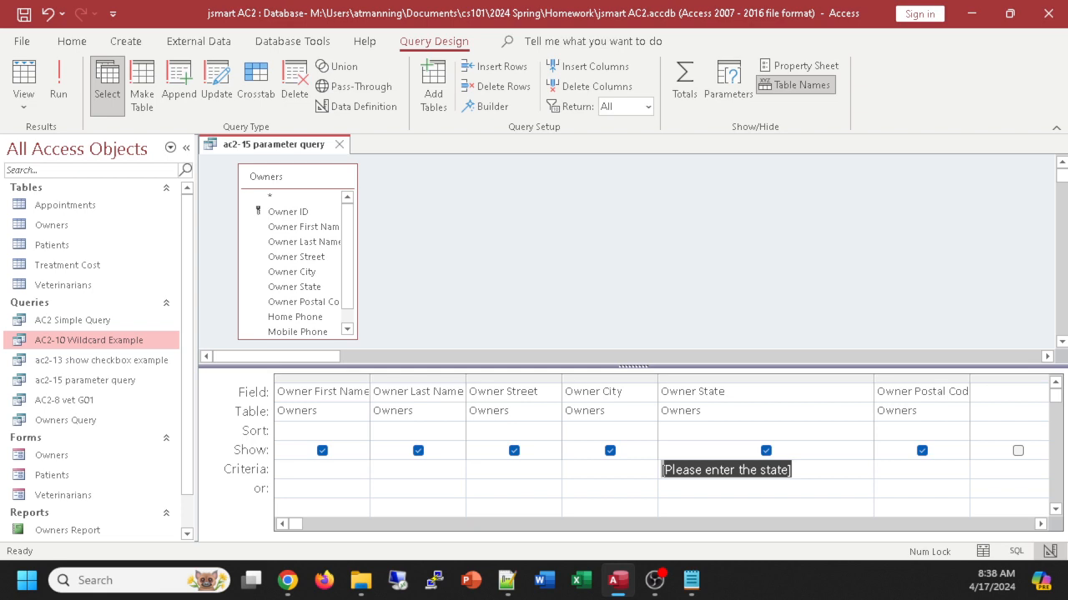
Close the parameter query and start a new query in Design view based on the Treatment Cost table.
click(338, 145)
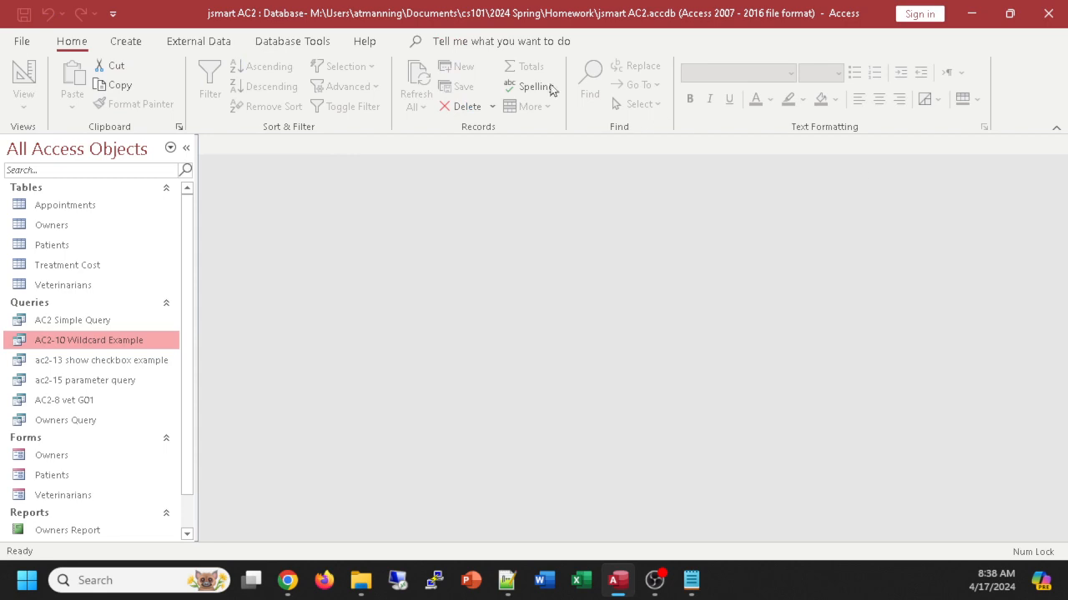
click(122, 43)
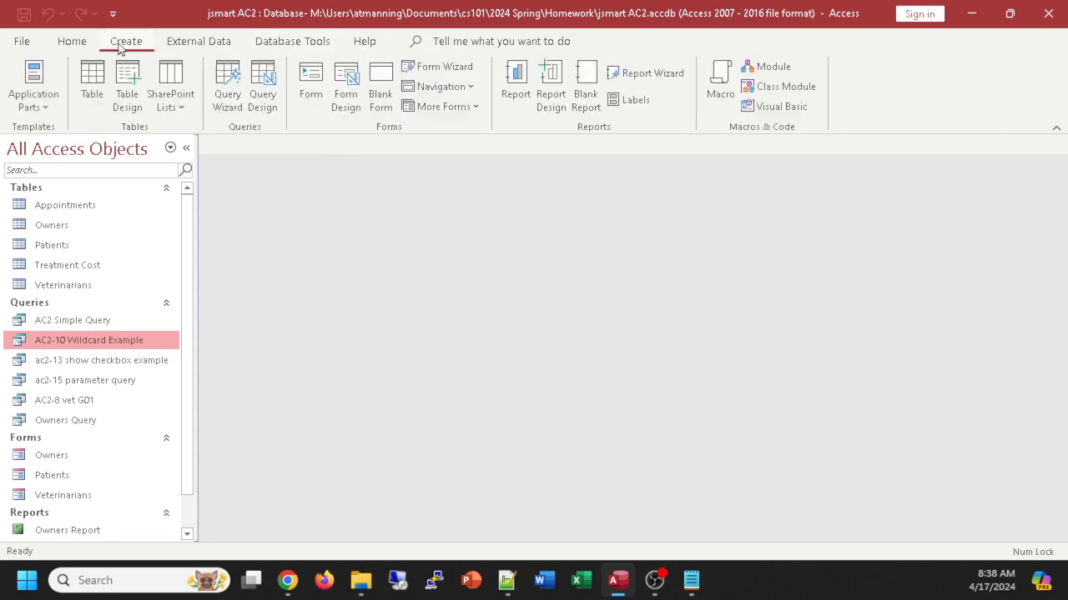
click(259, 87)
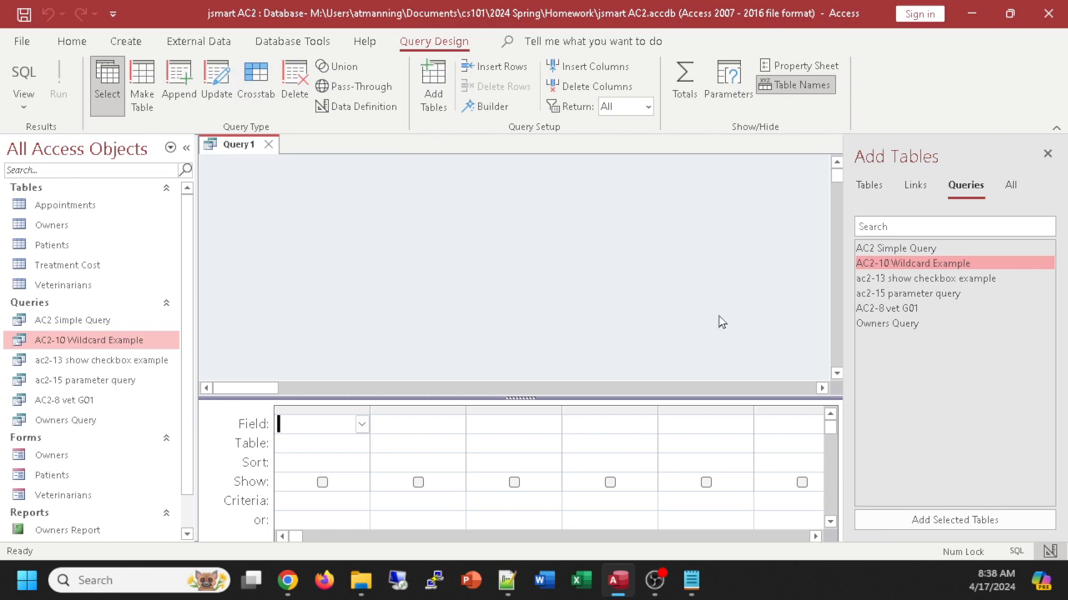
click(867, 187)
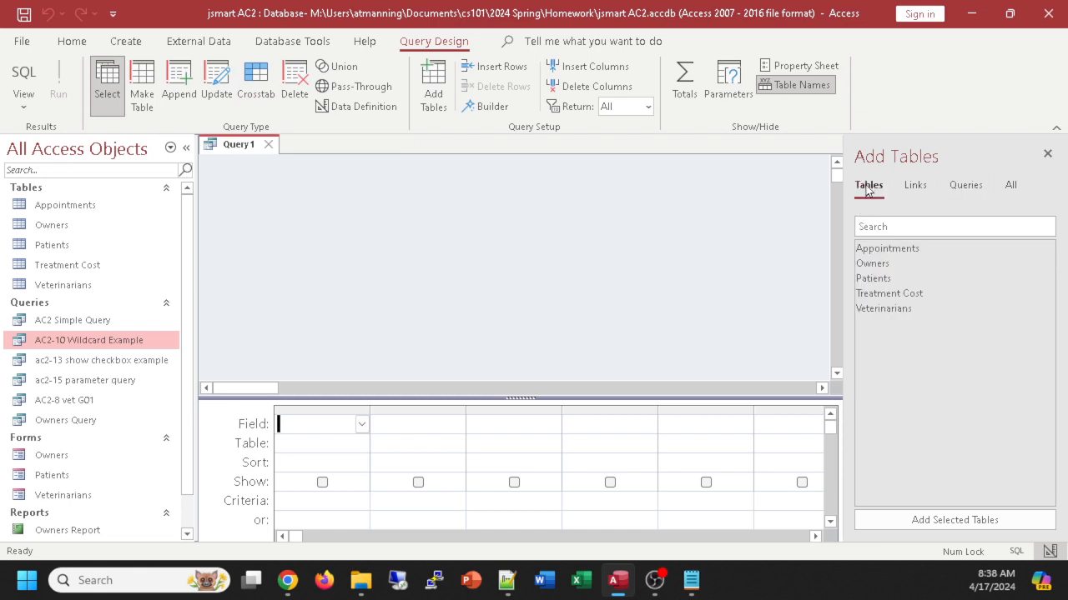
double_click(889, 293)
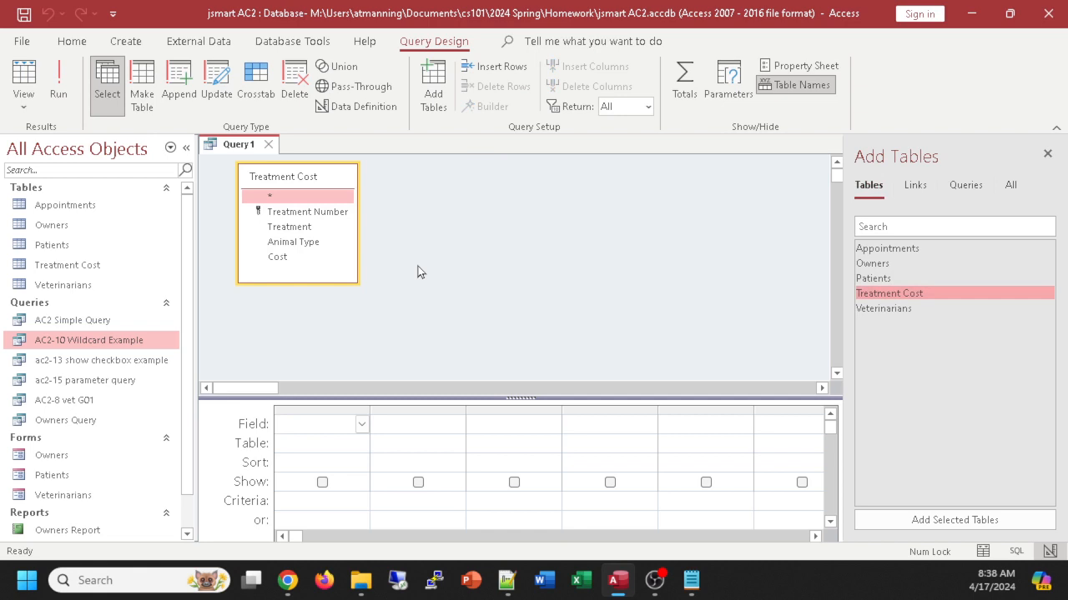
Add the Treatment Number, Treatment, Animal Type and Cost fields to the query design grid.
double_click(328, 219)
double_click(304, 230)
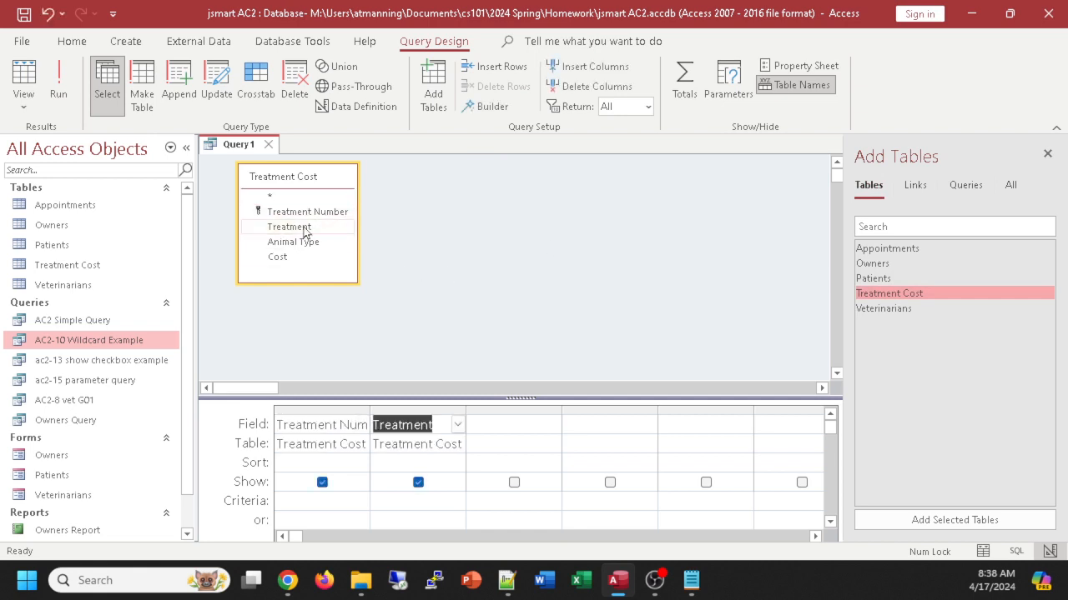
double_click(296, 242)
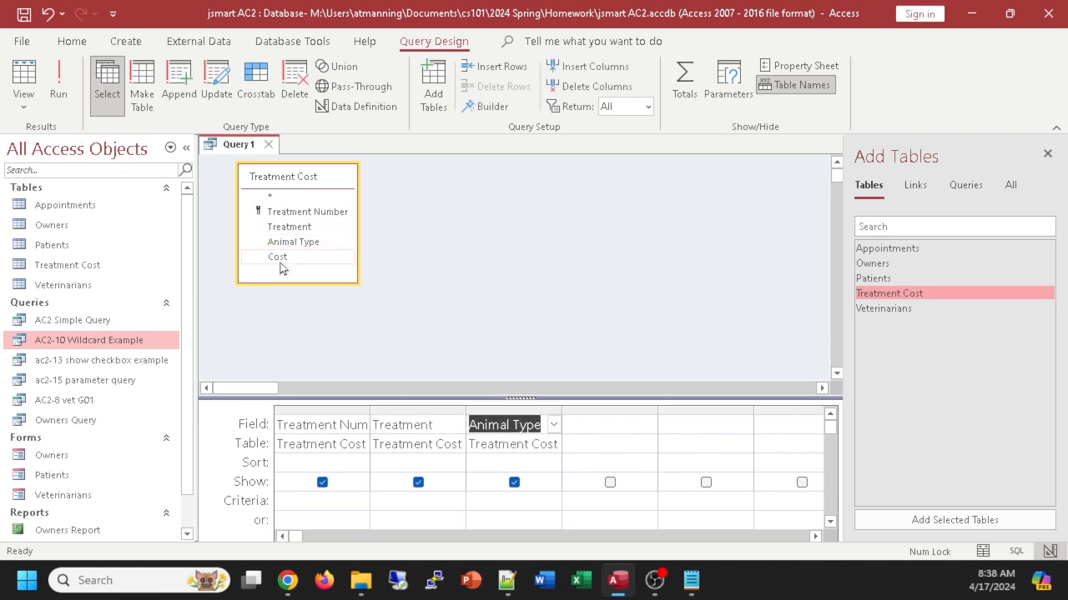
double_click(281, 260)
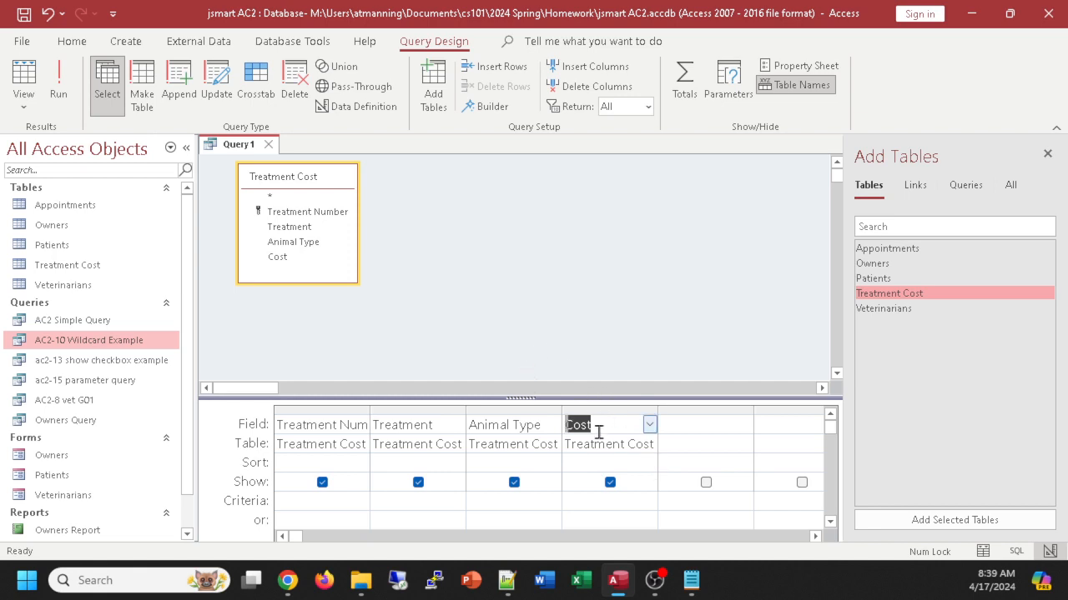
Set the Cost criterion to 25, view the query results, and return to Design view.
click(595, 500)
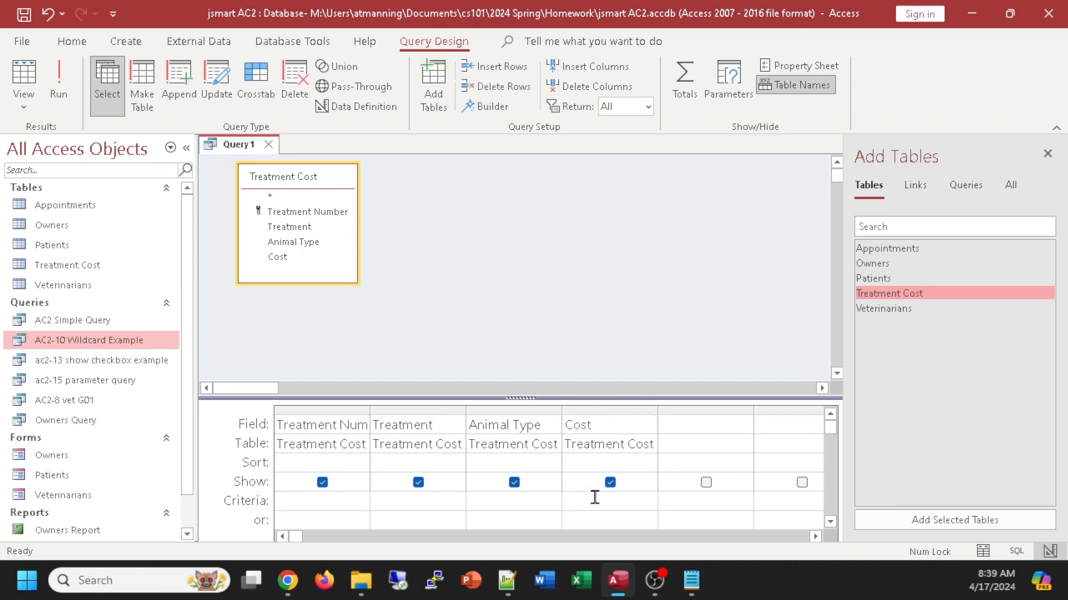
text(25)
click(551, 503)
click(25, 73)
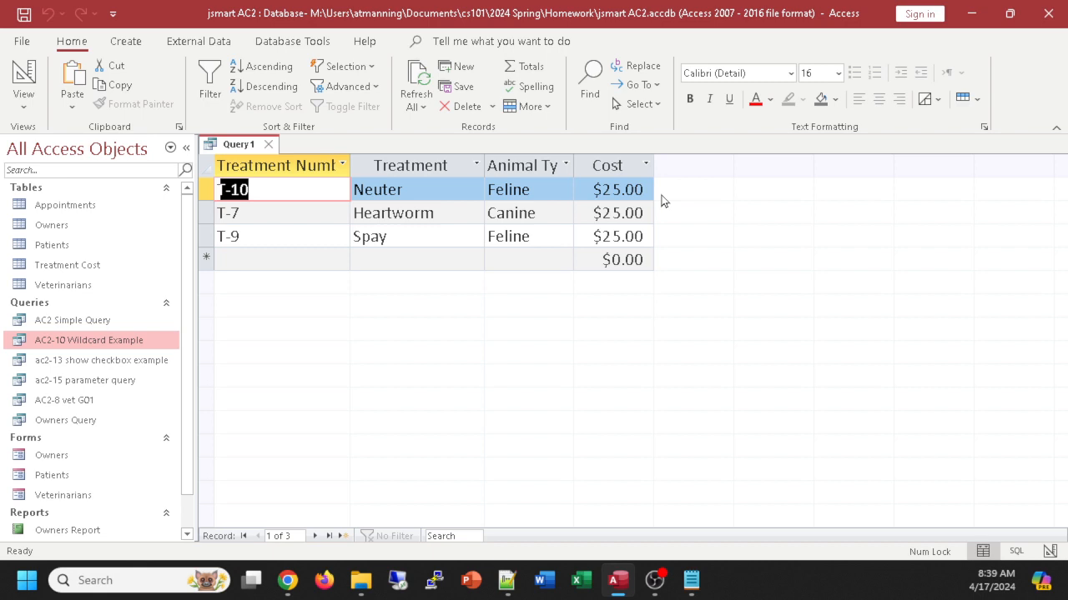
click(24, 73)
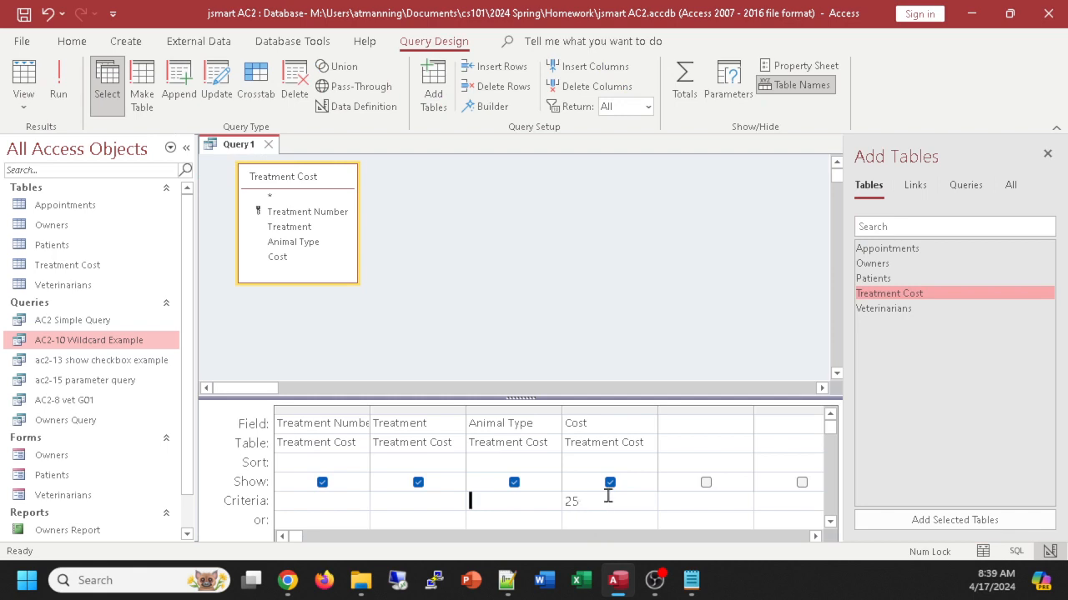
Hide and reshow the Cost field in the output, and run the query to check its results before returning to Design view.
double_click(570, 500)
click(609, 482)
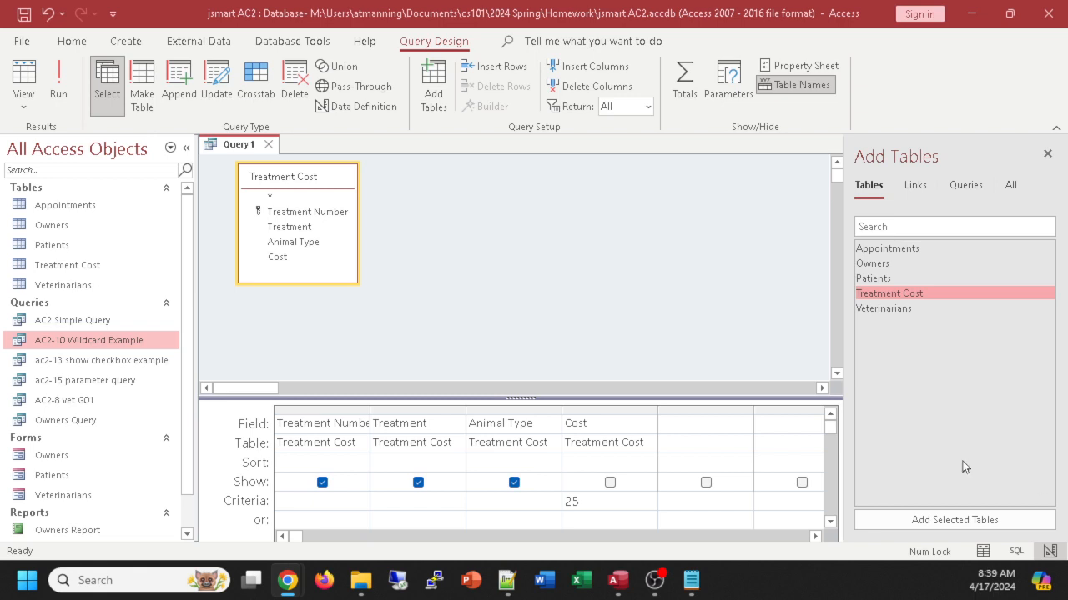
click(610, 483)
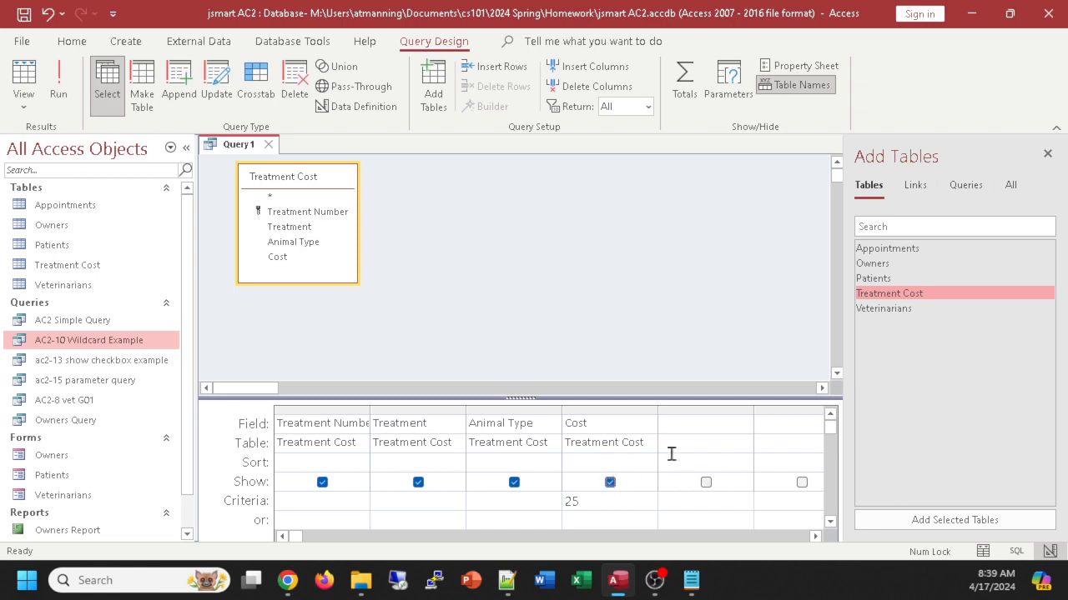
click(66, 96)
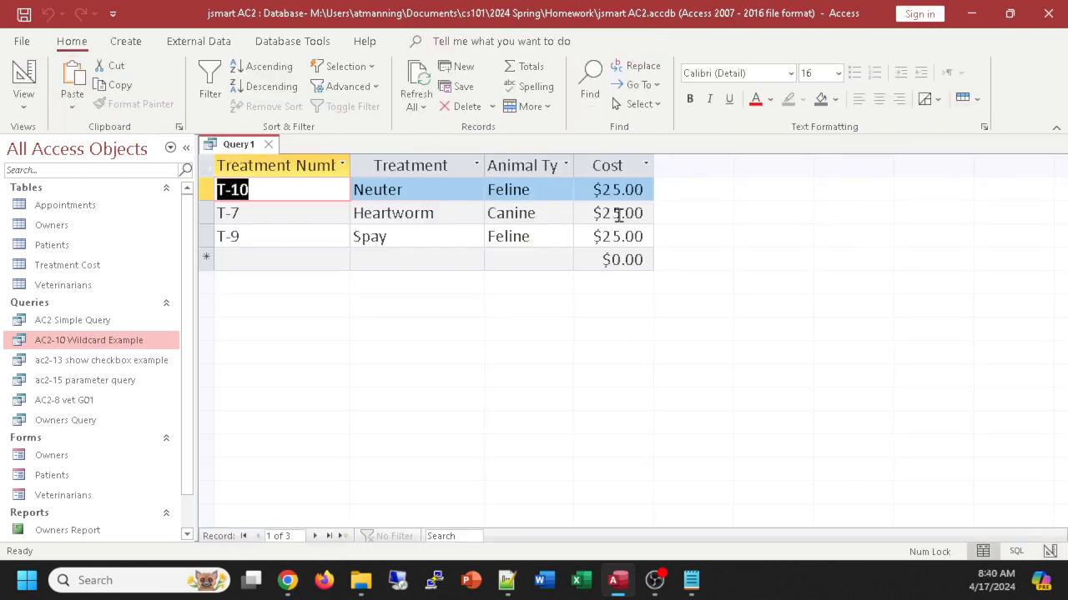
click(23, 83)
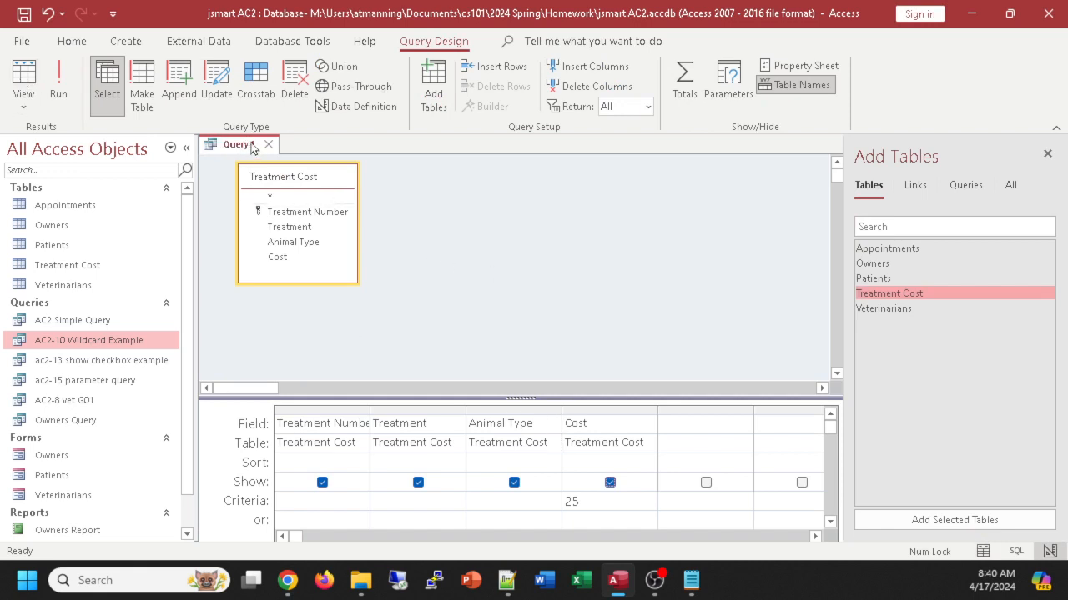
Save the query as AC2-17 Numerical Criteria.
key(ctrl+s)
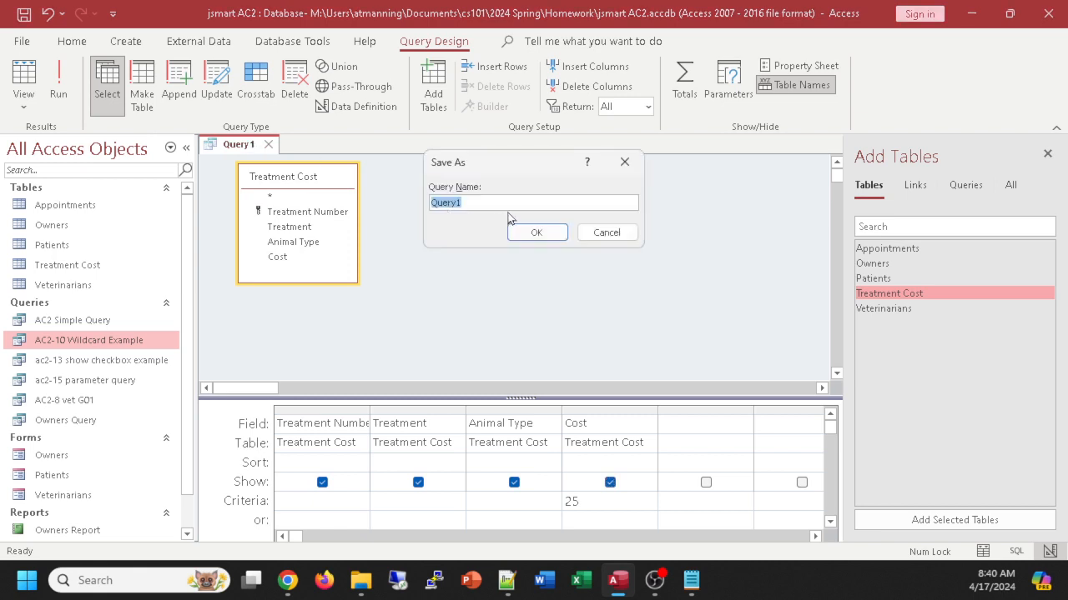
text(AC2-)
key(alt+Tab)
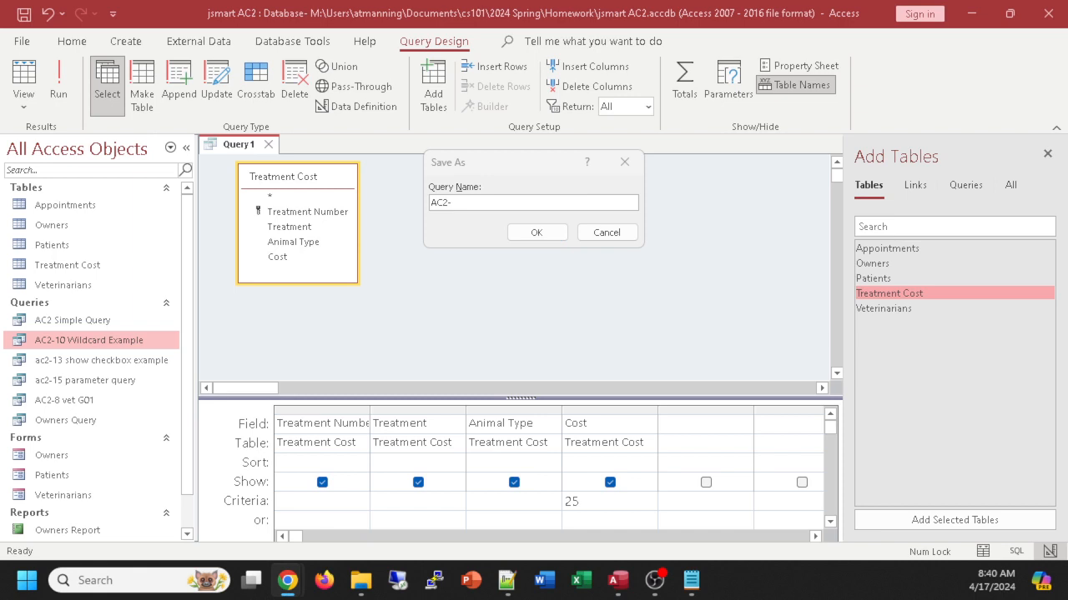
click(467, 202)
text(176)
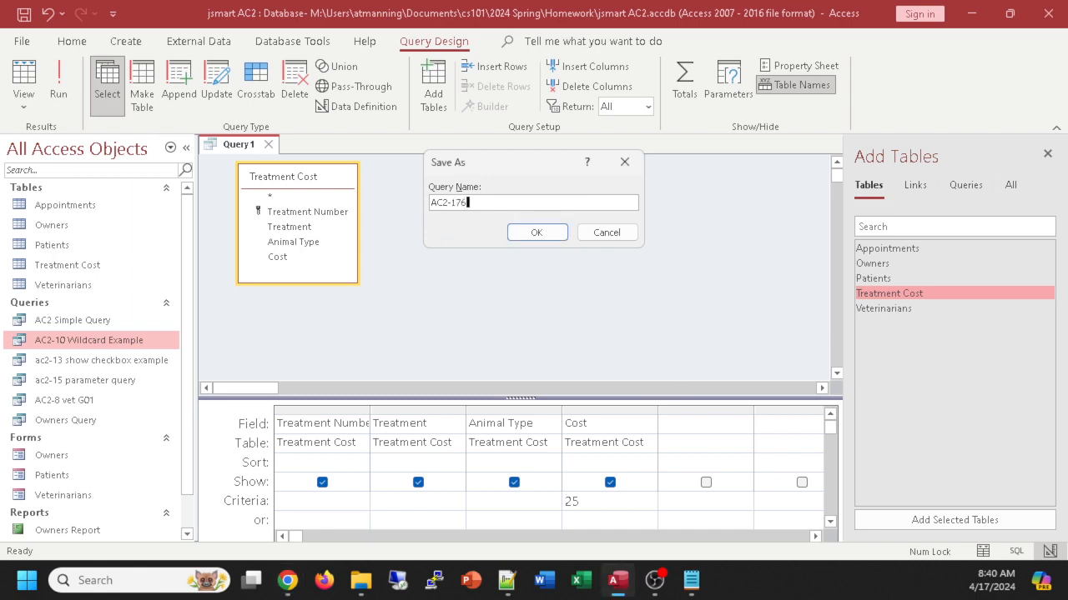
text(Numberical Criteria)
click(540, 234)
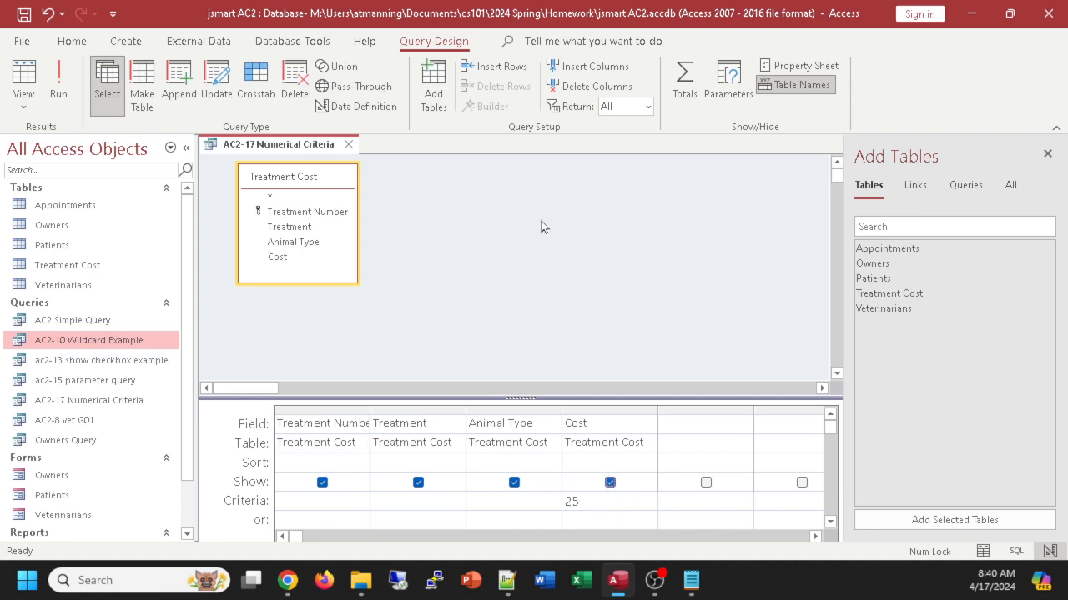
Display the SQL statement behind the AC2-17 Numerical Criteria query.
click(25, 109)
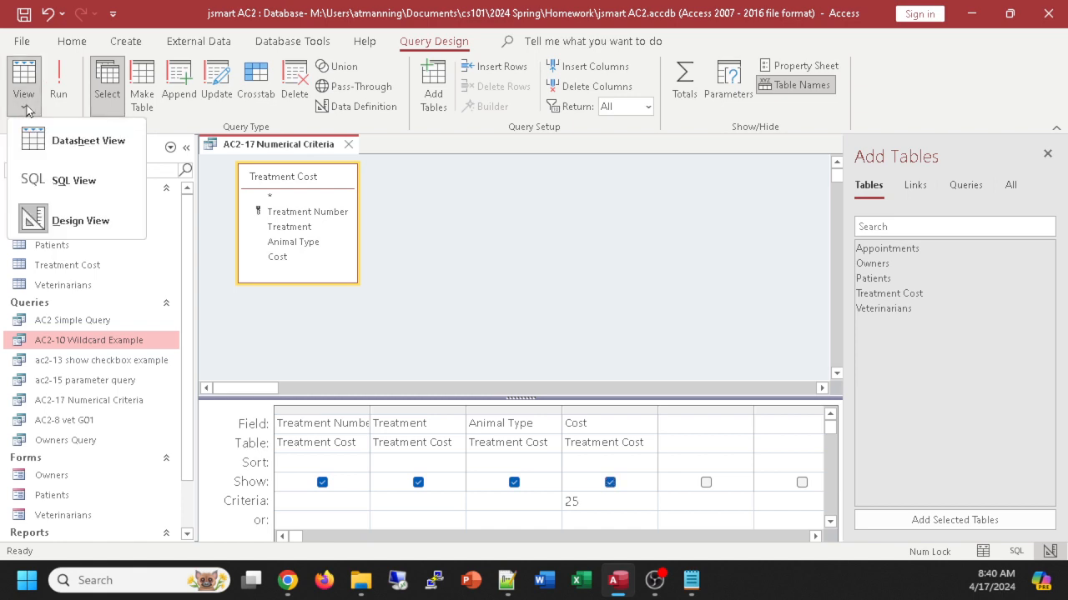
click(72, 184)
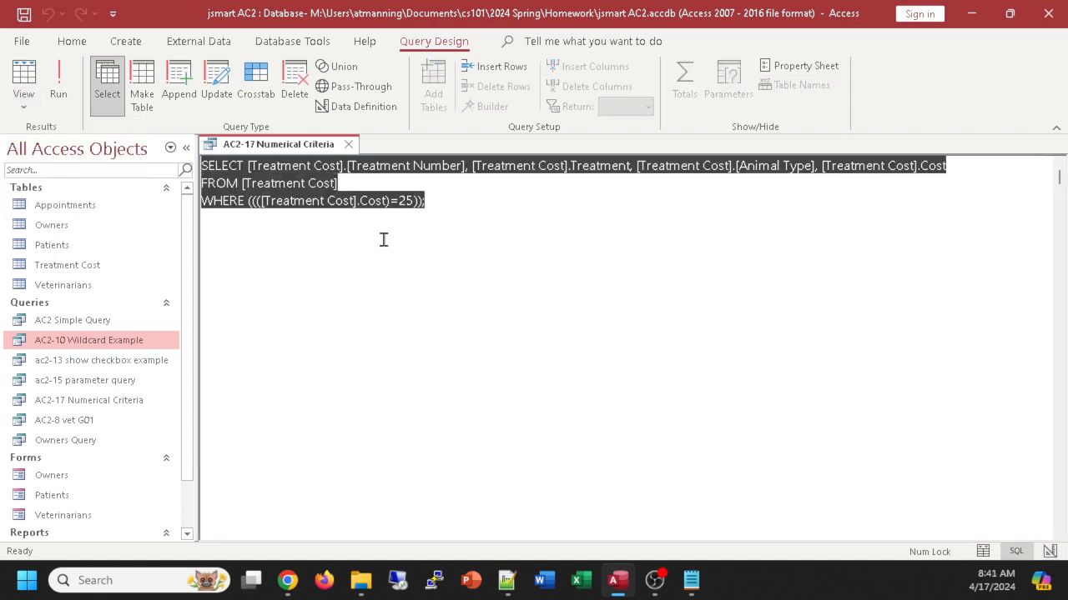
Examine the full SQL statement of the AC2-17 Numerical Criteria query, focusing on its WHERE clause for the Cost criterion.
click(384, 238)
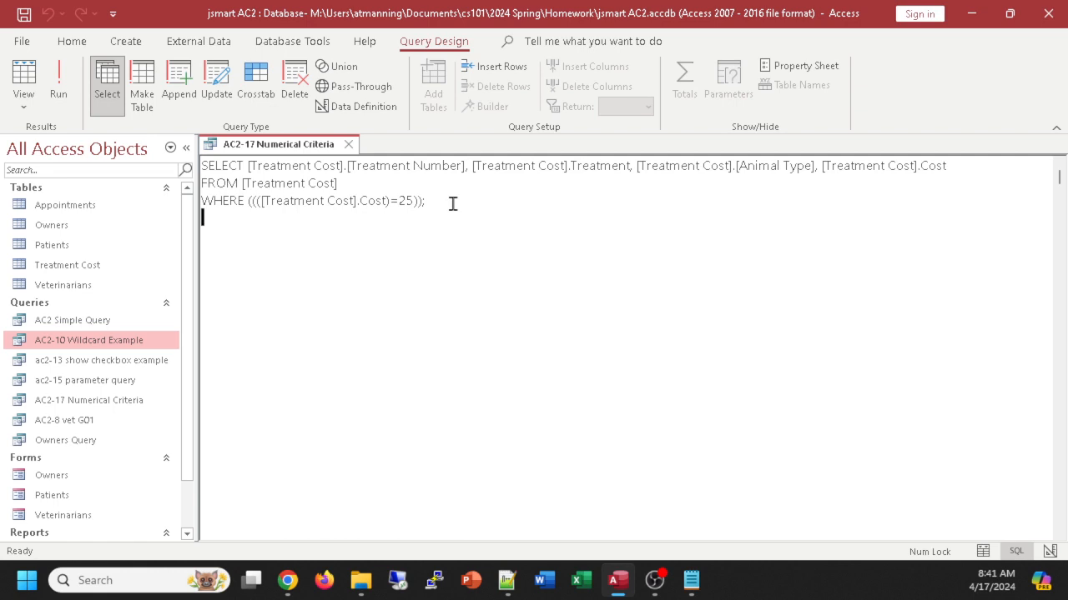
drag(453, 204, 186, 167)
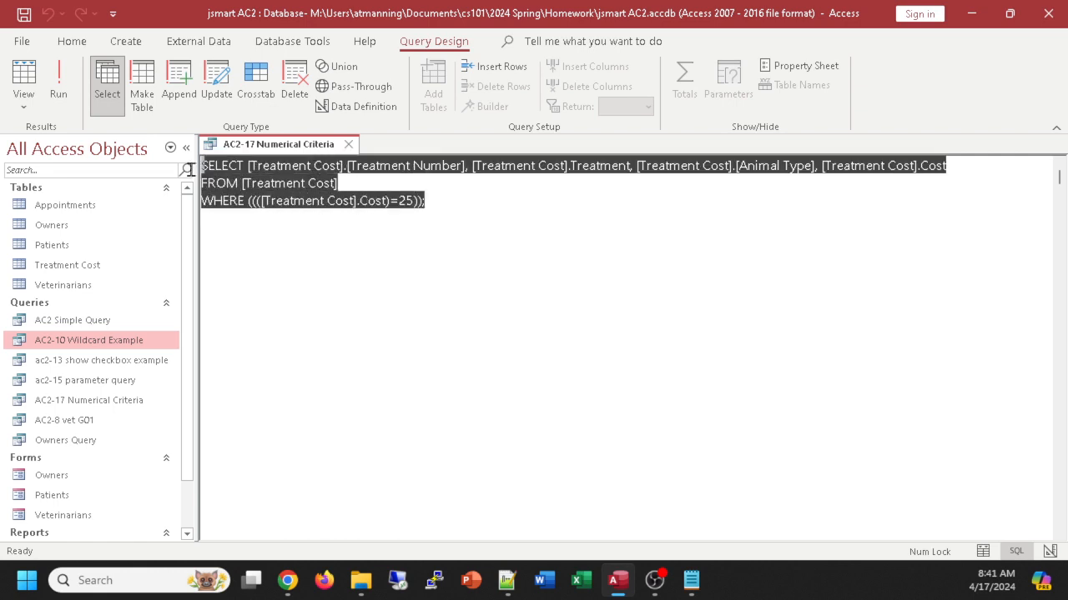
click(445, 205)
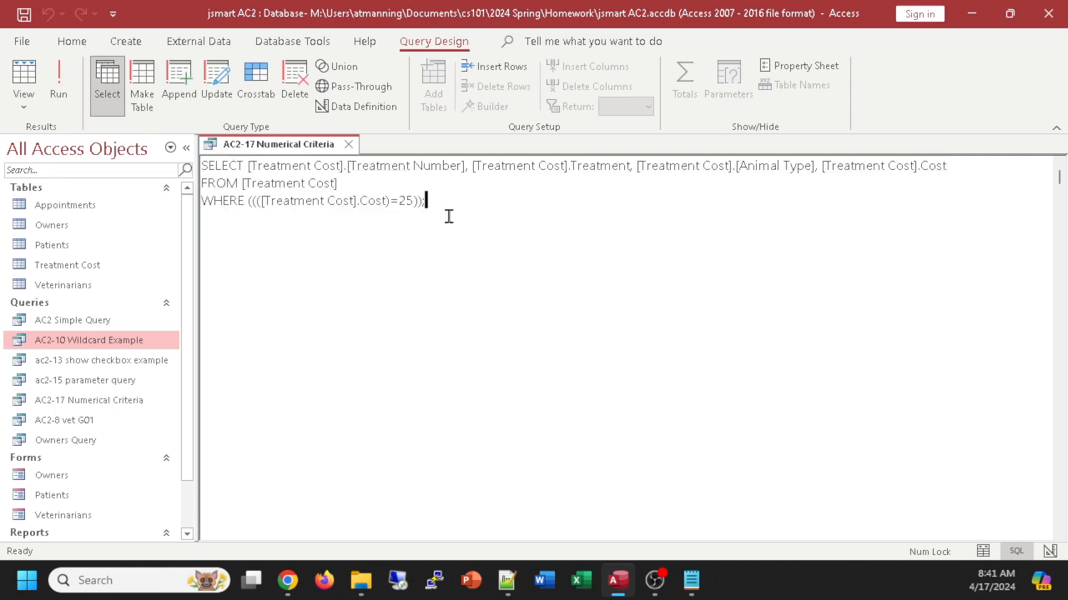
double_click(410, 201)
click(427, 201)
shift+click(190, 202)
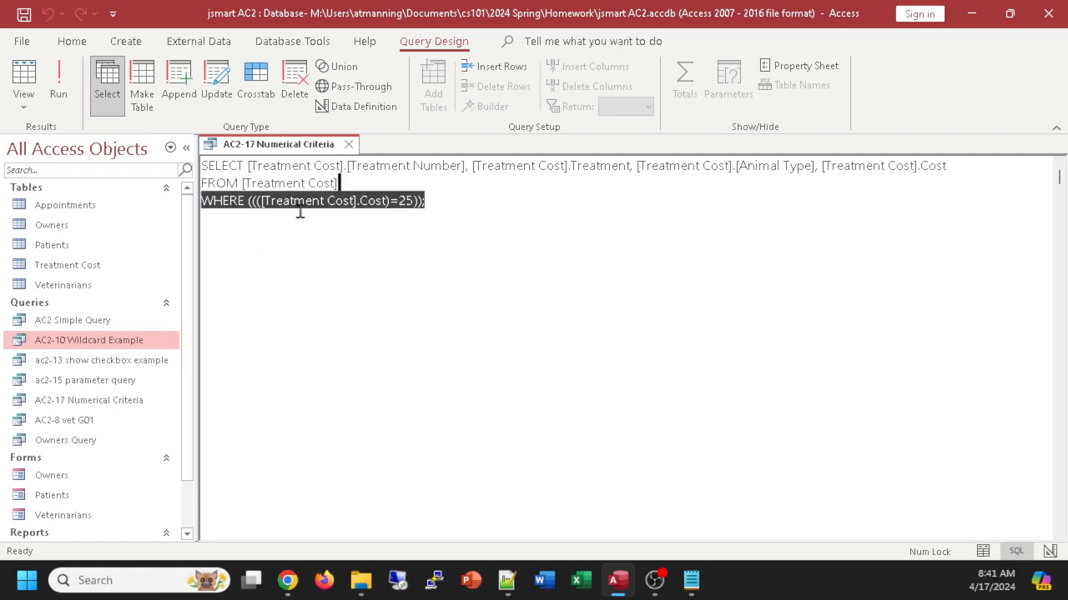
click(449, 200)
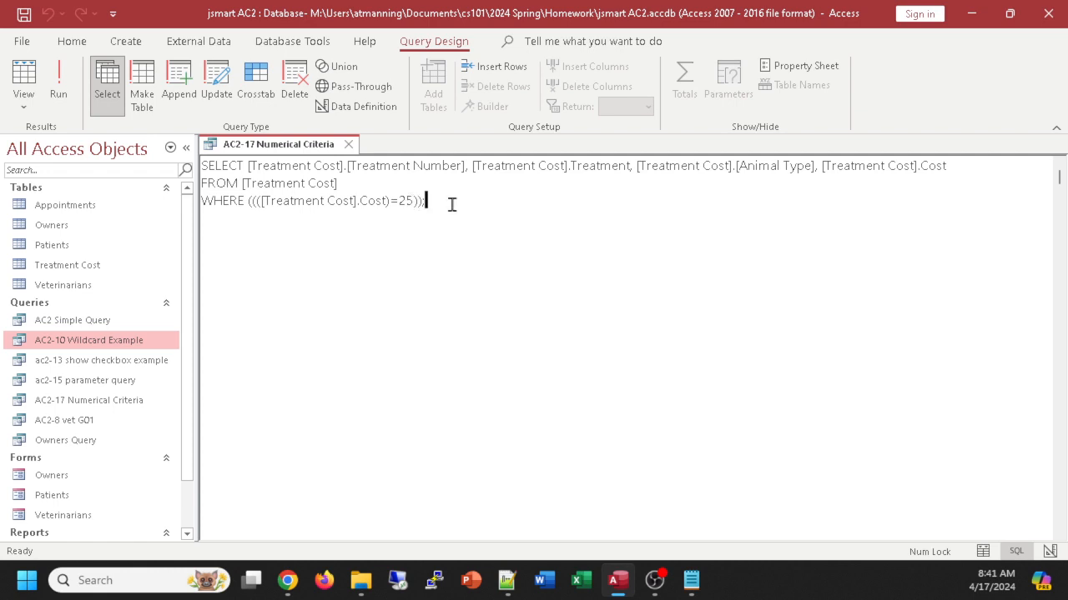
drag(386, 209, 191, 202)
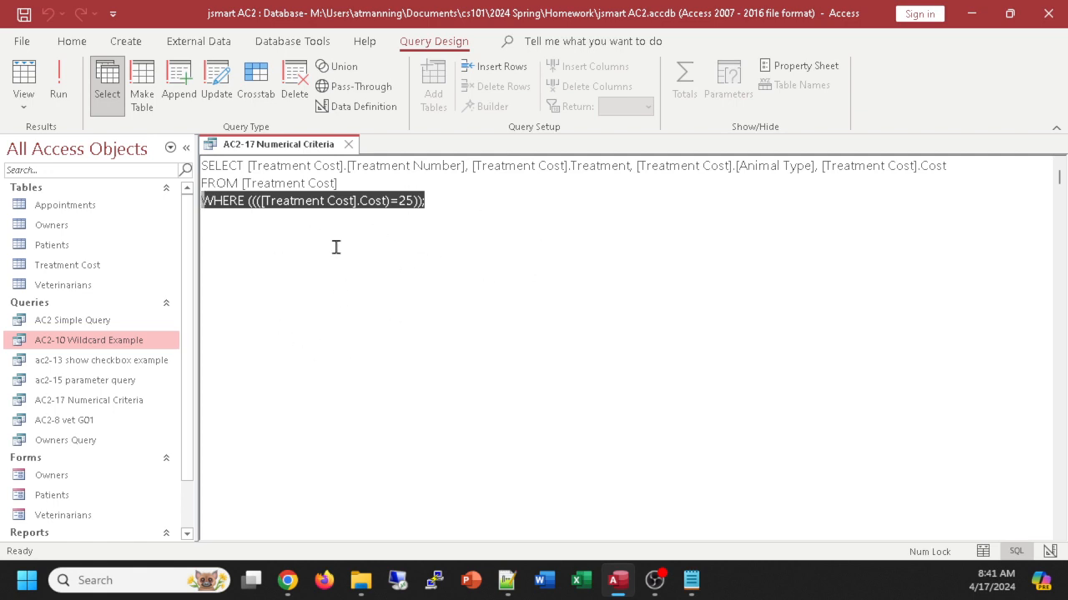
click(450, 204)
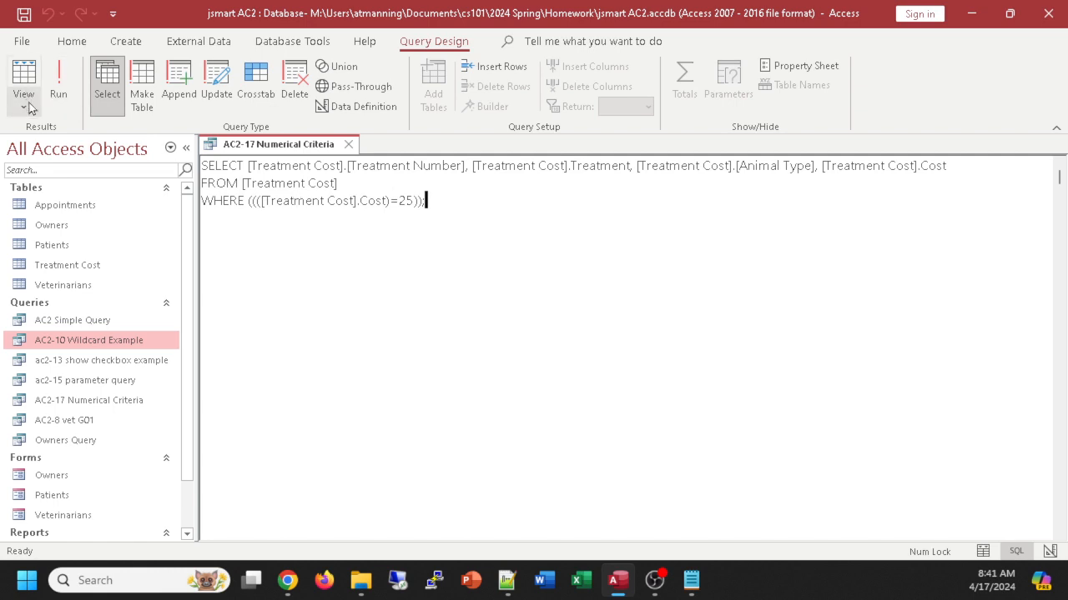
View the query results, return to Design view, and make more room for the design grid by enlarging it and closing Add Tables.
click(24, 73)
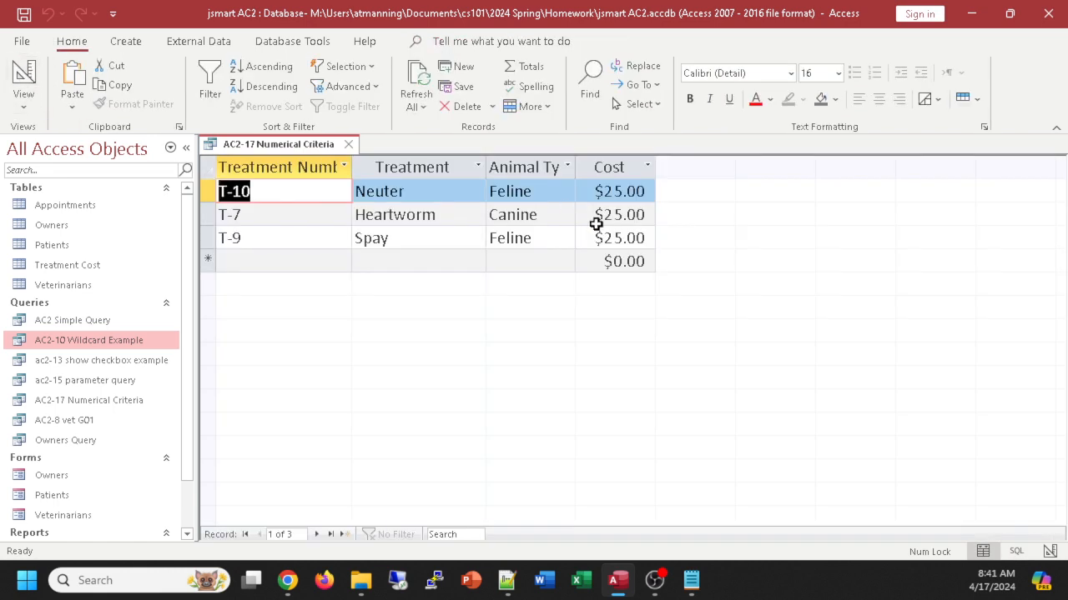
click(21, 74)
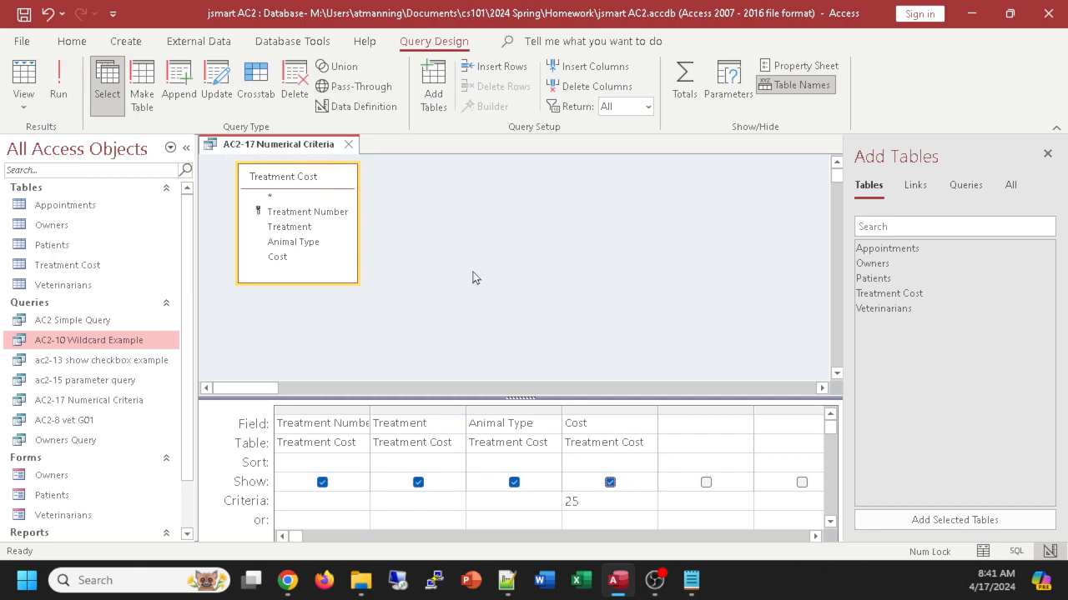
drag(515, 397, 519, 372)
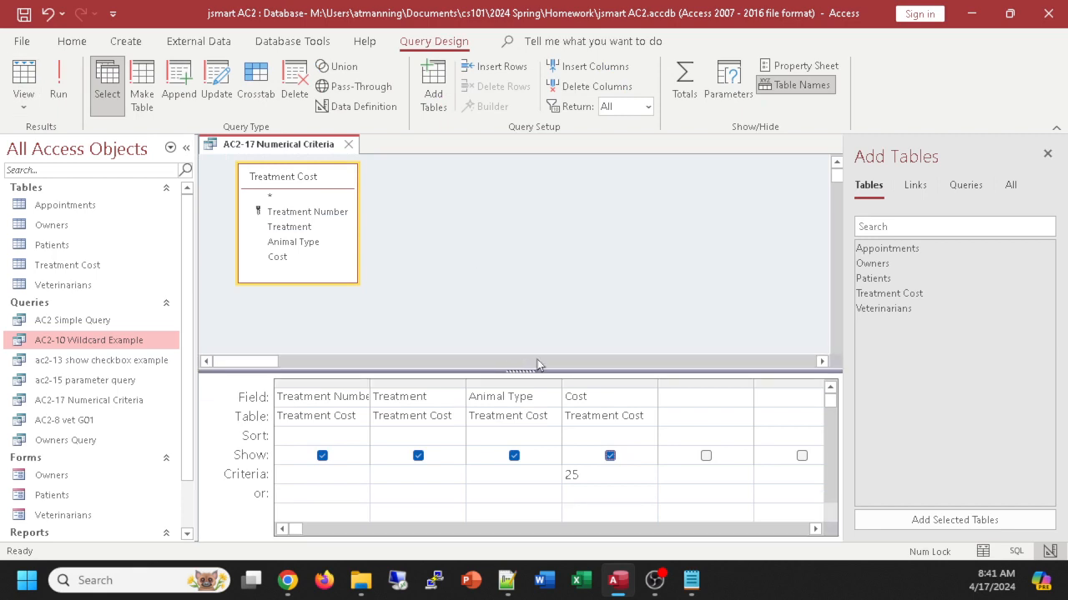
click(1046, 155)
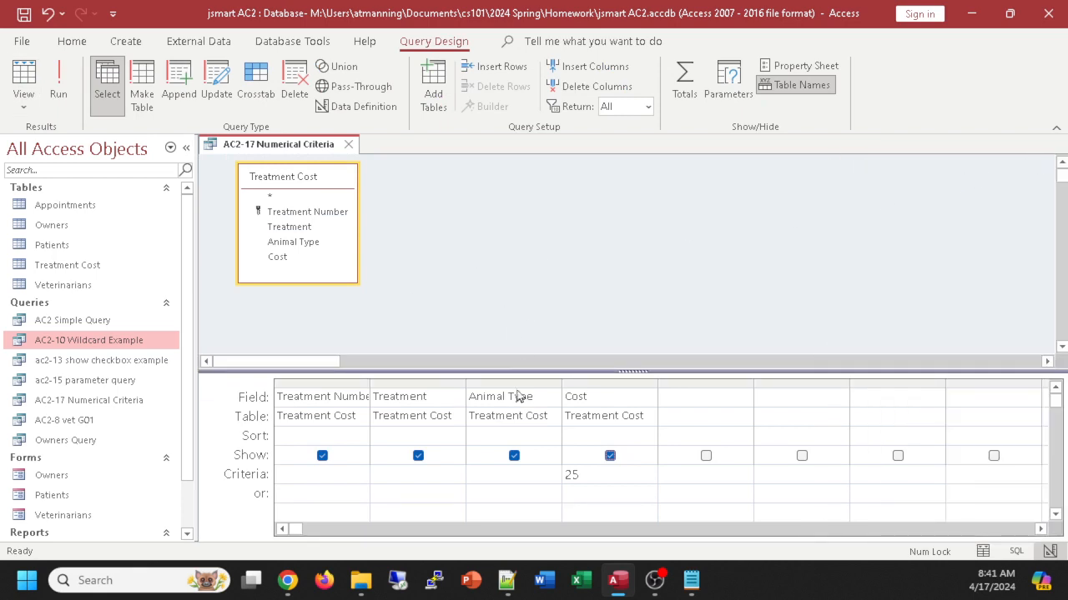
Display the AC2-17 Numerical Criteria query in SQL view again to review its statement.
click(23, 101)
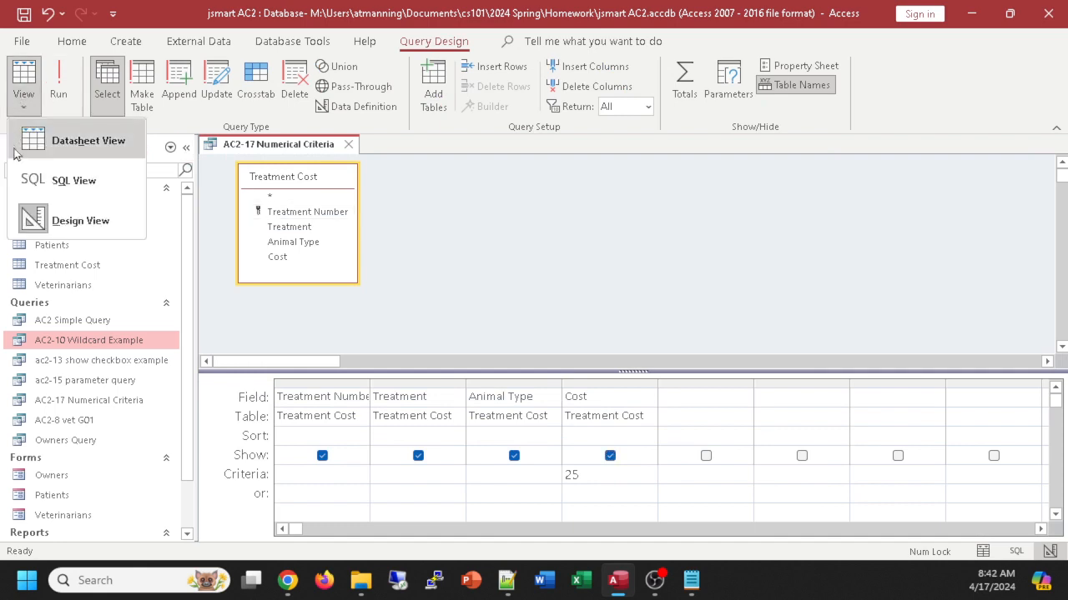
click(73, 180)
click(438, 221)
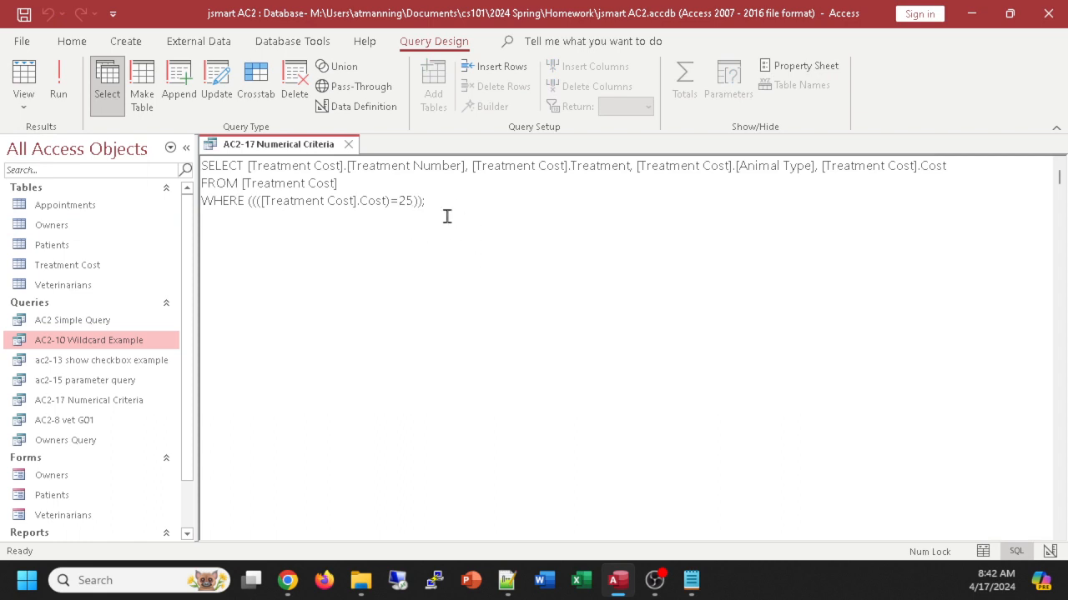
View the results in Datasheet view and close the AC2-17 Numerical Criteria query, saving its design changes.
click(23, 75)
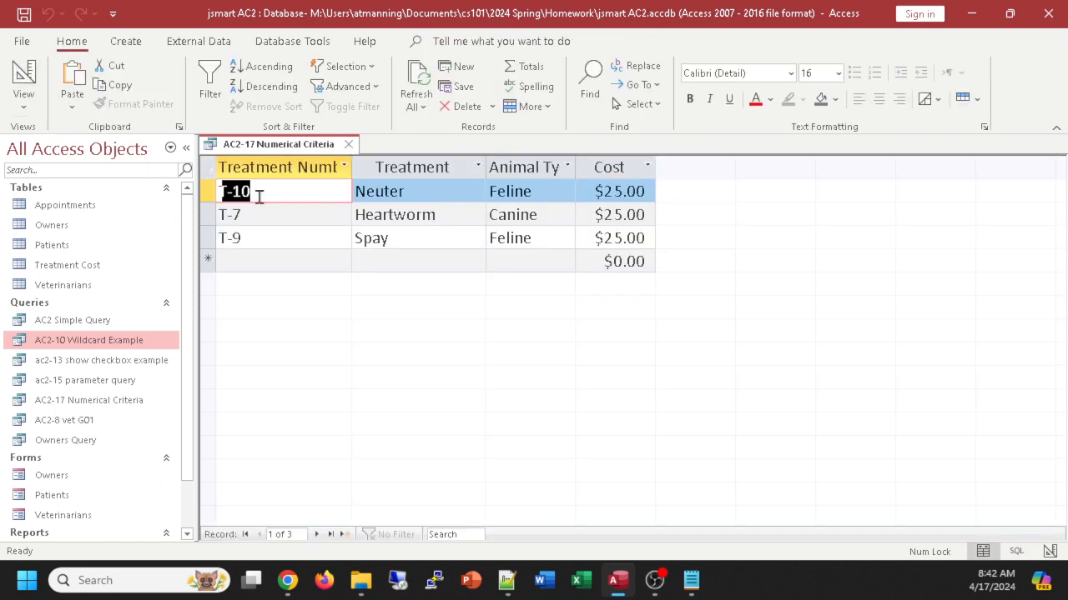
click(349, 144)
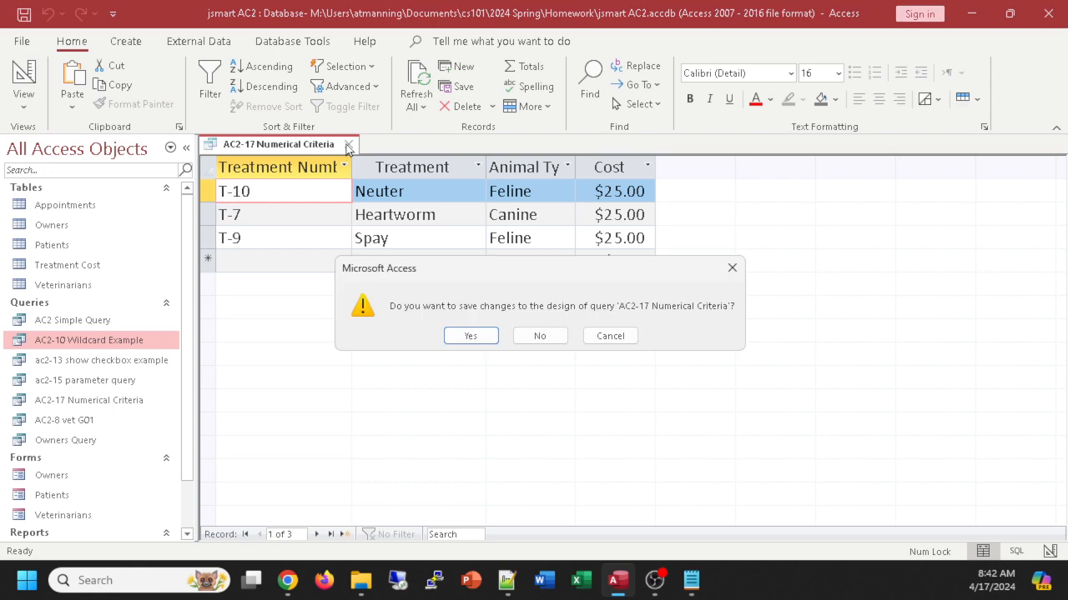
click(472, 337)
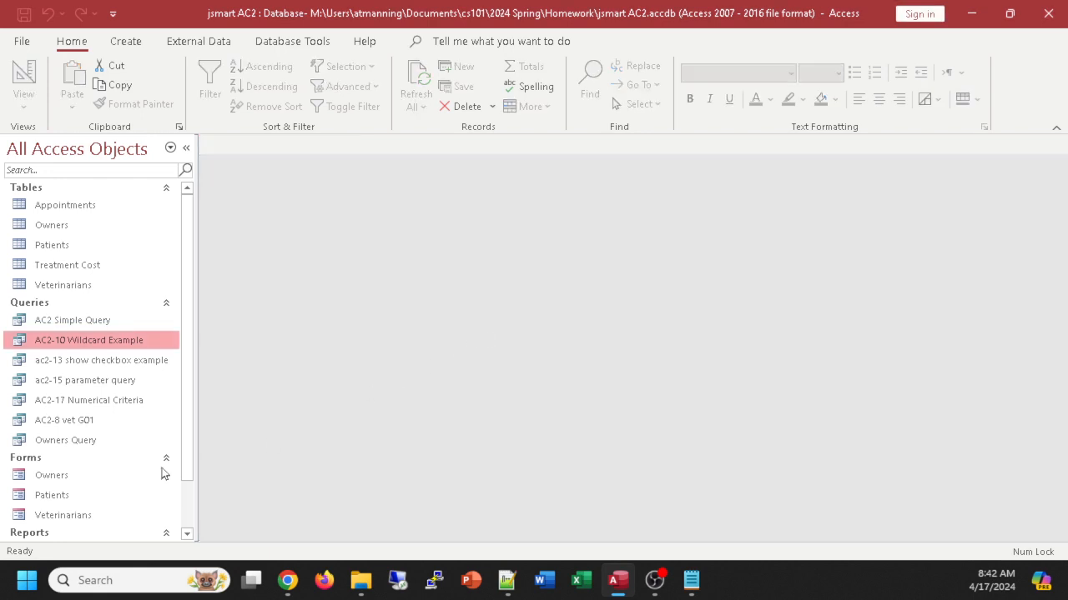
Reopen the saved AC2-17 Numerical Criteria query, review its design in Design view, and close it.
double_click(70, 404)
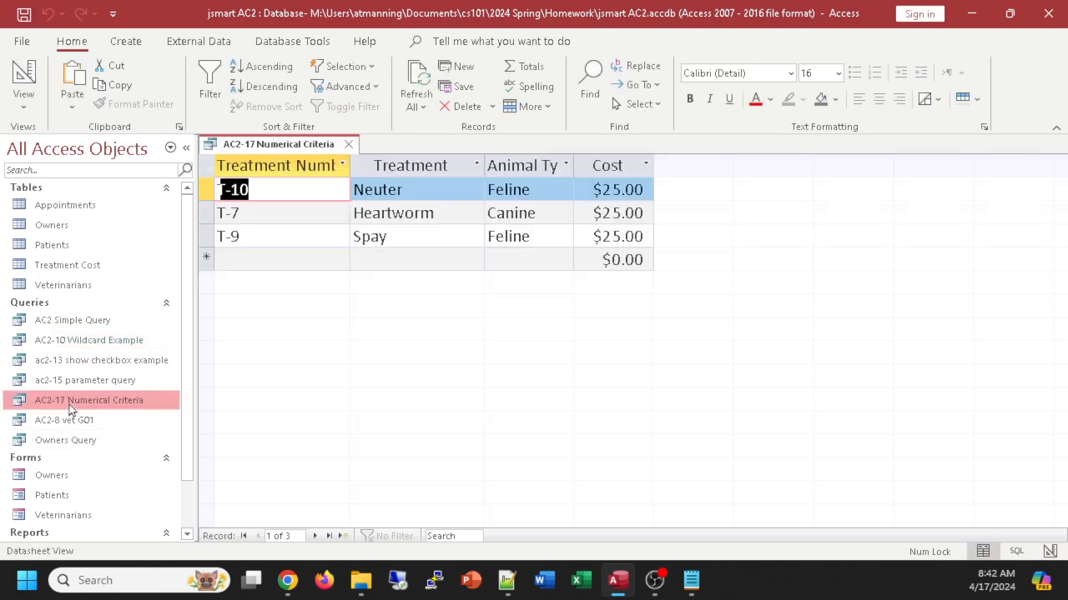
click(27, 77)
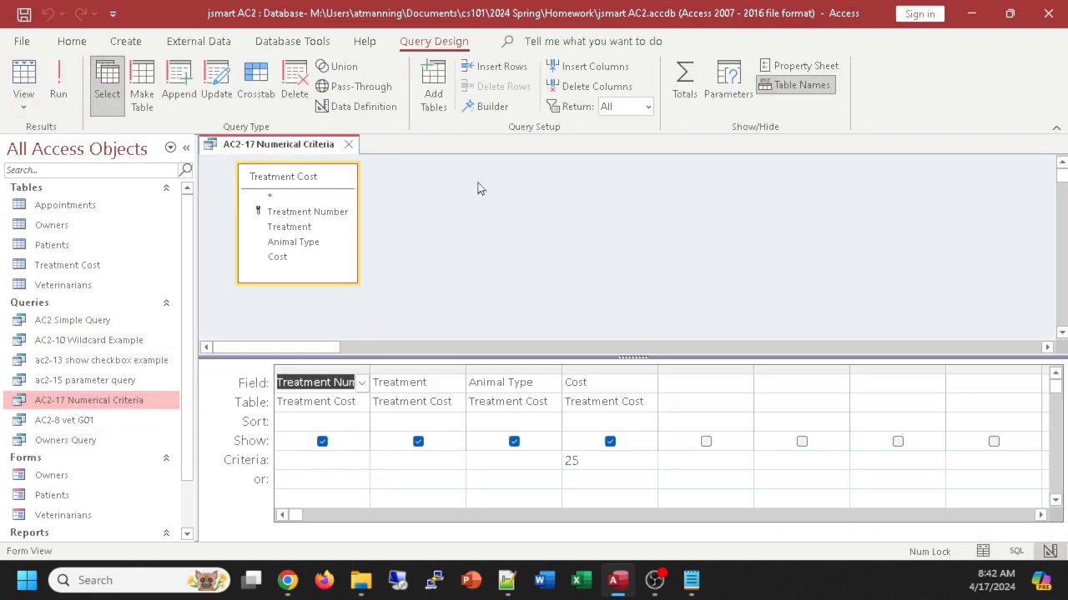
click(348, 145)
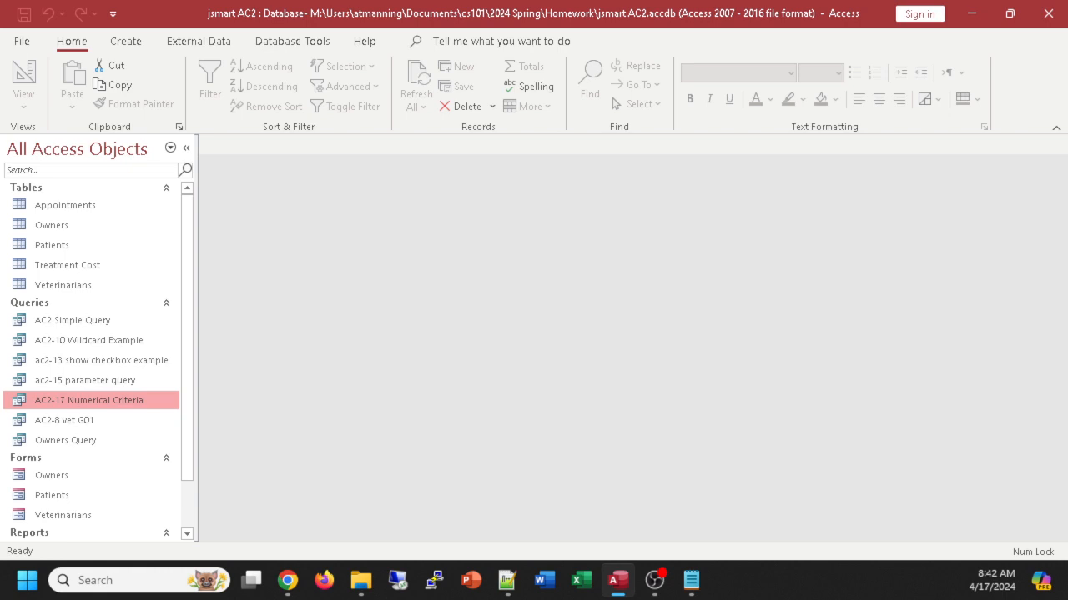
key(alt+Tab)
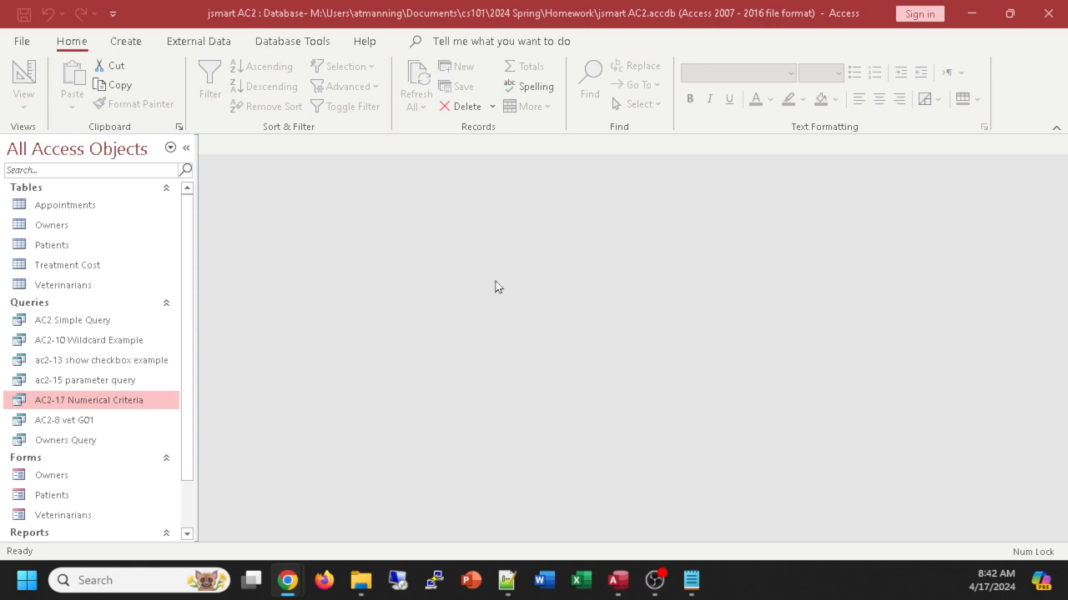
key(alt+Tab)
Create a new query in Design view based on the Appointments table and close the Add Tables pane.
click(133, 49)
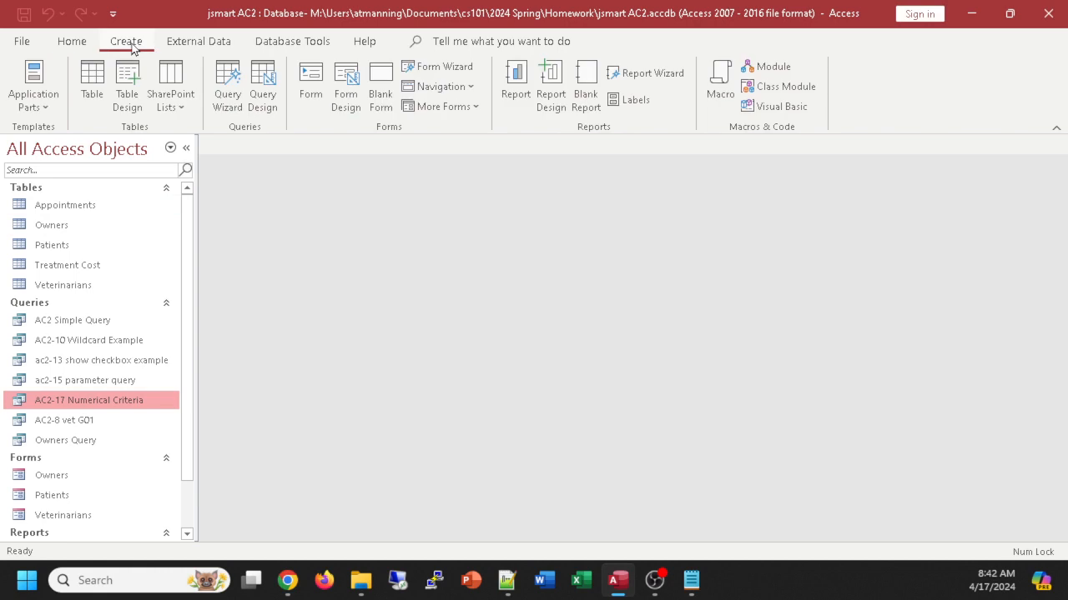
click(262, 92)
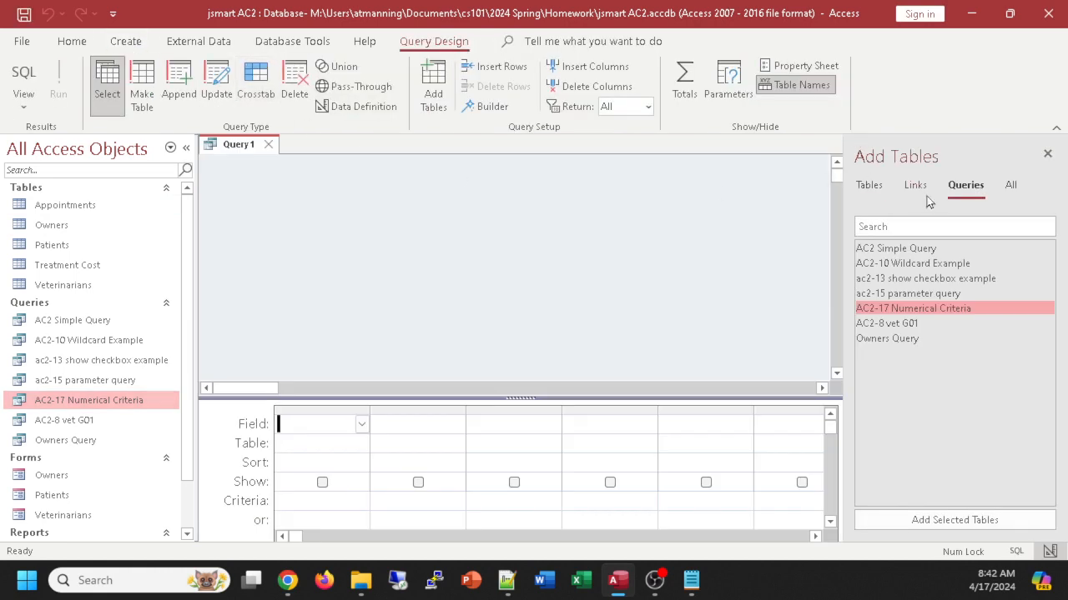
click(869, 185)
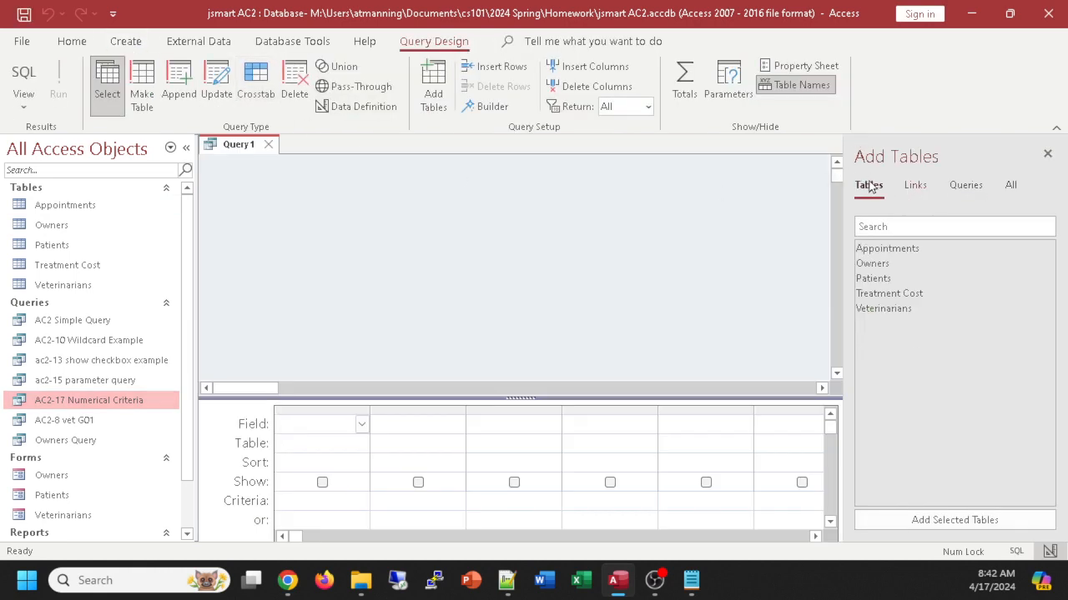
double_click(887, 248)
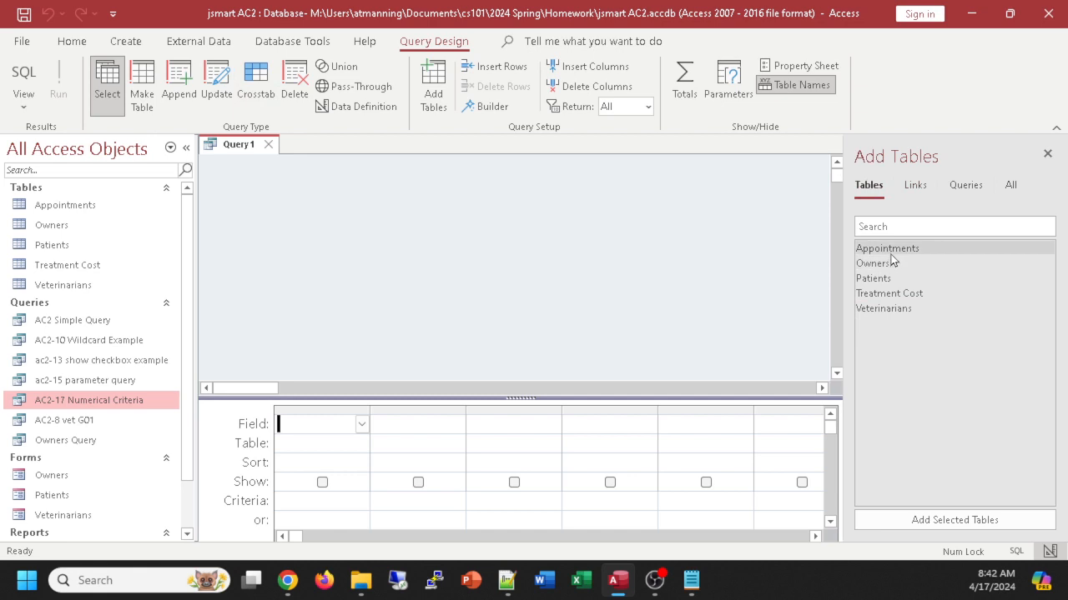
click(1047, 155)
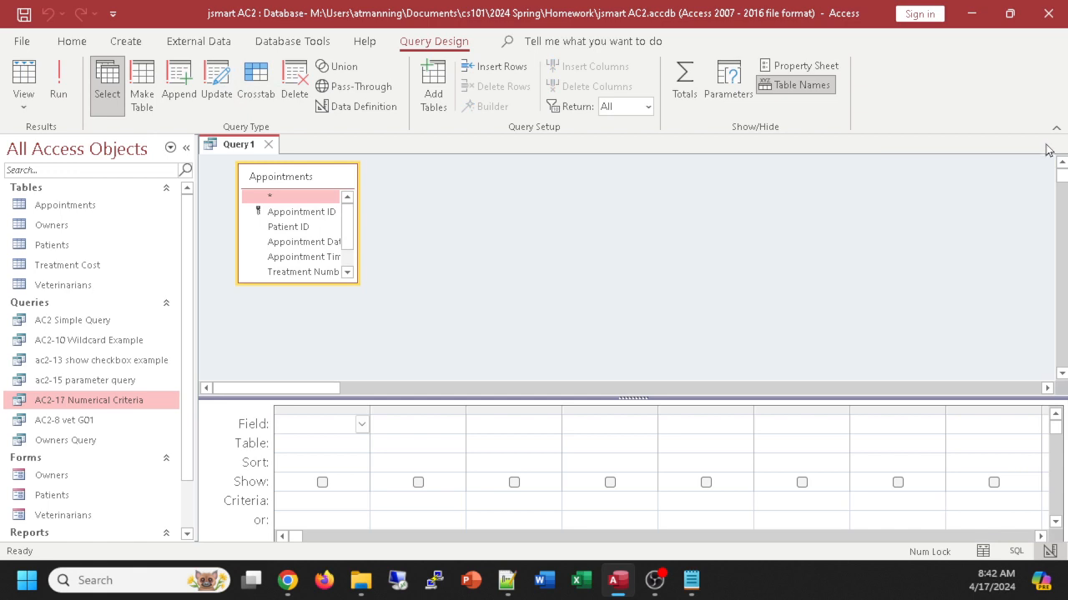
Add Appointment Date, Appointment Time, Treatment Number, Veterinarian and Patient ID to the query grid, enlarging the field list and widening the Appointment Date column.
double_click(313, 243)
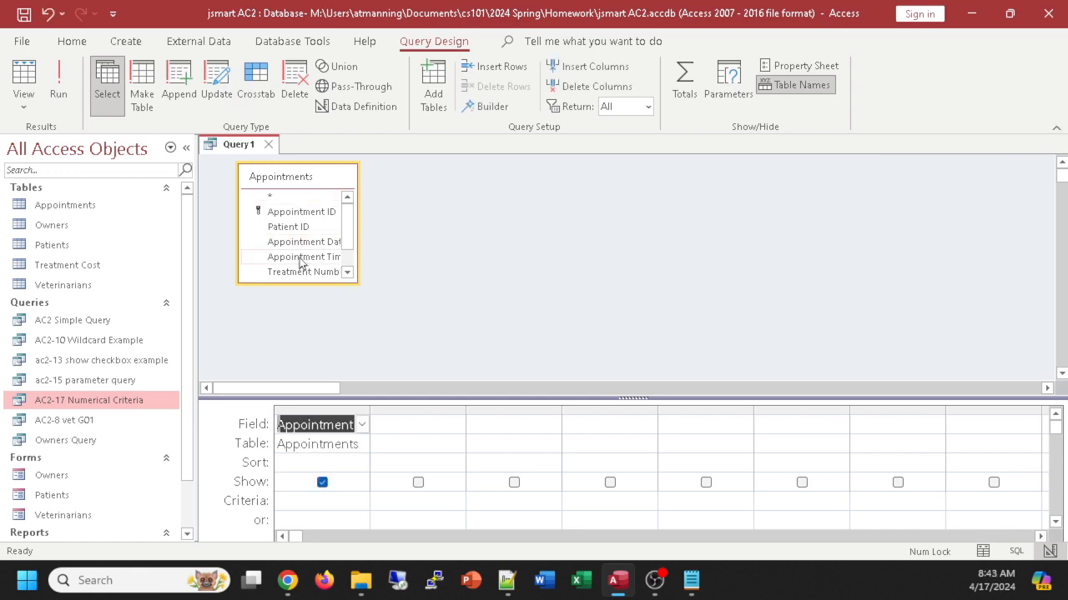
double_click(302, 259)
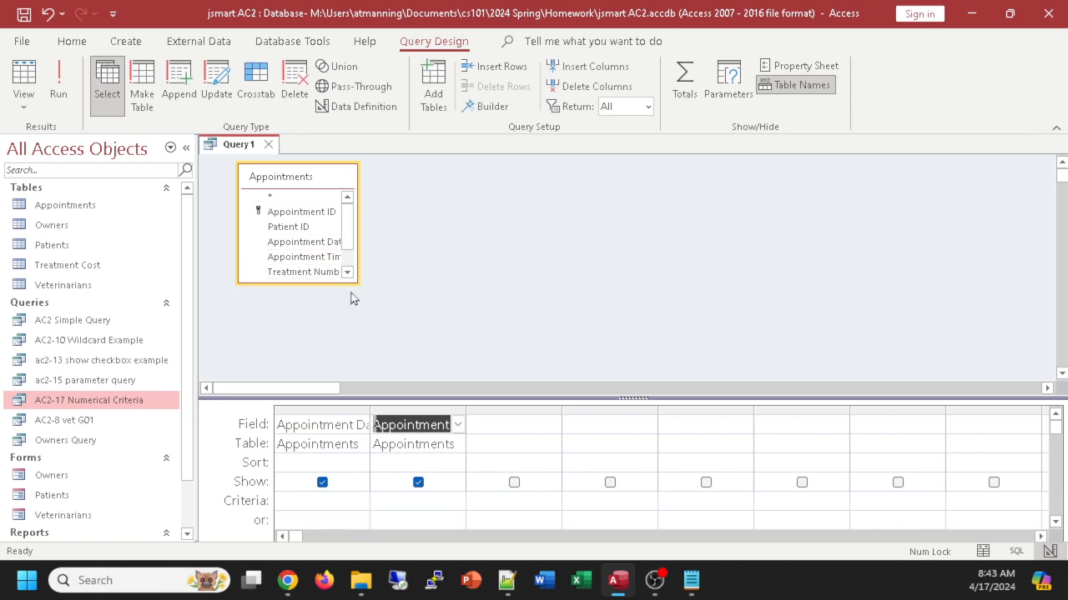
drag(351, 282, 486, 340)
double_click(318, 272)
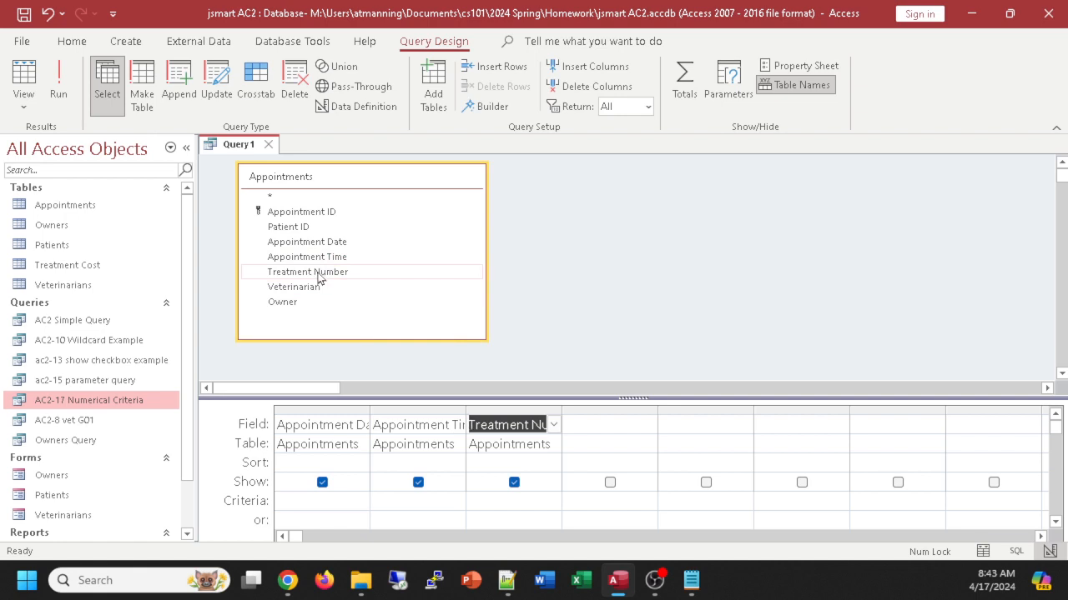
double_click(302, 292)
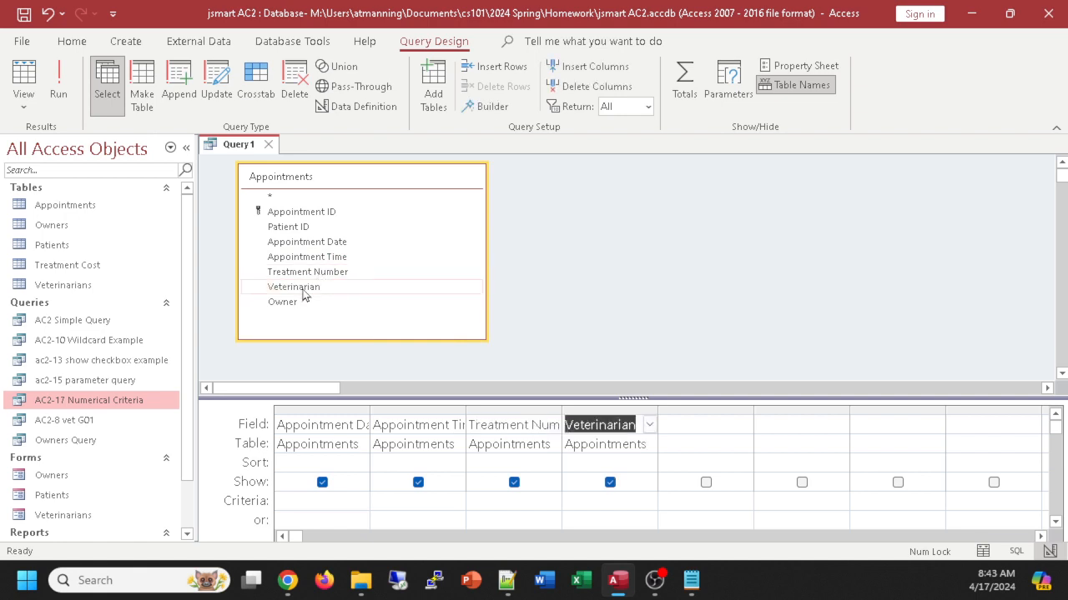
double_click(300, 226)
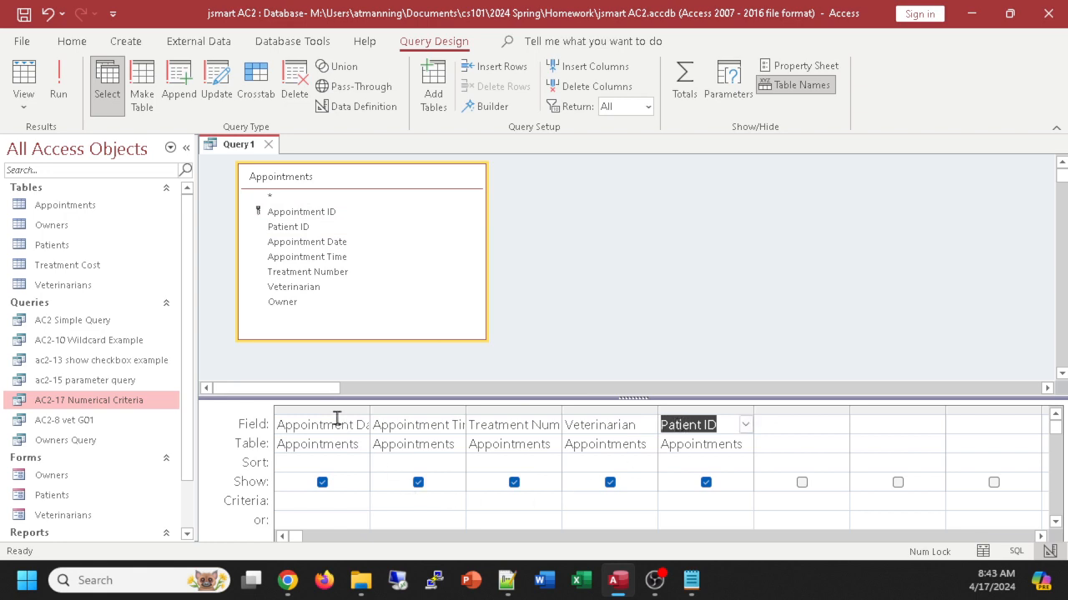
drag(372, 412, 395, 412)
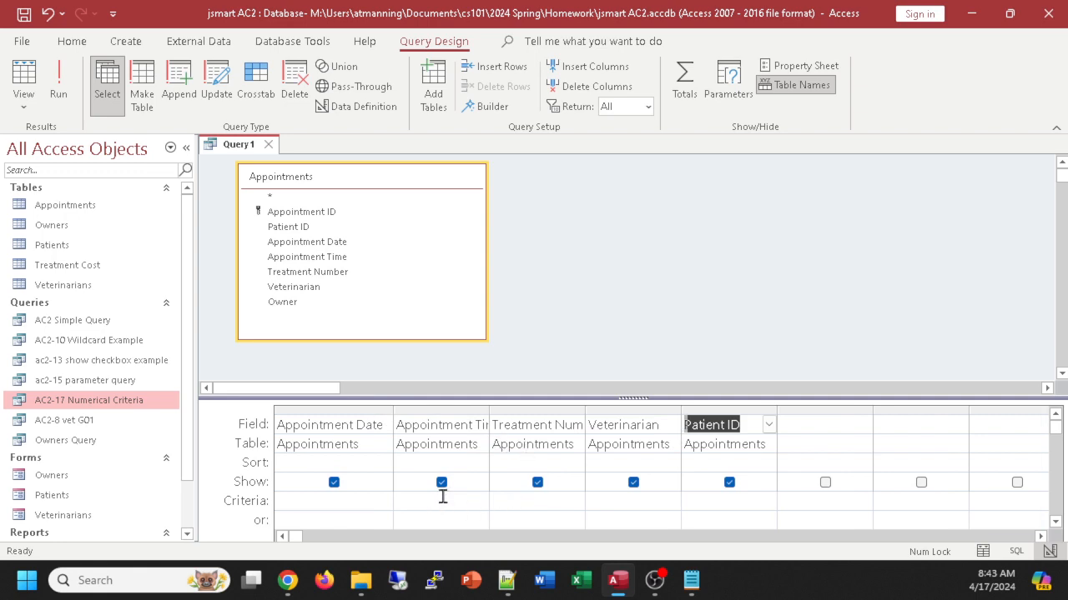
Set the Appointment Date criterion to >7/1/2021.
click(286, 503)
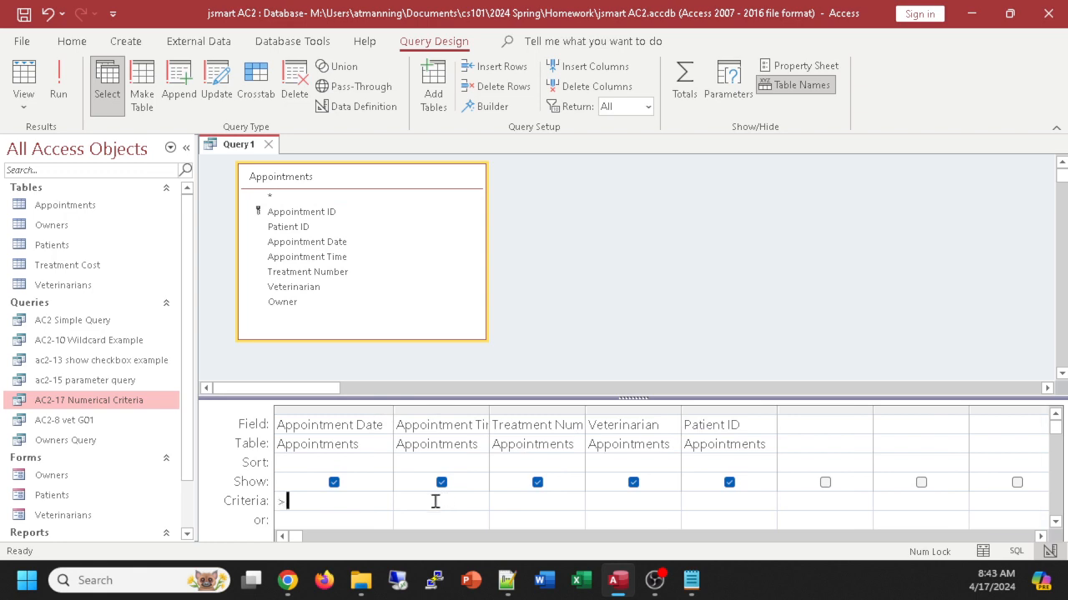
text(>7/1/2021)
click(441, 500)
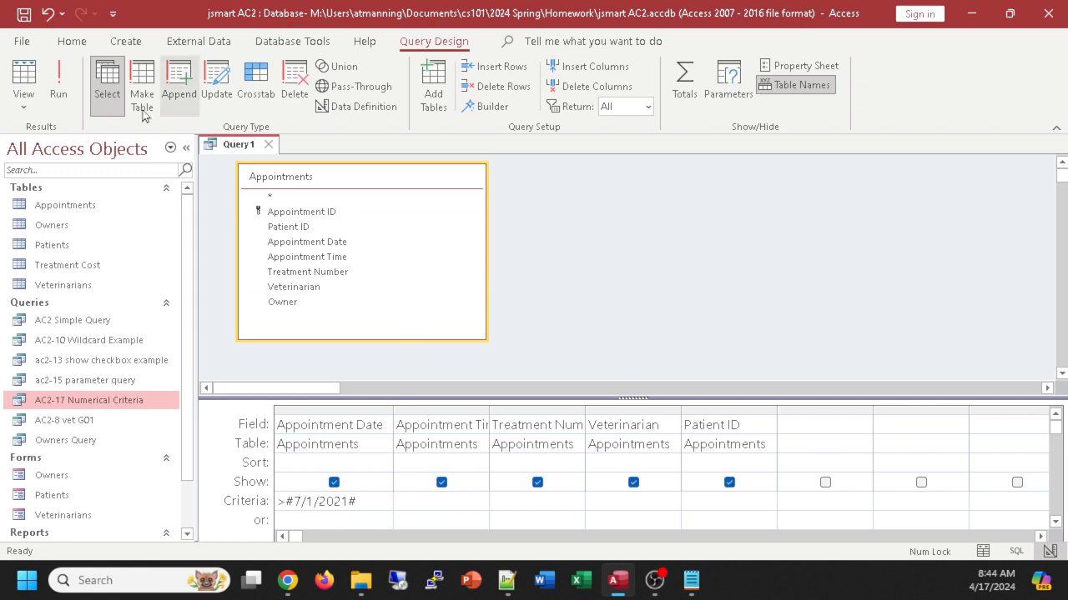
View the query results and open the Appointments table to compare its appointment dates with them.
click(26, 73)
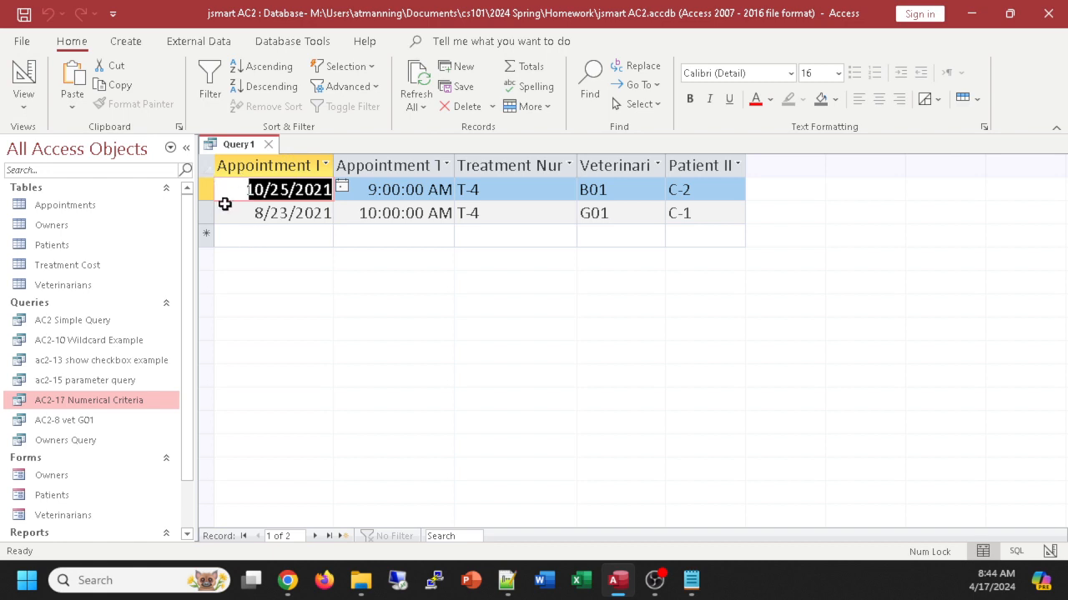
double_click(65, 206)
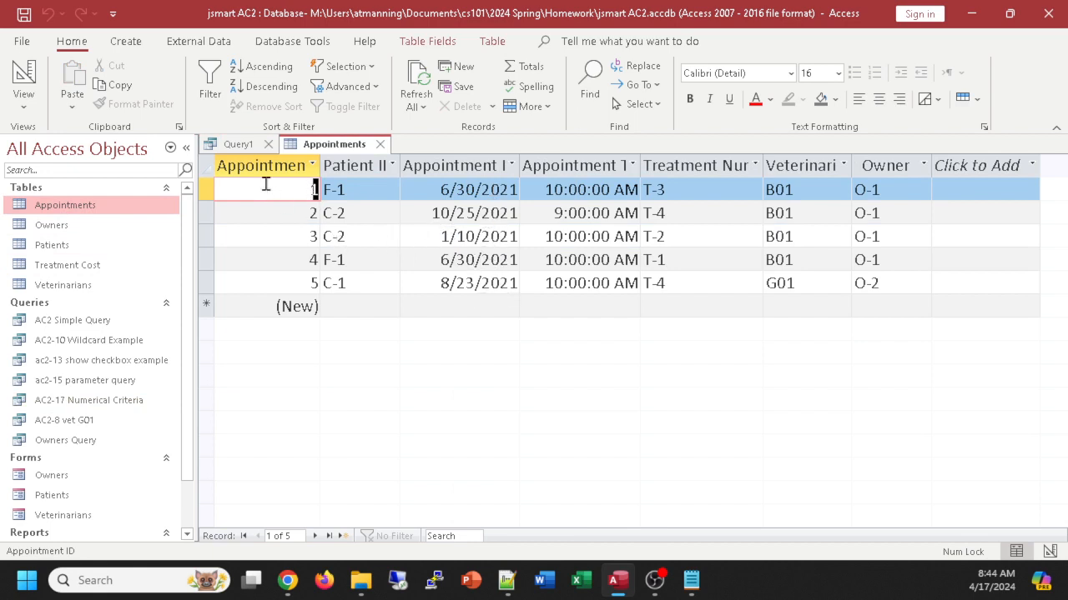
Compare the query results with the appointment dates in the Appointments table and close the table.
click(236, 145)
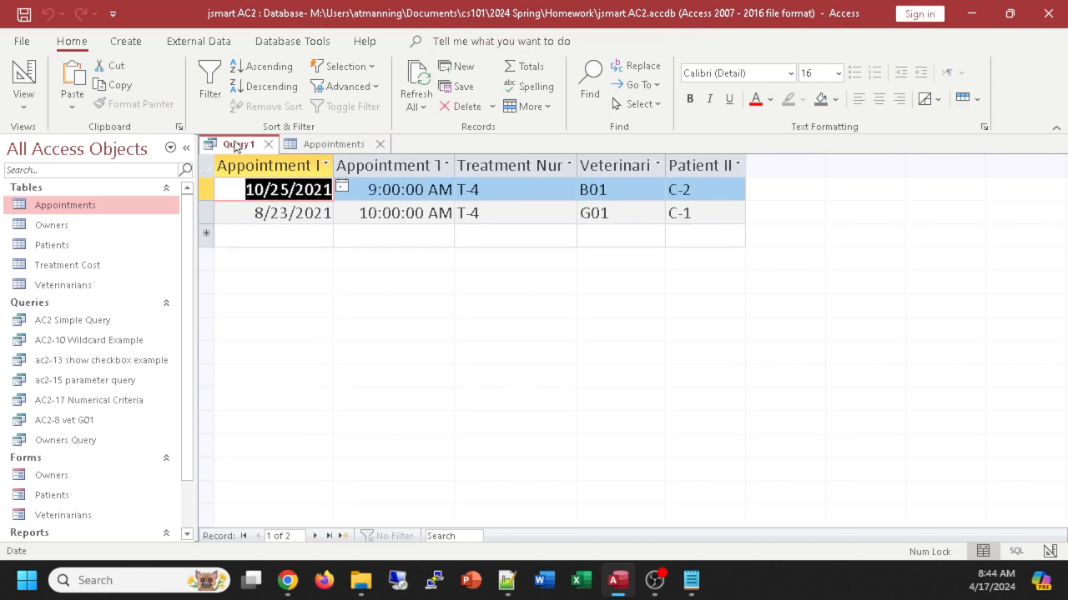
click(312, 145)
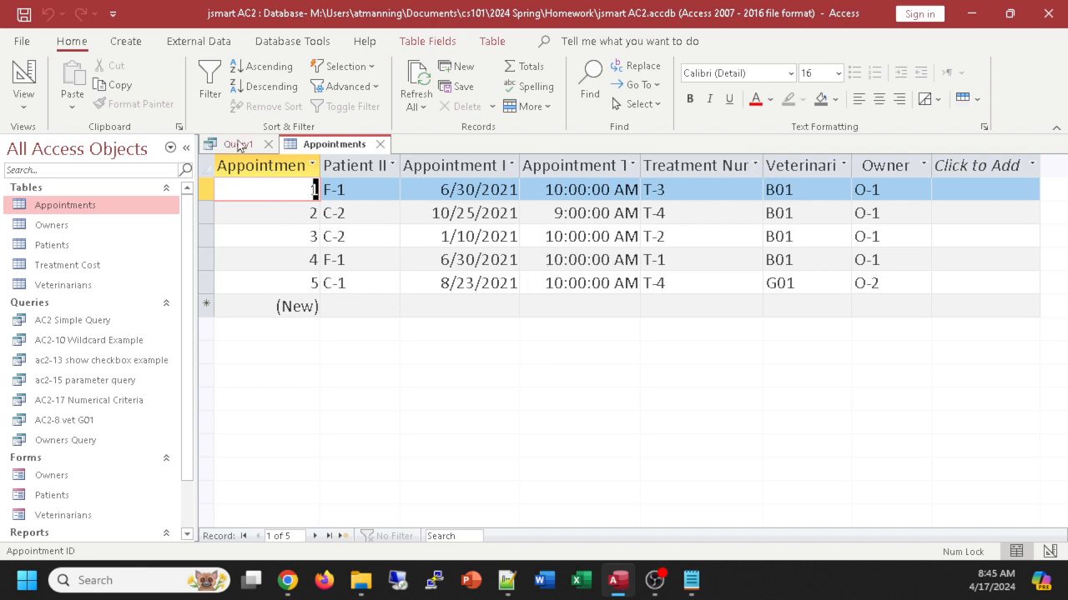
click(380, 144)
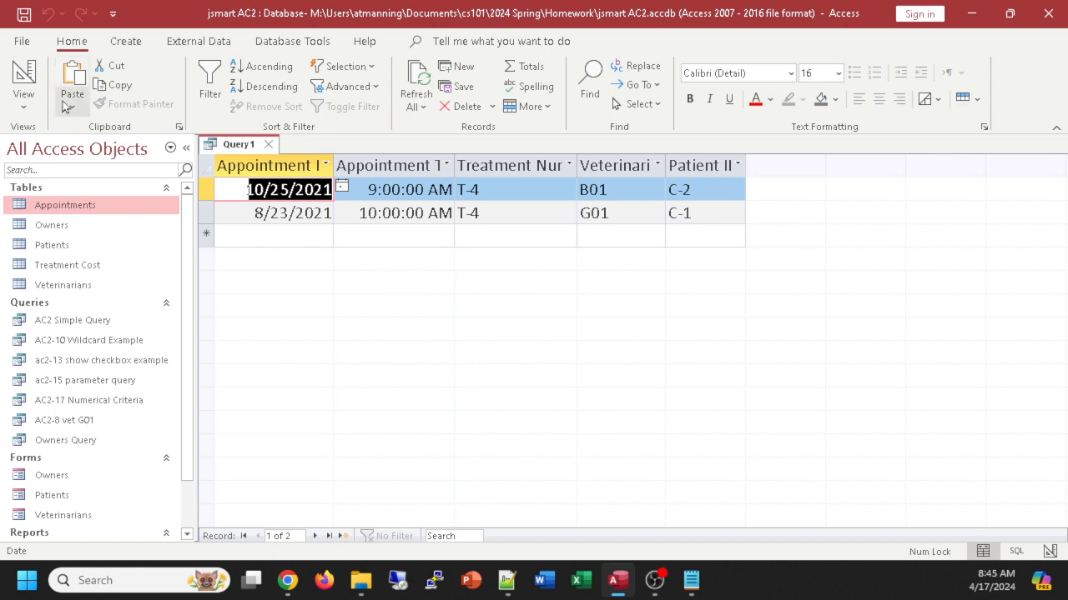
Return the query to Design view and enlarge the design grid to show more criteria rows.
click(24, 77)
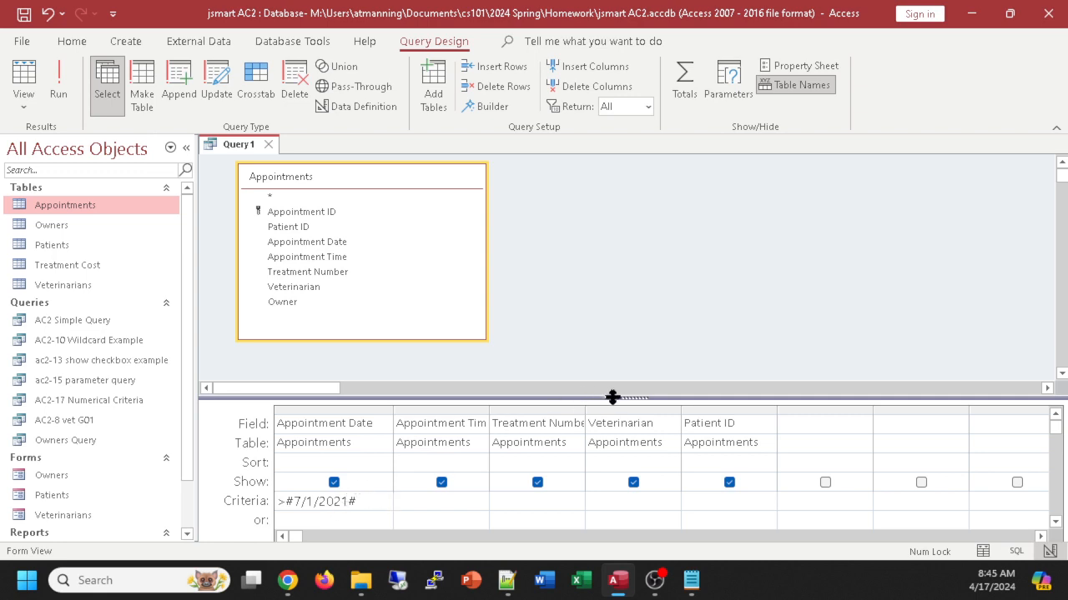
drag(612, 397, 610, 357)
click(395, 461)
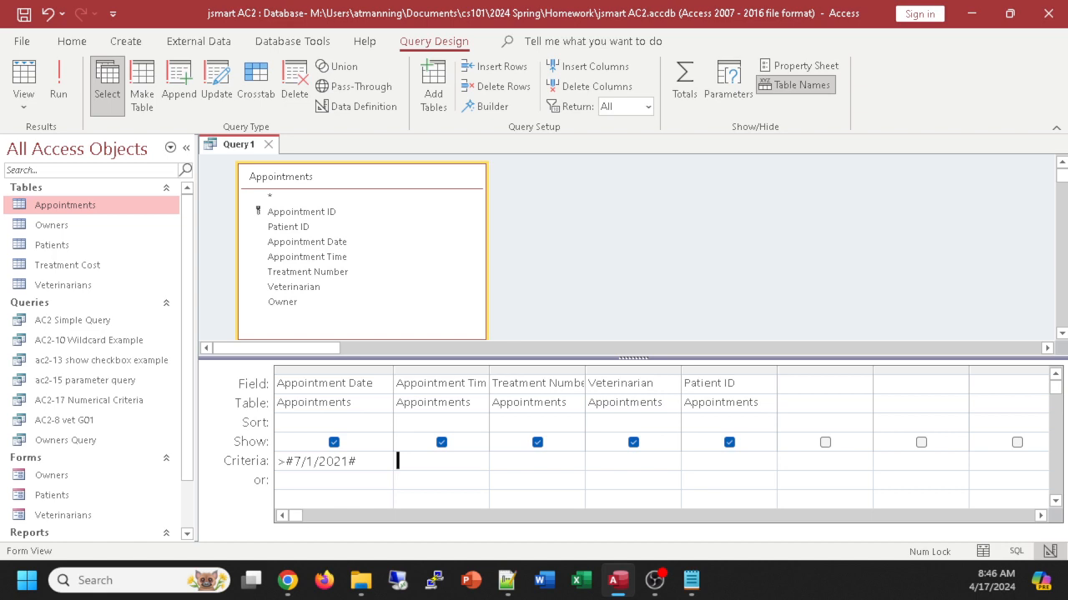
Save the query as "ac2-18 date criteria example".
key(alt+Tab)
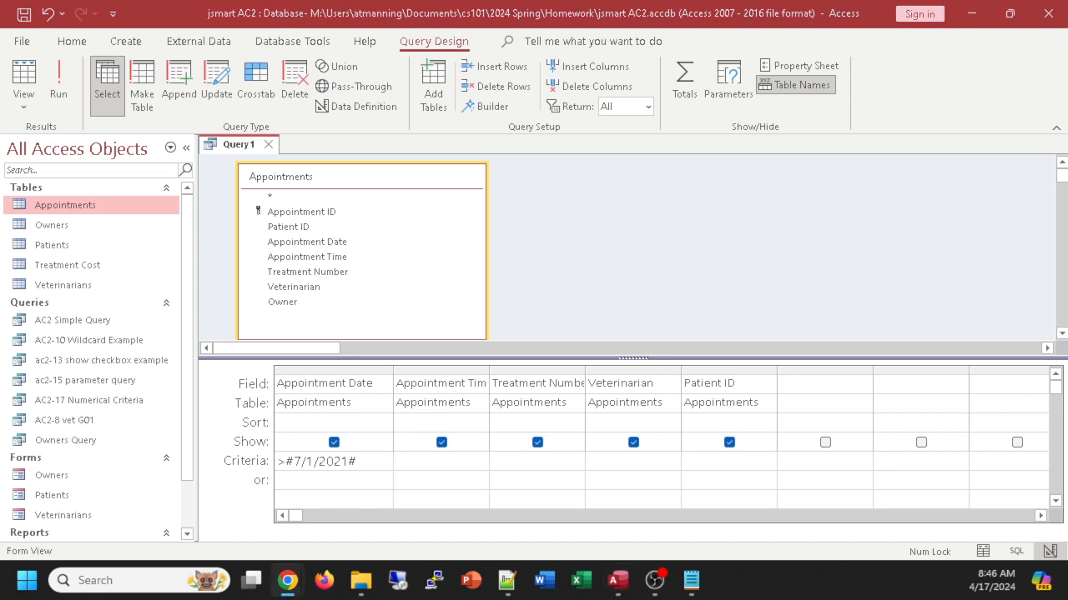
click(239, 147)
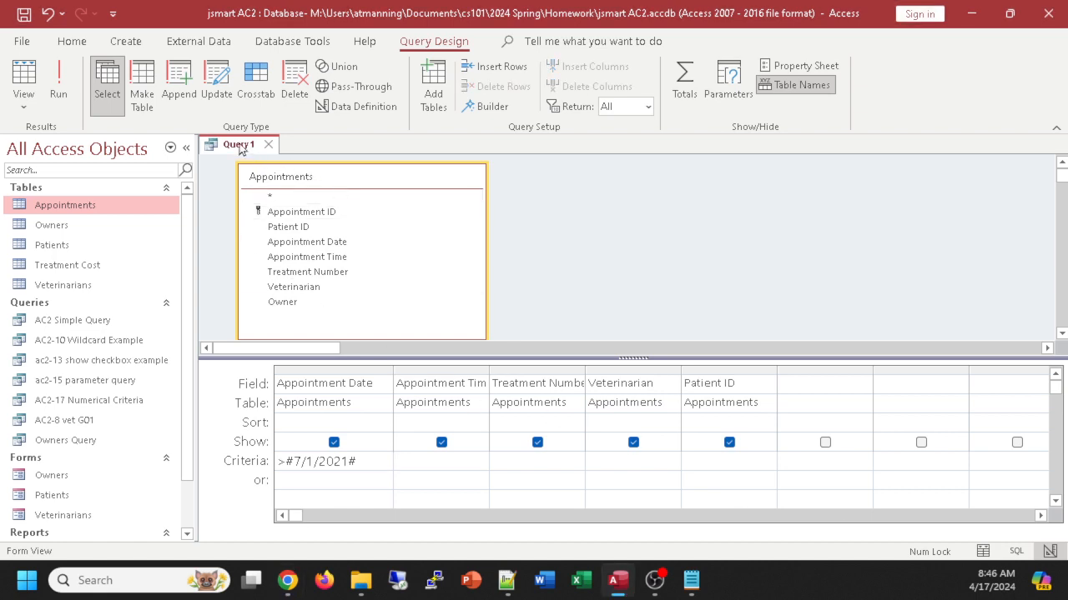
key(ctrl+s)
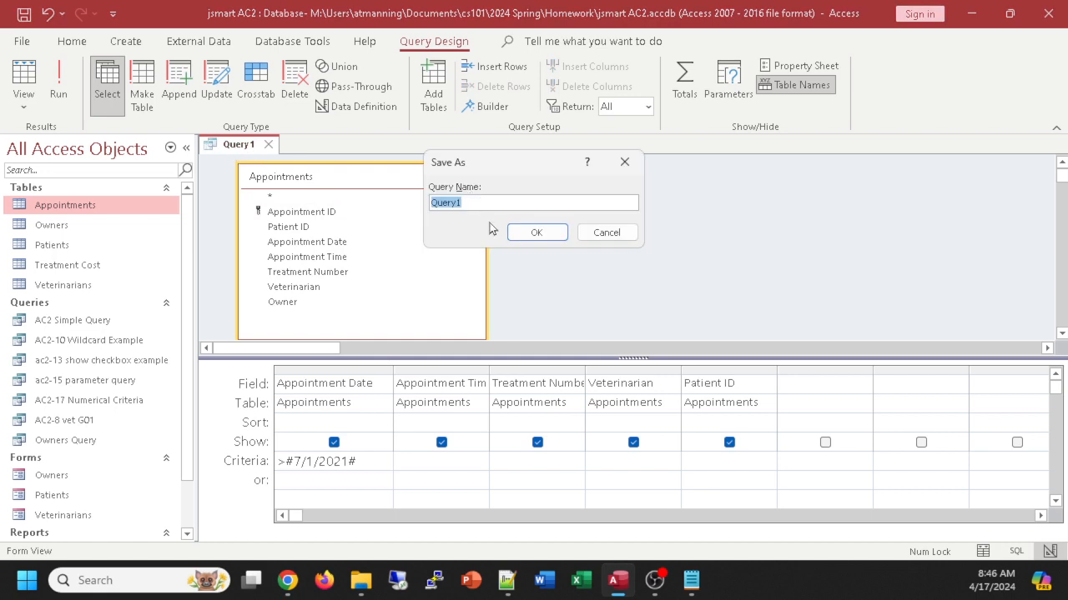
text(a)
text(c2-18 date cri)
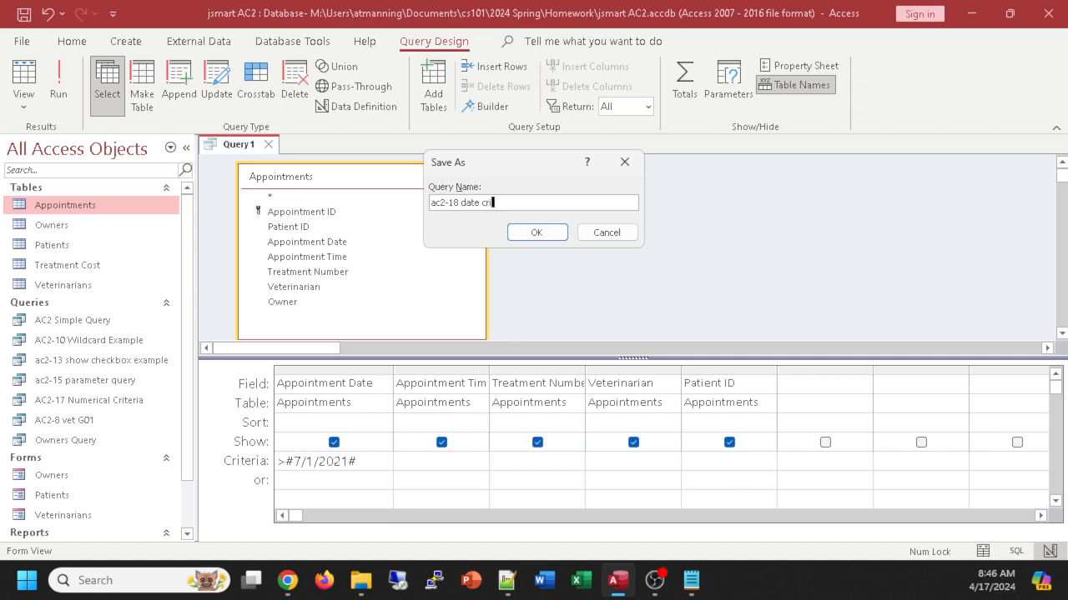
text(teria example)
click(537, 233)
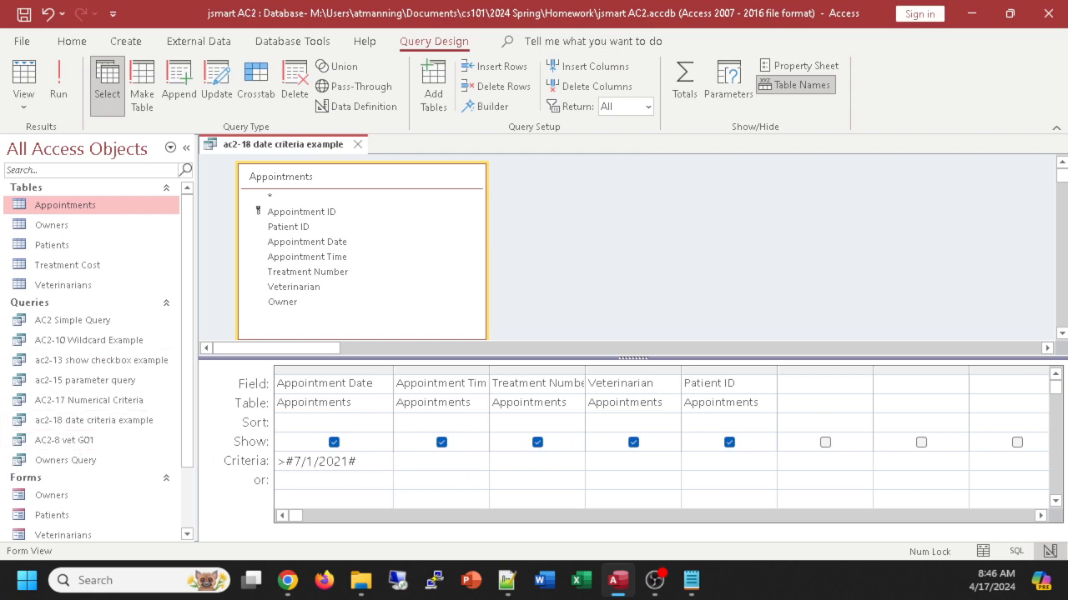
Set the Appointment Date criterion to >6/30/2021 and the Veterinarian criterion to B01, and view the query results.
key(alt+Tab)
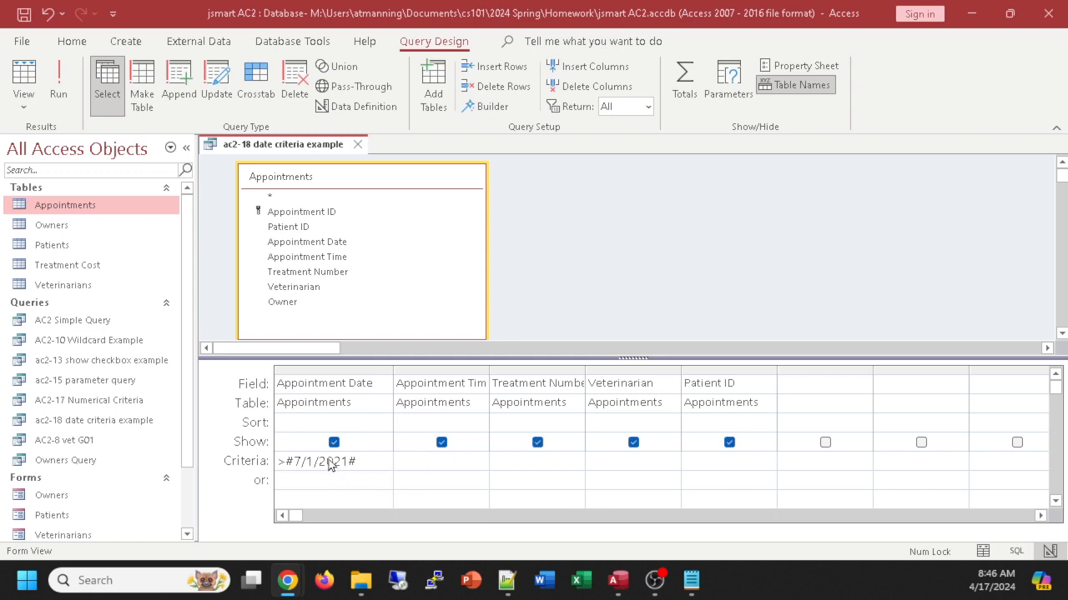
click(265, 463)
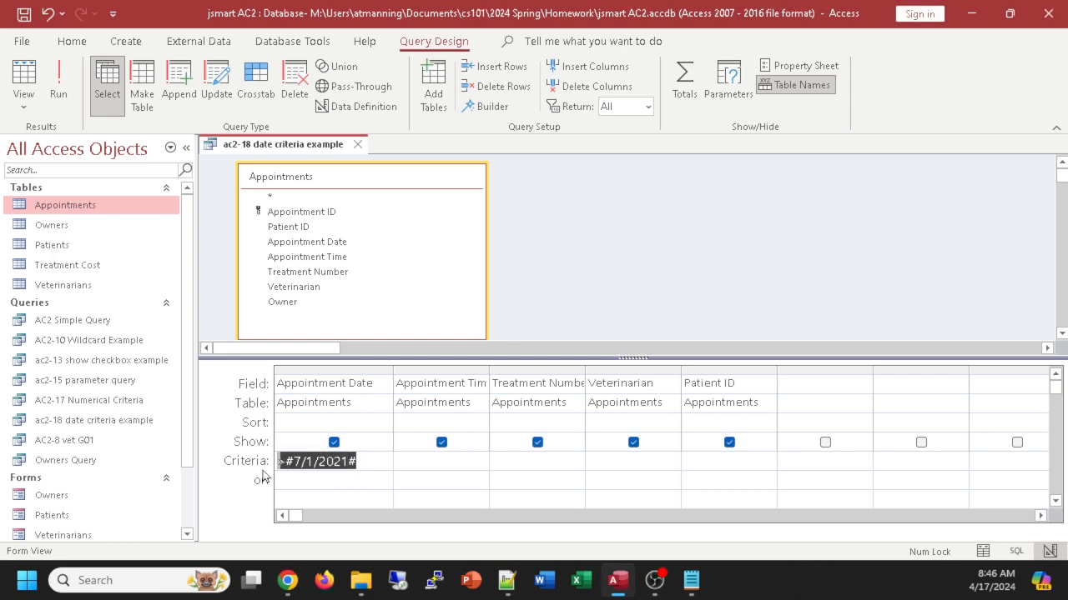
text(>)
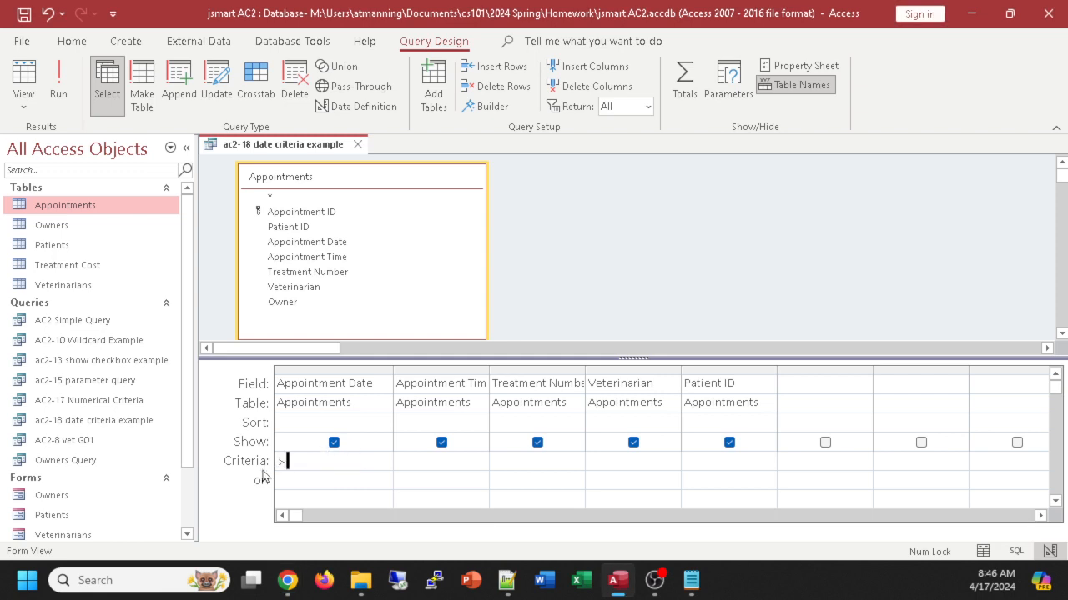
text(6/30/2021)
click(439, 466)
click(630, 457)
text(B01)
click(17, 77)
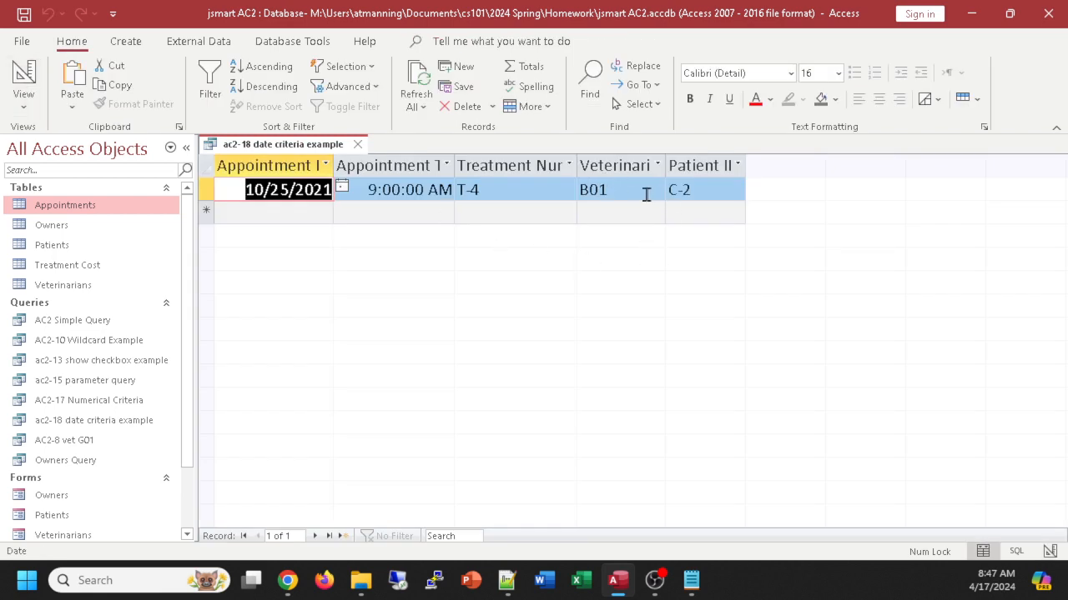
Remove the Veterinarian criterion and view the results filtered by appointment date only.
click(23, 79)
drag(636, 464, 546, 454)
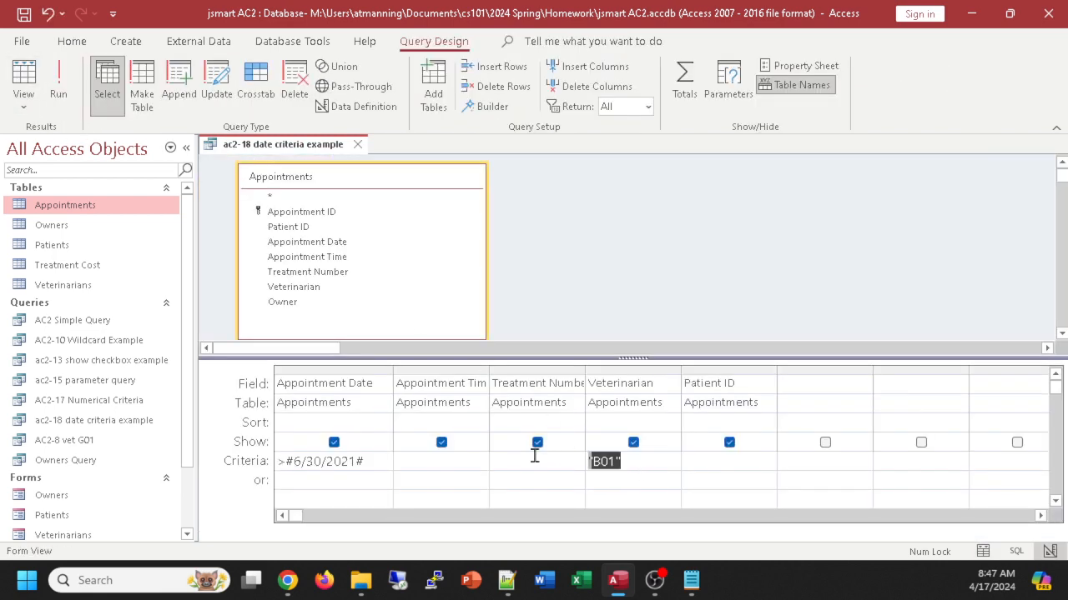
key(Delete)
click(23, 94)
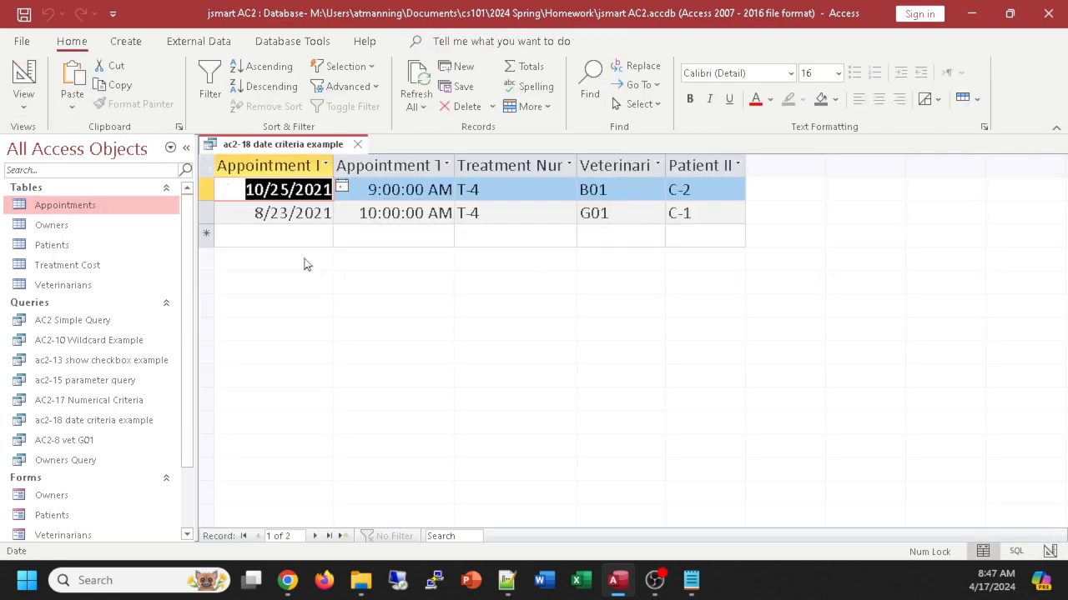
Set the Veterinarian criterion back to B01 in Design view and view the query results.
click(24, 87)
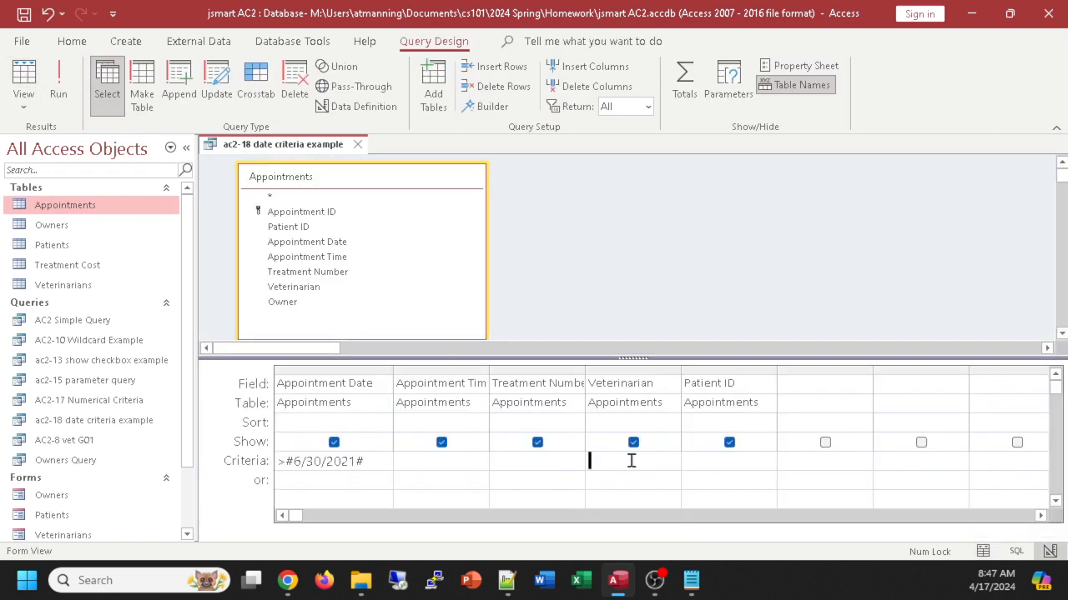
text(B01)
key(Tab)
click(24, 79)
Try a shortened Veterinarian criterion and view the query results.
click(23, 79)
key(BackSpace)
click(679, 469)
click(59, 84)
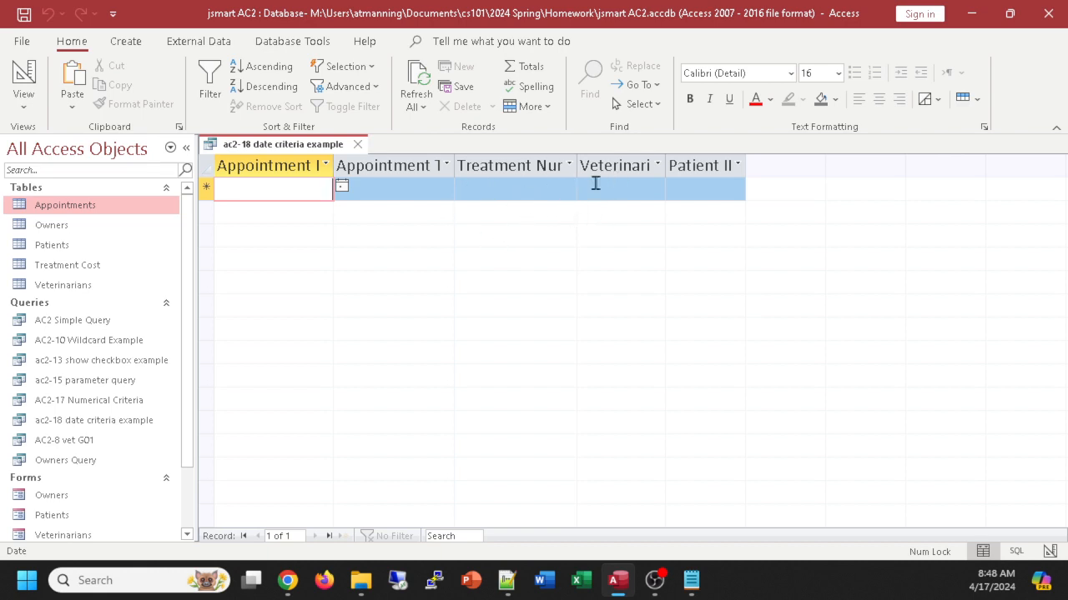
Correct the Veterinarian criterion to B01 and view the query results again.
click(23, 77)
click(612, 462)
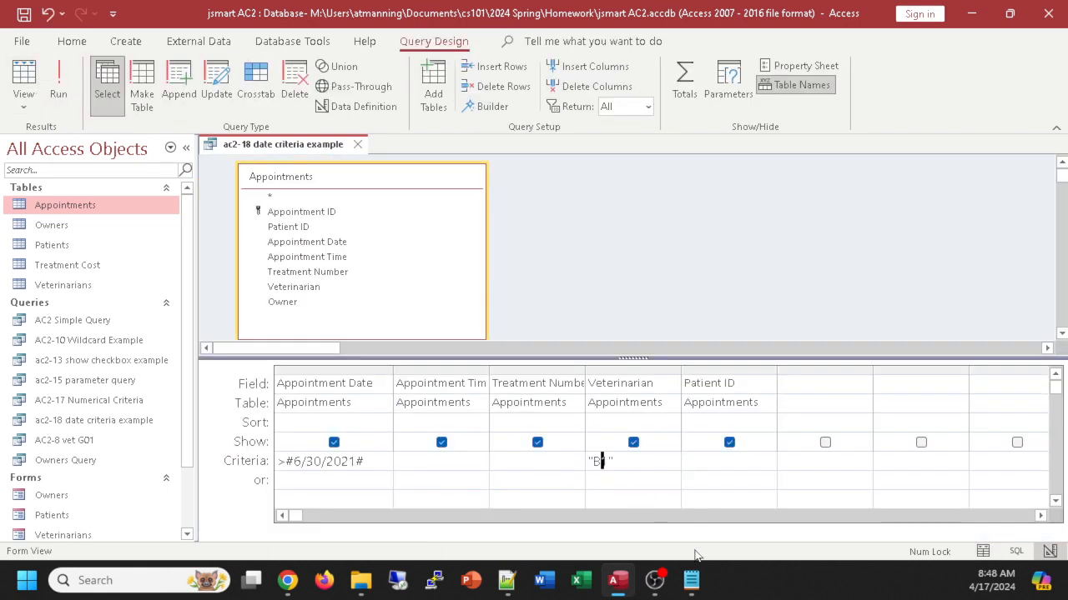
text(01)
click(26, 82)
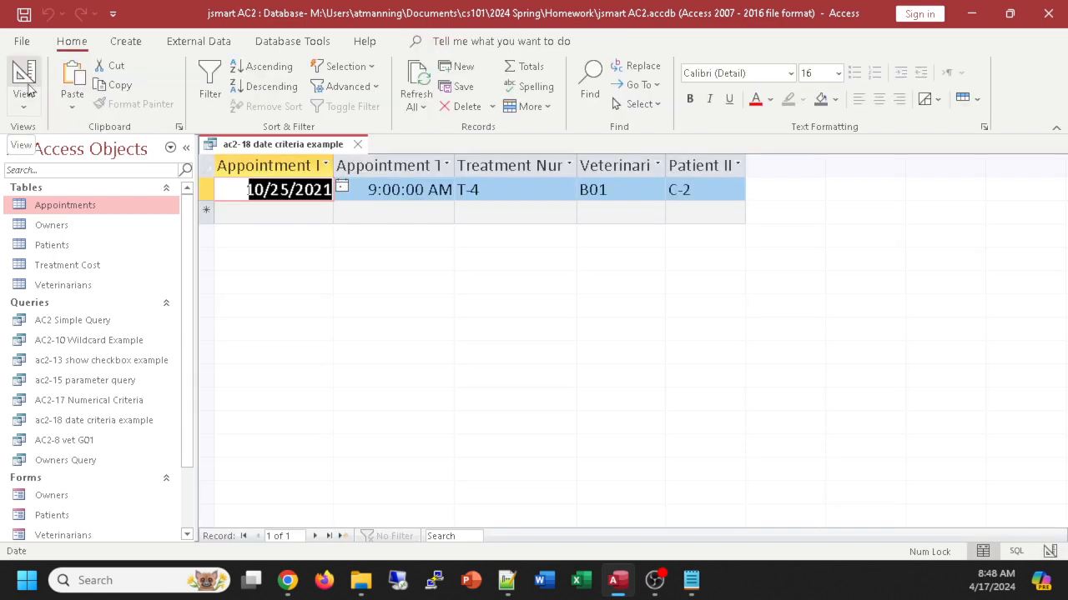
Set the Veterinarian criterion to B8 in Design view.
click(27, 83)
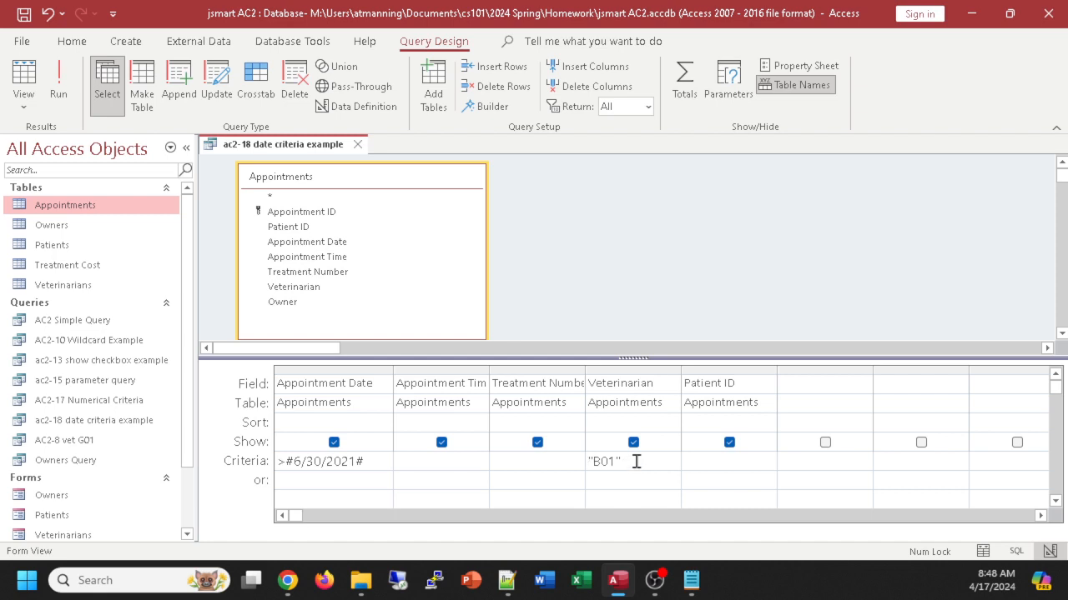
drag(636, 461, 572, 461)
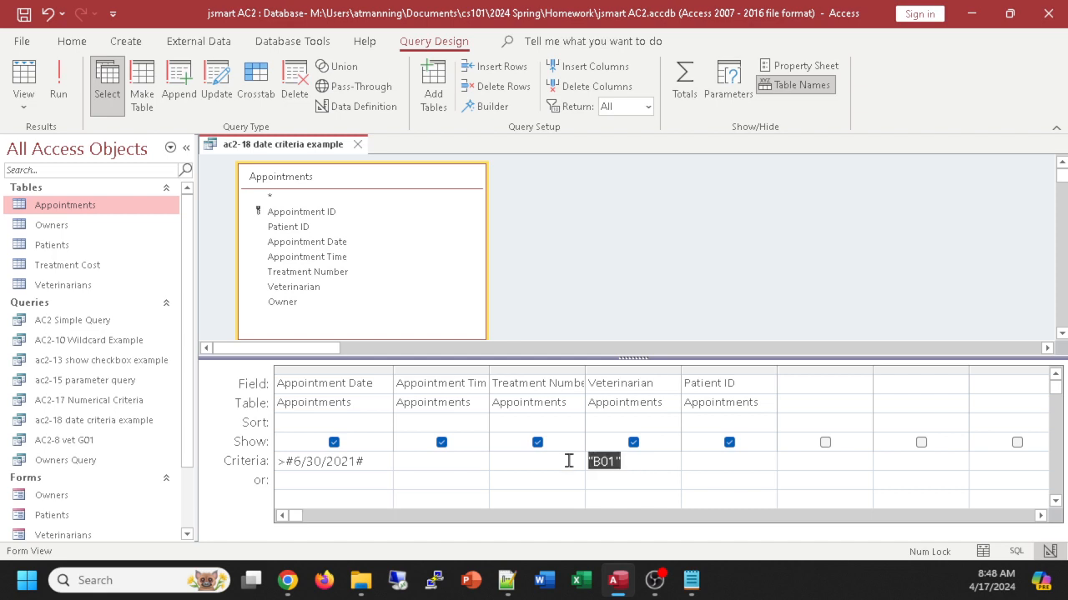
text(B8)
key(Tab)
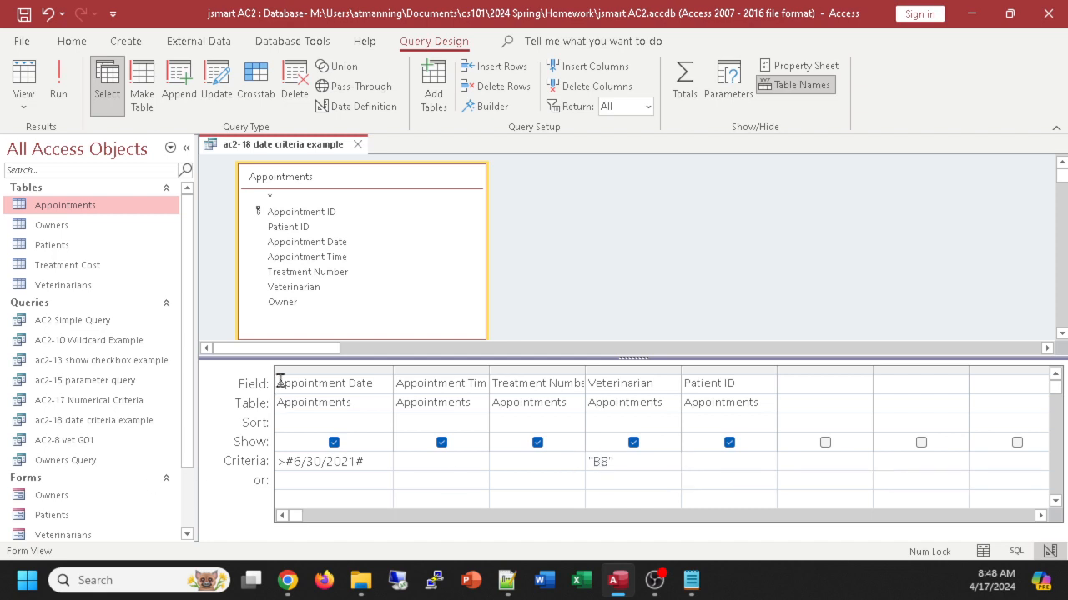
Set the Veterinarian criterion to the wildcard b* and view the query results.
drag(638, 456, 557, 457)
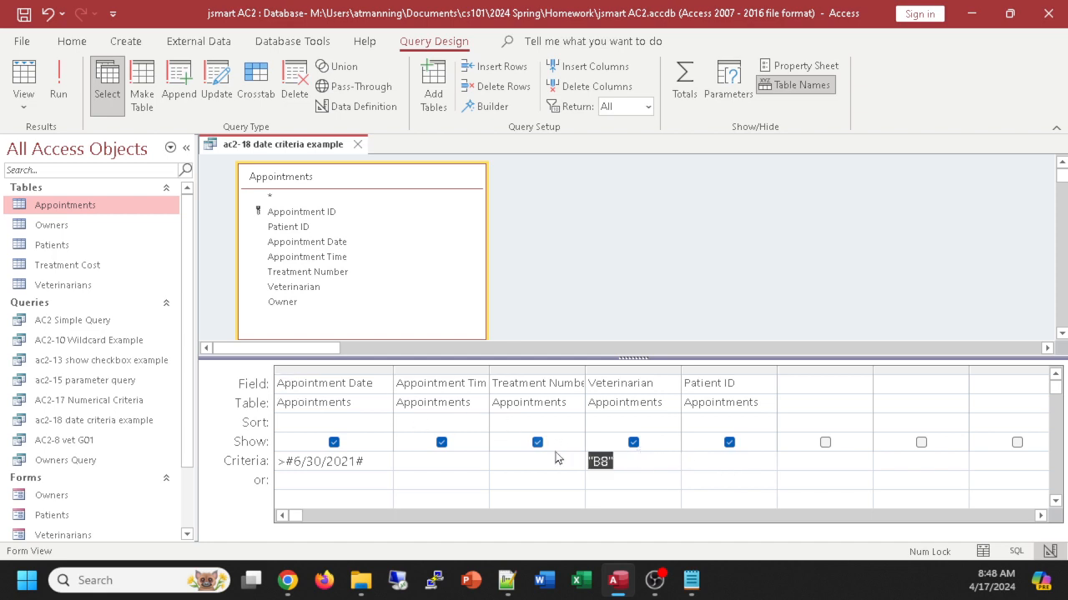
text(b*)
key(Tab)
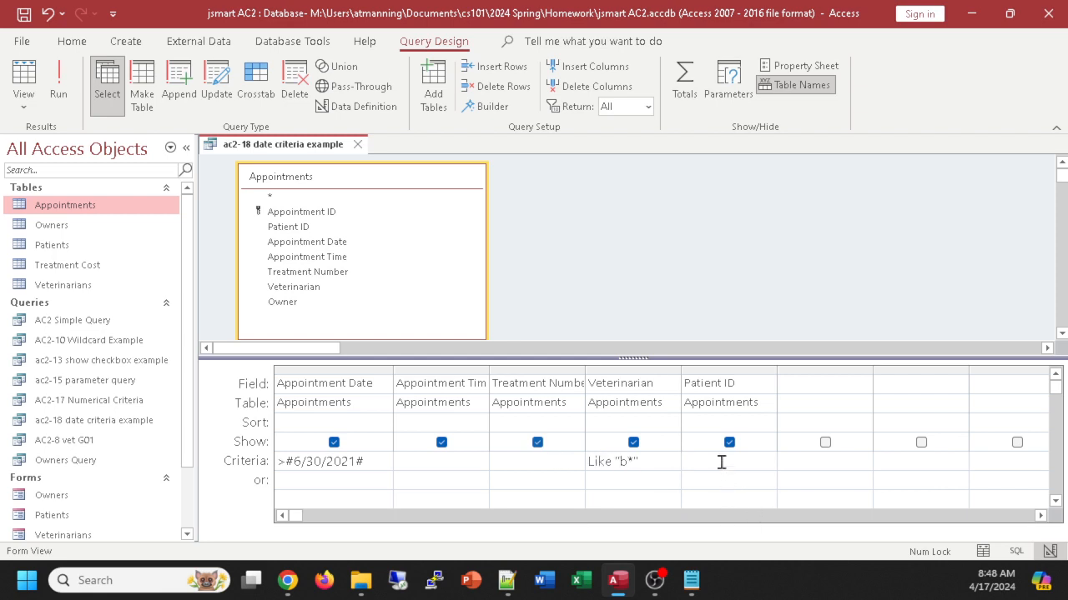
click(23, 75)
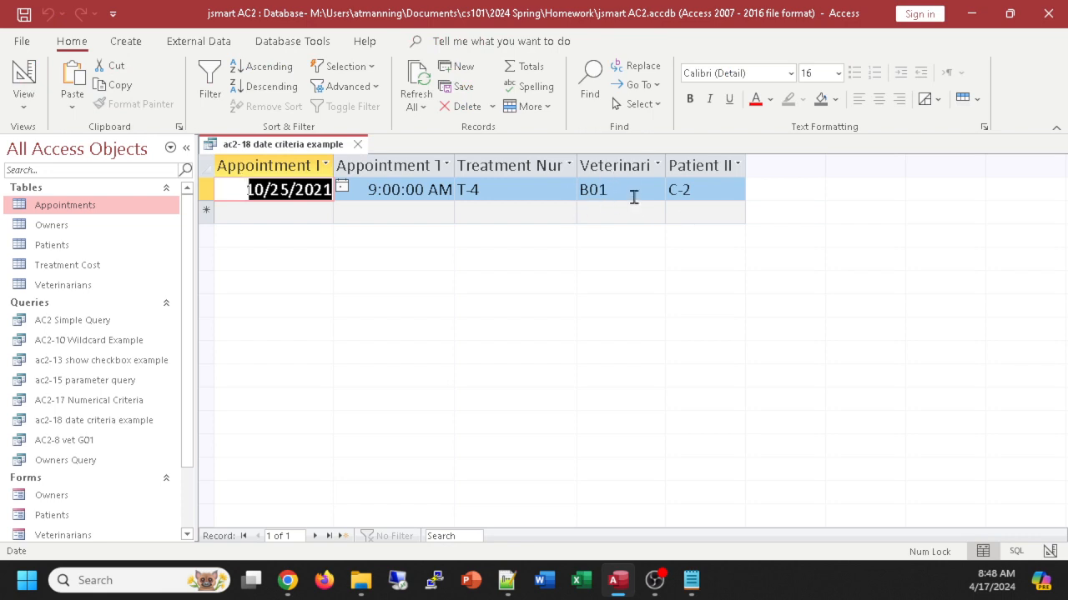
key(Tab)
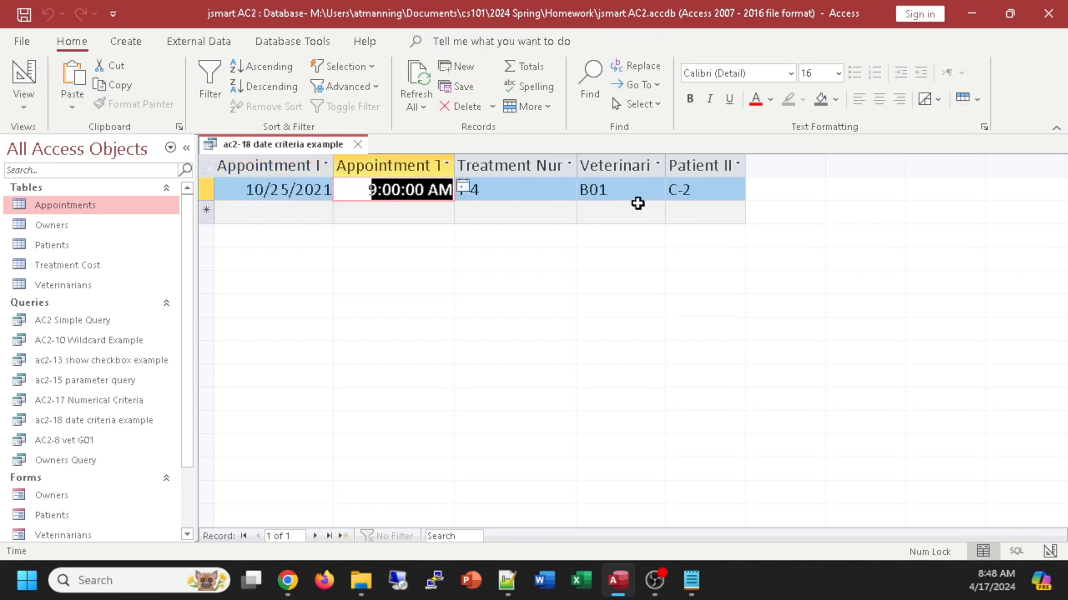
Replace the wildcard Veterinarian criterion with B01 and view the query results.
click(23, 79)
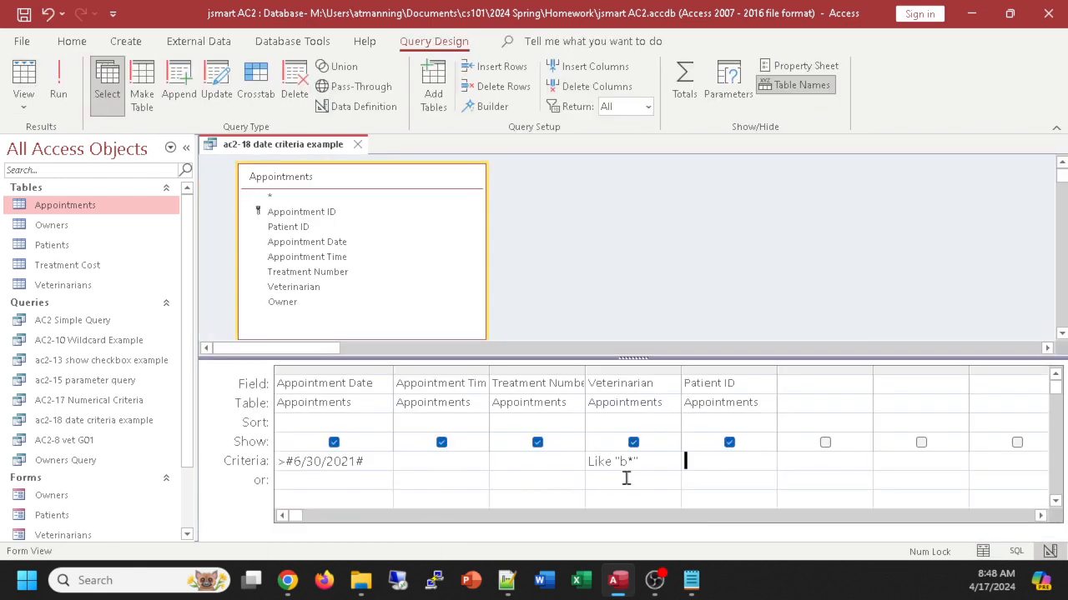
drag(657, 460, 534, 447)
text(B01)
click(711, 460)
click(25, 75)
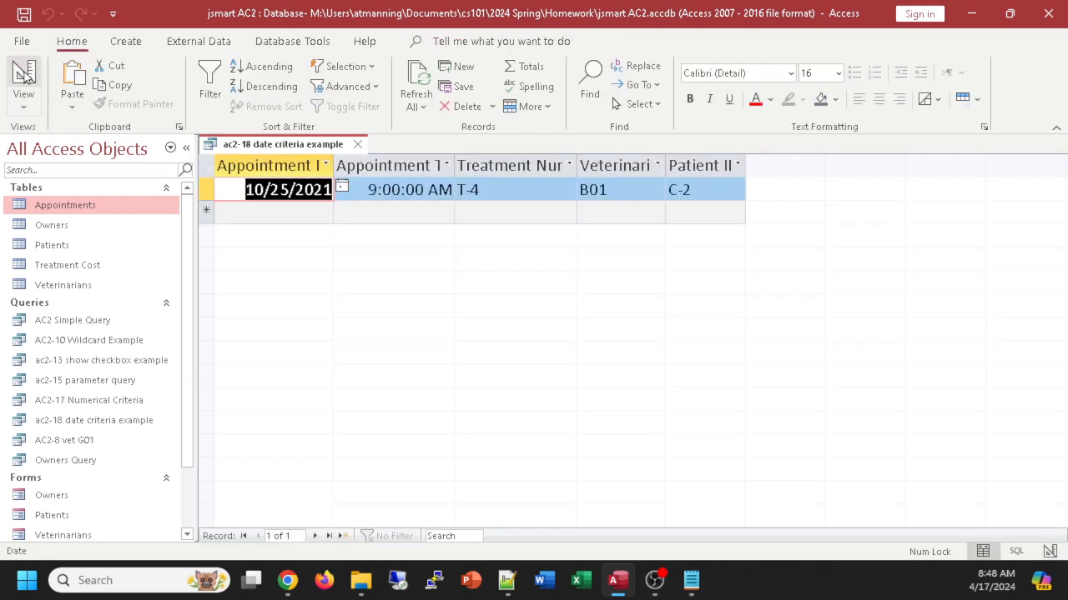
Review the Appointment Date and Veterinarian criteria, check the query results and return to Design view.
click(24, 75)
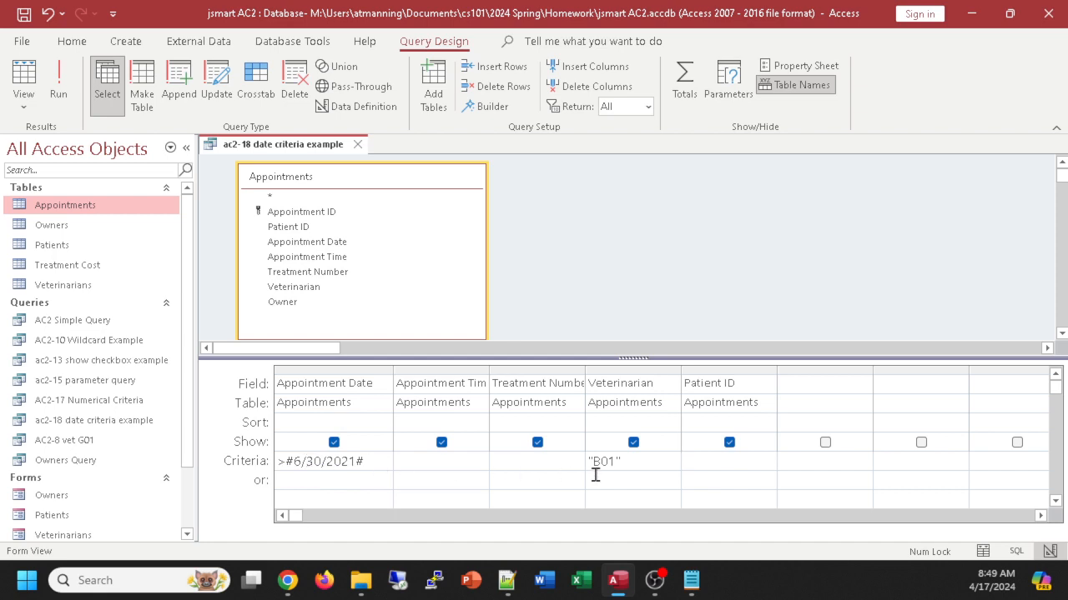
drag(643, 455, 572, 458)
drag(327, 462, 402, 461)
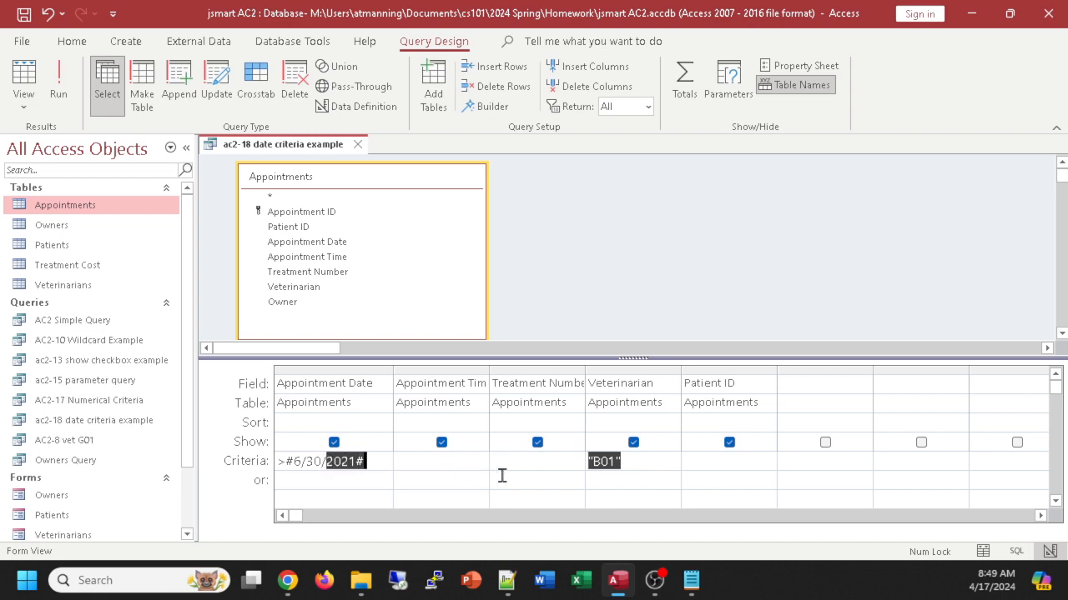
click(647, 461)
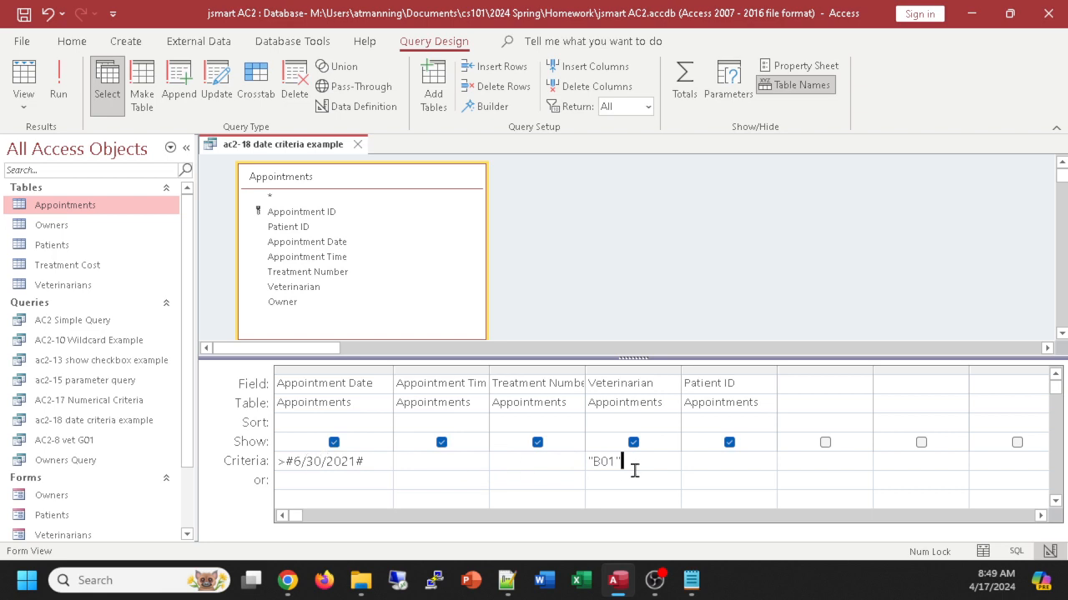
click(23, 76)
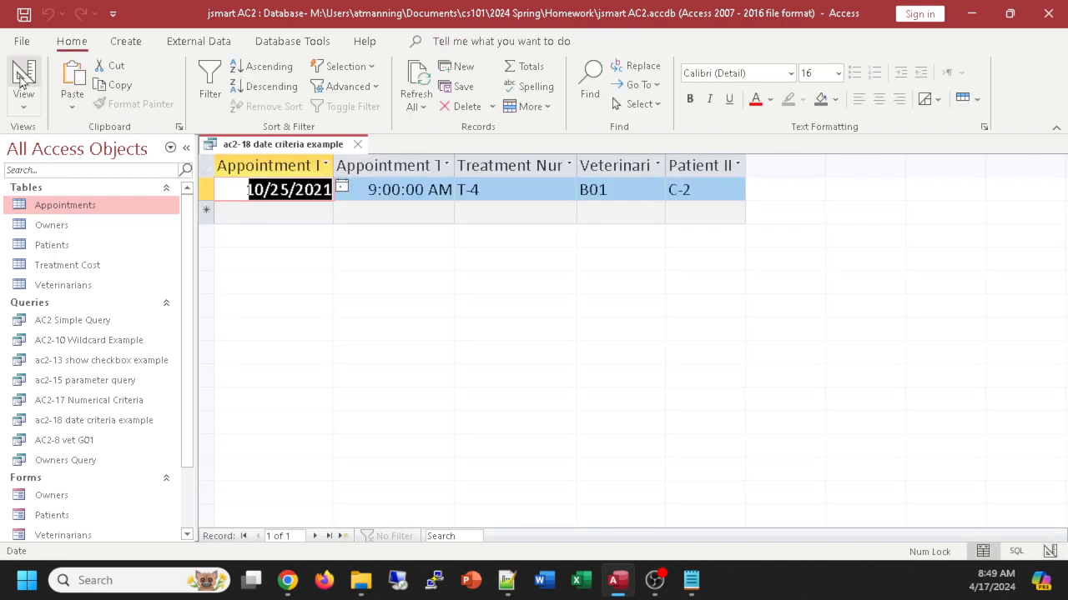
click(24, 76)
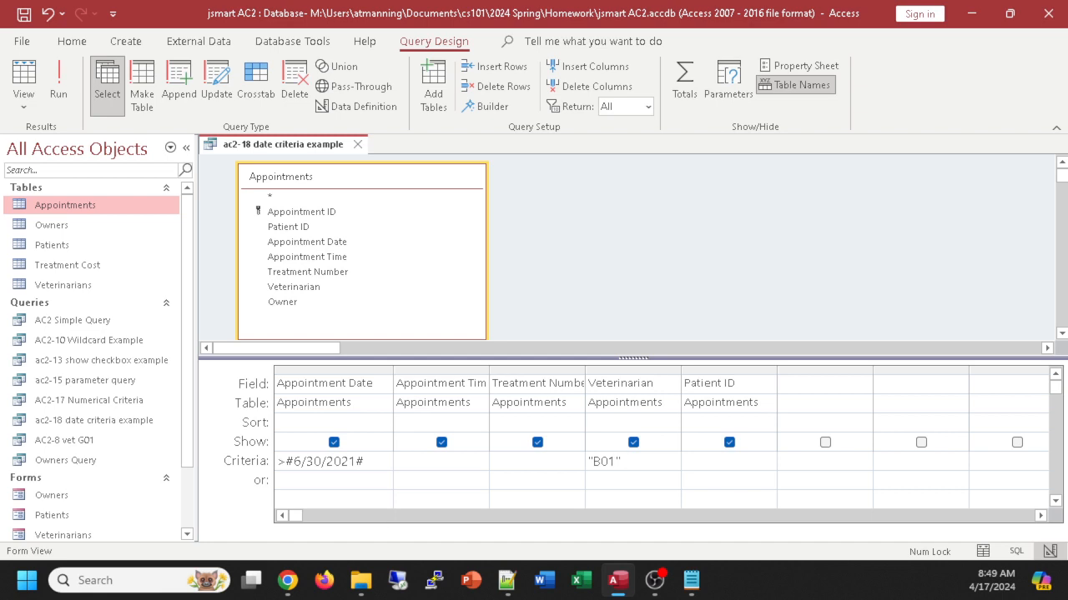
key(alt+Tab)
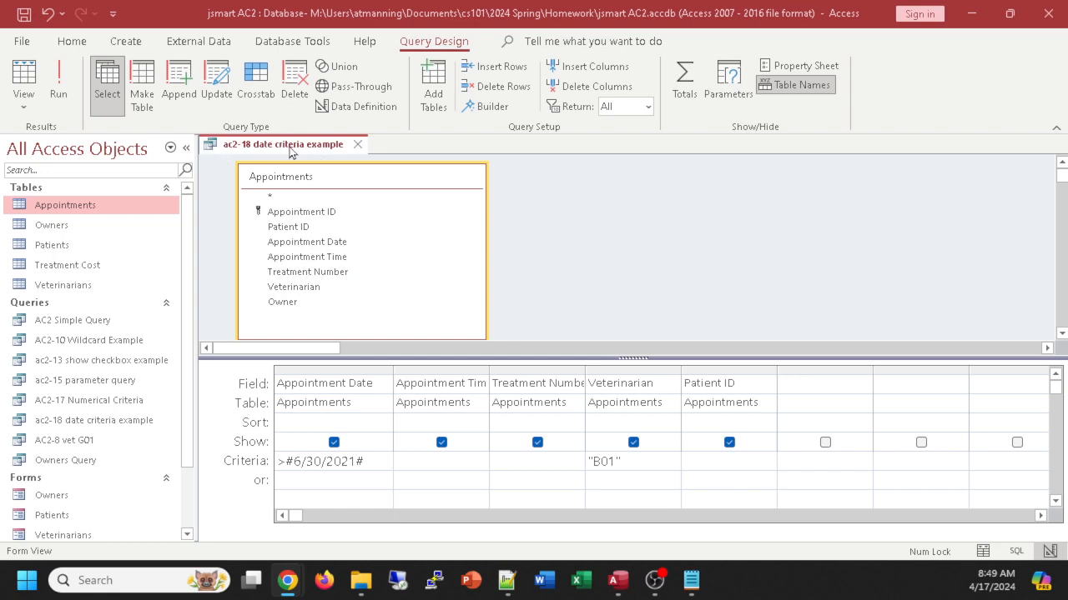
Save a copy of the current date criteria query as the query "ac2-20 Compound criteria AND".
click(22, 42)
click(55, 268)
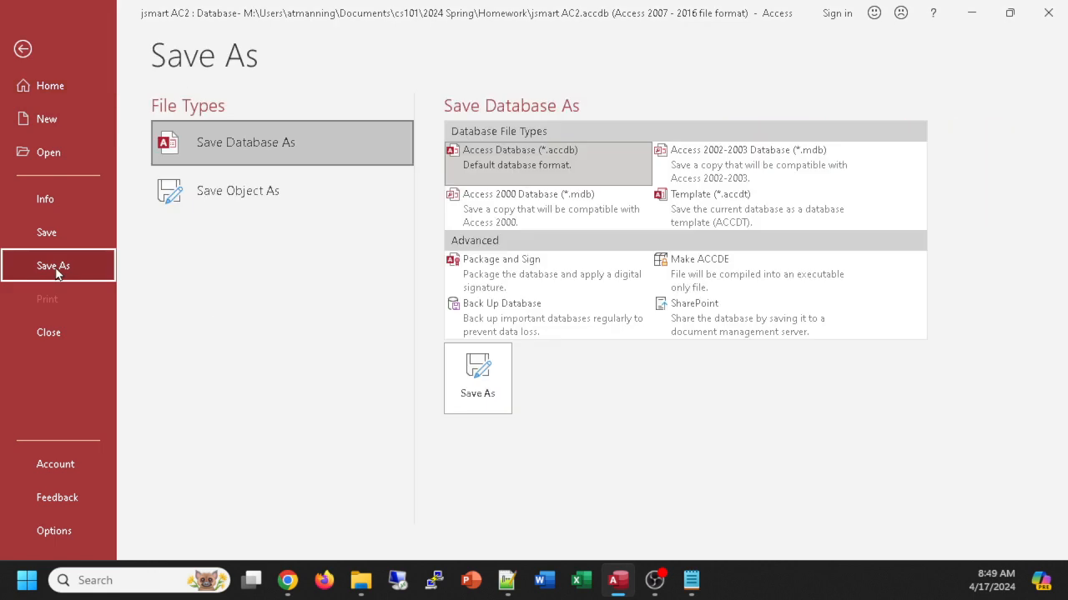
click(201, 198)
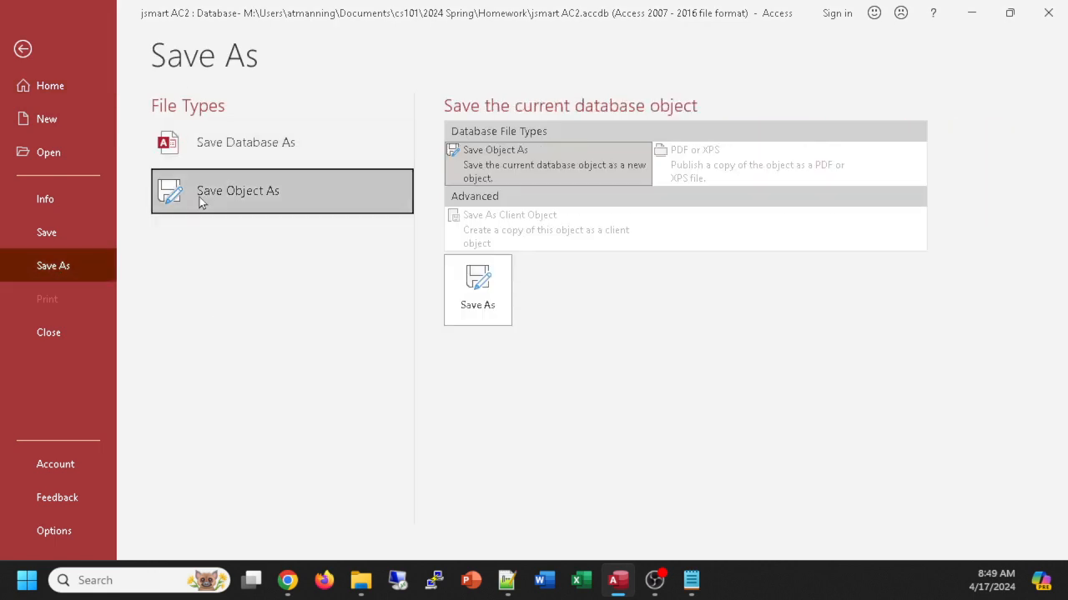
click(471, 279)
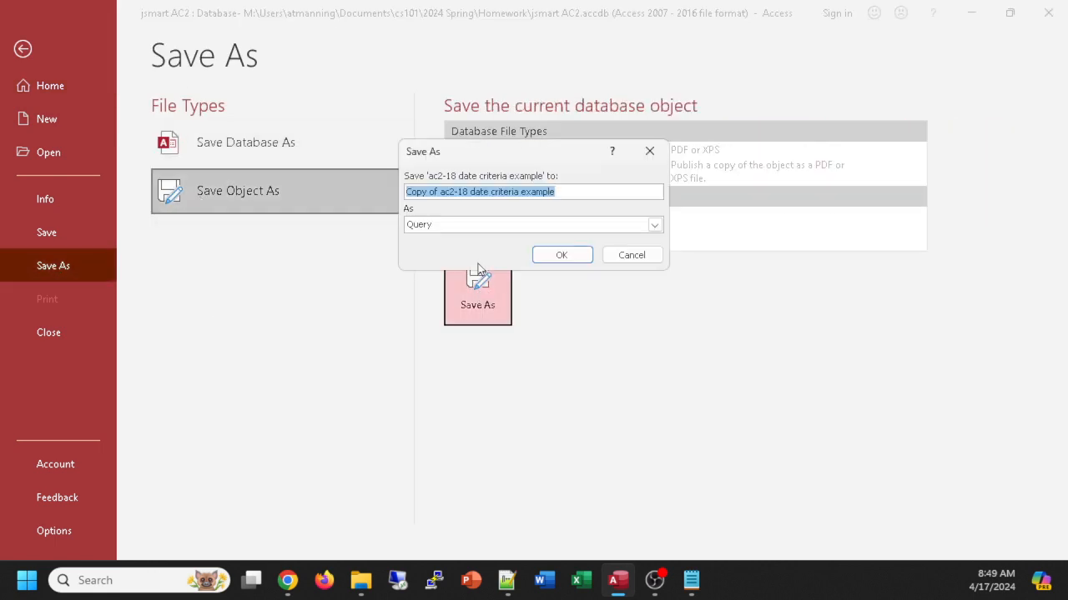
text(ac2-20 Compound criteria AND)
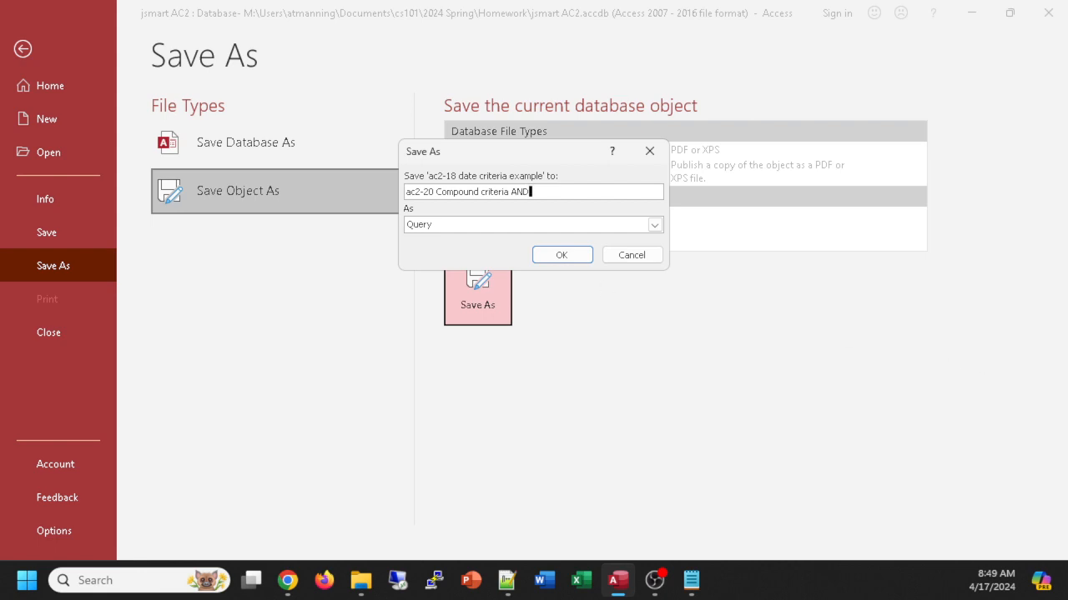
key(alt+Tab)
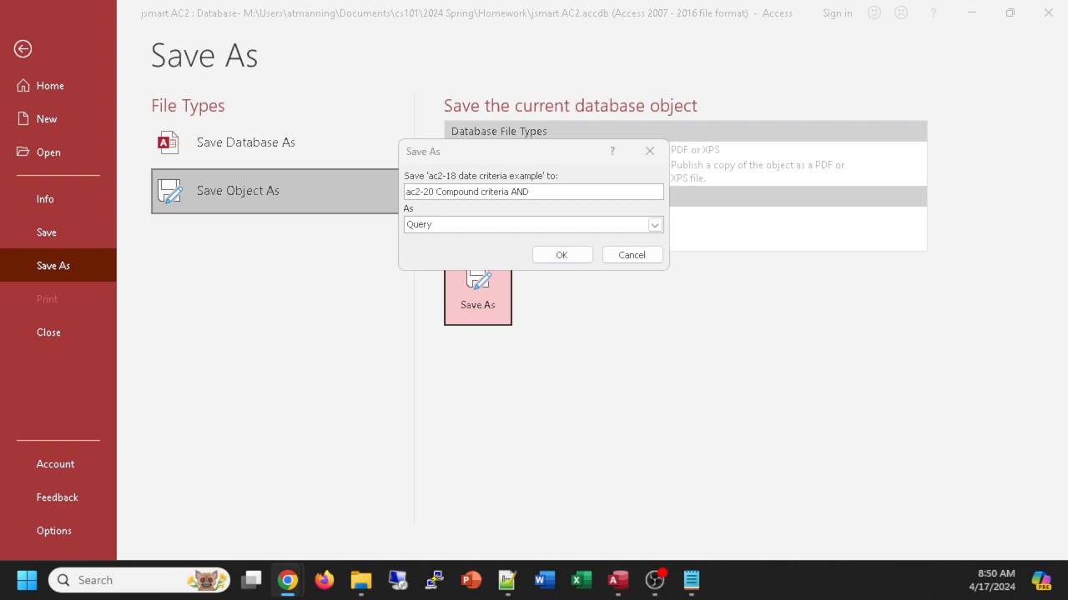
click(556, 152)
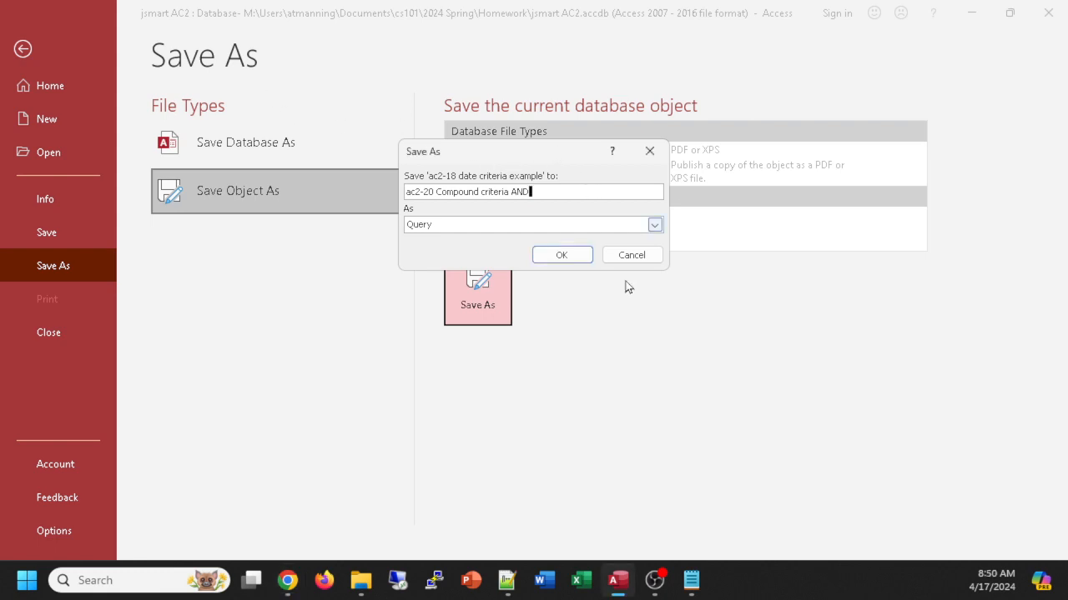
click(561, 258)
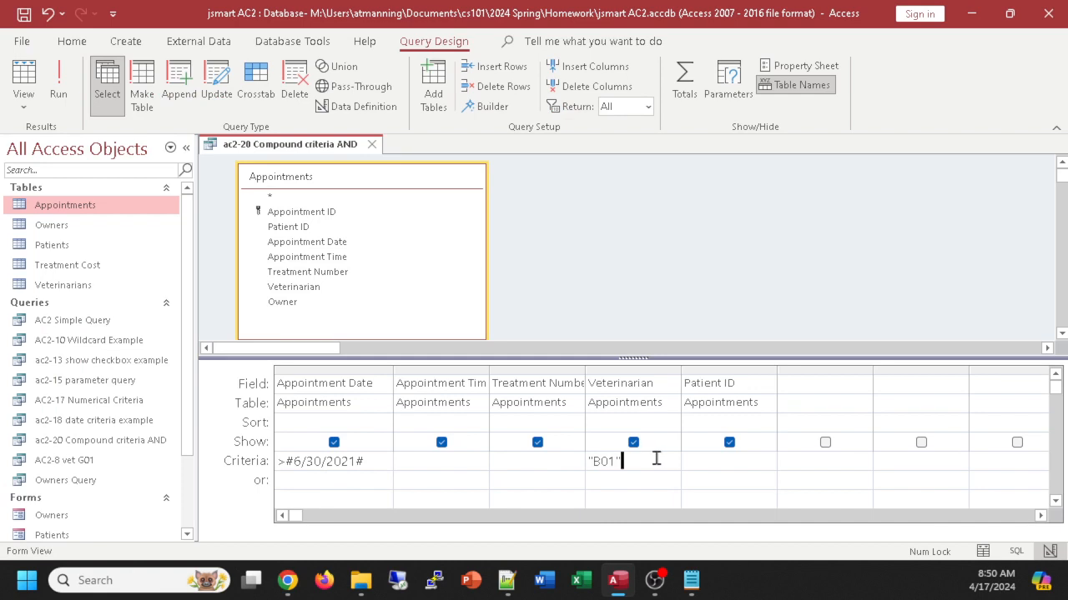
Move the Veterinarian criterion B01 from the Criteria row to the or row below it.
drag(622, 459, 581, 469)
key(Delete)
text(B)
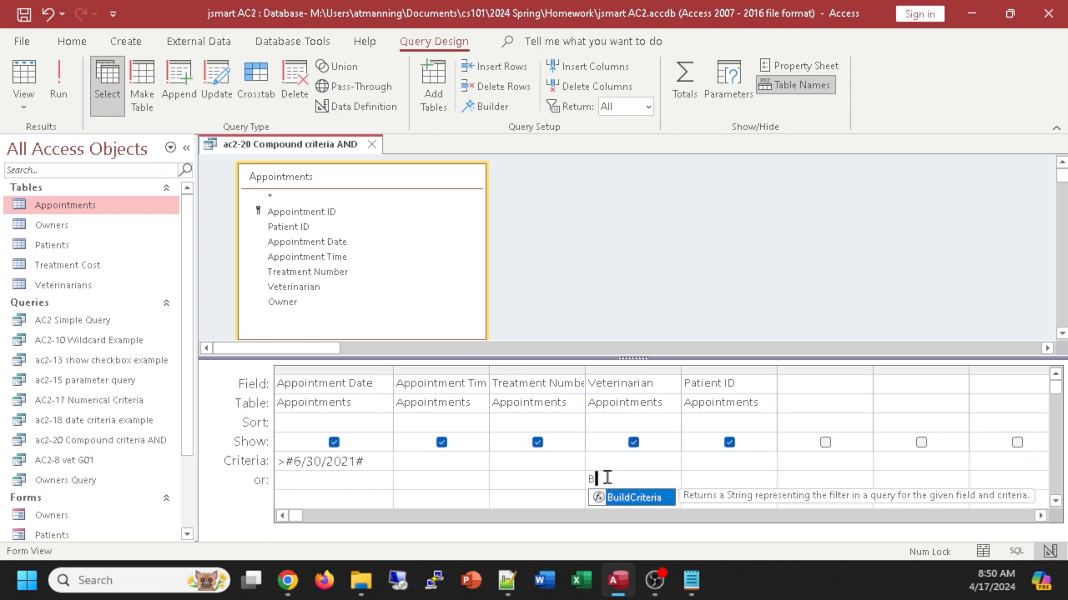
text(01)
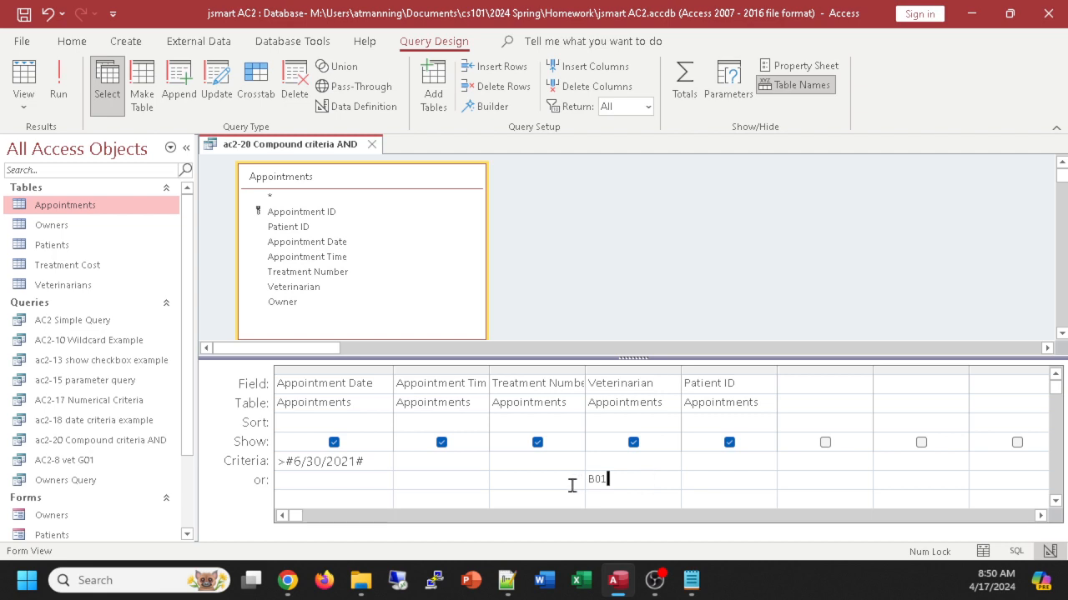
key(shift+Tab)
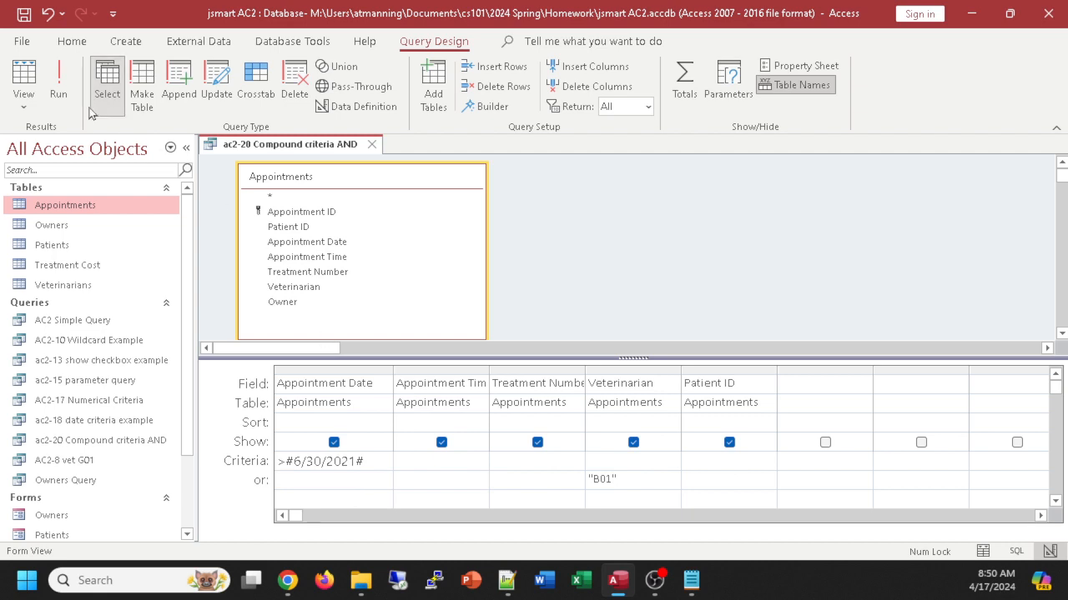
View the query results, check the Veterinarian and Patient ID values, and return to Design view.
click(23, 74)
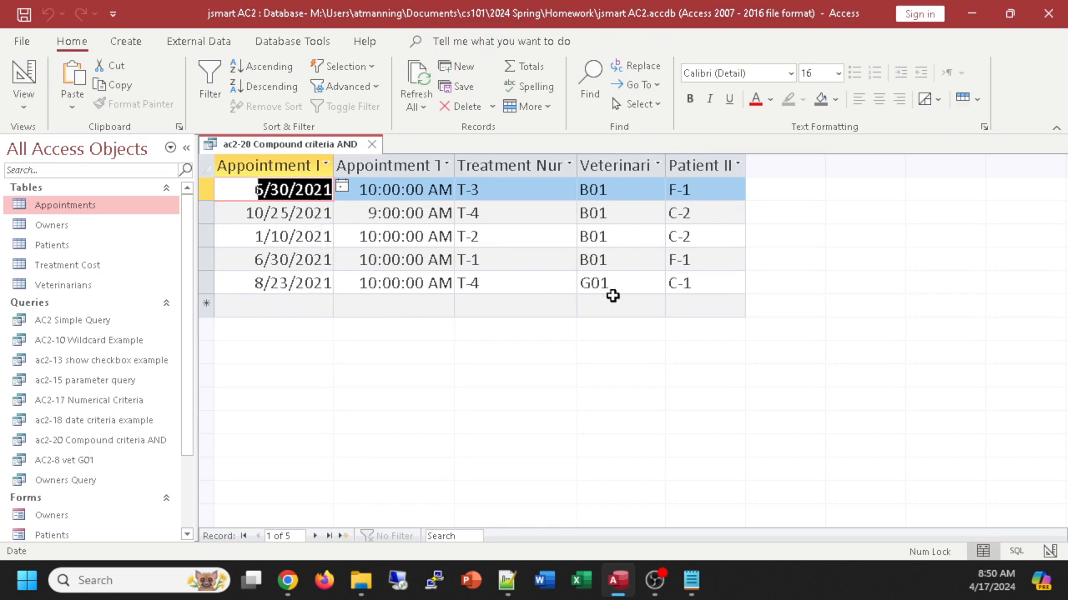
drag(623, 283, 558, 284)
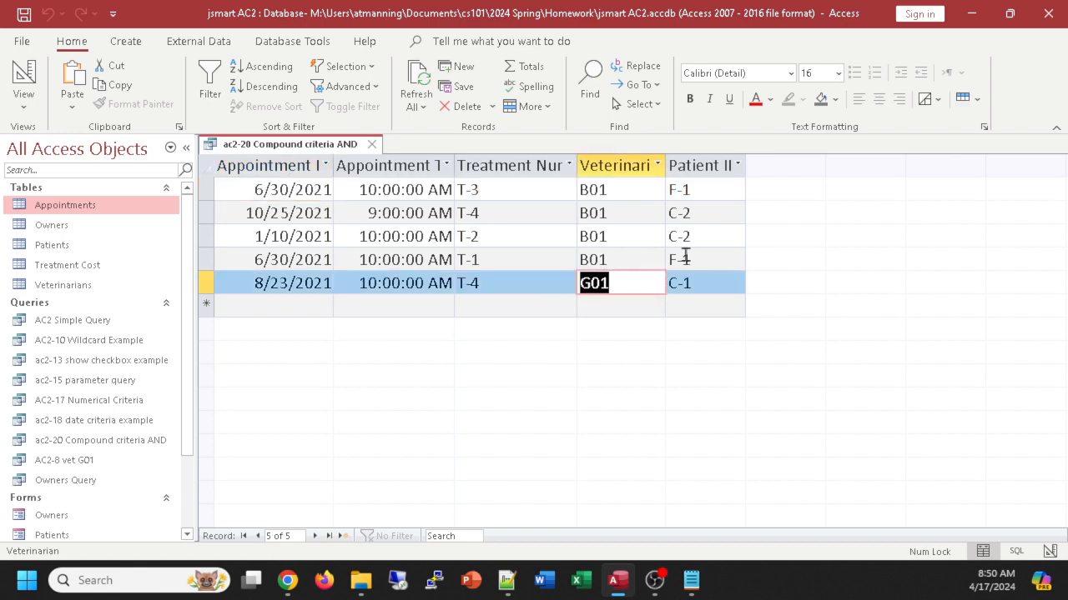
drag(736, 256, 475, 208)
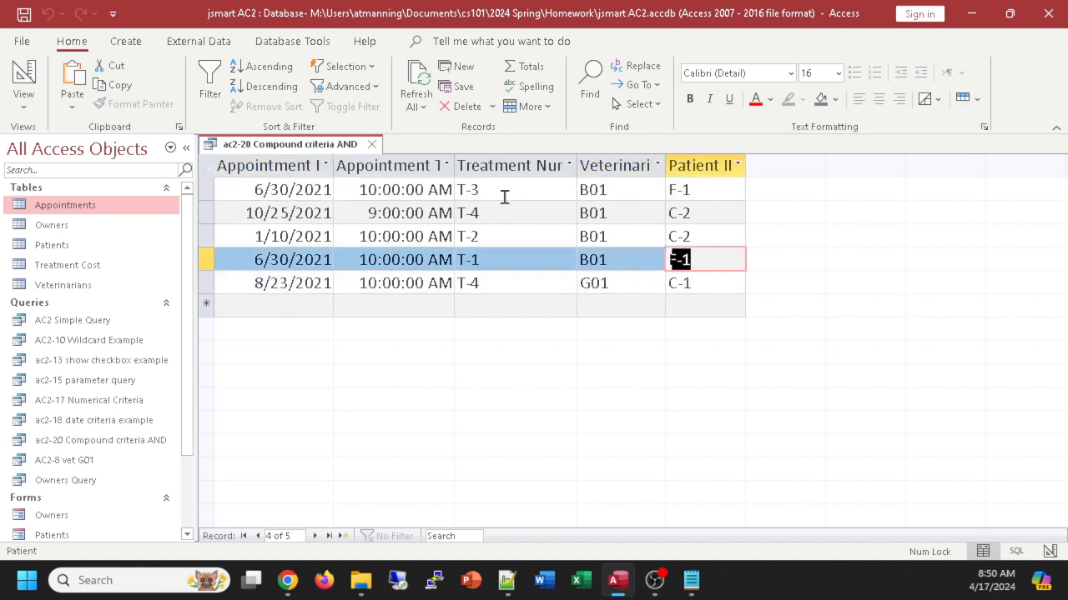
click(550, 219)
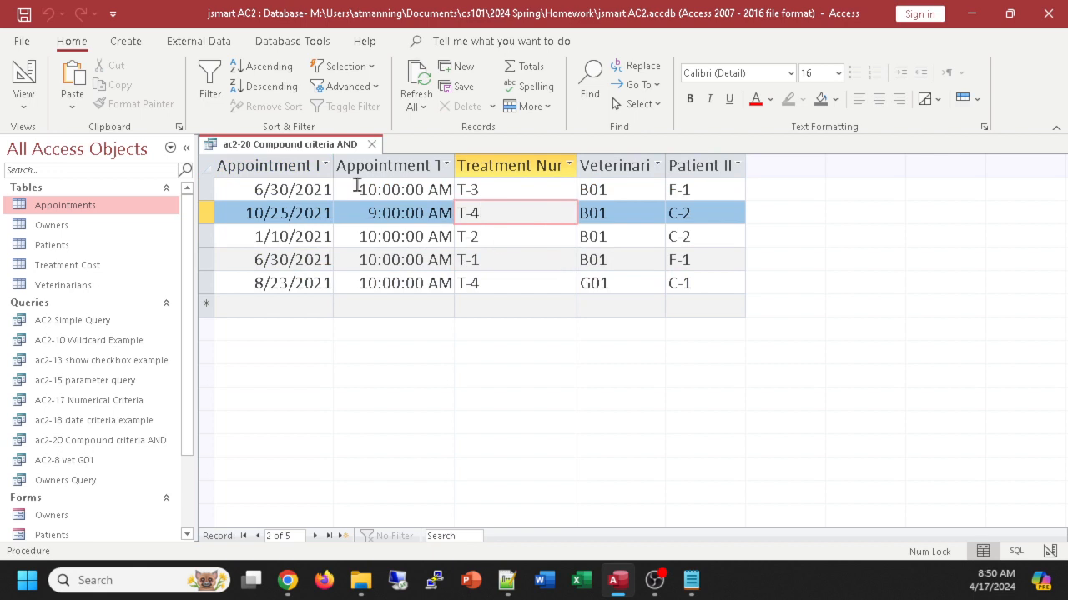
click(25, 75)
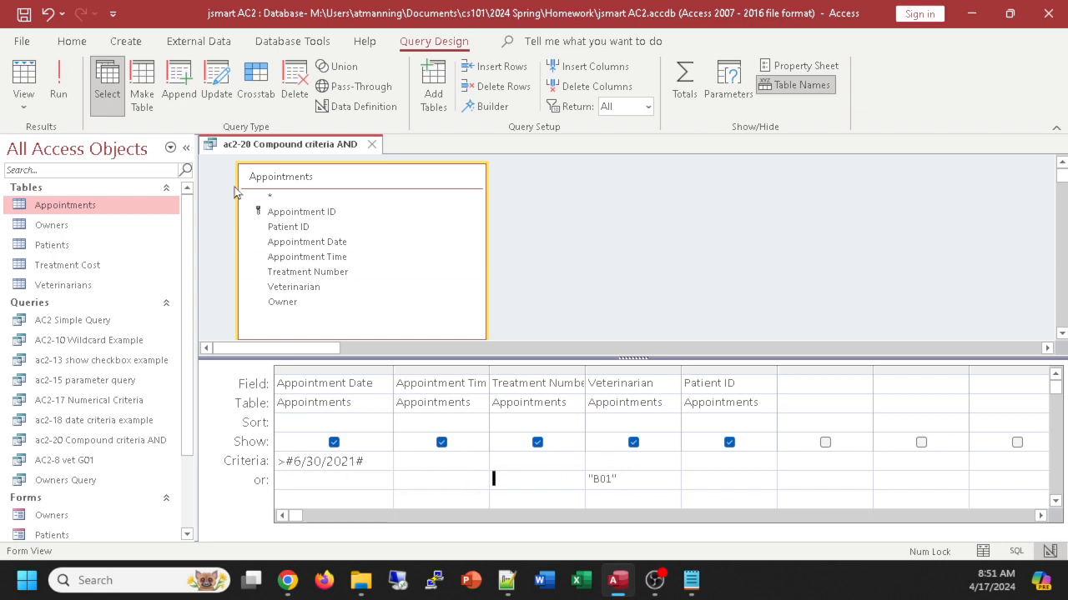
Examine the OR condition in the query's SQL statement and return to Design view.
click(24, 100)
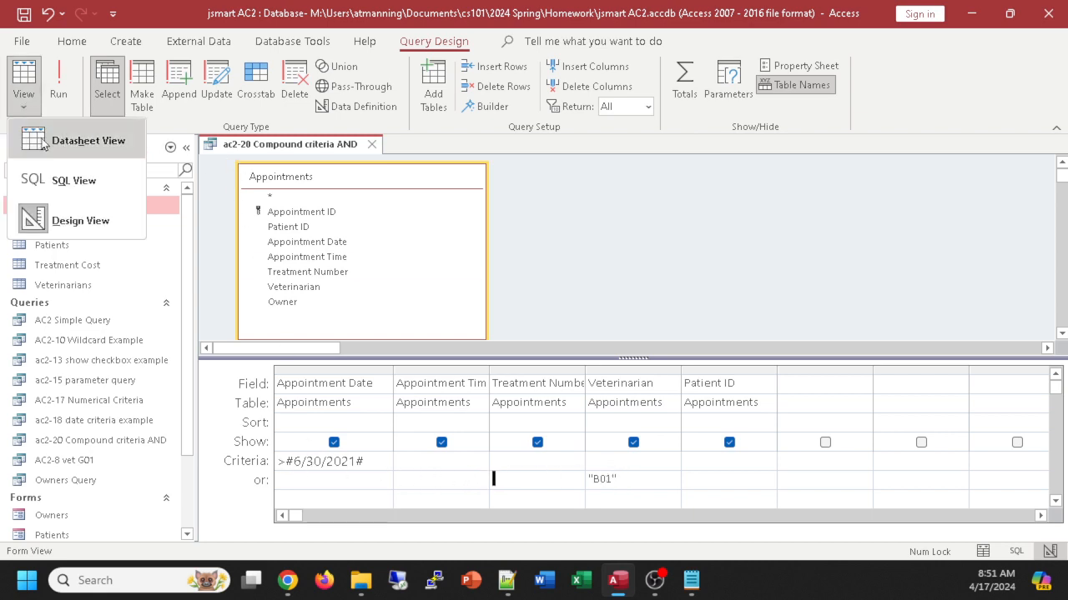
click(55, 181)
click(469, 252)
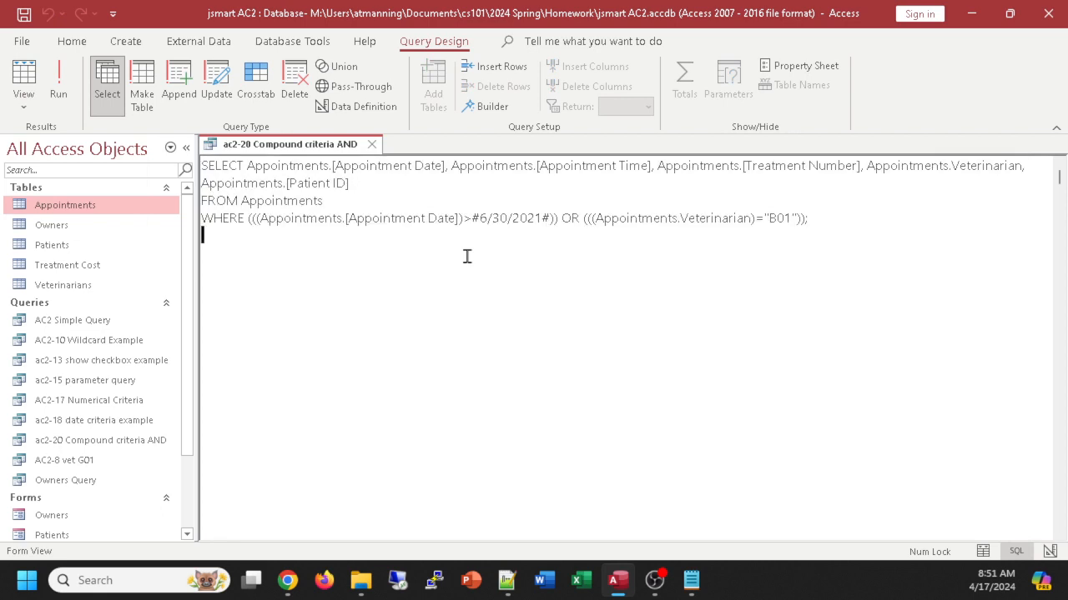
drag(562, 218, 582, 218)
click(32, 107)
click(75, 221)
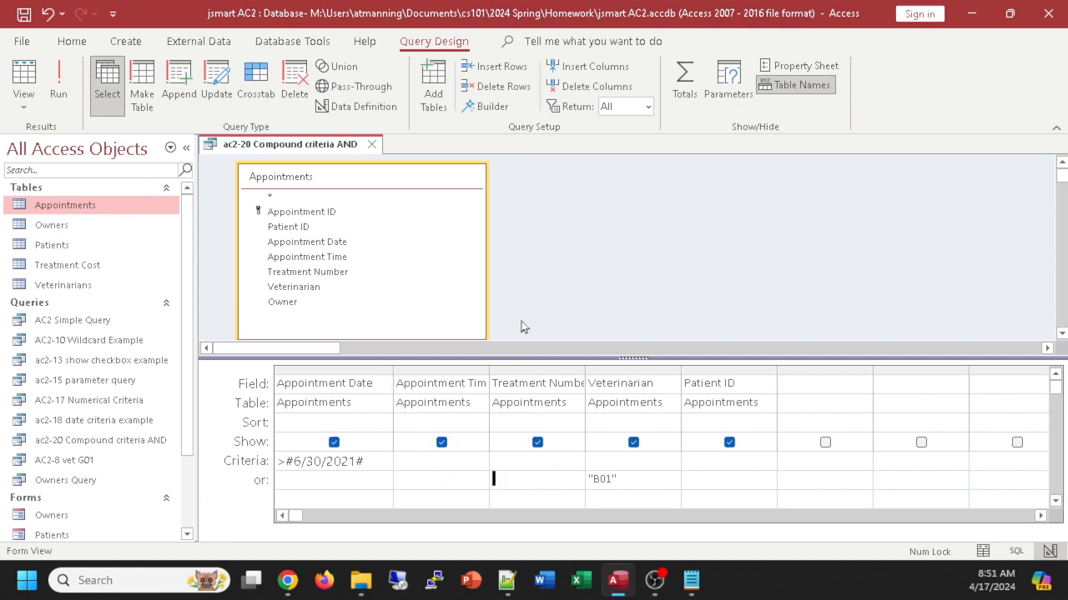
Enlarge the upper design pane slightly and shrink the Appointments field list in height and width.
drag(630, 360, 622, 362)
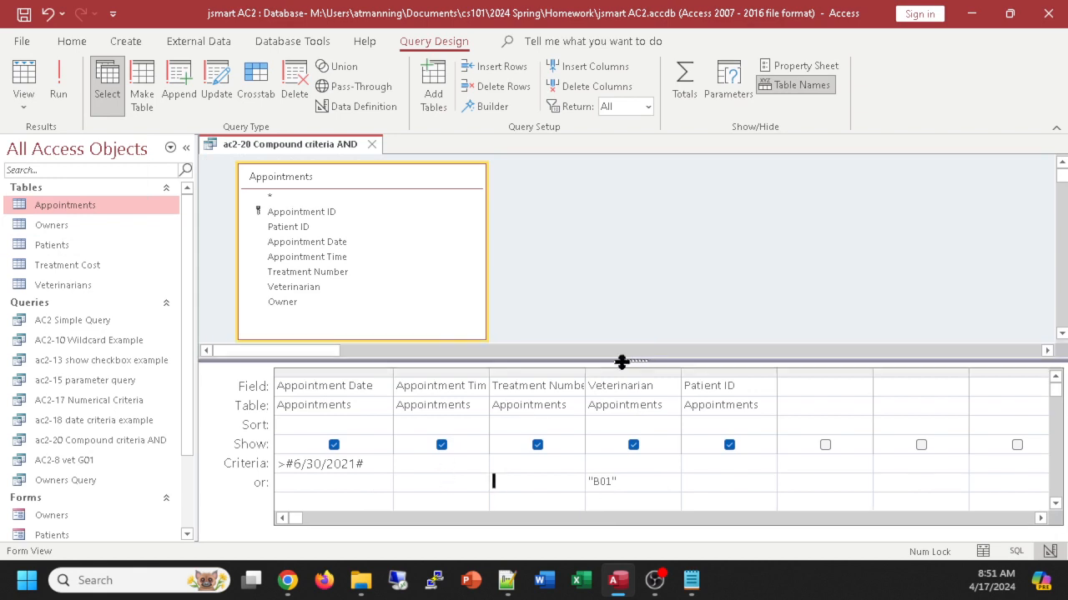
click(404, 302)
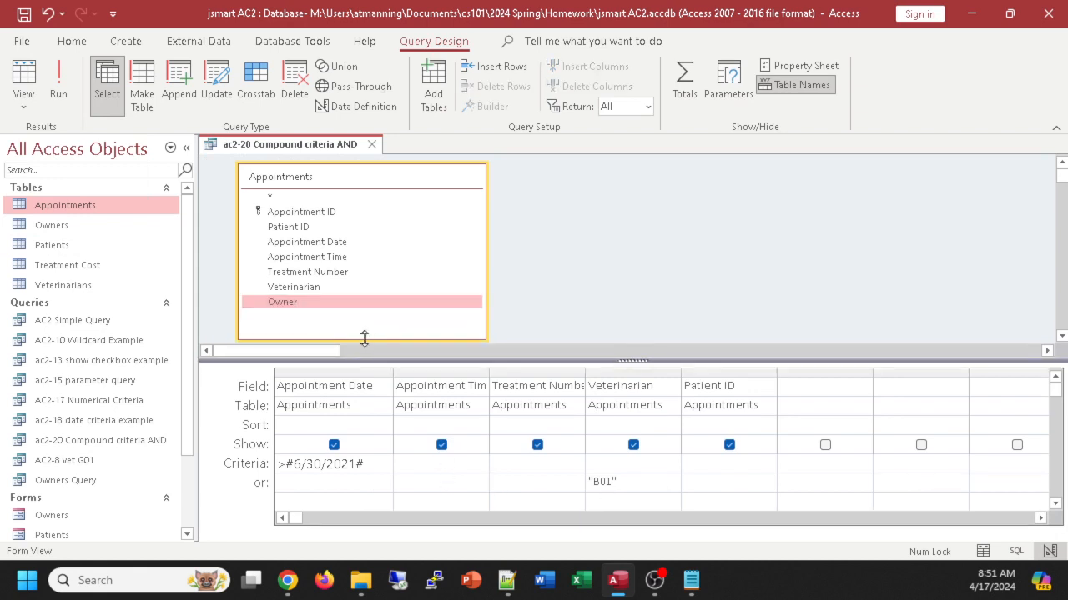
drag(365, 337, 364, 322)
click(497, 261)
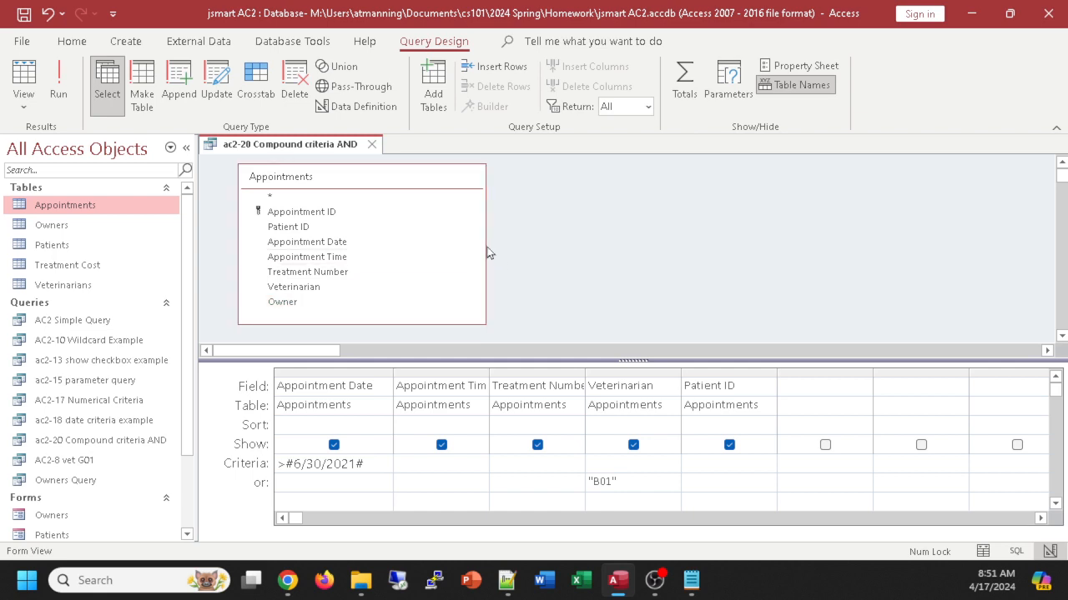
drag(483, 242, 413, 247)
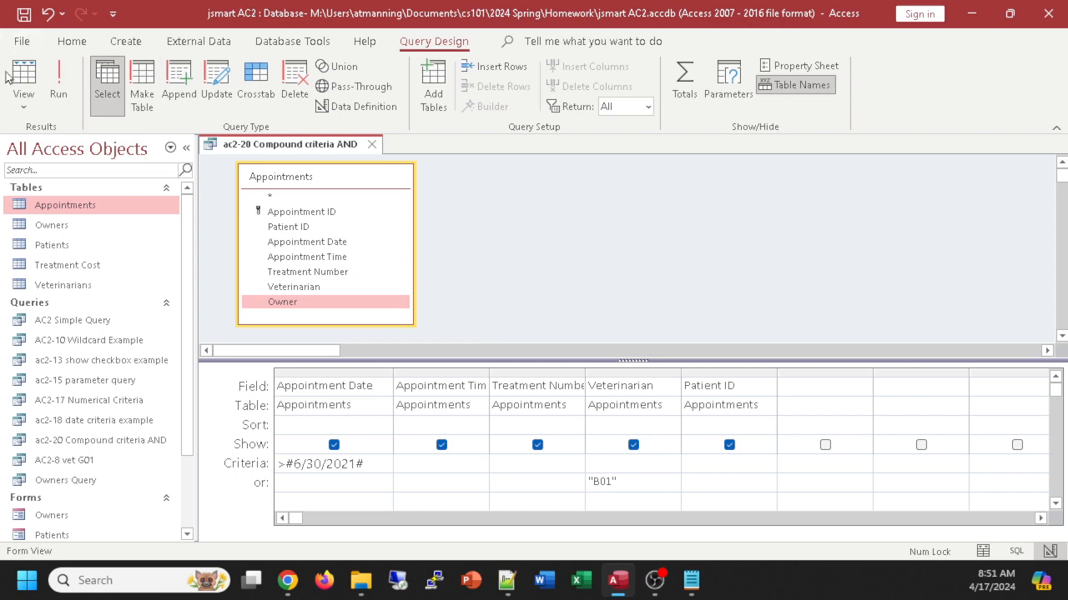
Look over the query's SQL statement once more and go back to the design grid.
click(24, 105)
click(42, 138)
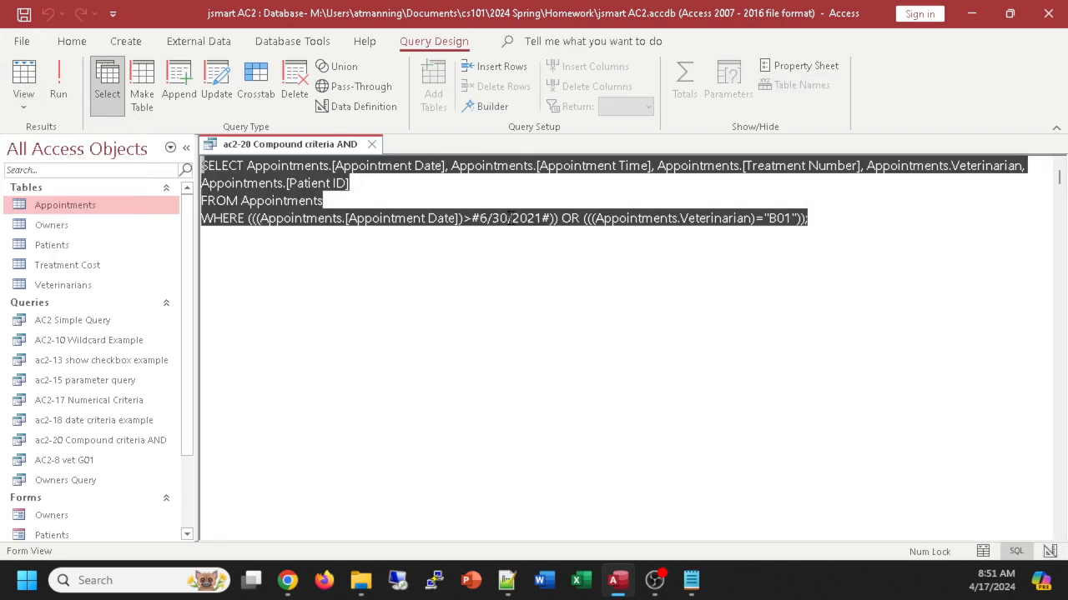
click(675, 291)
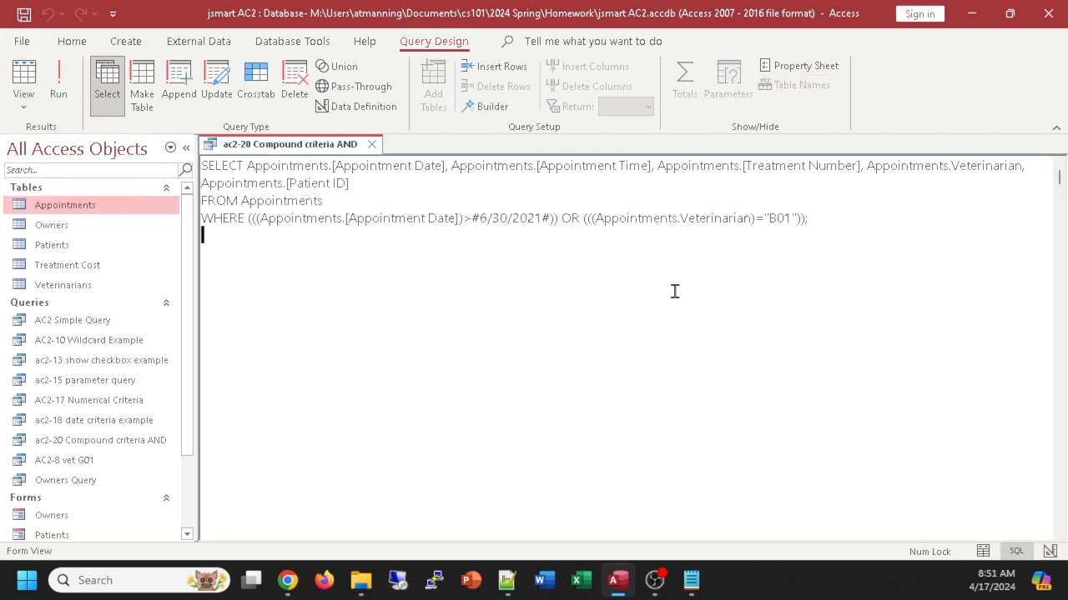
click(24, 105)
click(45, 219)
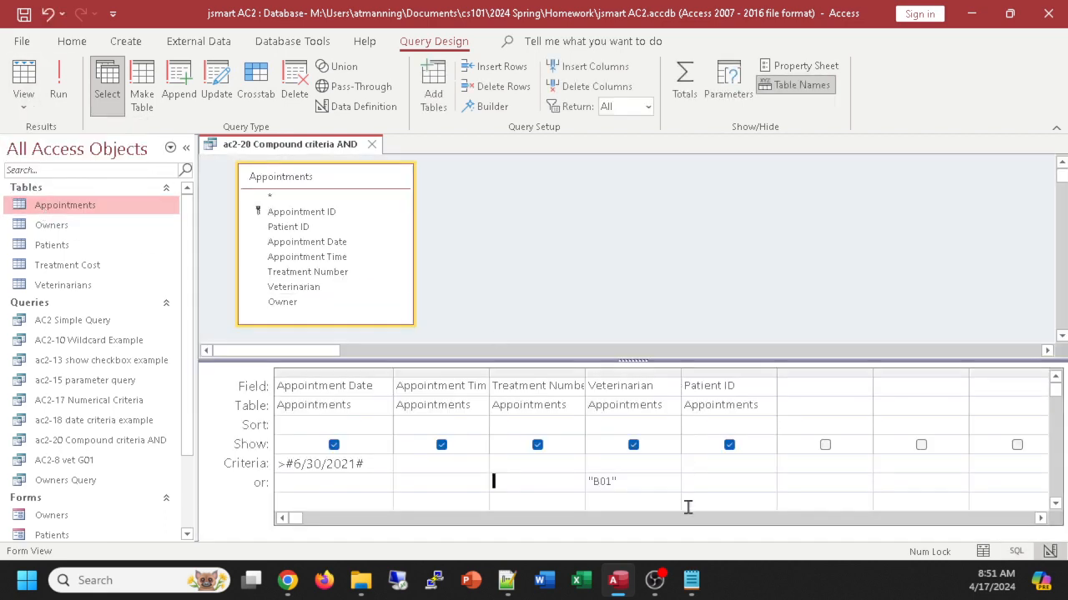
Move the Veterinarian criterion B01 down to the second or row and run the query to check its results.
drag(635, 483, 586, 483)
key(Delete)
click(619, 498)
text(B01)
click(710, 496)
click(58, 88)
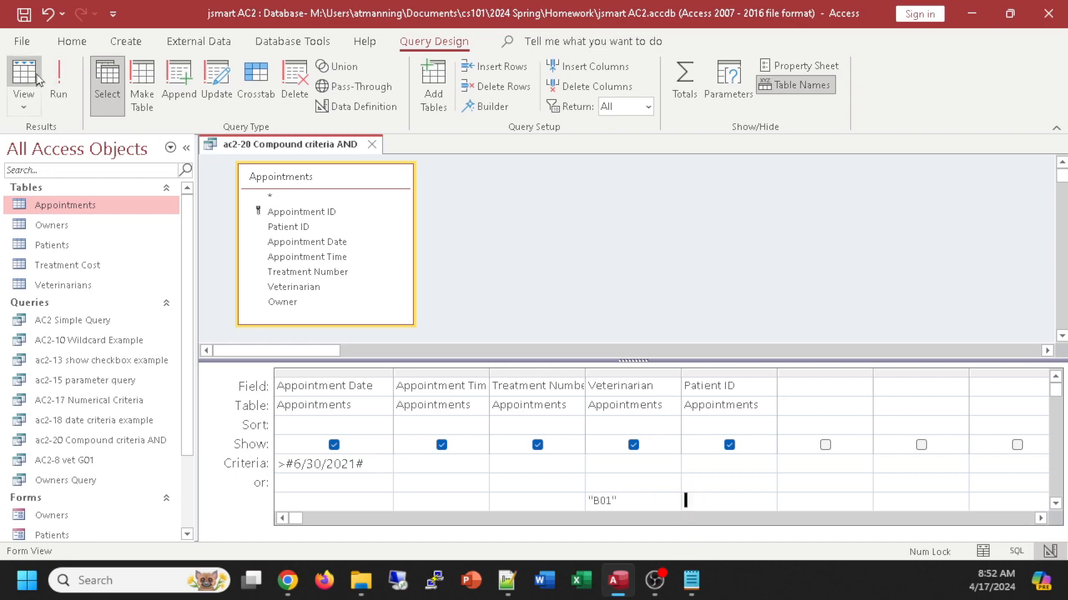
click(27, 79)
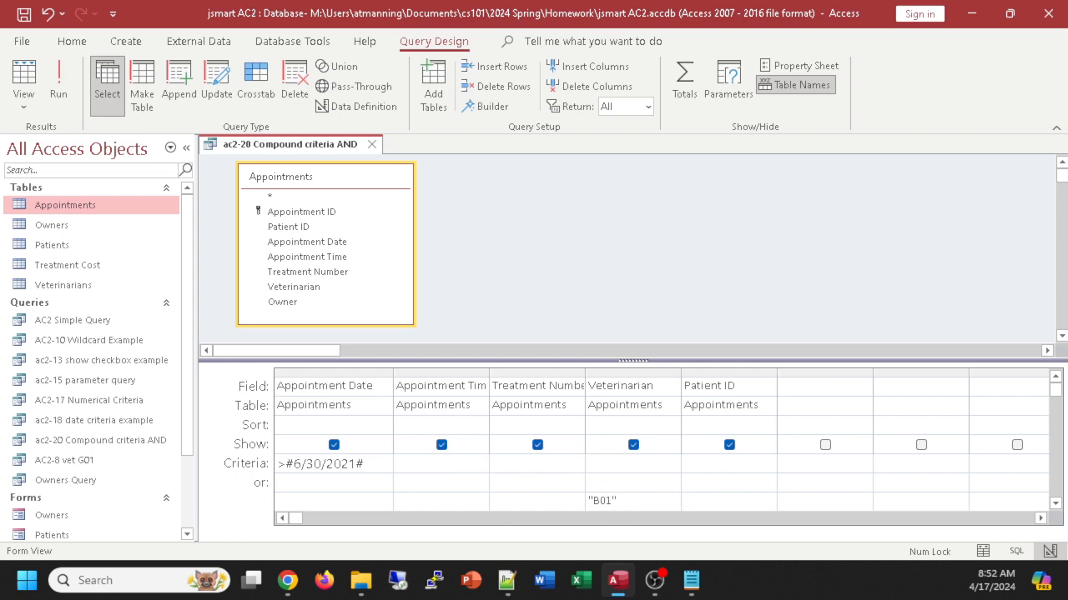
Save a copy of the modified query as "ac2-21 compound criteria OR".
key(alt+Tab)
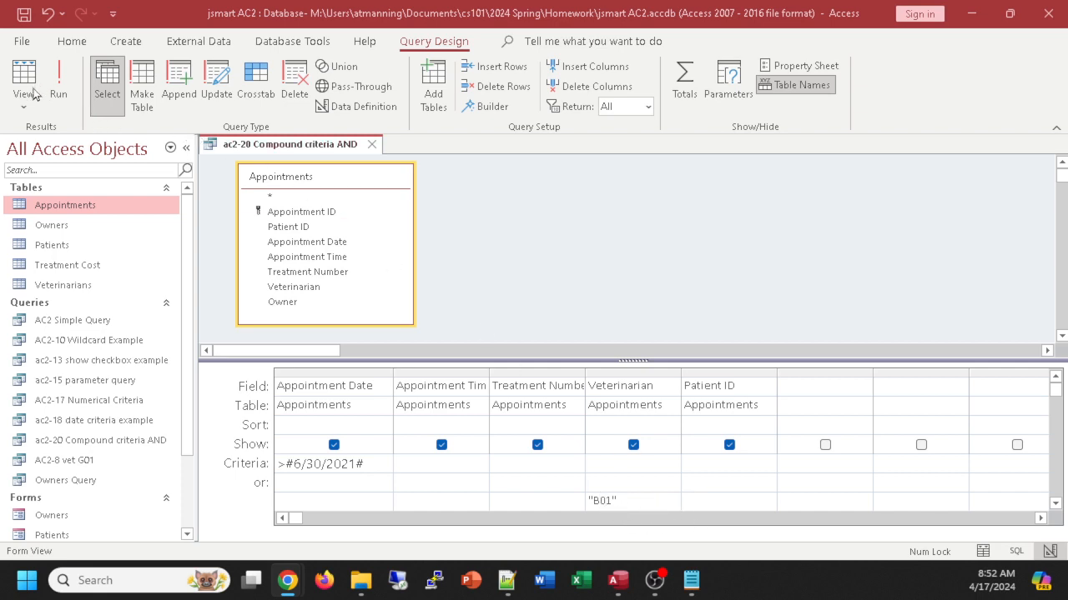
key(alt+Tab)
click(25, 42)
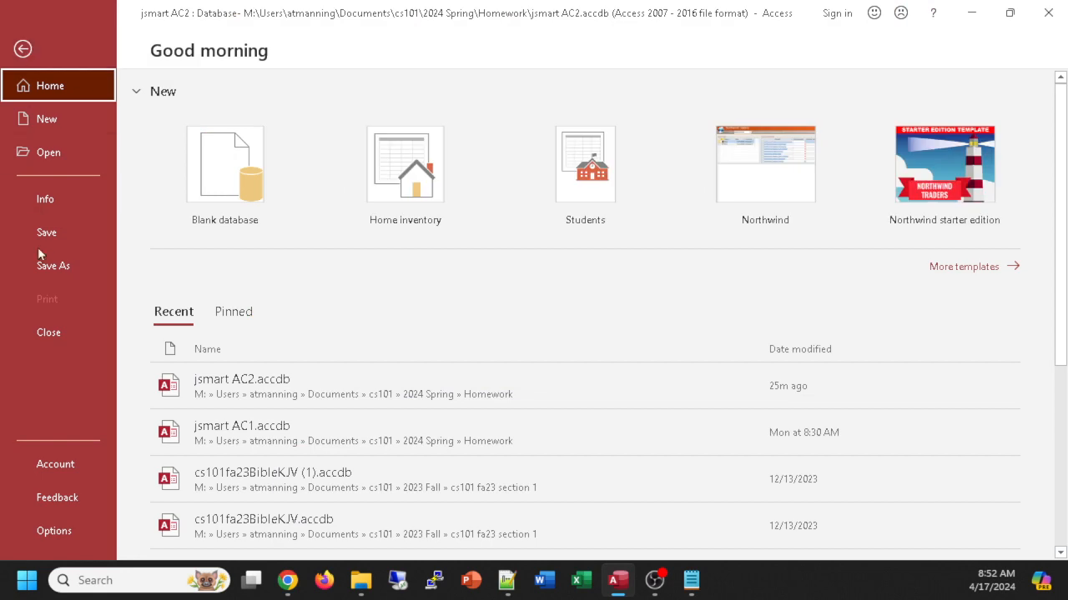
click(46, 265)
click(229, 191)
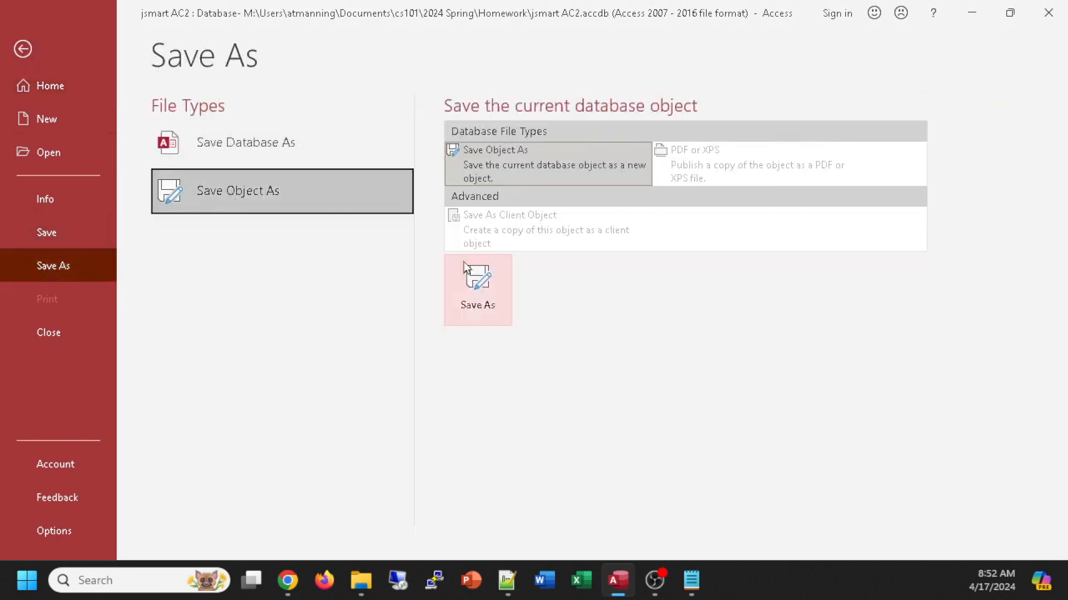
click(478, 290)
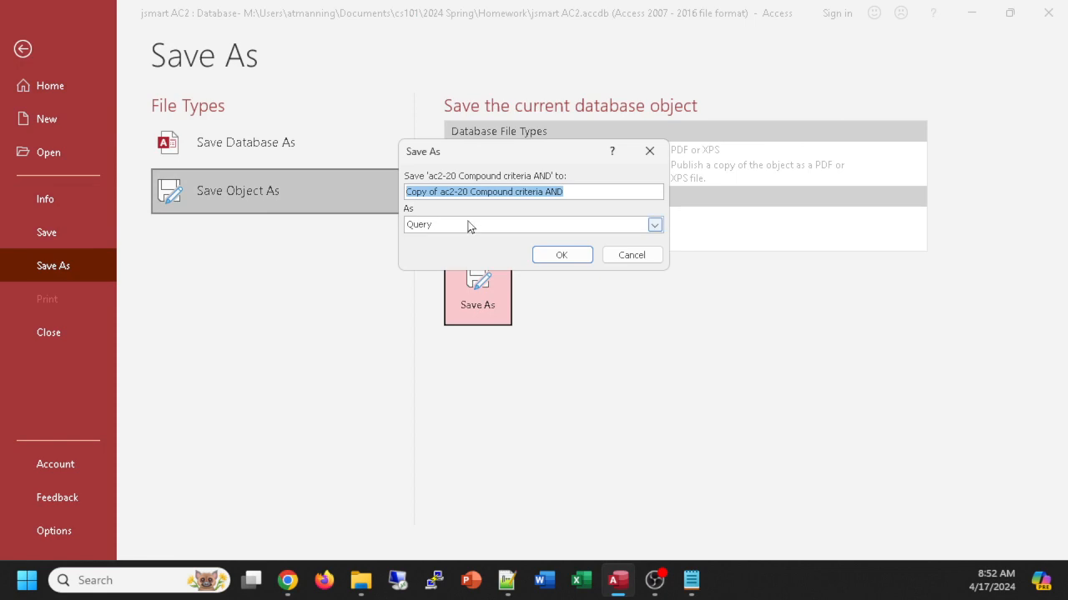
text(ac)
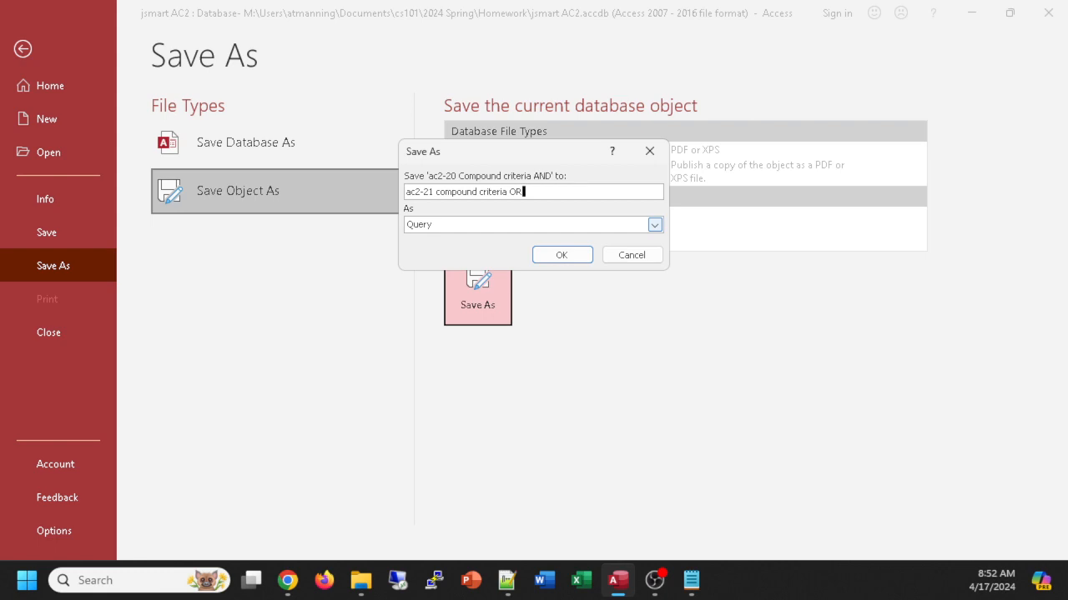
click(587, 256)
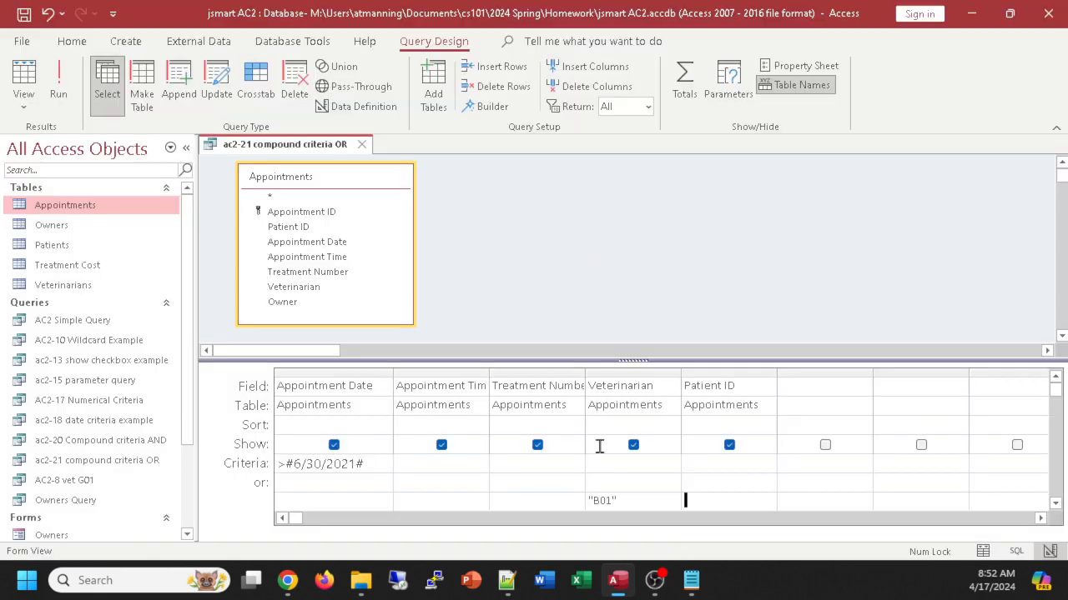
Review the Veterinarian and Appointment Date criteria in the design grid and switch to Chrome.
drag(626, 498, 515, 491)
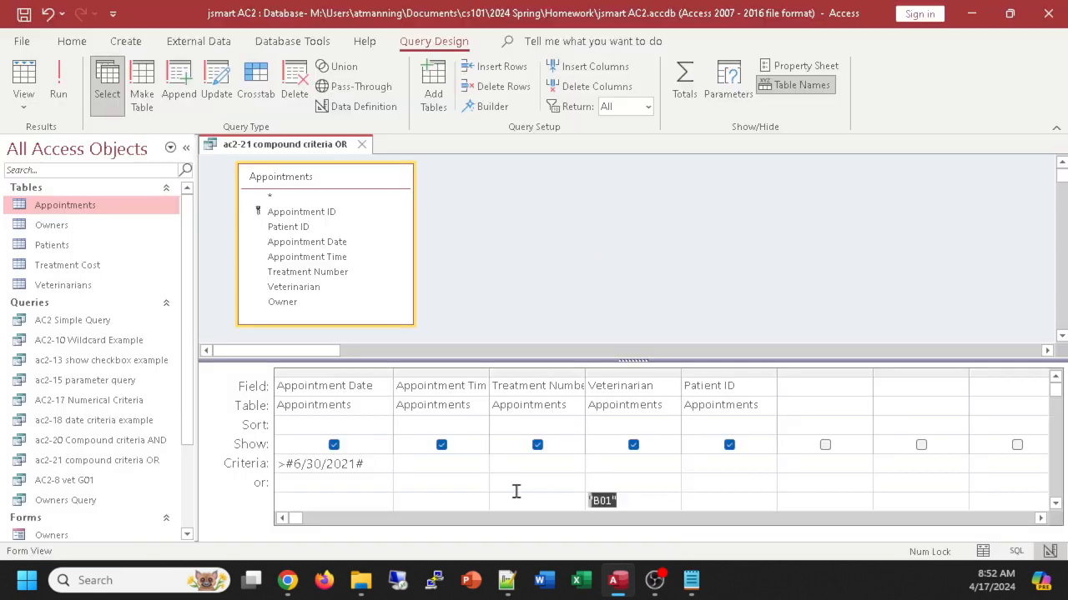
click(347, 466)
click(287, 580)
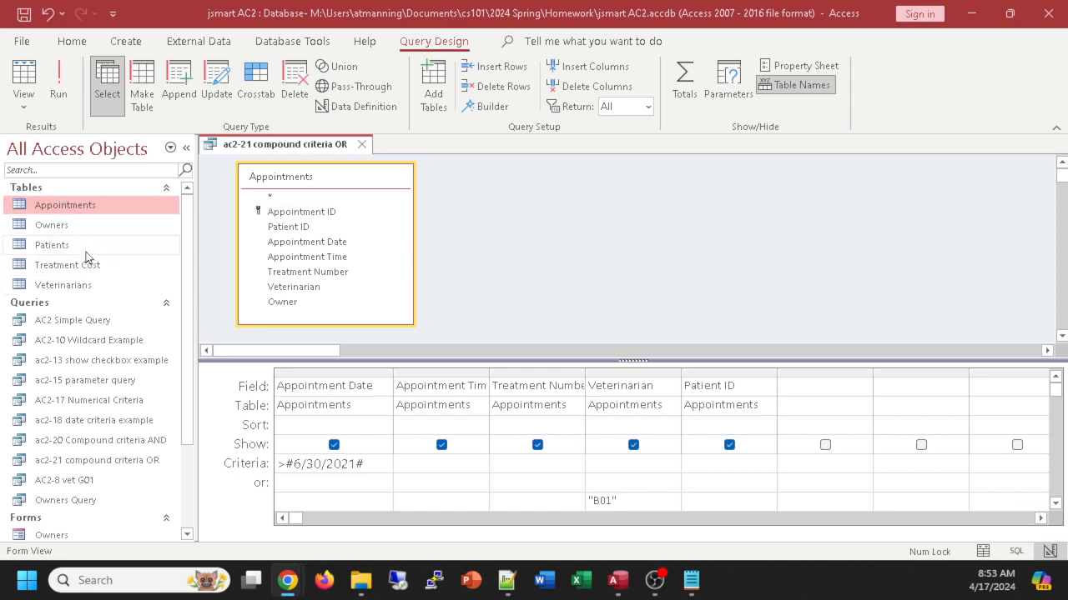
Look over the records in the Appointments and Owners tables, and close both tables and the compound OR query.
double_click(58, 209)
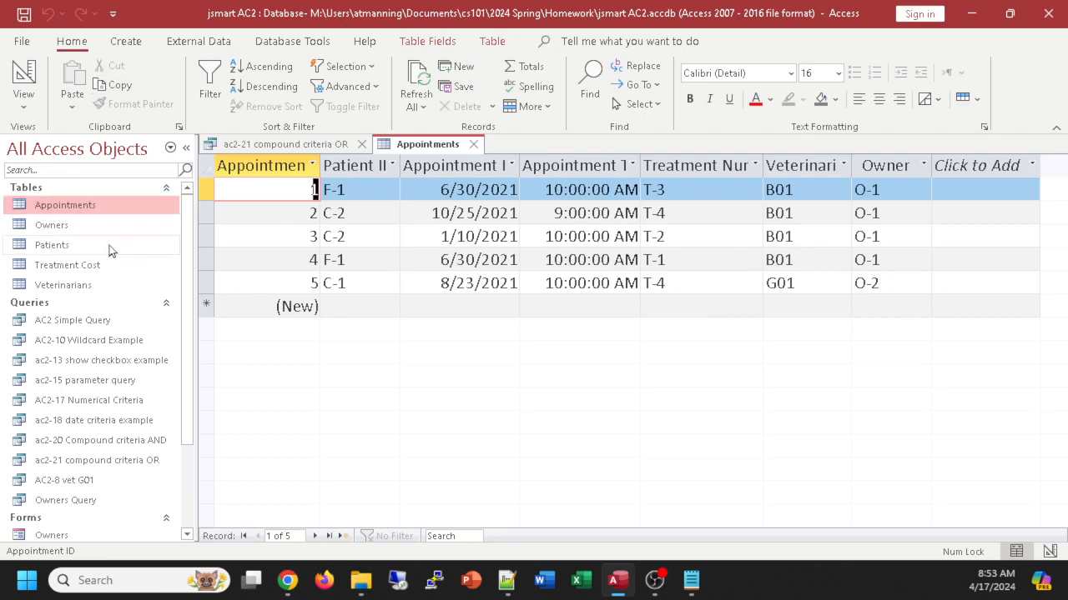
double_click(45, 226)
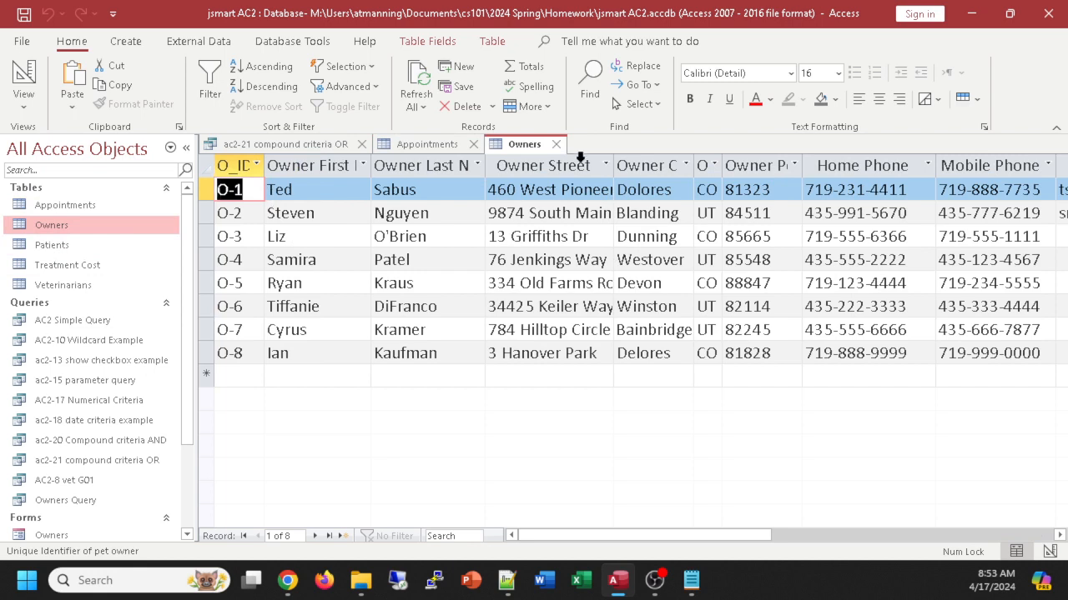
click(555, 144)
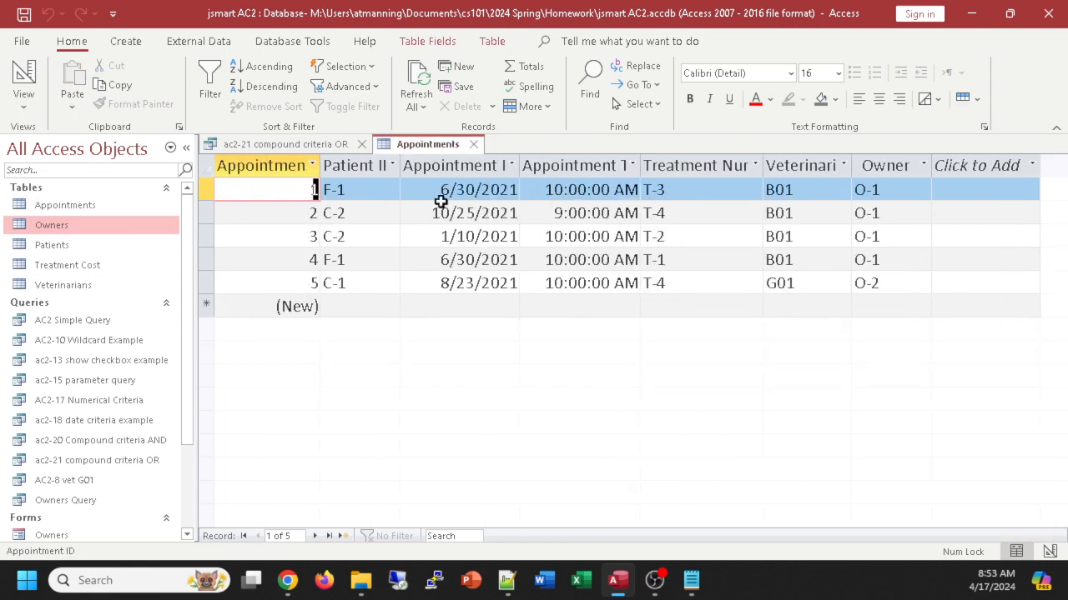
click(480, 146)
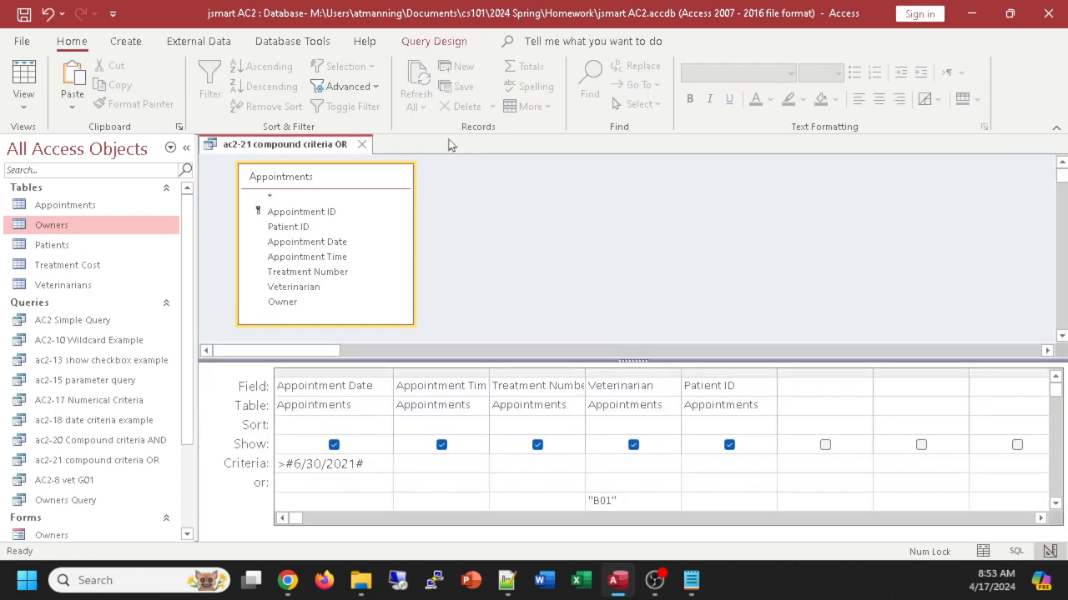
click(361, 144)
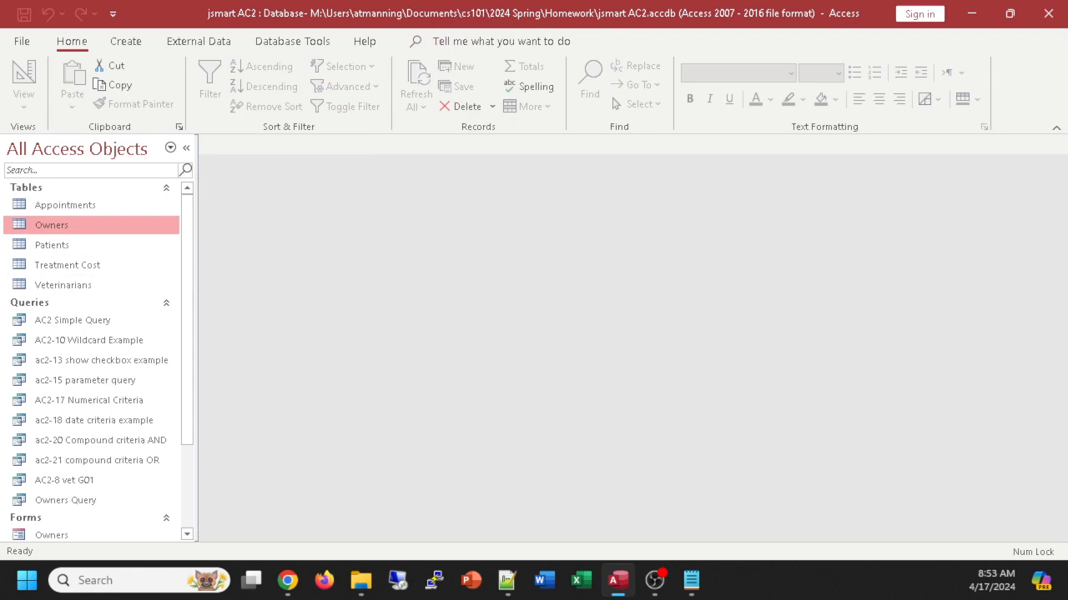
Look over the treatments and costs in the Treatment Cost table and close it.
click(287, 580)
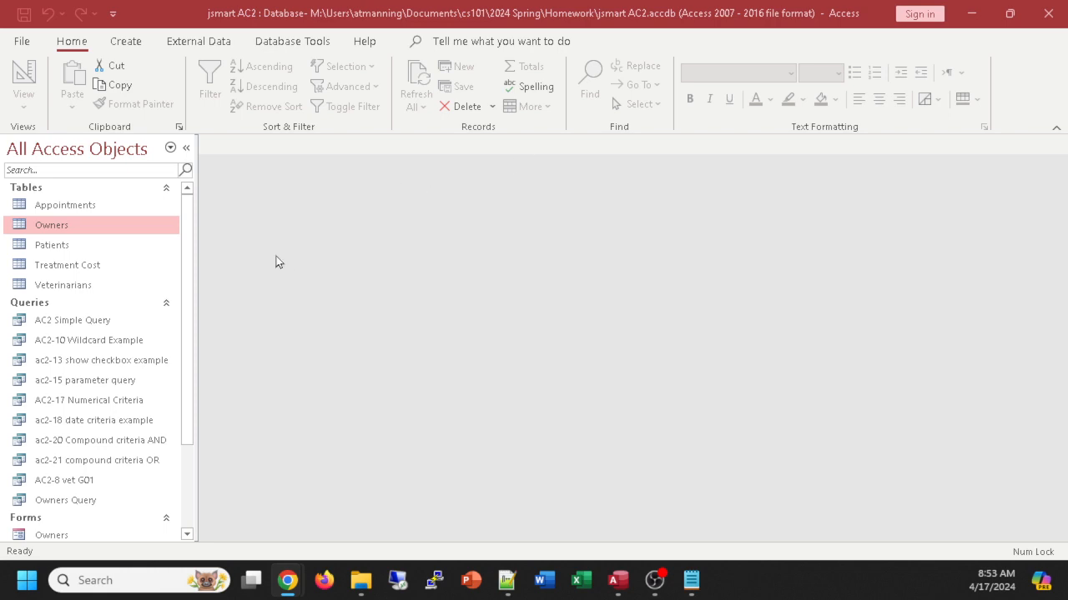
double_click(67, 266)
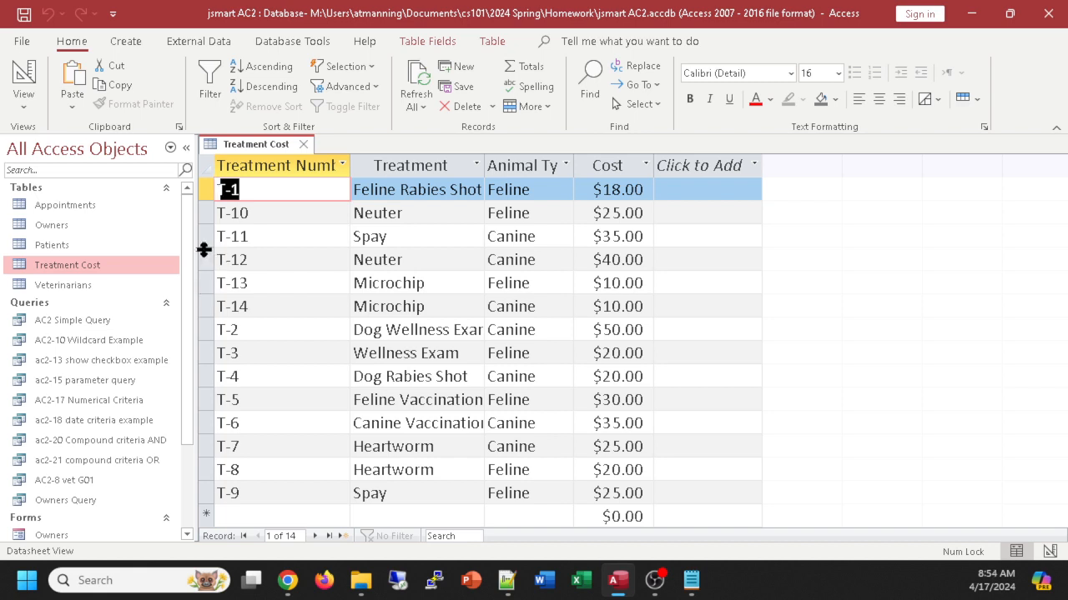
click(304, 145)
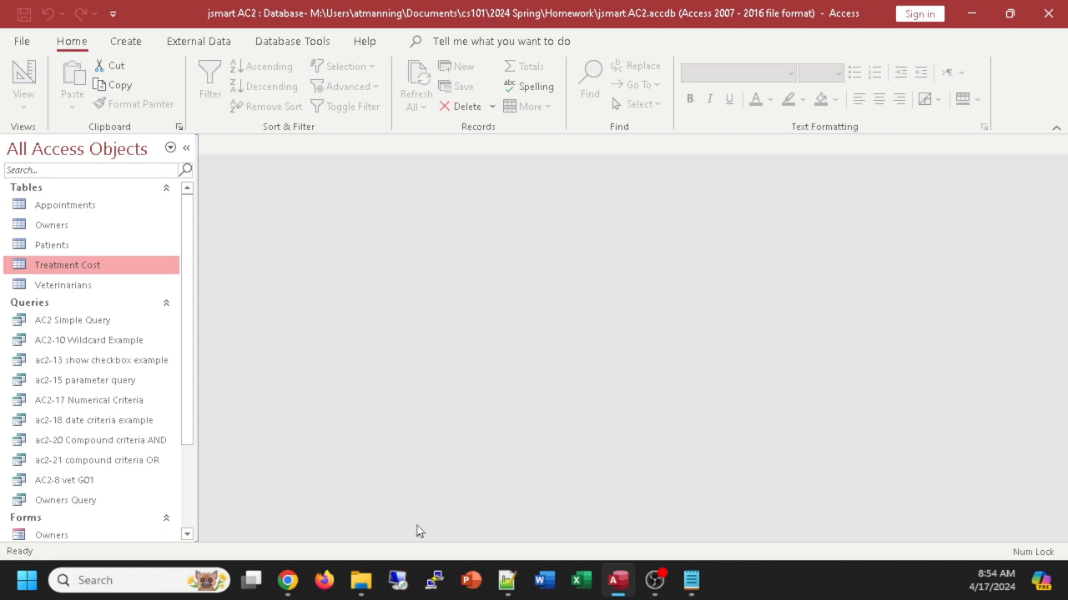
click(360, 584)
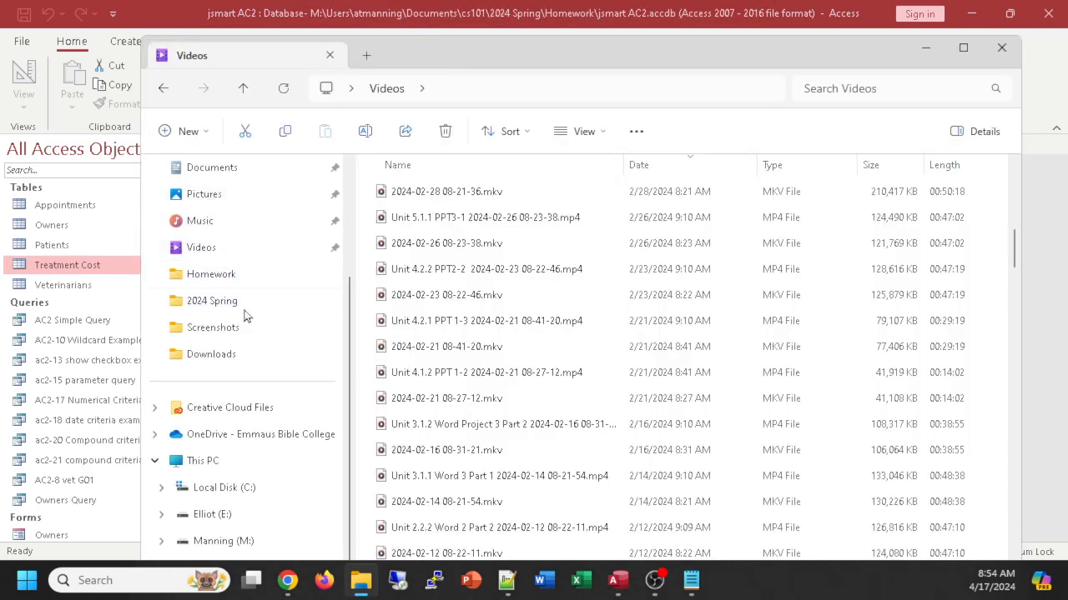
click(243, 540)
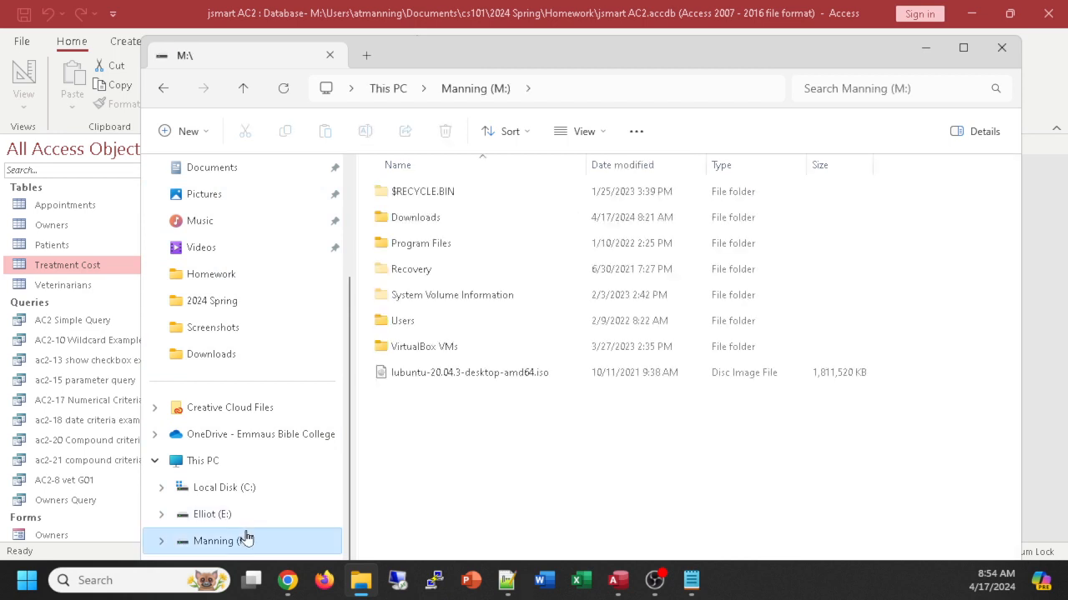
double_click(412, 324)
double_click(418, 218)
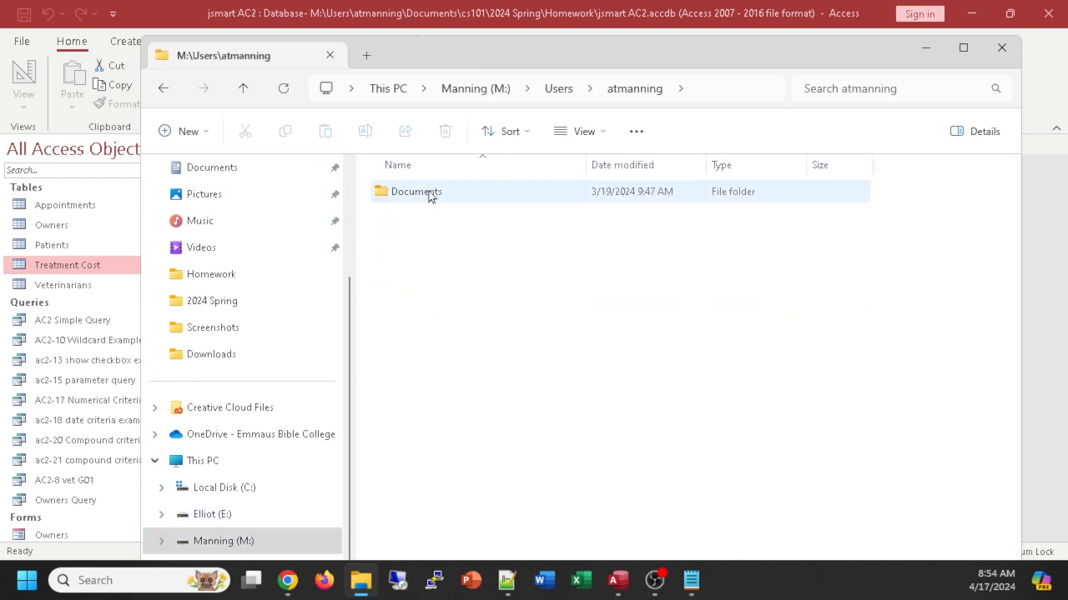
double_click(428, 195)
double_click(404, 268)
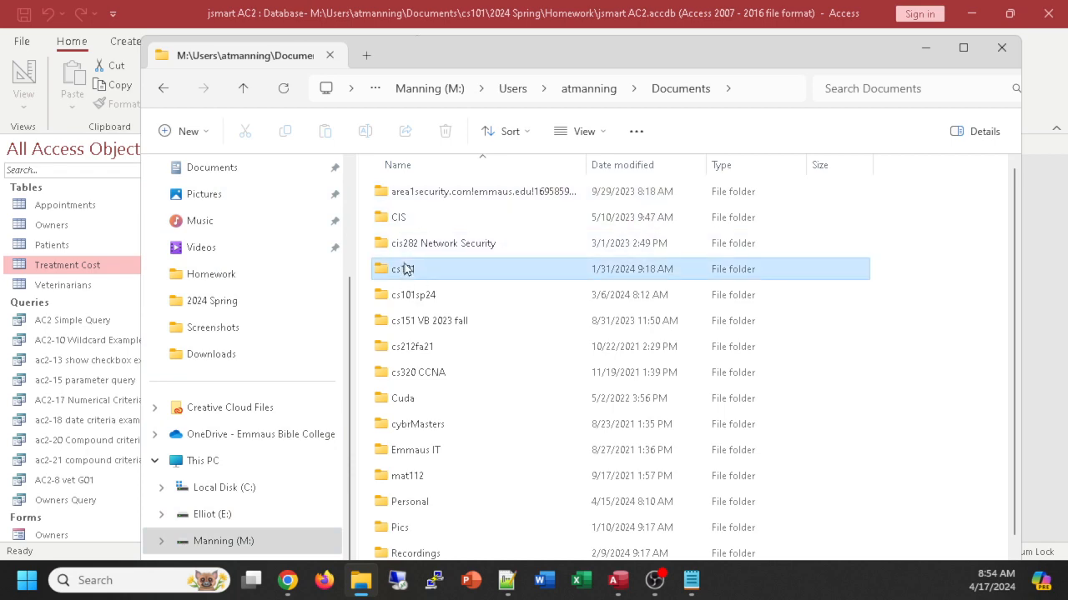
double_click(442, 320)
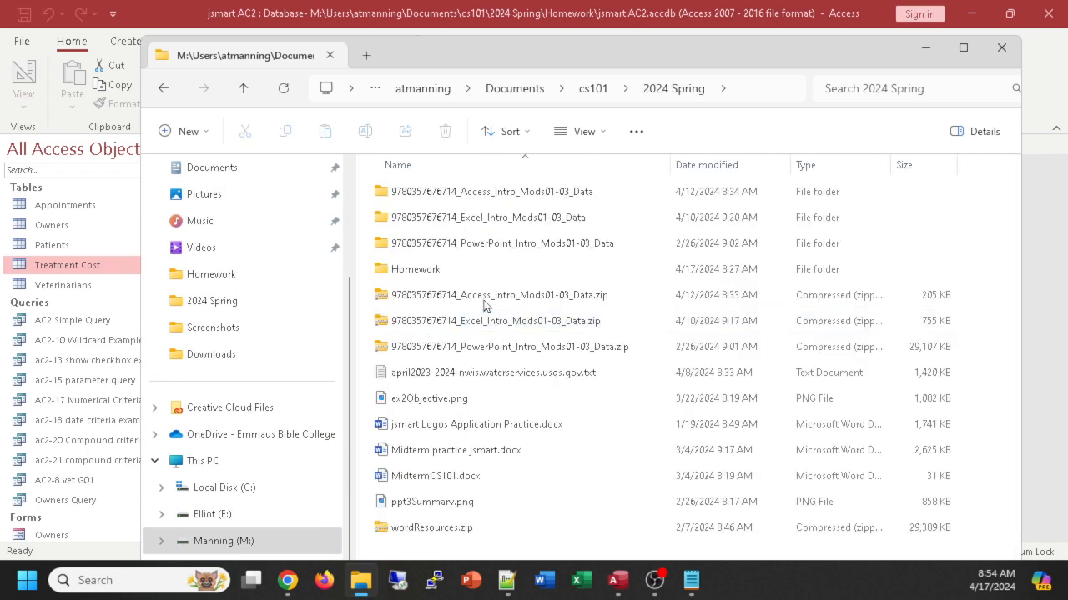
double_click(510, 192)
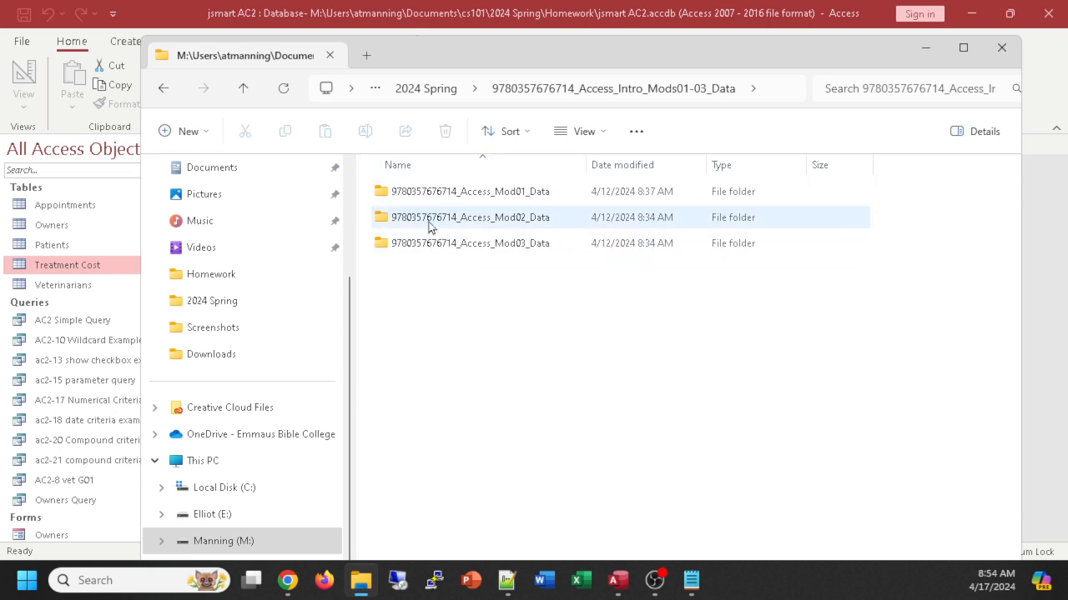
double_click(469, 221)
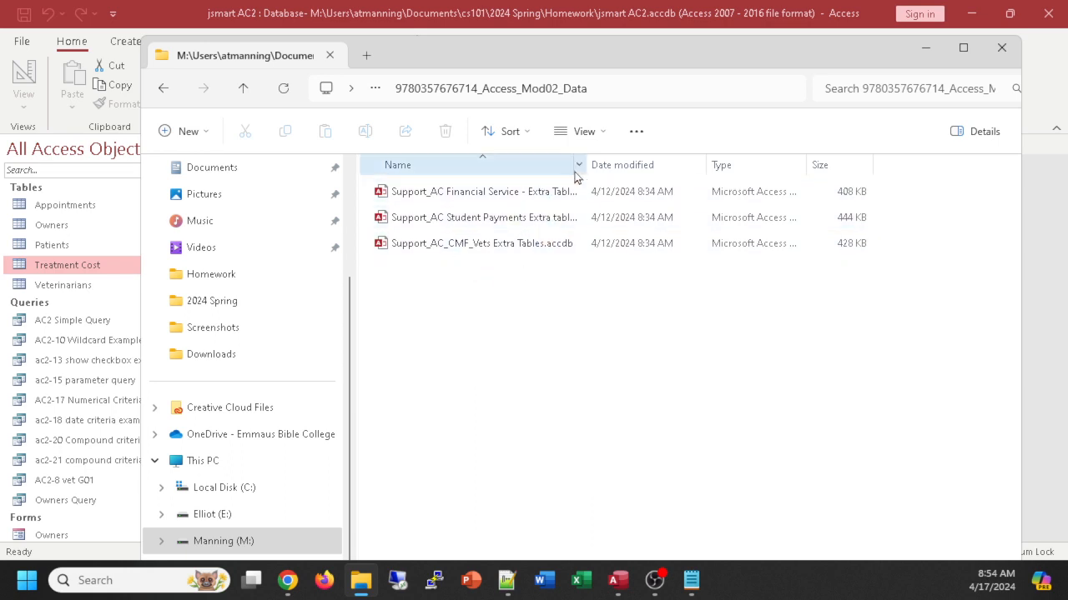
drag(586, 165, 743, 155)
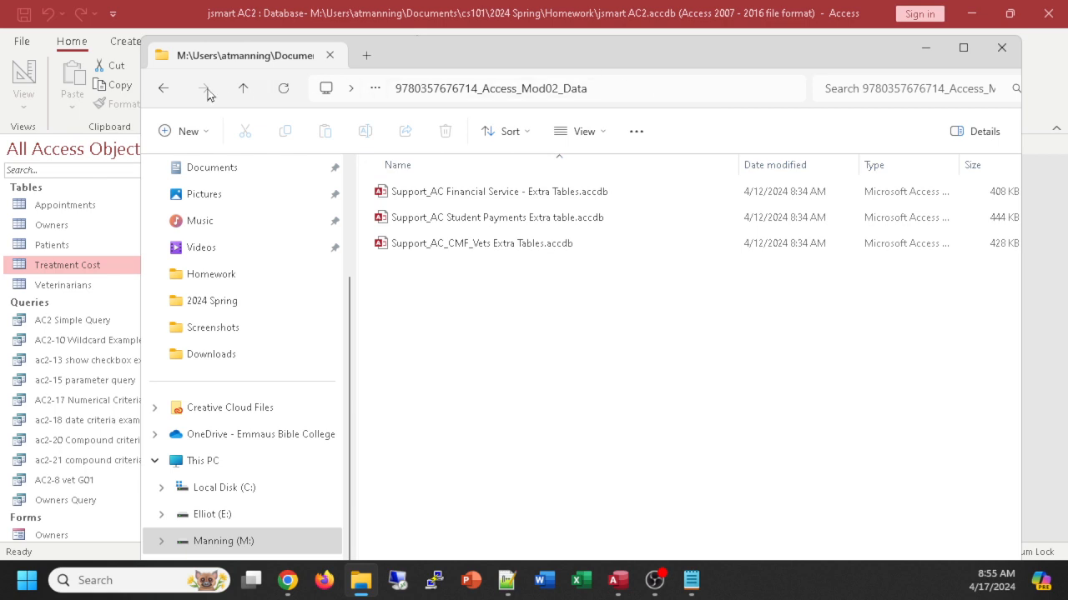
click(243, 89)
click(244, 89)
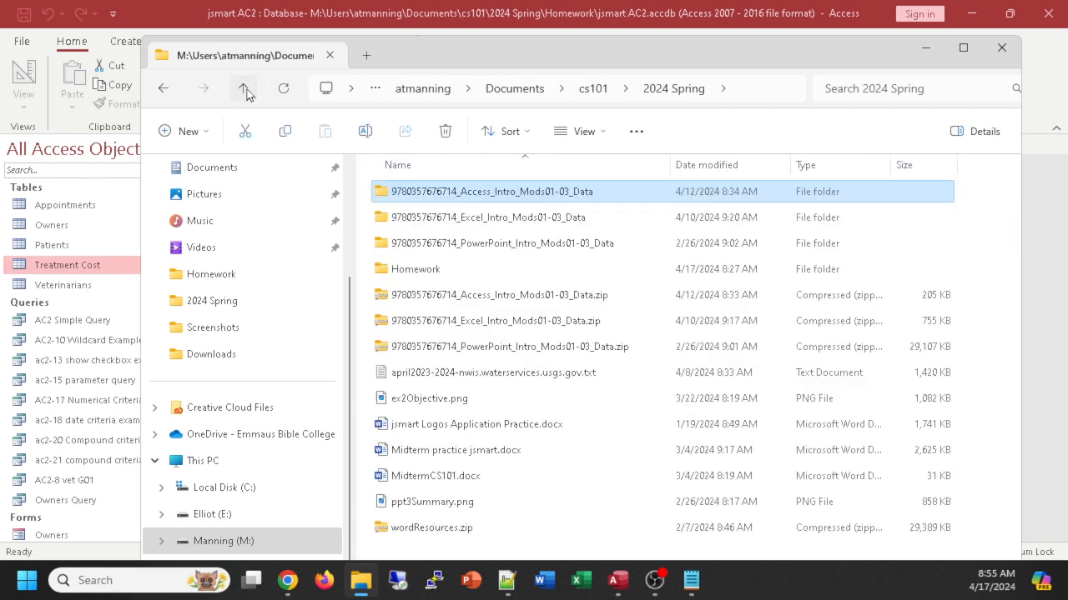
double_click(531, 305)
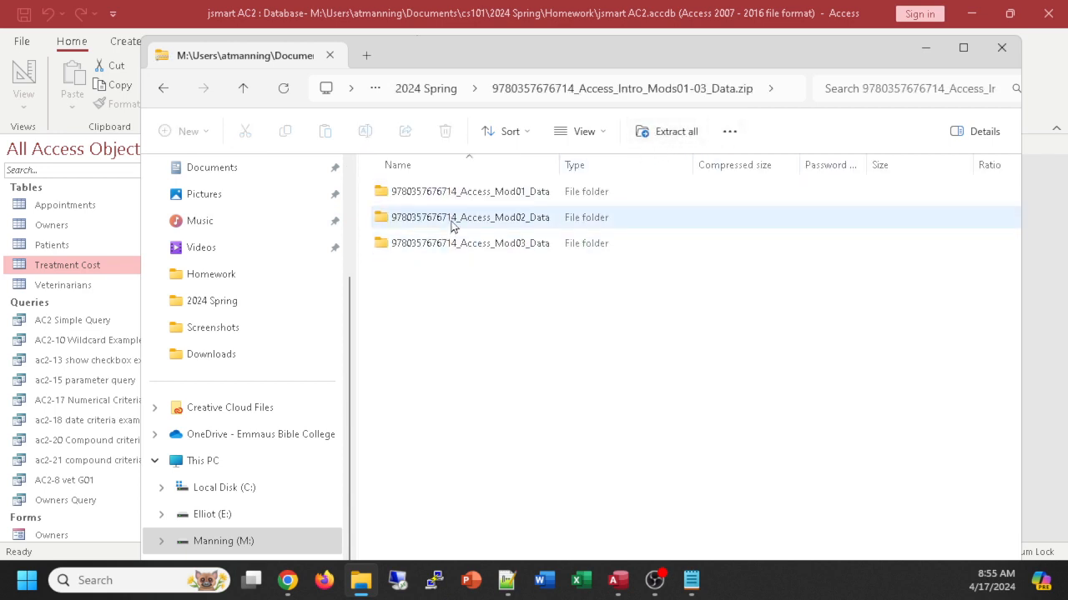
click(162, 88)
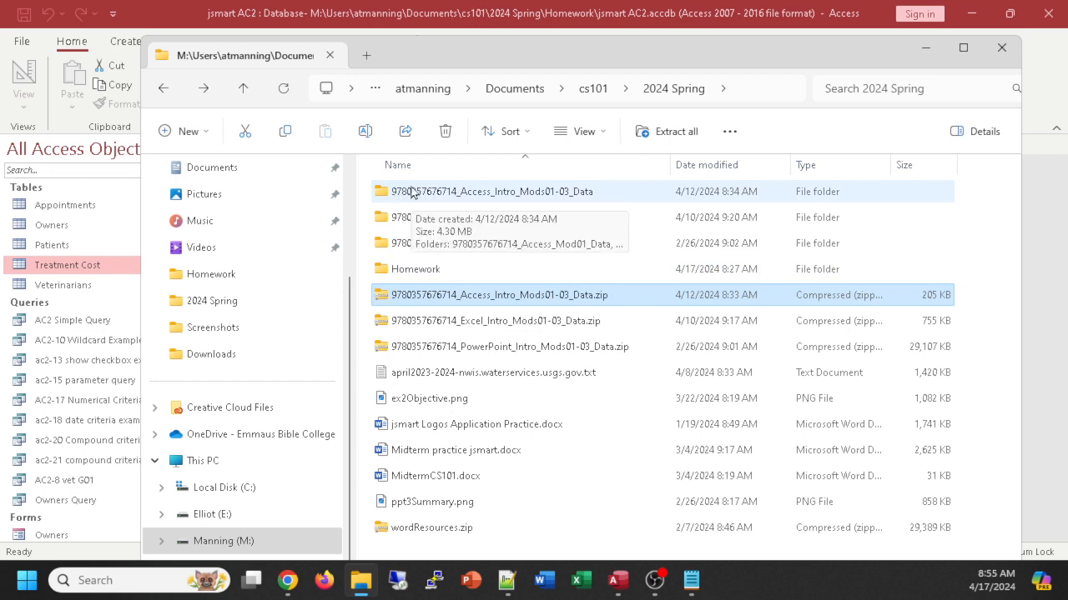
click(167, 21)
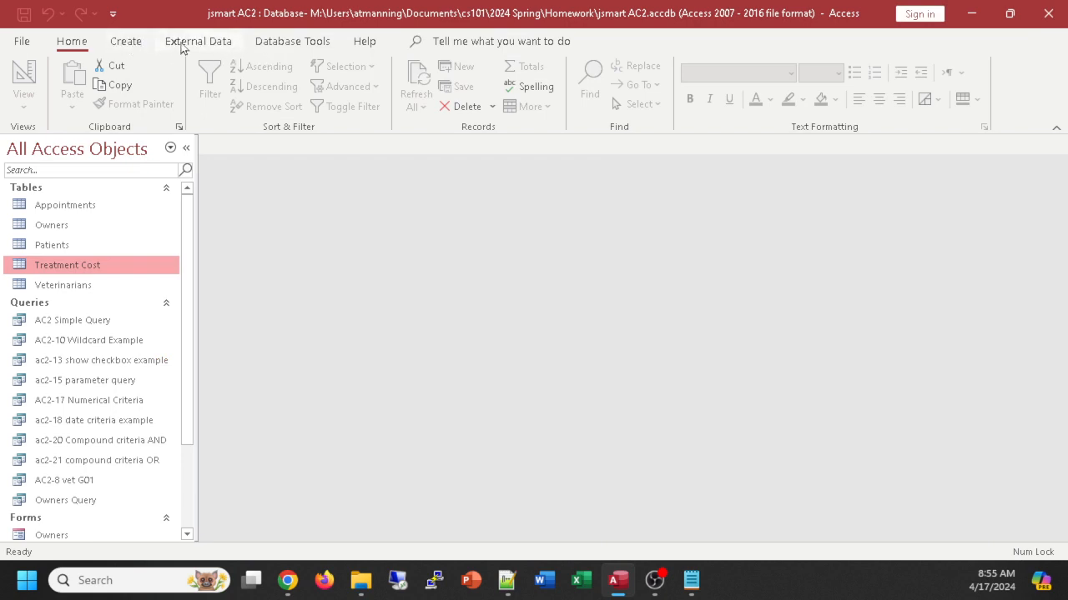
Start an external data import from another Access database and browse for its source file.
click(184, 43)
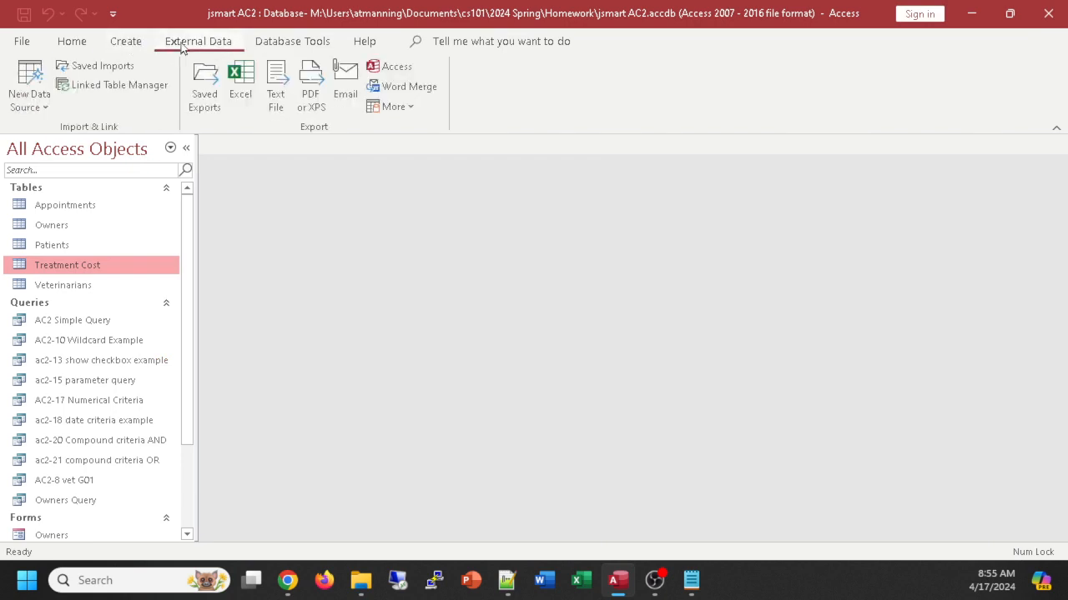
click(24, 105)
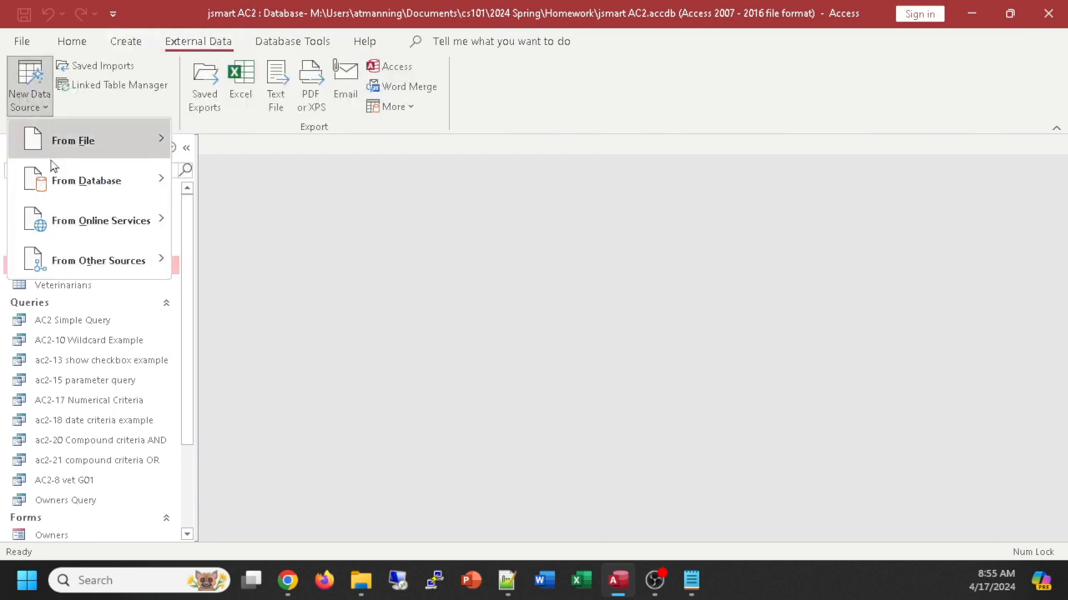
mouse_move(60, 175)
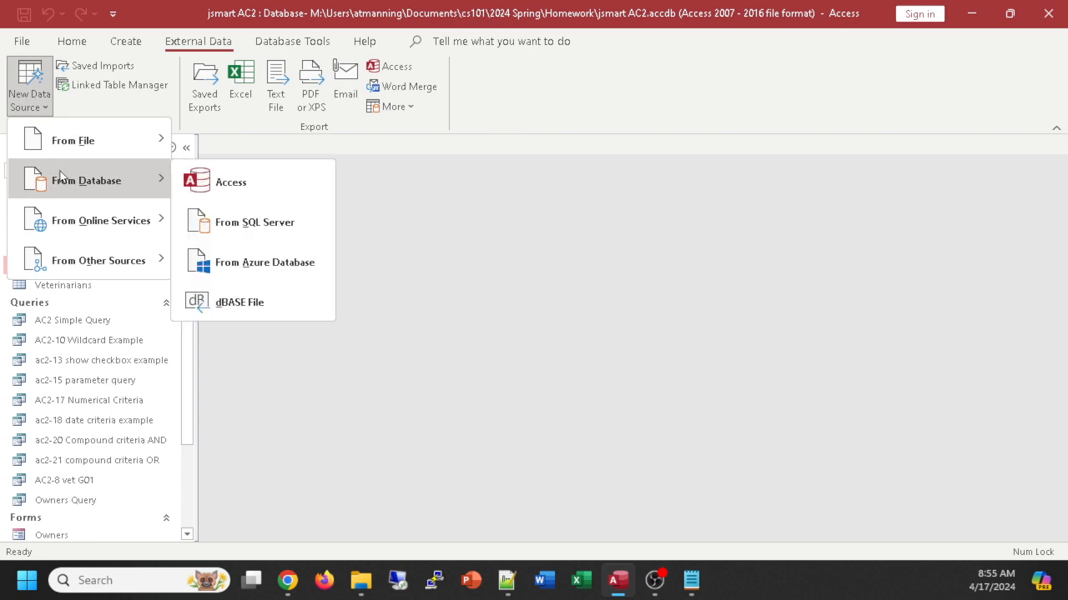
click(248, 175)
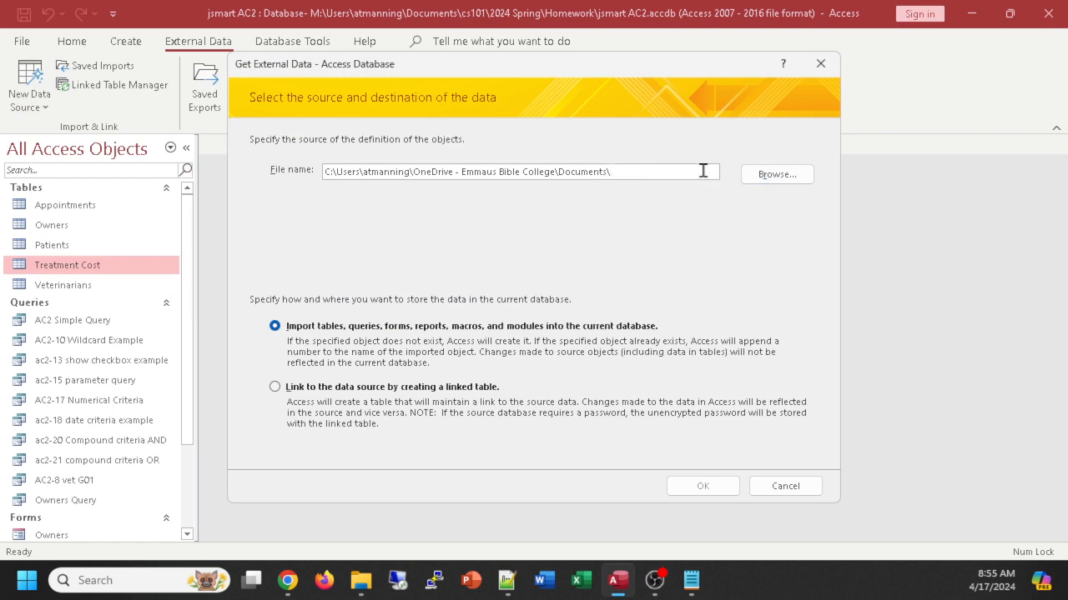
click(767, 177)
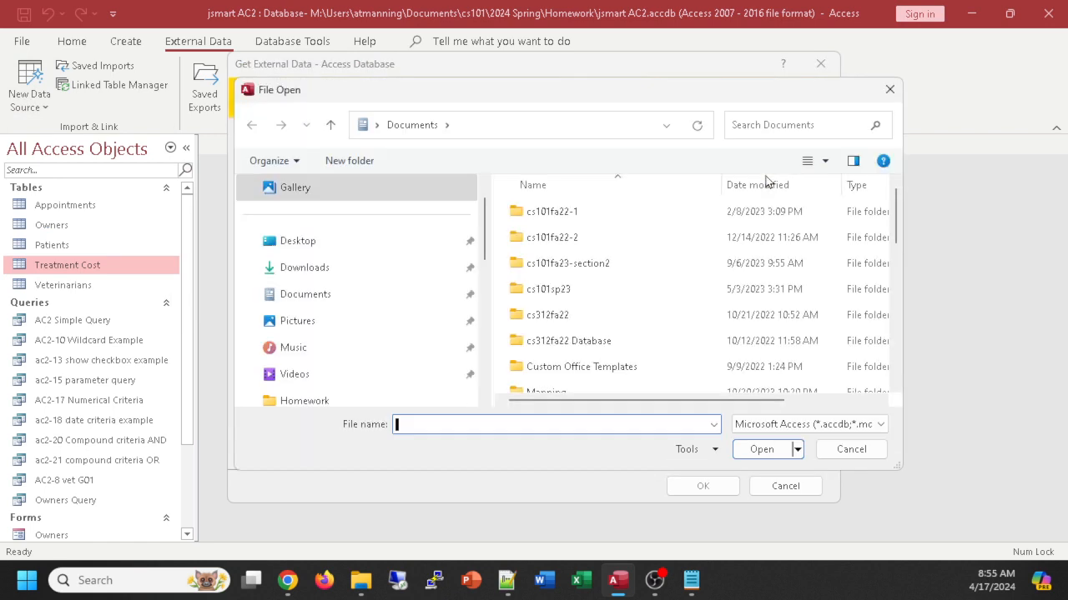
Choose Support_AC_CMF_Vets Extra Tables.accdb from the 2024 Spring Access_Mod02_Data folder on the M: drive as the import source.
scroll(399, 309, down, 3)
scroll(401, 309, down, 2)
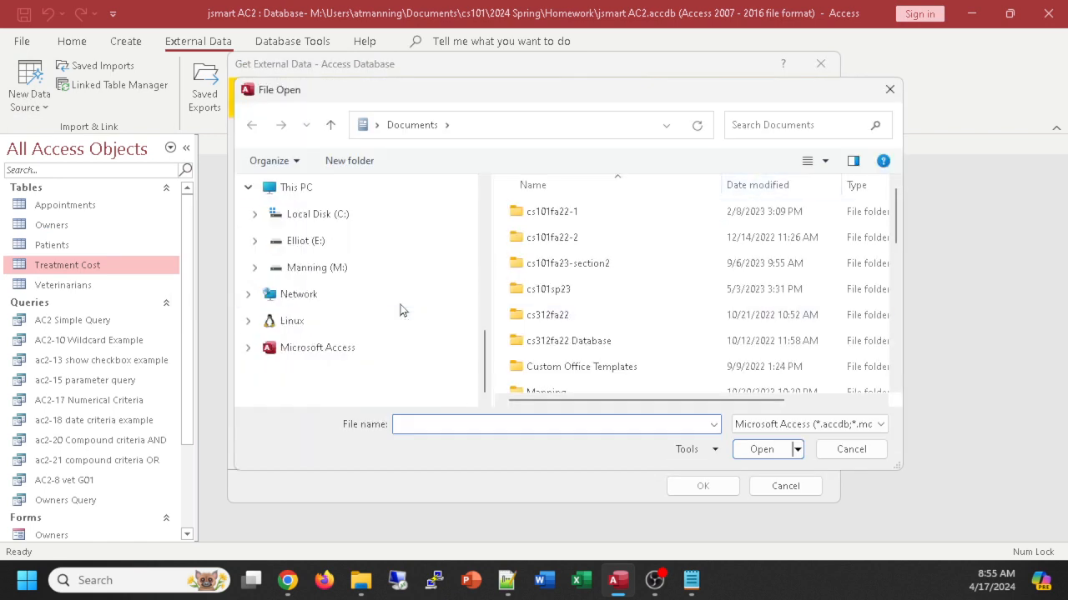
click(317, 272)
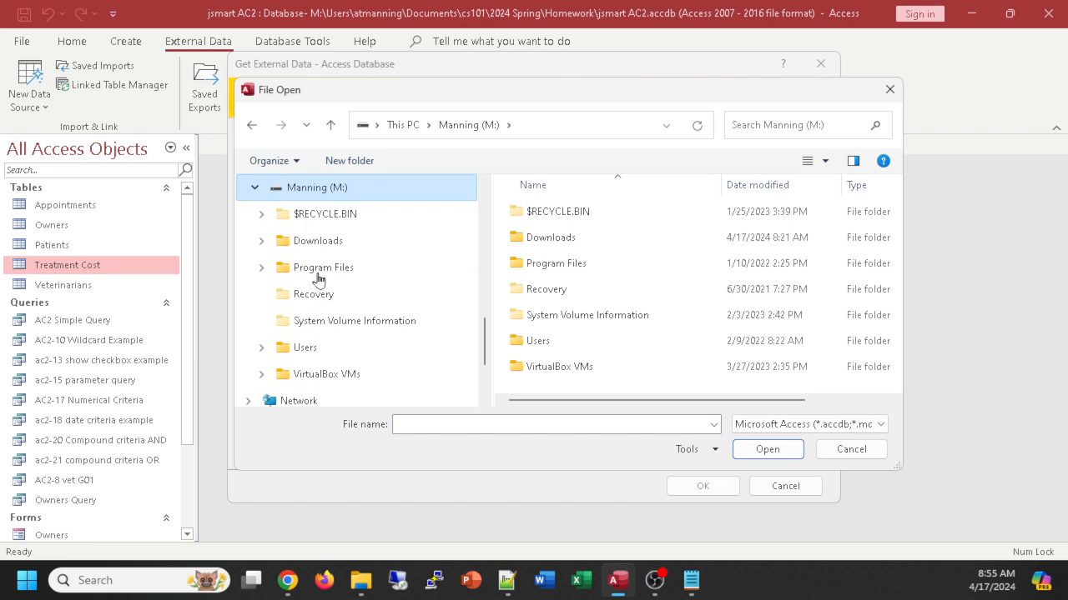
double_click(537, 341)
double_click(527, 241)
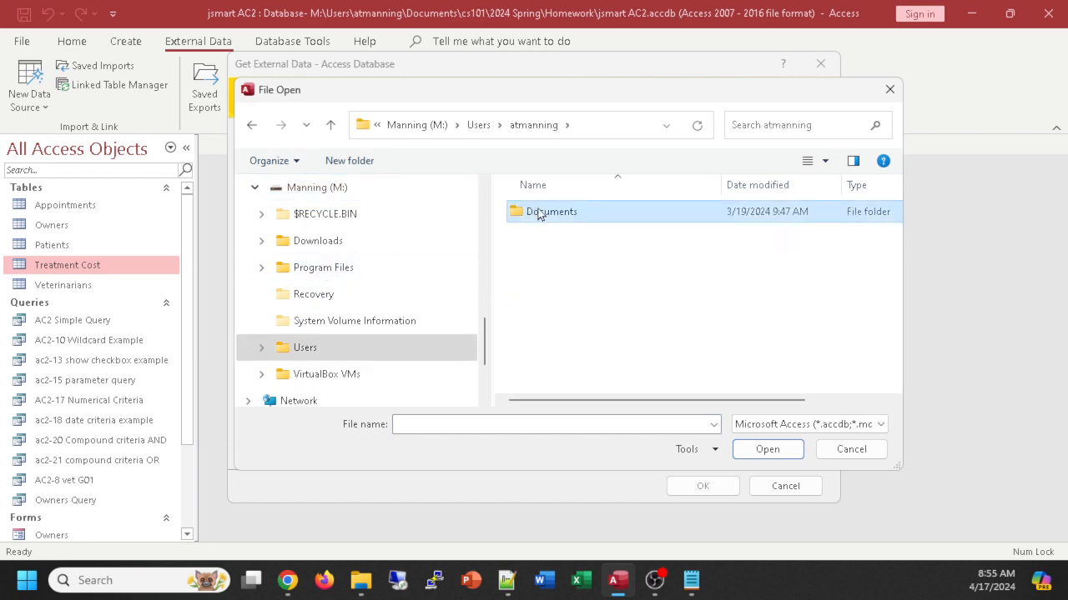
double_click(536, 212)
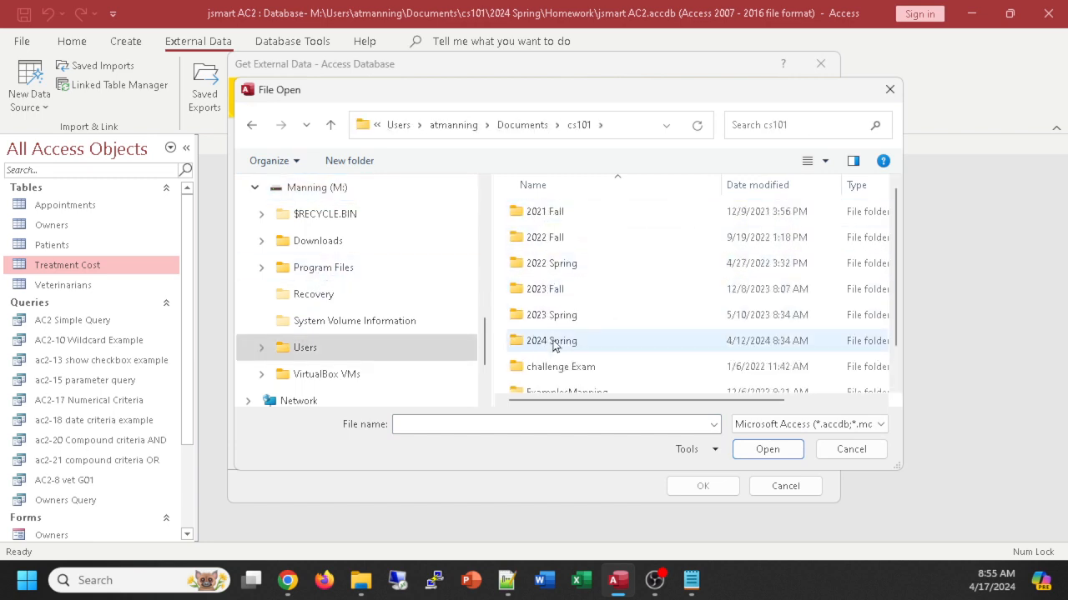
double_click(552, 342)
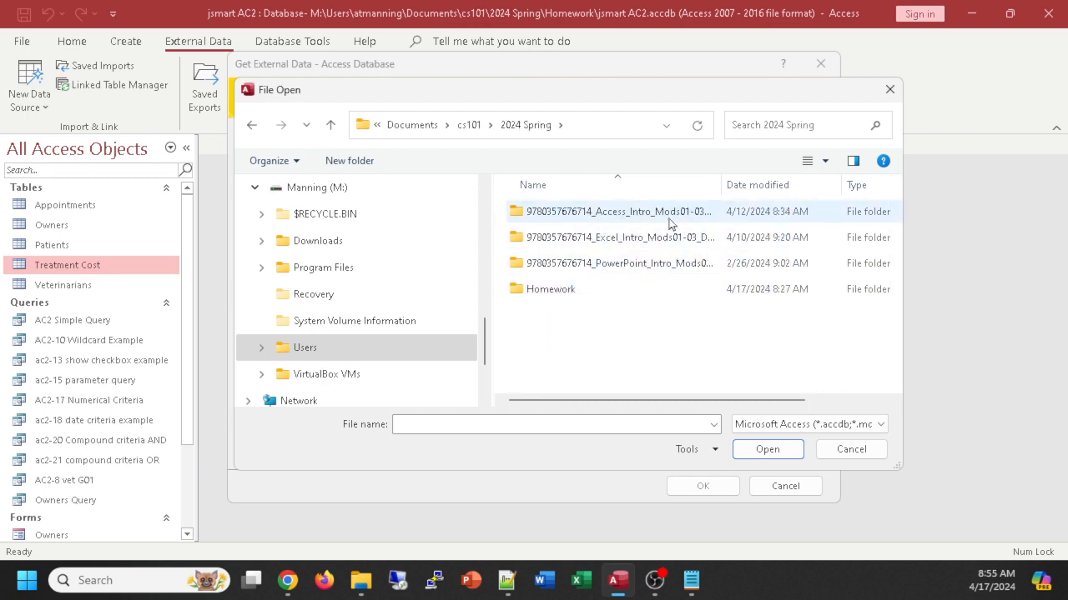
click(644, 221)
double_click(644, 219)
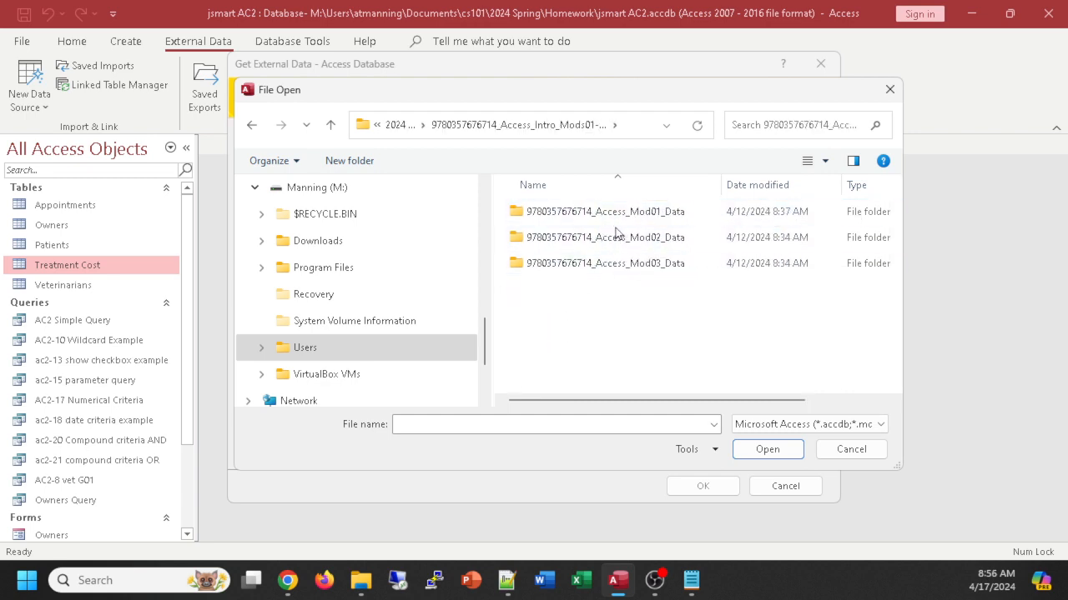
double_click(621, 240)
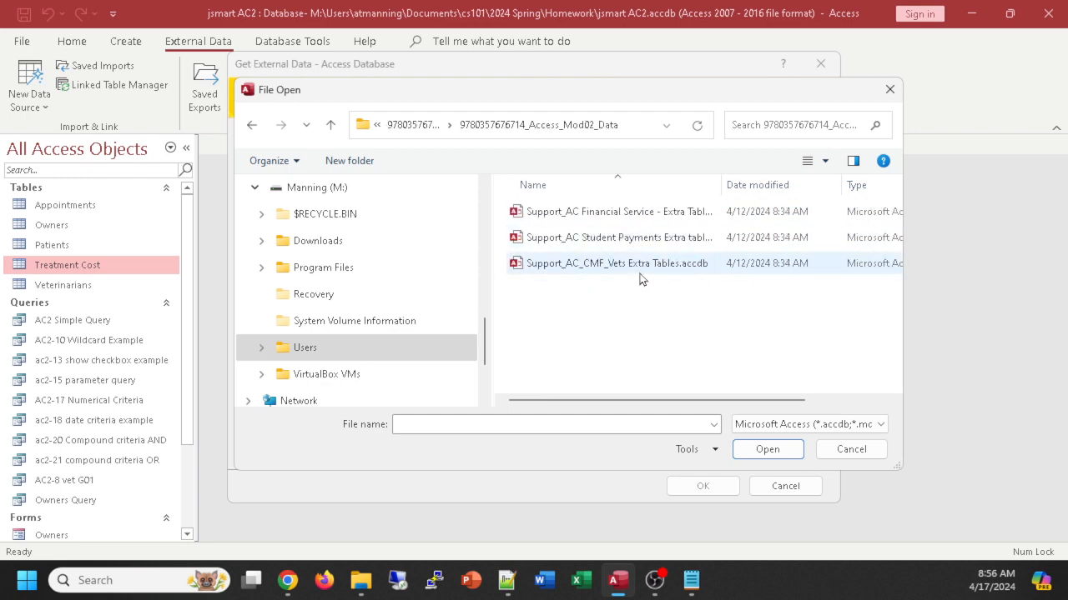
double_click(644, 266)
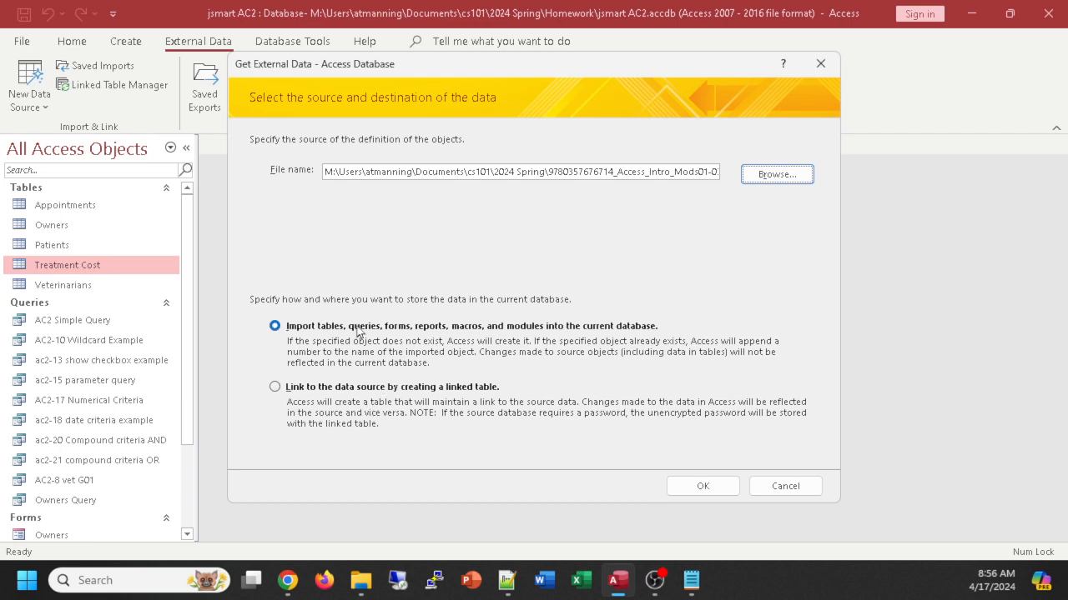
Import the Veterinary Vendors table from the chosen source into the current database without saving the import steps.
click(687, 482)
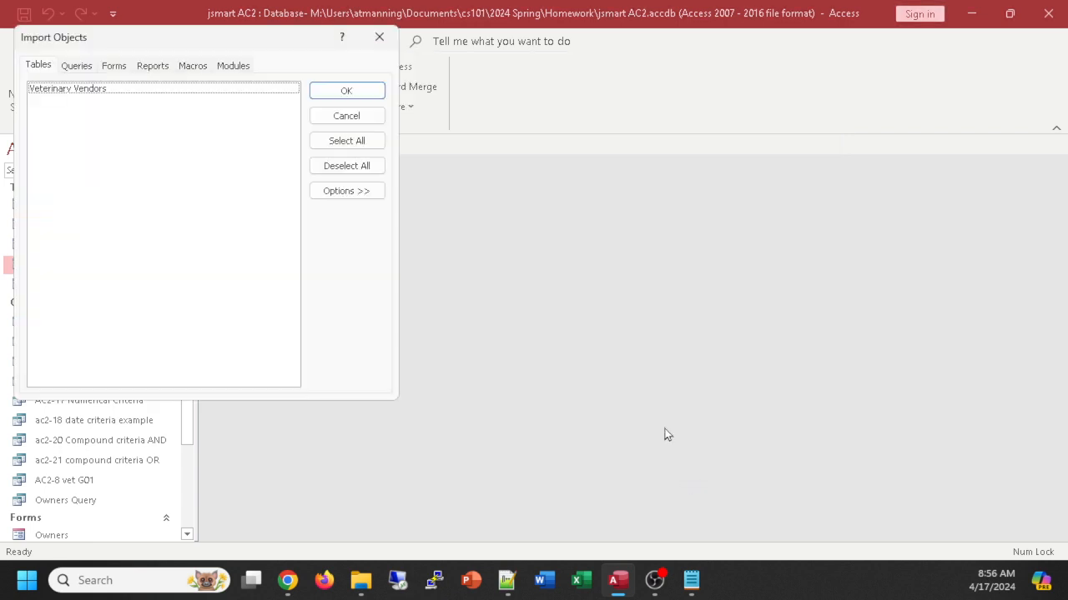
click(52, 90)
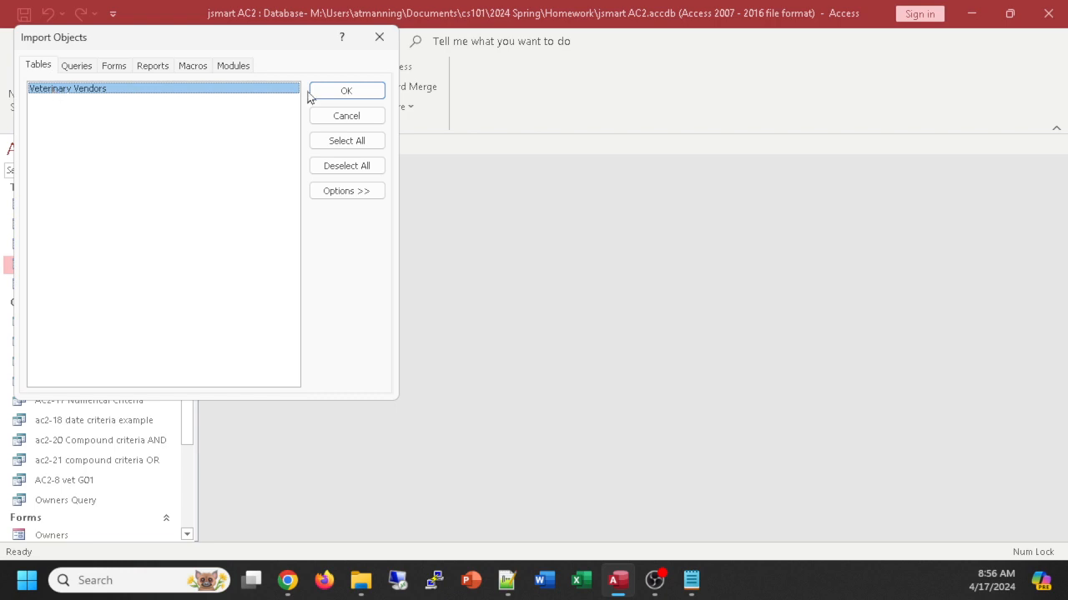
click(343, 91)
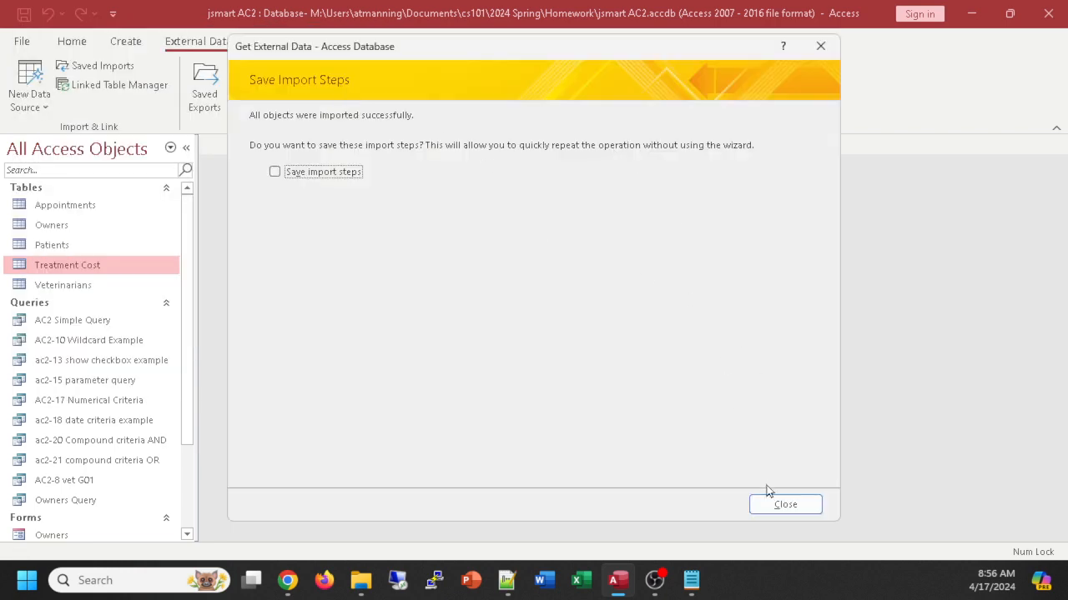
click(773, 505)
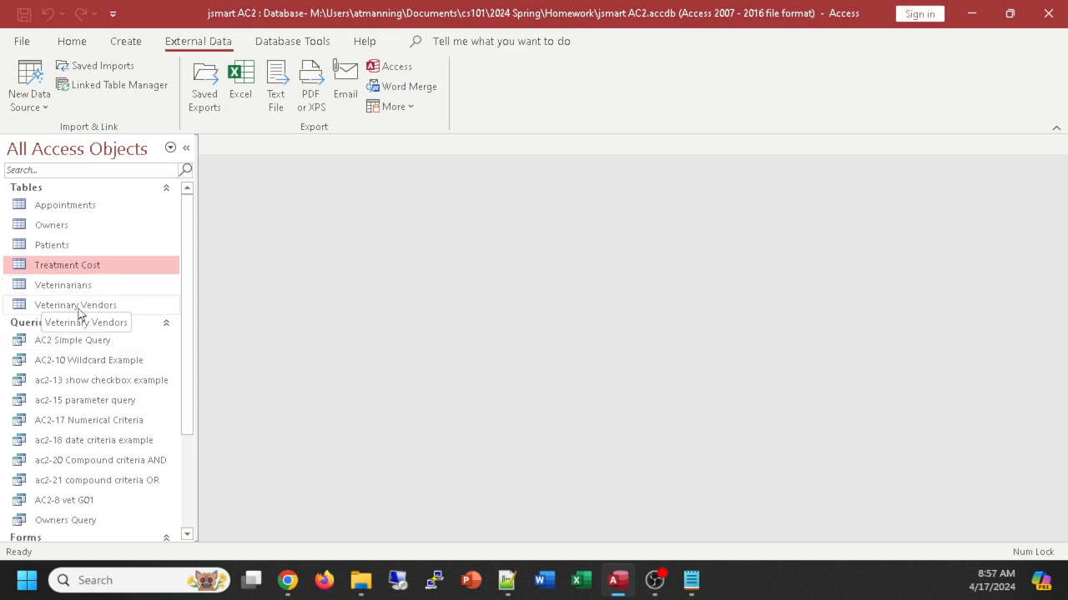
Open the Veterinary Vendors table and widen the Veterinary Supply column so its heading and entries fit.
double_click(77, 307)
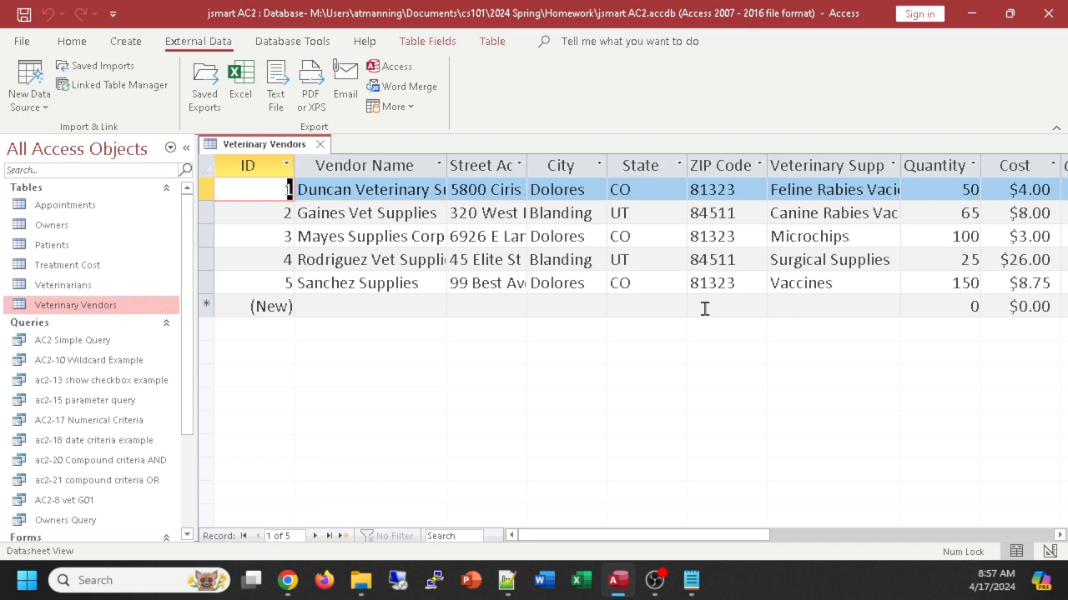
drag(644, 541, 614, 541)
drag(693, 538, 761, 549)
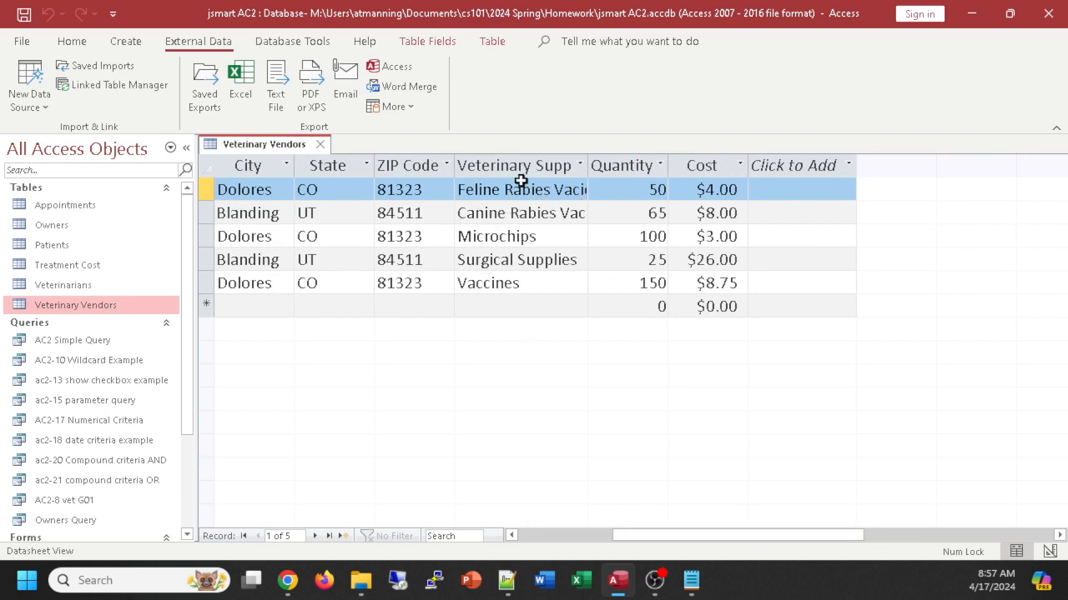
drag(588, 167, 641, 166)
drag(700, 535, 613, 545)
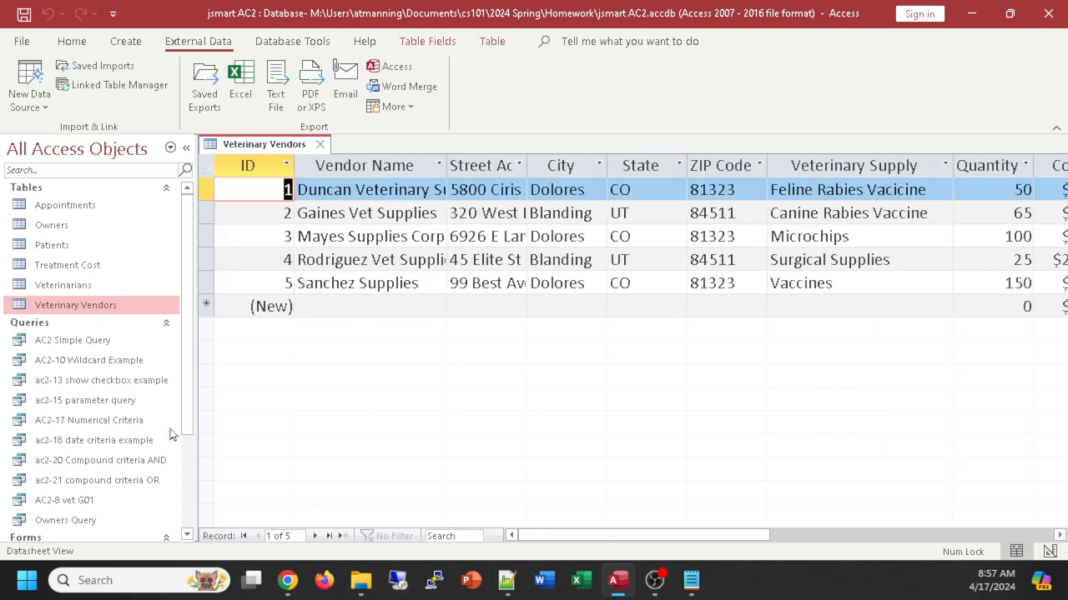
View the Treatment Cost table, then close both open tables, saving the layout changes to Veterinary Vendors.
double_click(64, 270)
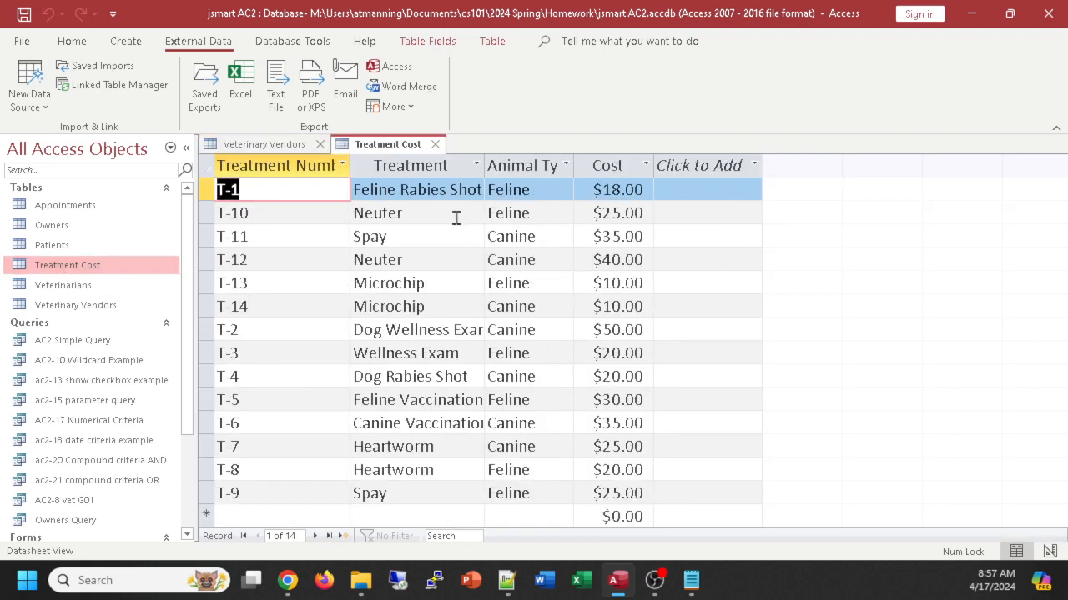
click(435, 144)
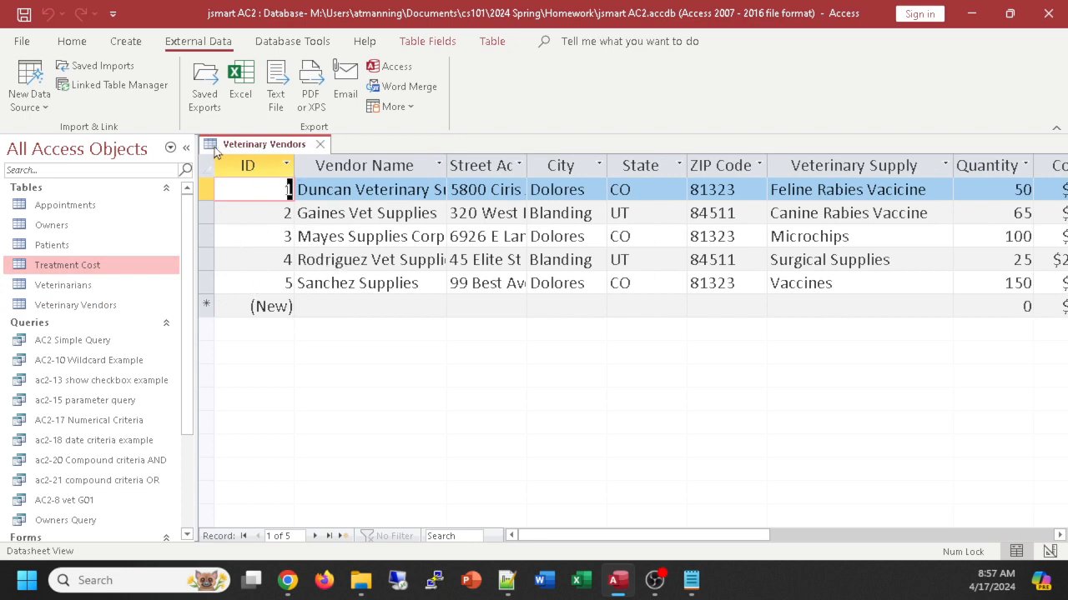
click(319, 145)
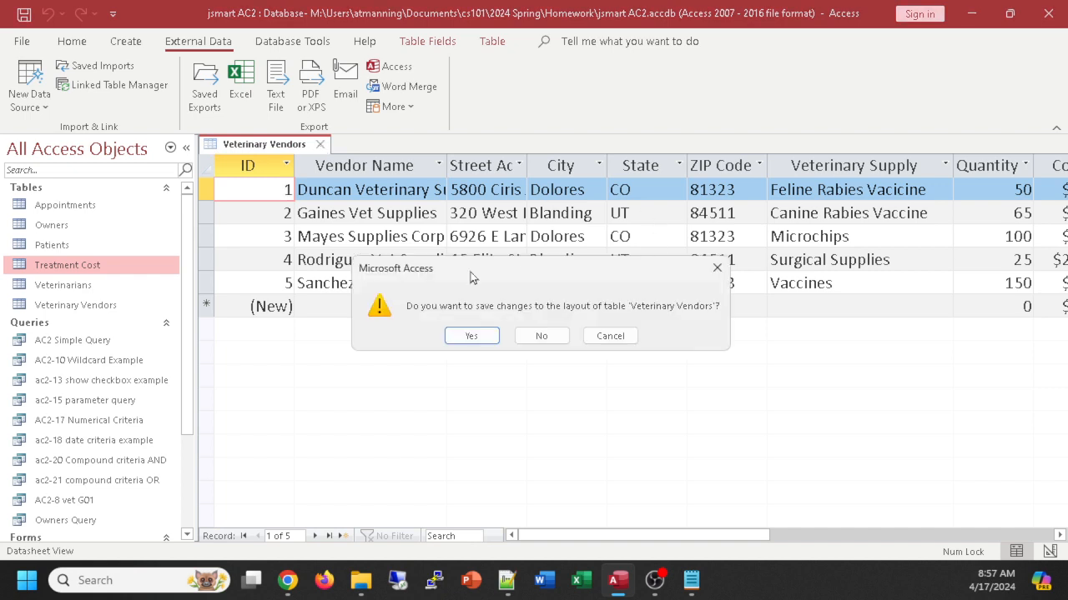
click(472, 337)
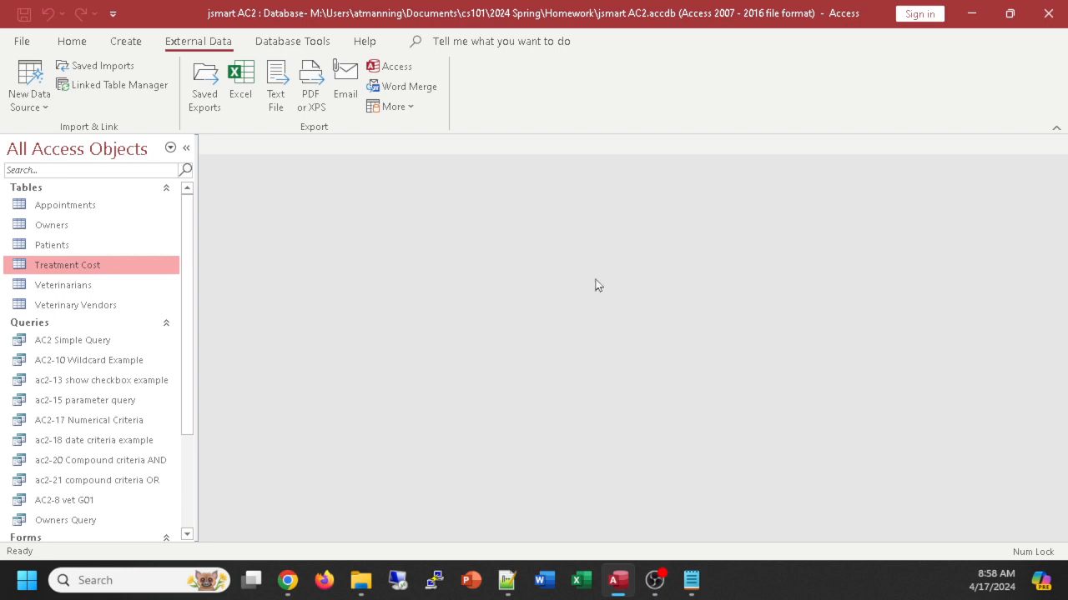
Create a query in Design view from the Treatment Cost table with the Treatment and Cost fields.
click(122, 45)
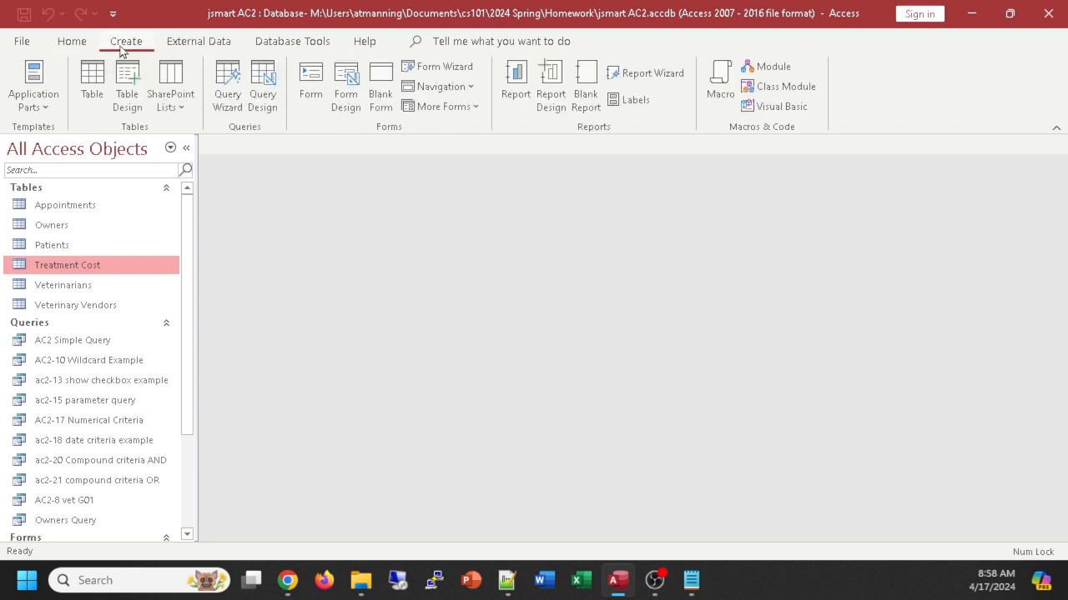
click(262, 88)
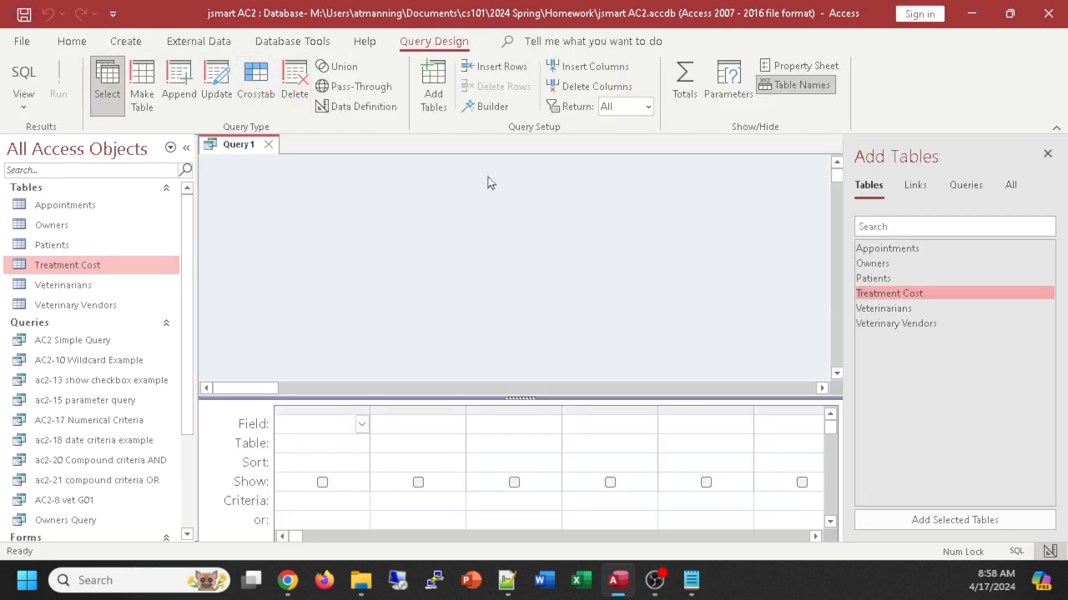
double_click(874, 296)
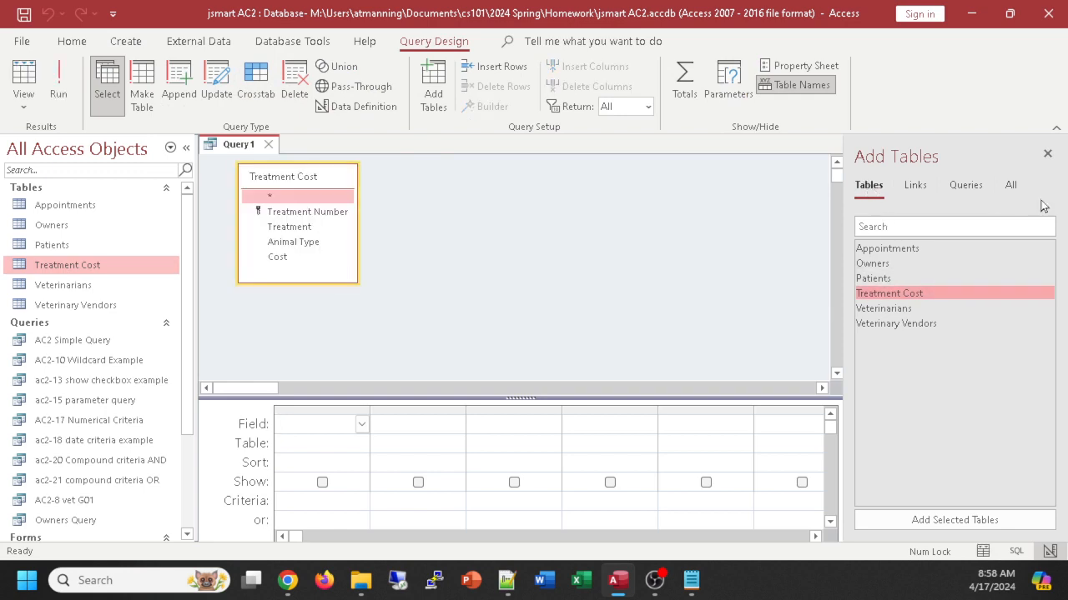
click(1047, 155)
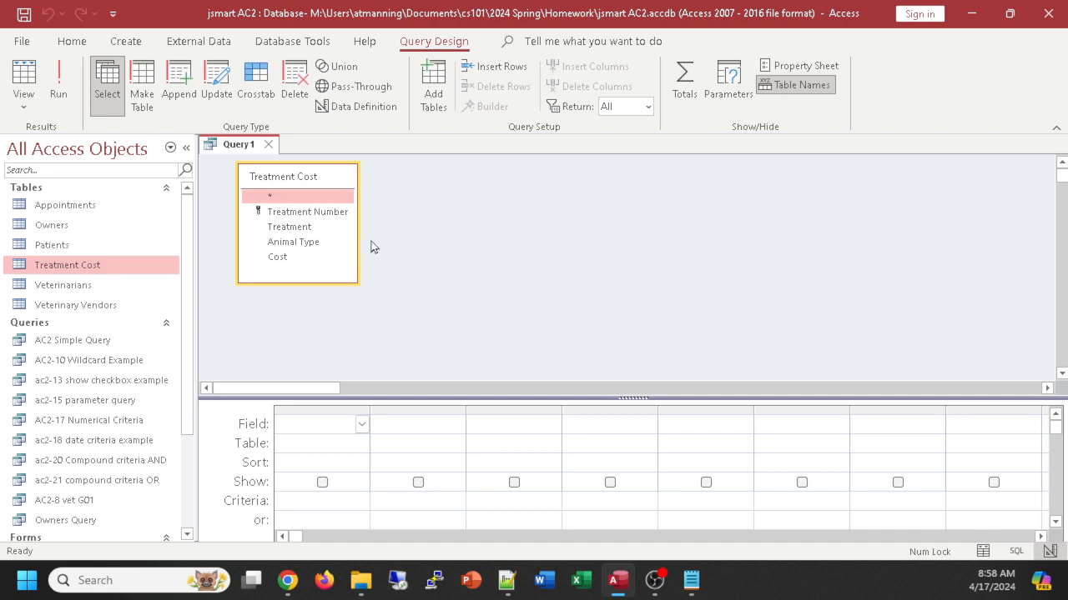
double_click(304, 230)
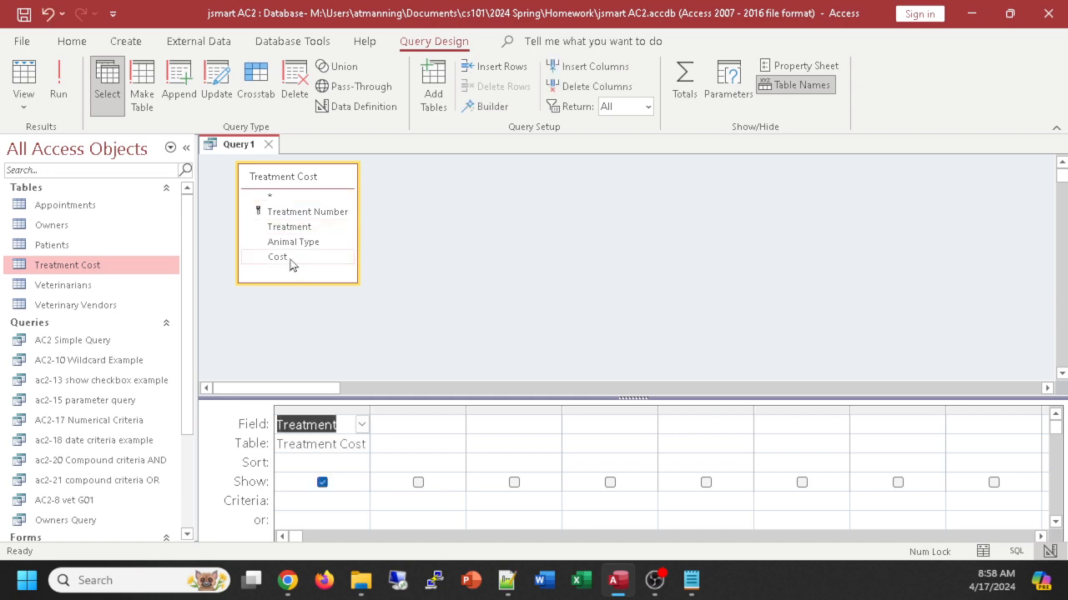
double_click(291, 260)
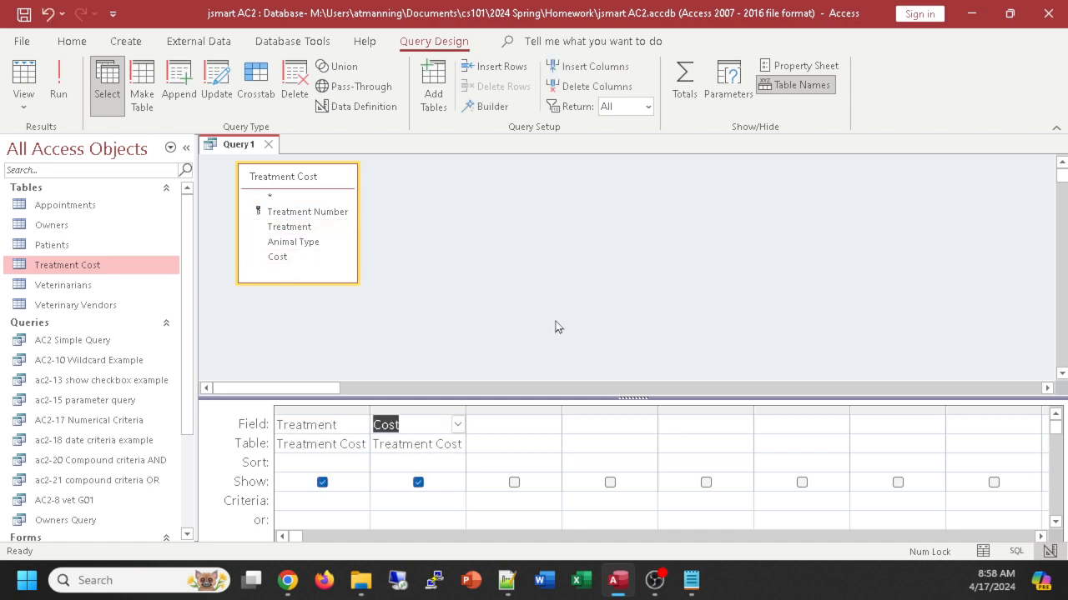
Display the query's datasheet, fit the Treatment column to its contents, and return to Design view.
click(32, 87)
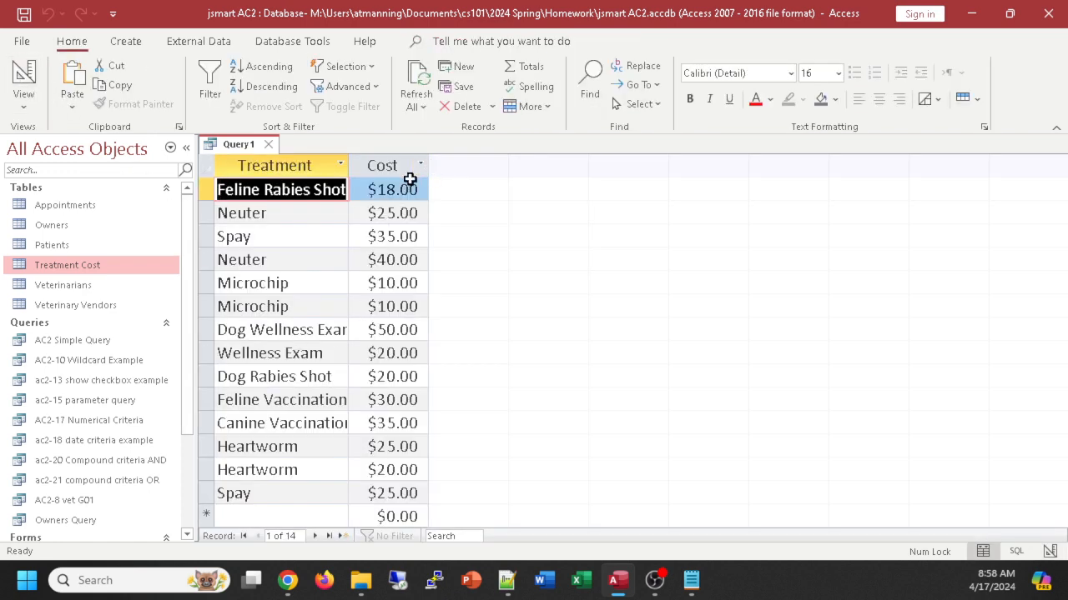
click(344, 168)
click(351, 167)
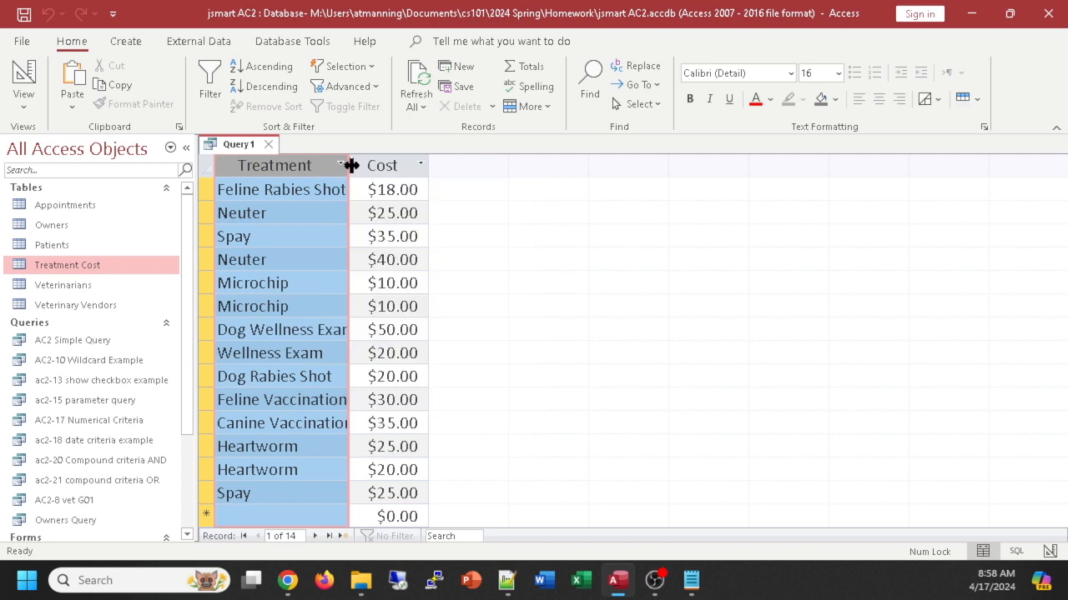
double_click(349, 165)
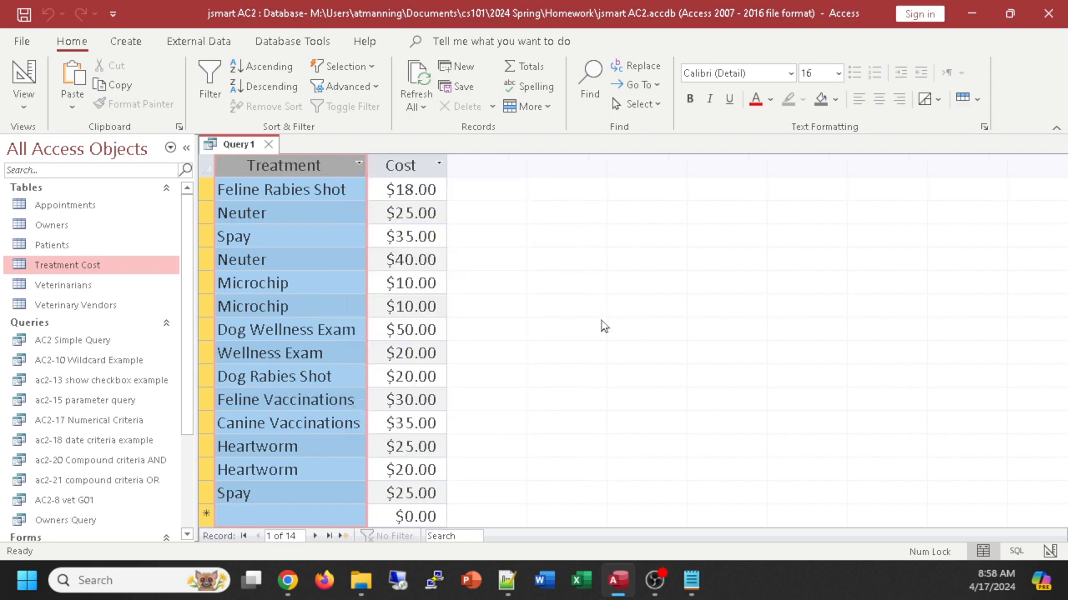
click(23, 74)
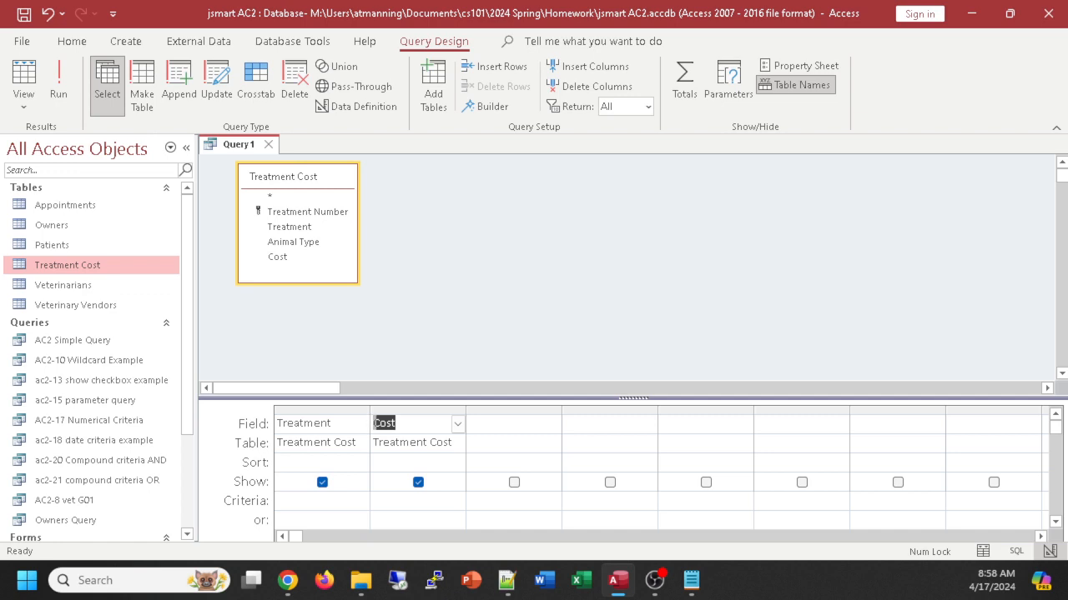
Review the order of the query's records in Datasheet view and go back to Design view.
key(alt+Tab)
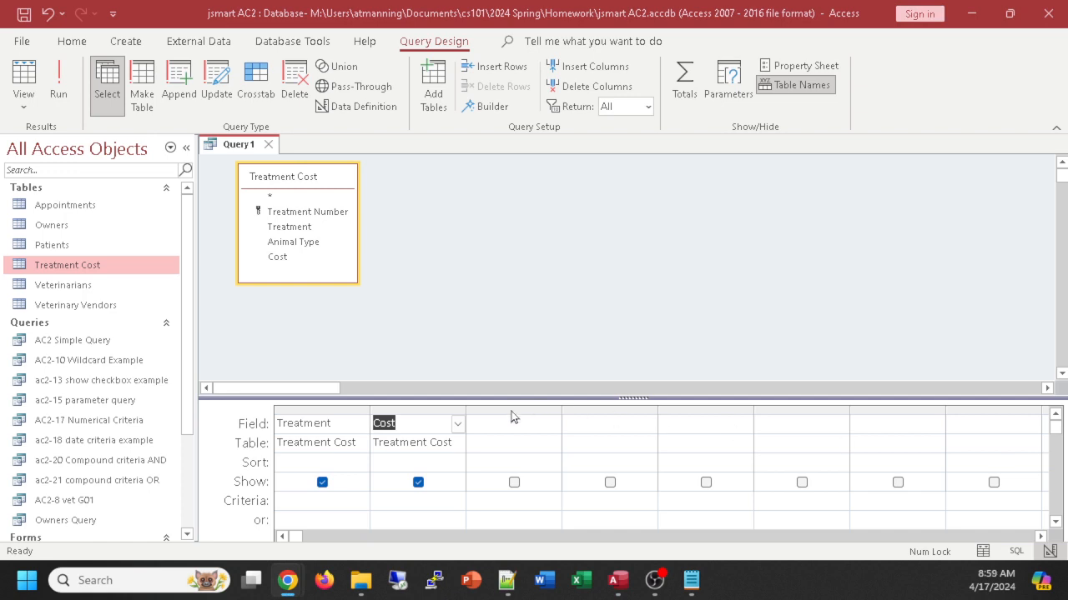
click(22, 77)
click(21, 76)
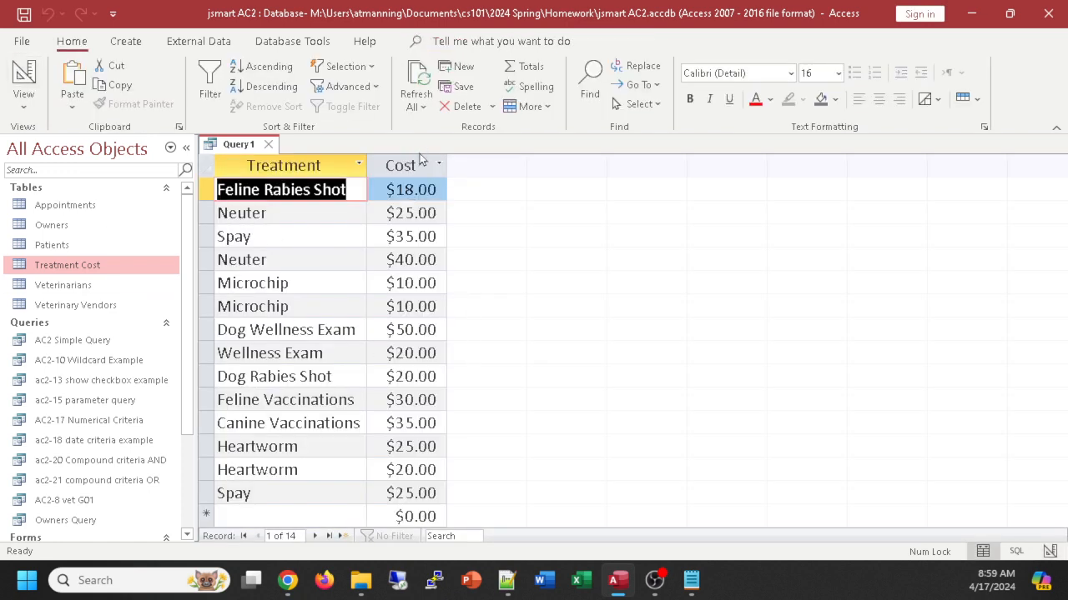
click(23, 77)
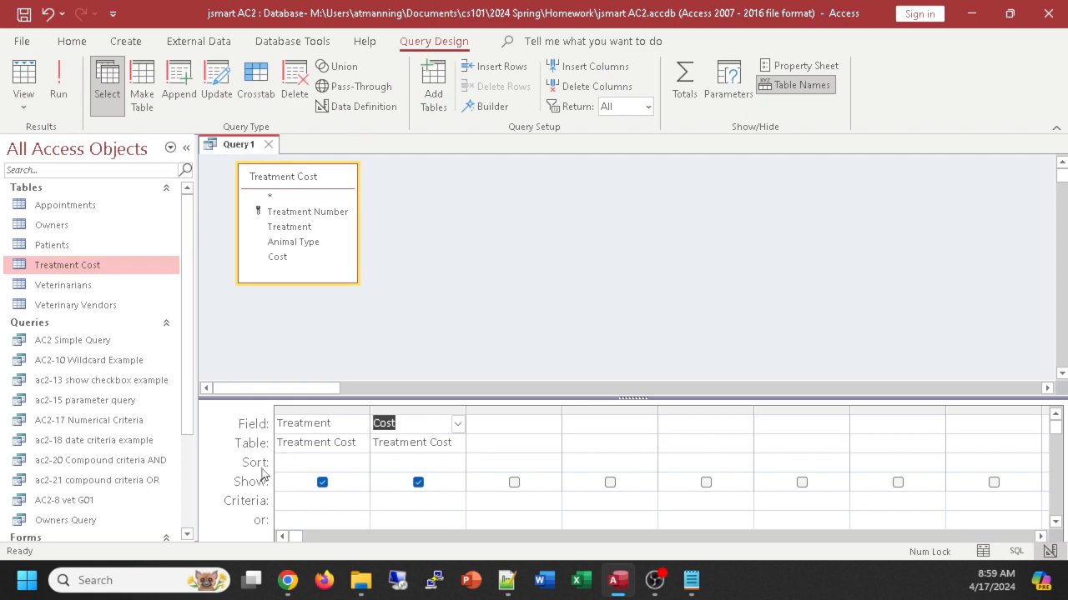
Set the Cost field's sort order to Ascending and display the query's results.
click(438, 463)
click(457, 464)
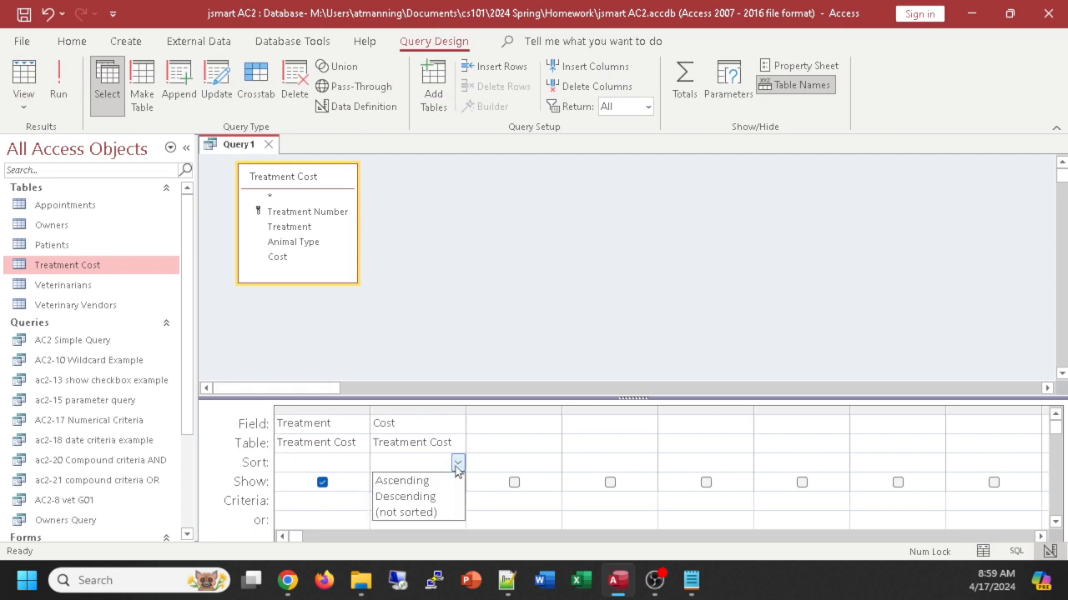
double_click(414, 462)
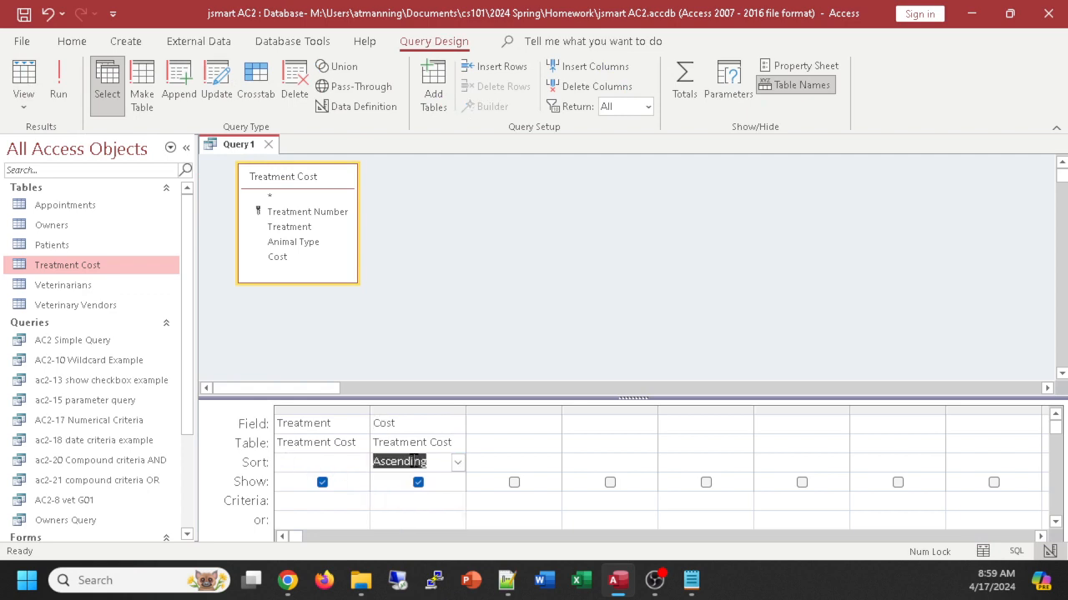
double_click(413, 462)
double_click(413, 461)
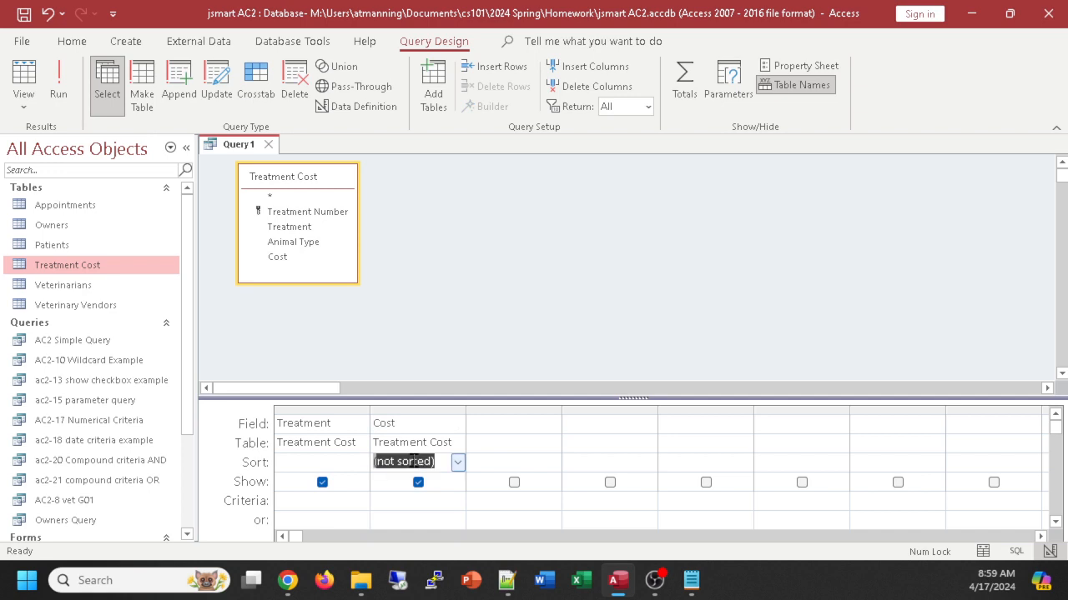
click(458, 464)
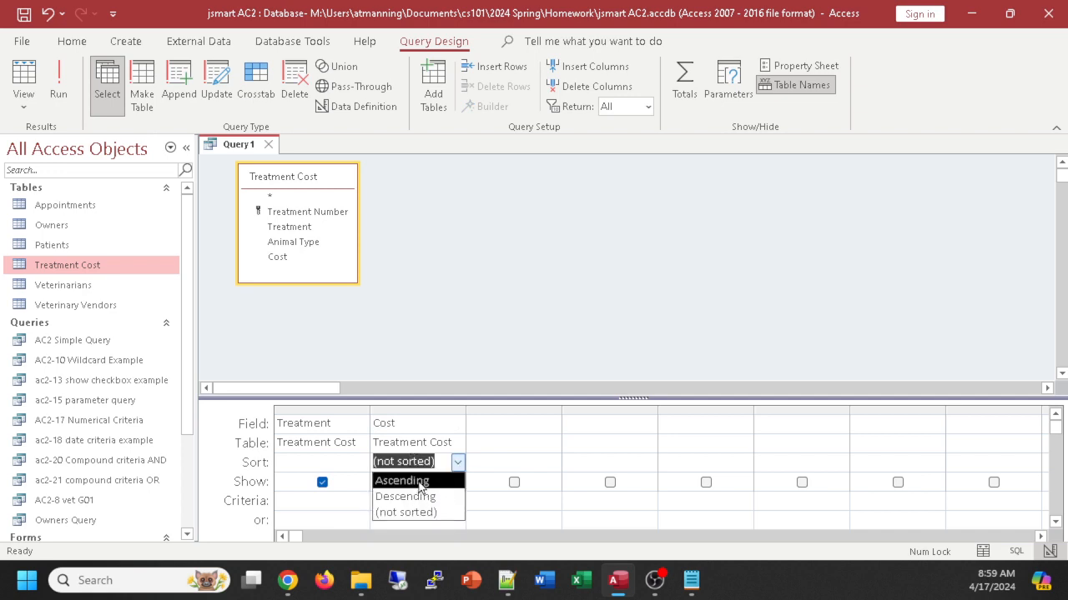
click(420, 488)
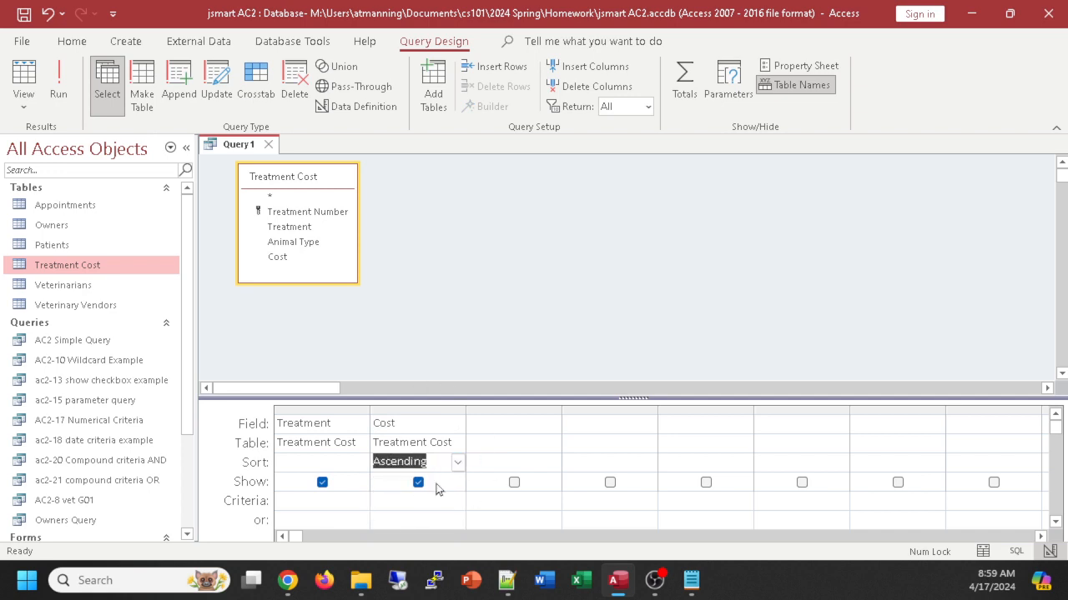
click(25, 79)
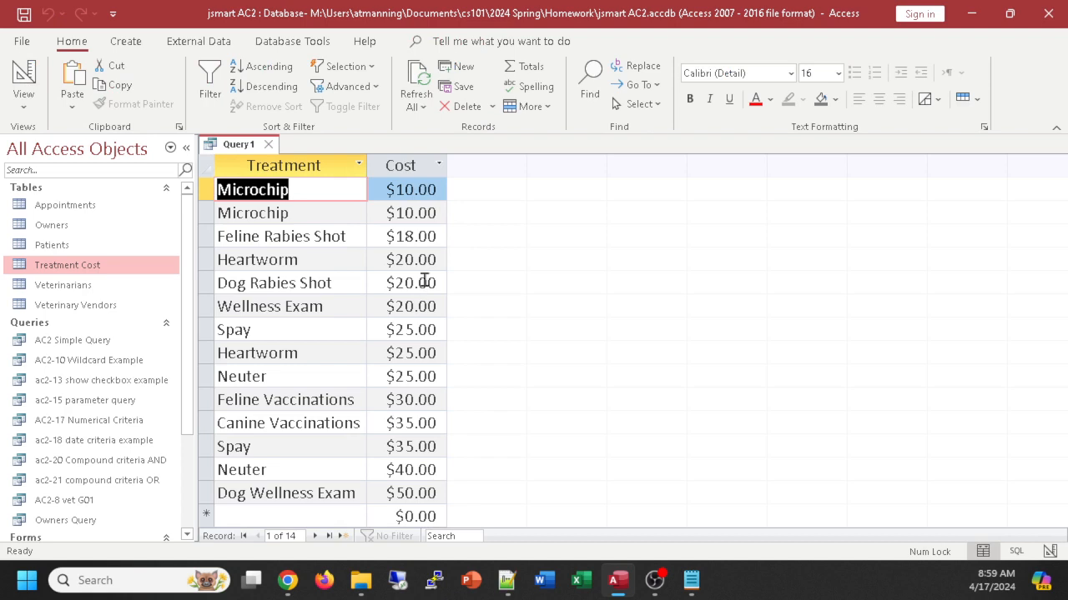
Examine the ORDER BY clause in the query's SQL view and return to Datasheet view.
click(23, 79)
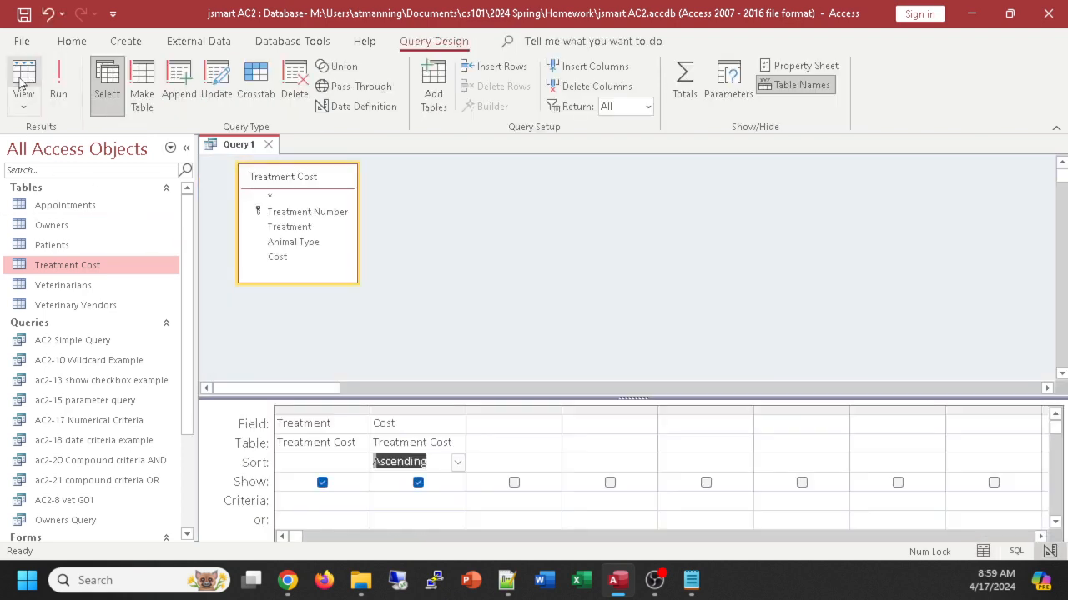
click(23, 107)
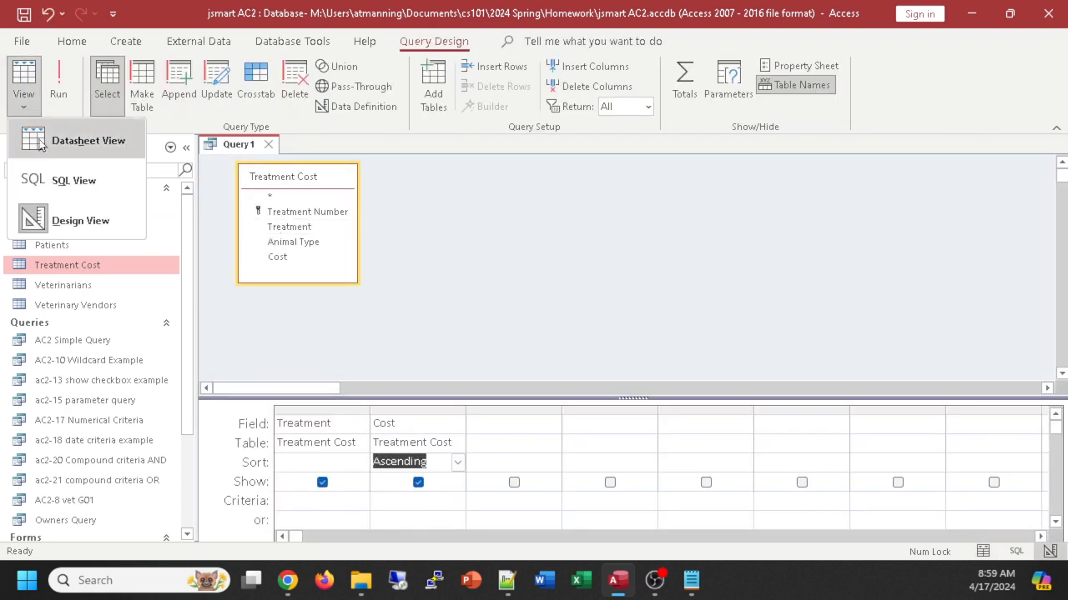
click(46, 179)
drag(414, 200, 186, 203)
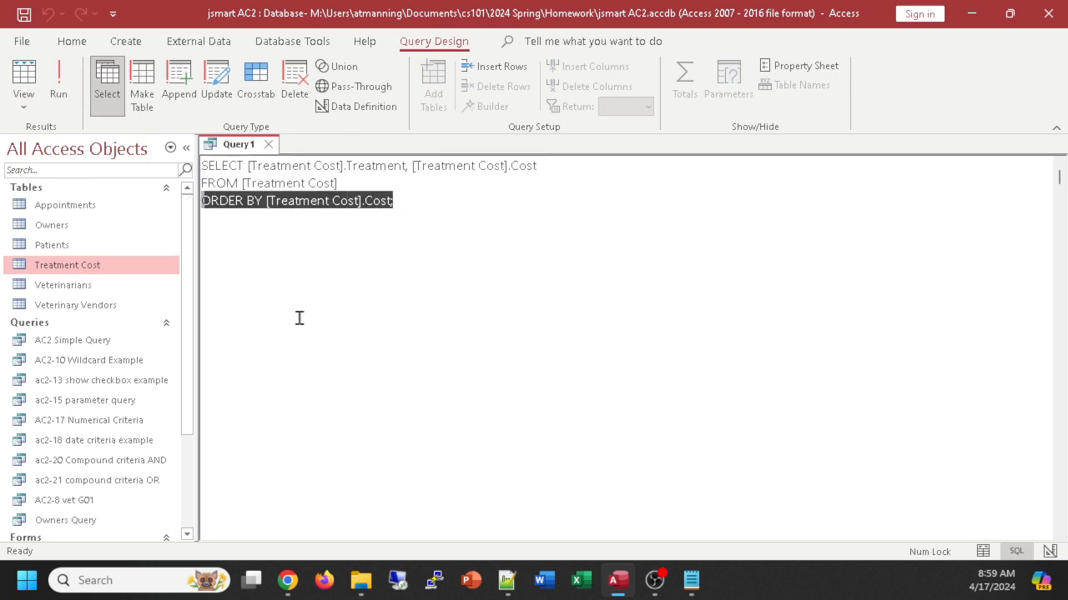
click(23, 82)
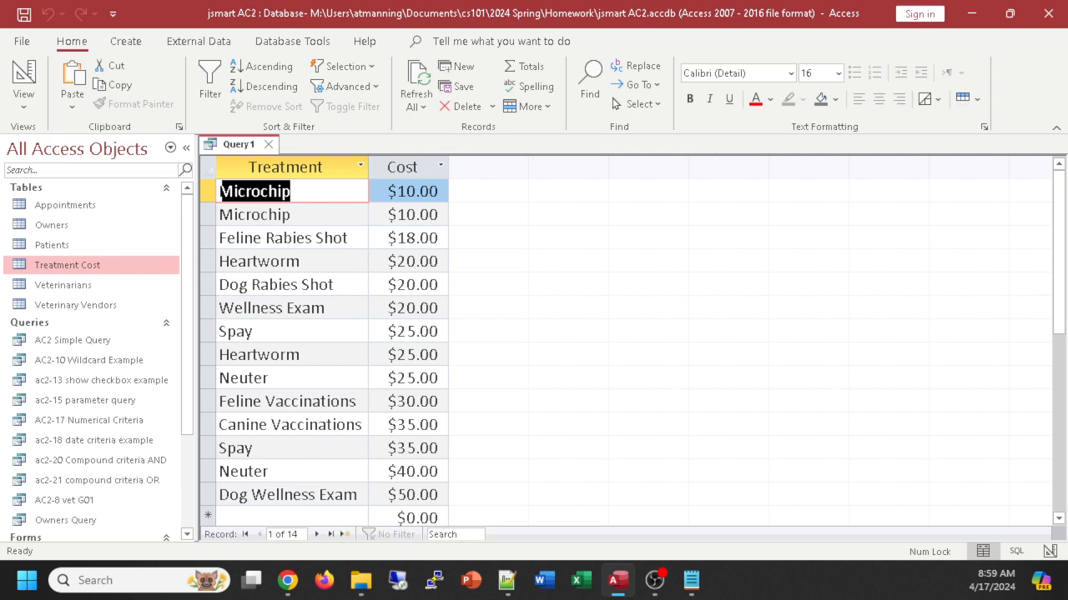
key(alt+Tab)
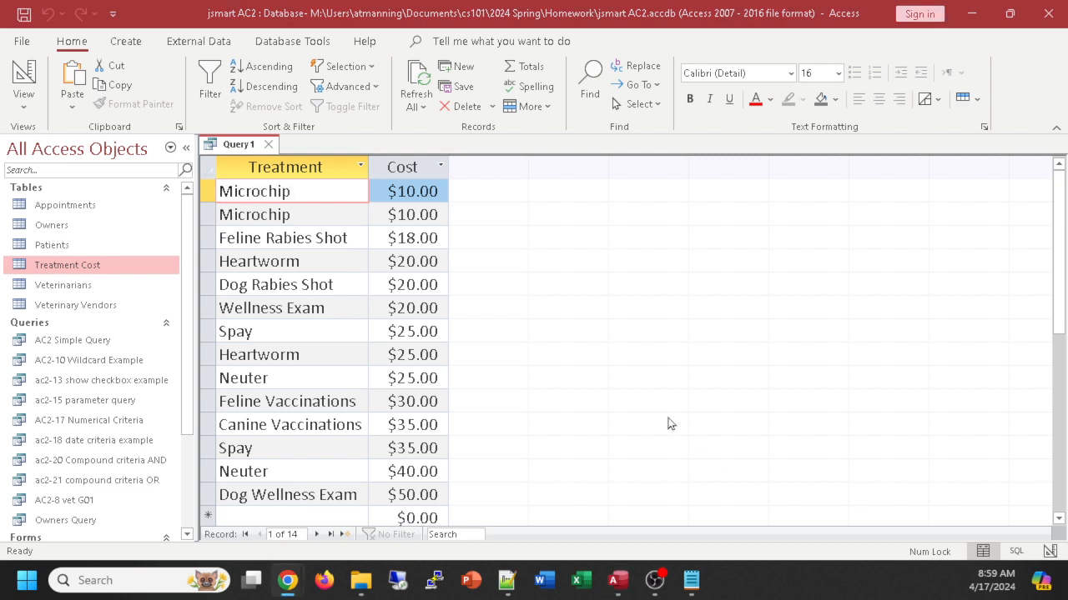
Save the query under the name "ac2-24 sorted results".
click(517, 329)
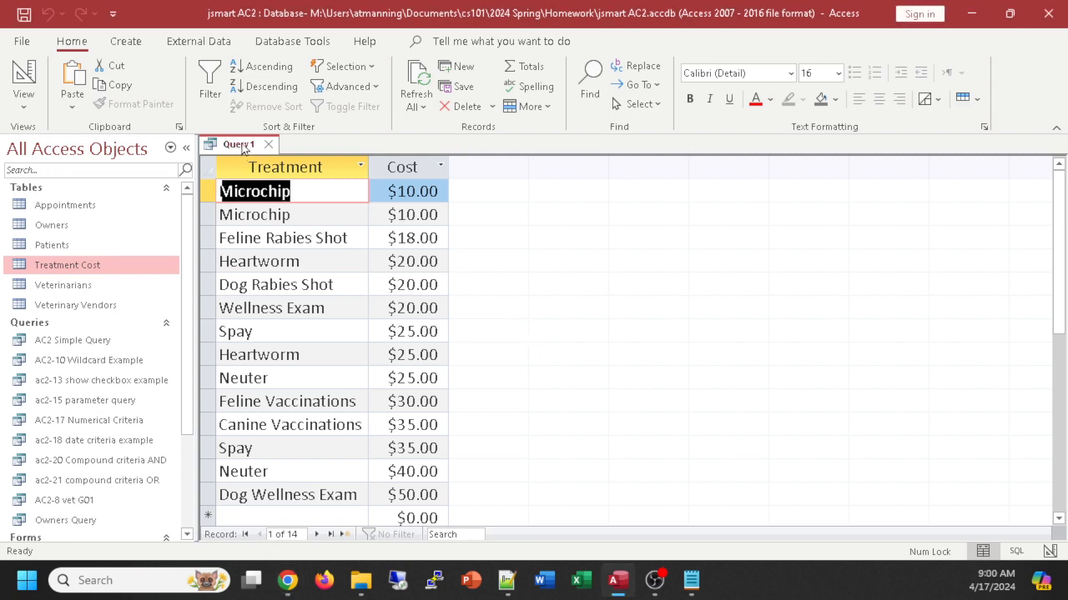
key(ctrl+s)
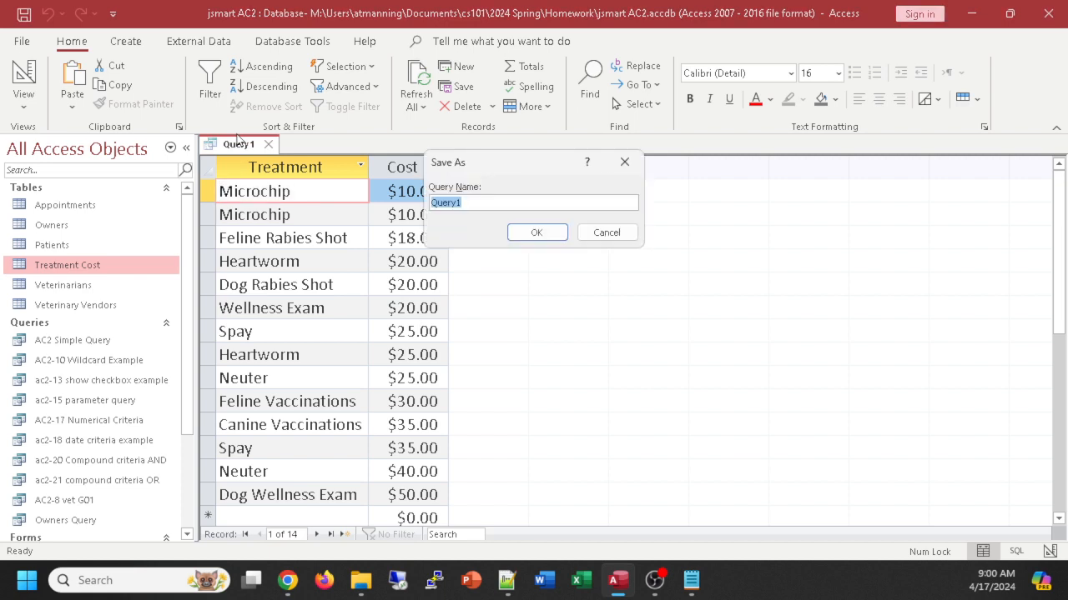
text(ac2-24 sorted results)
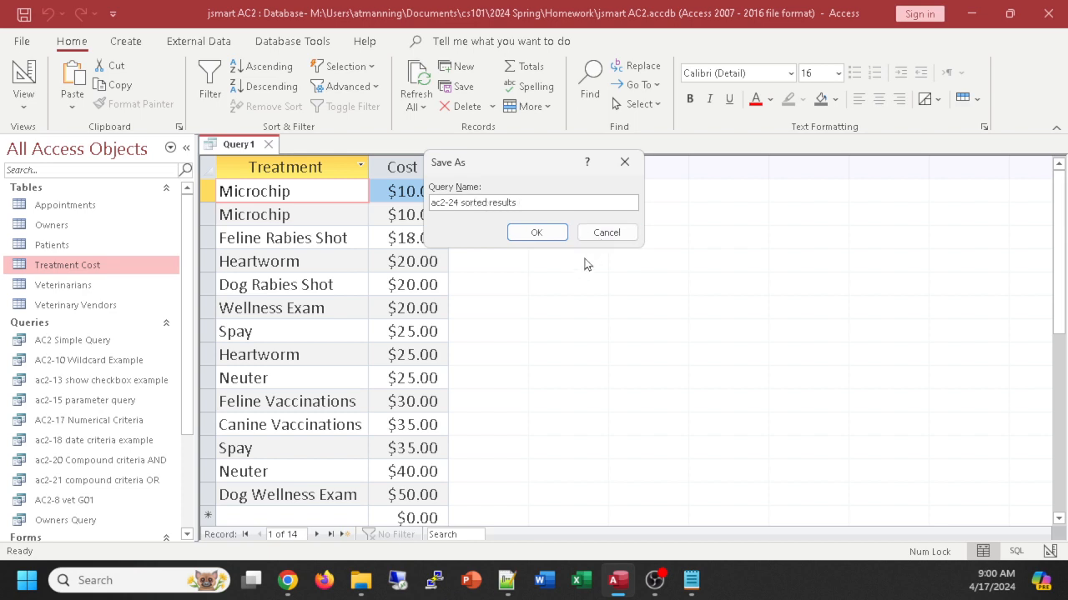
click(537, 233)
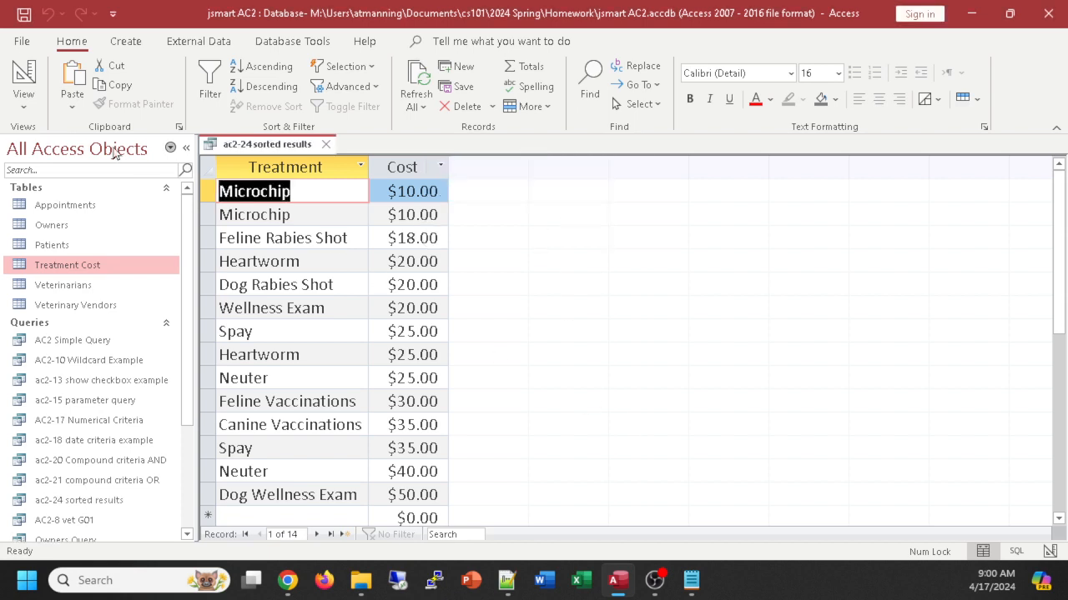
Look over the design of the ac2-24 sorted results query and close it.
click(24, 79)
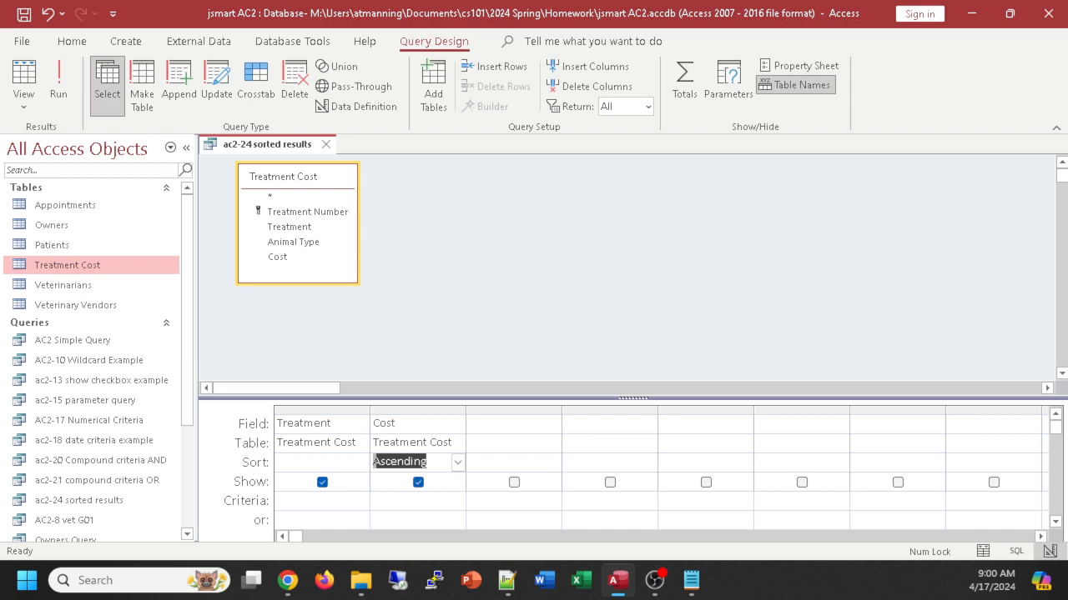
click(287, 580)
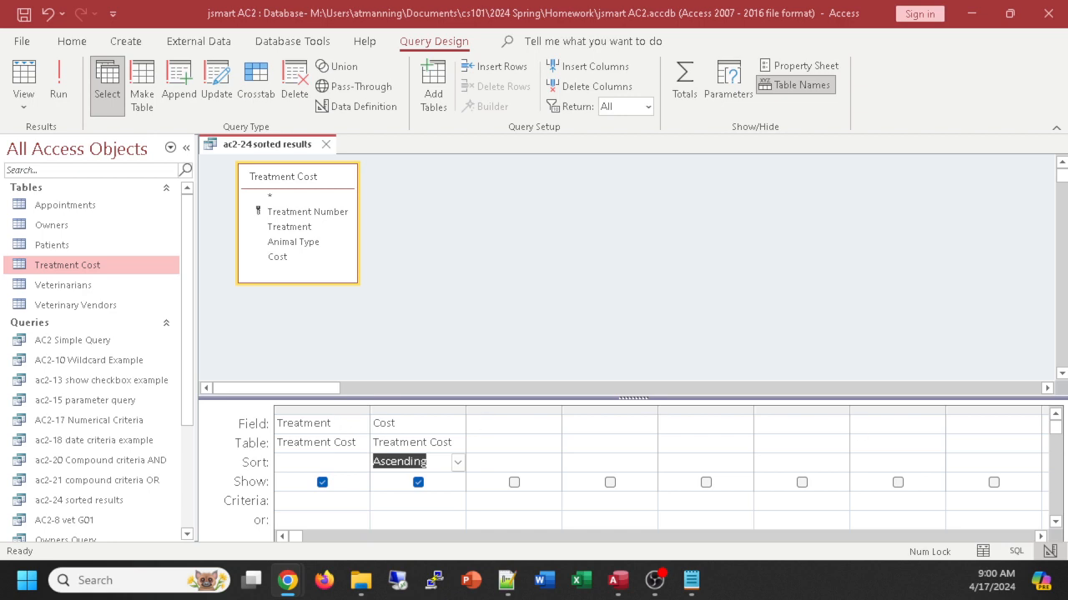
click(332, 419)
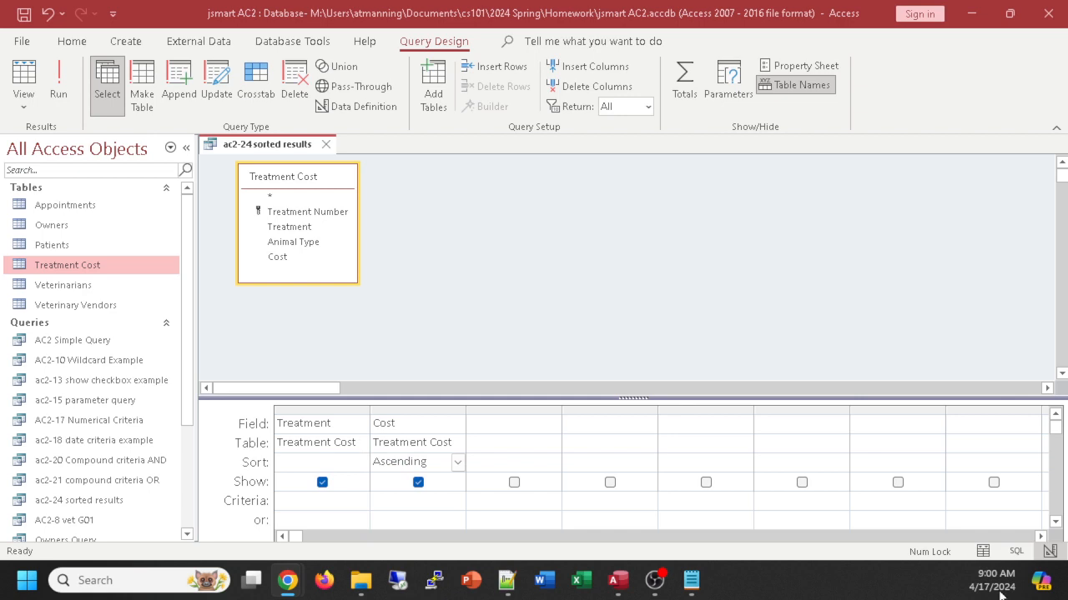
click(325, 146)
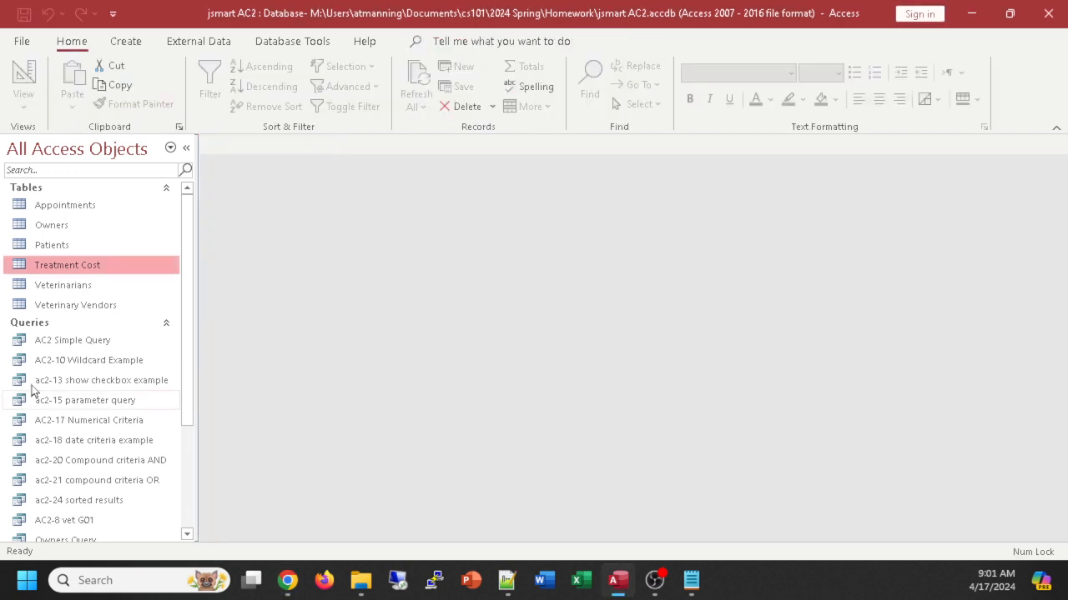
Create a new query in Design view based on the Treatment Cost table.
scroll(101, 367, down, 2)
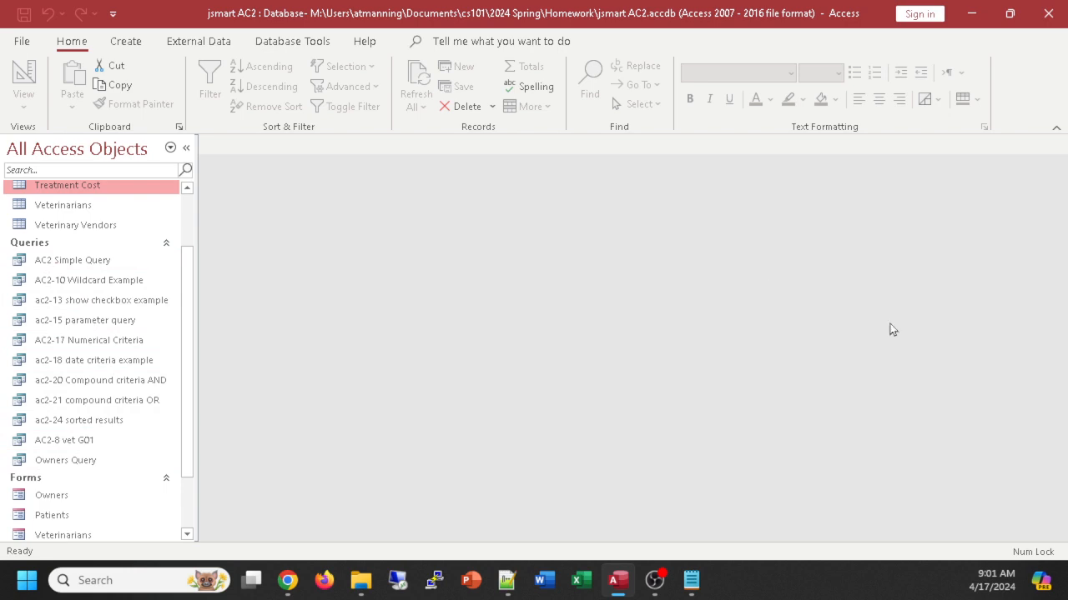
click(125, 43)
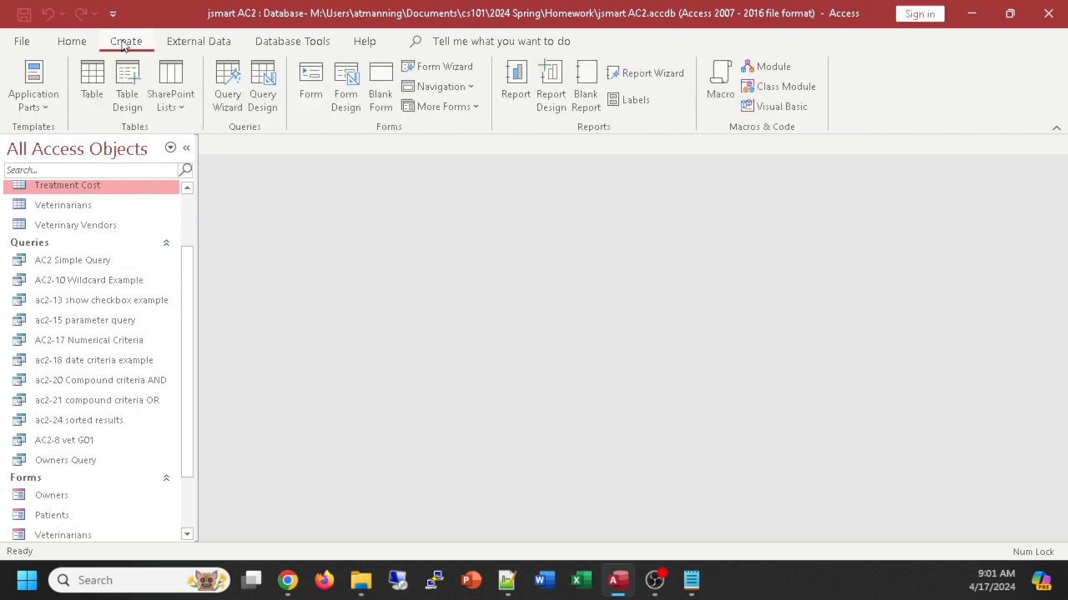
click(262, 78)
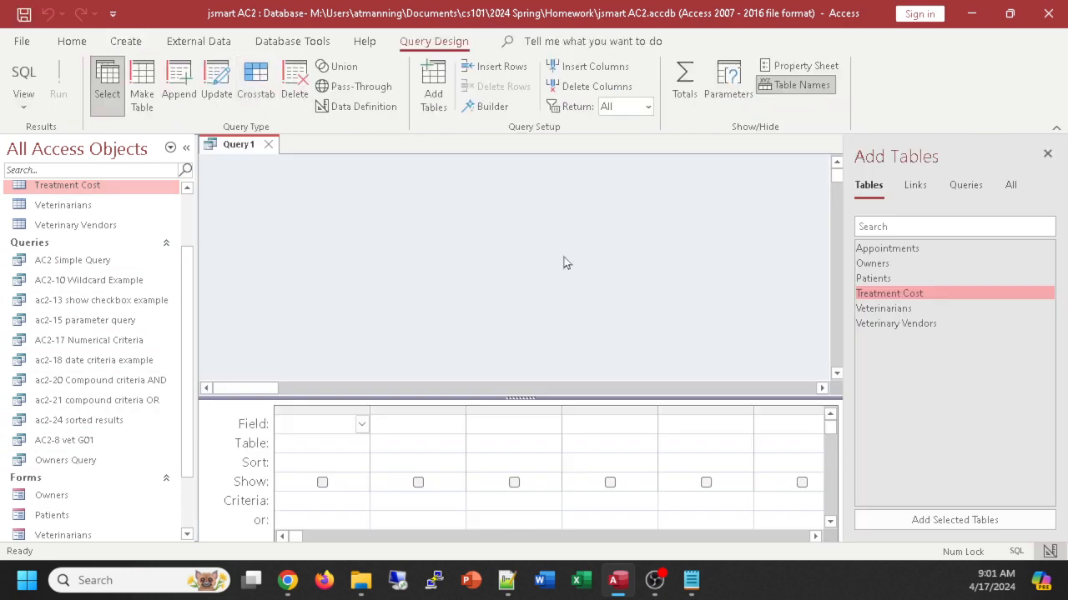
double_click(875, 296)
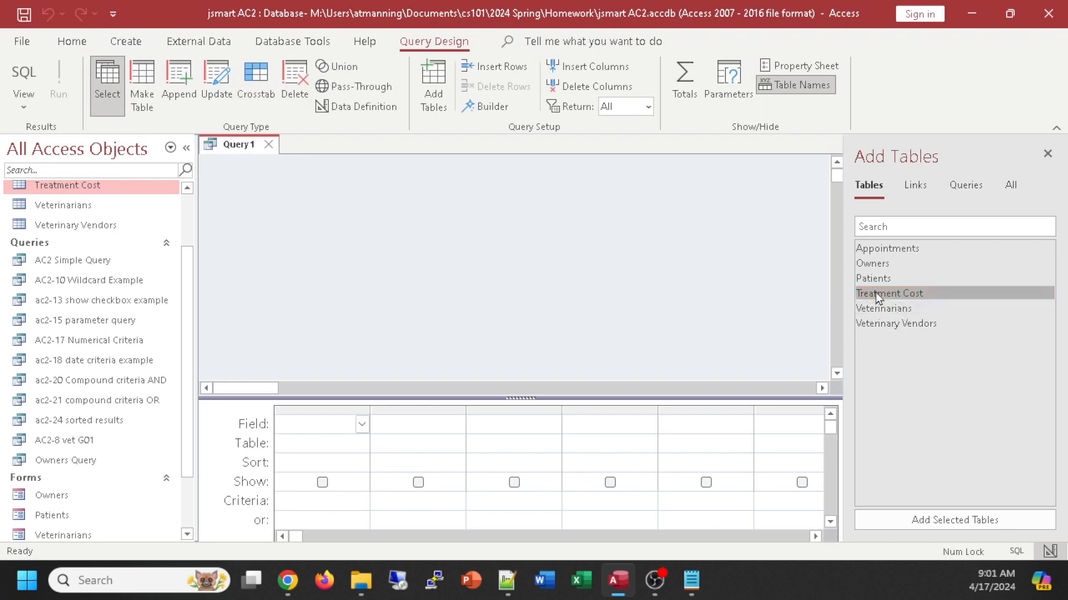
click(1048, 154)
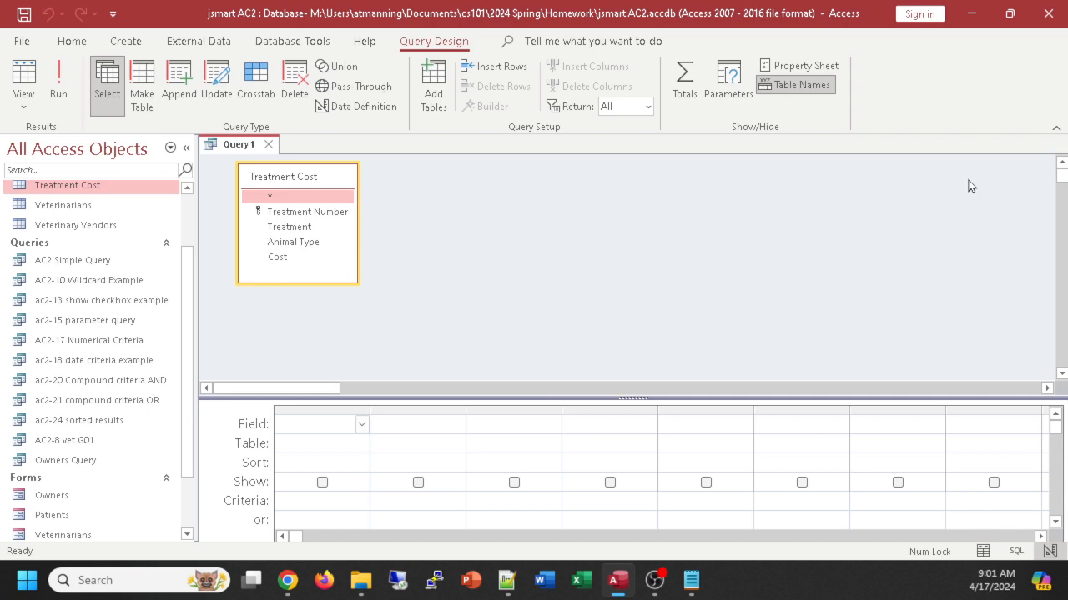
Add the Treatment Number, Treatment, Animal Type and Cost fields to the query grid.
double_click(305, 211)
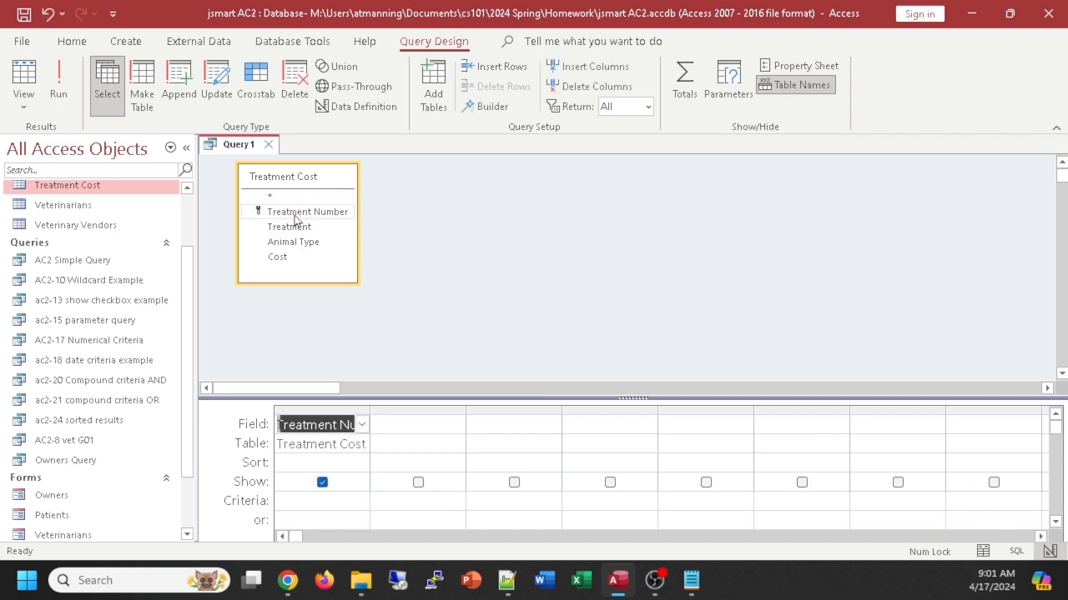
double_click(296, 227)
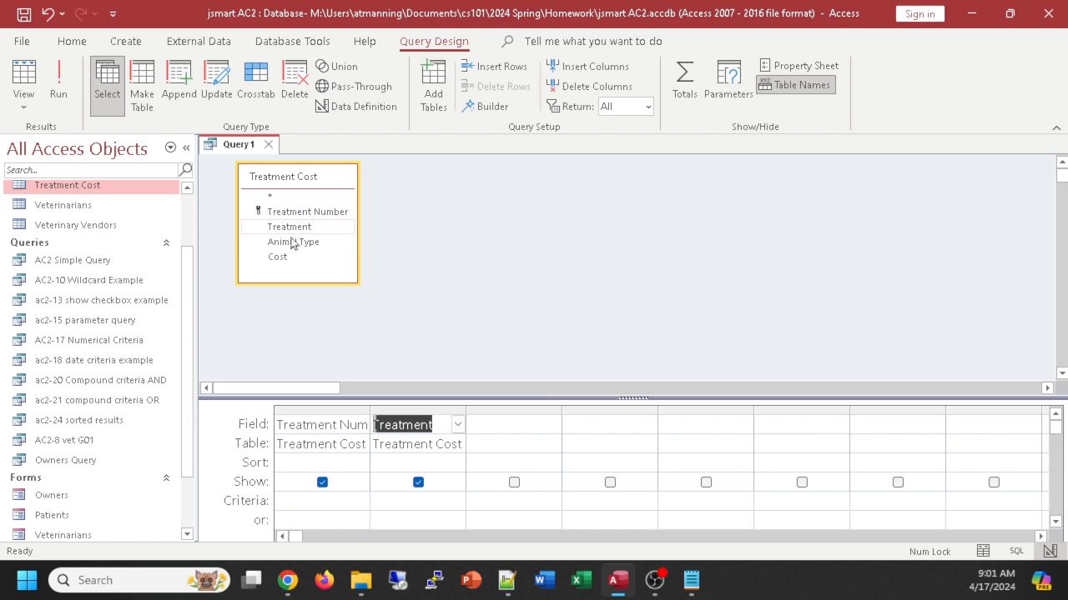
double_click(293, 242)
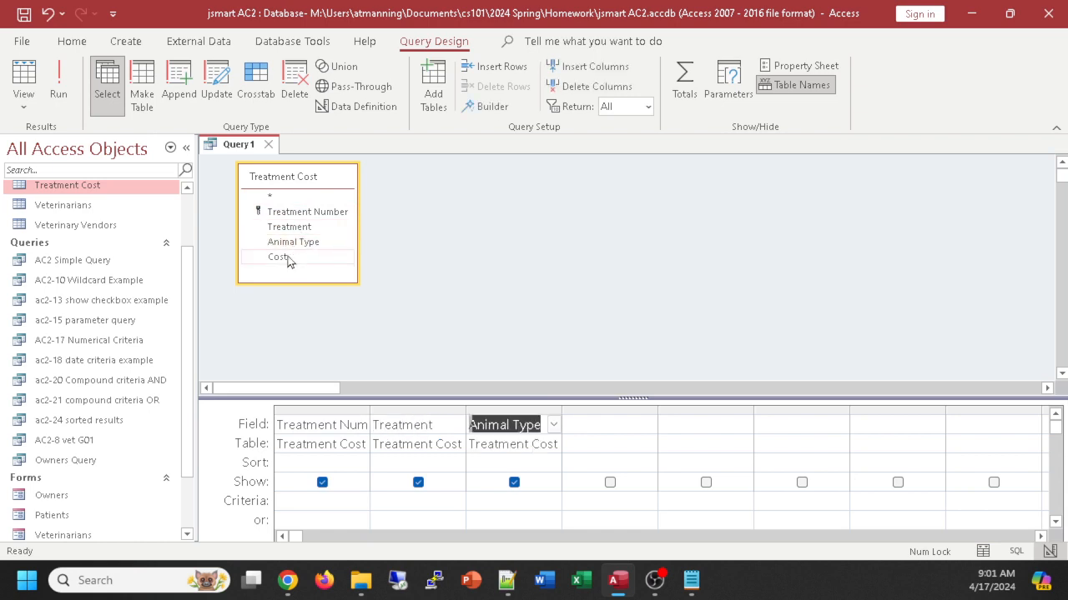
double_click(278, 257)
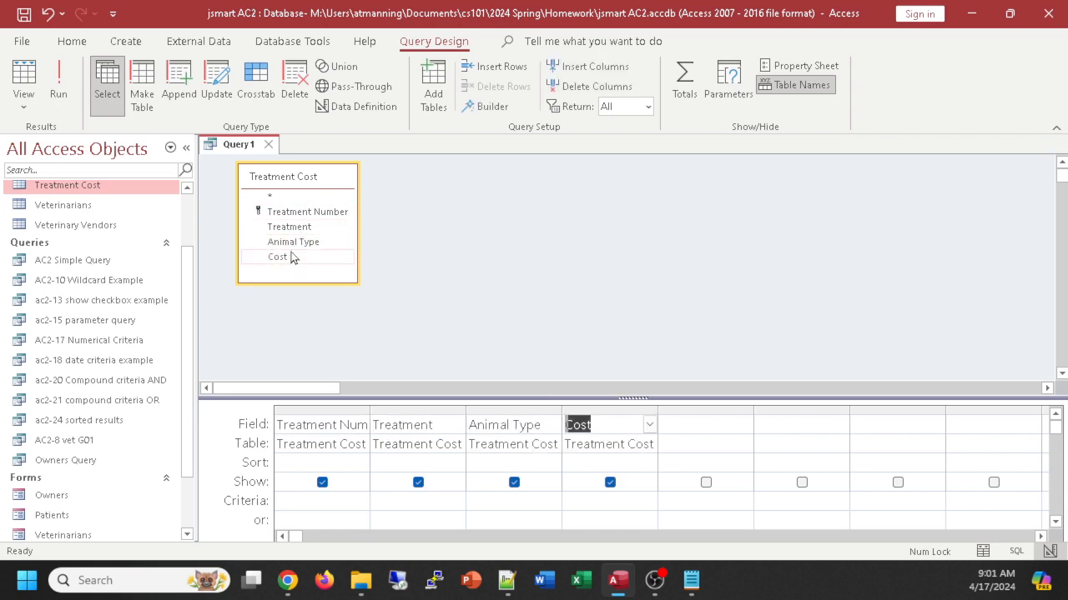
Set Ascending sort order on Animal Type and Cost, check the records in Datasheet view, and return to Design view.
click(518, 461)
click(553, 463)
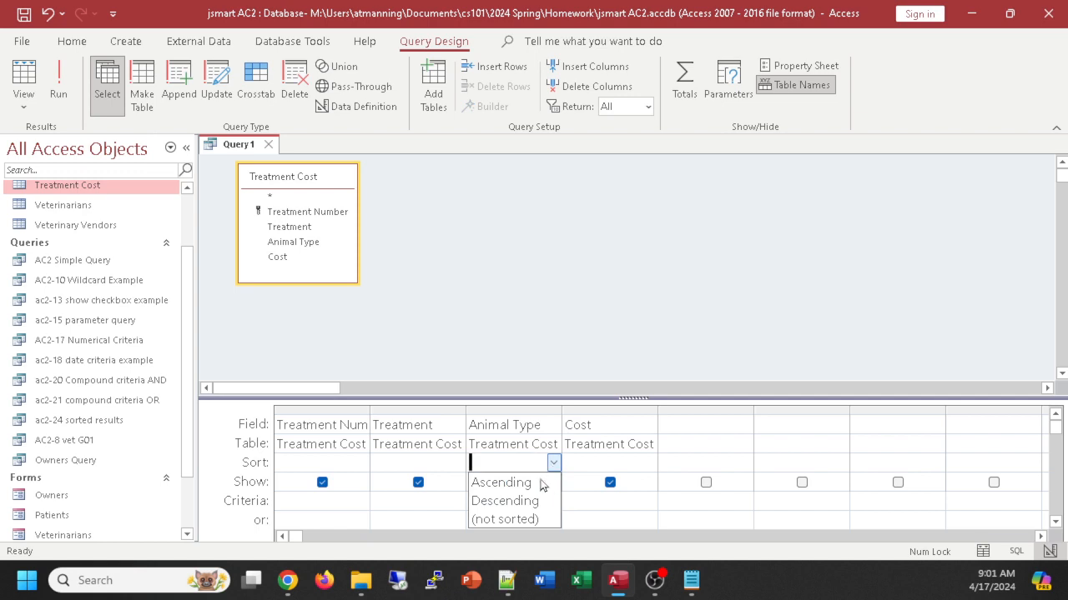
click(526, 492)
click(654, 463)
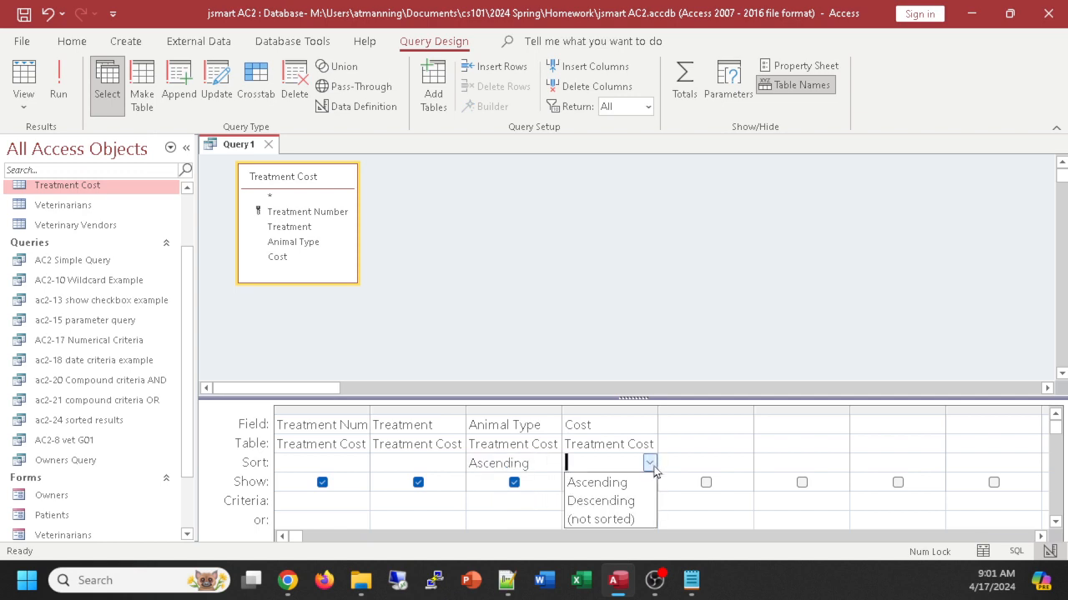
click(616, 483)
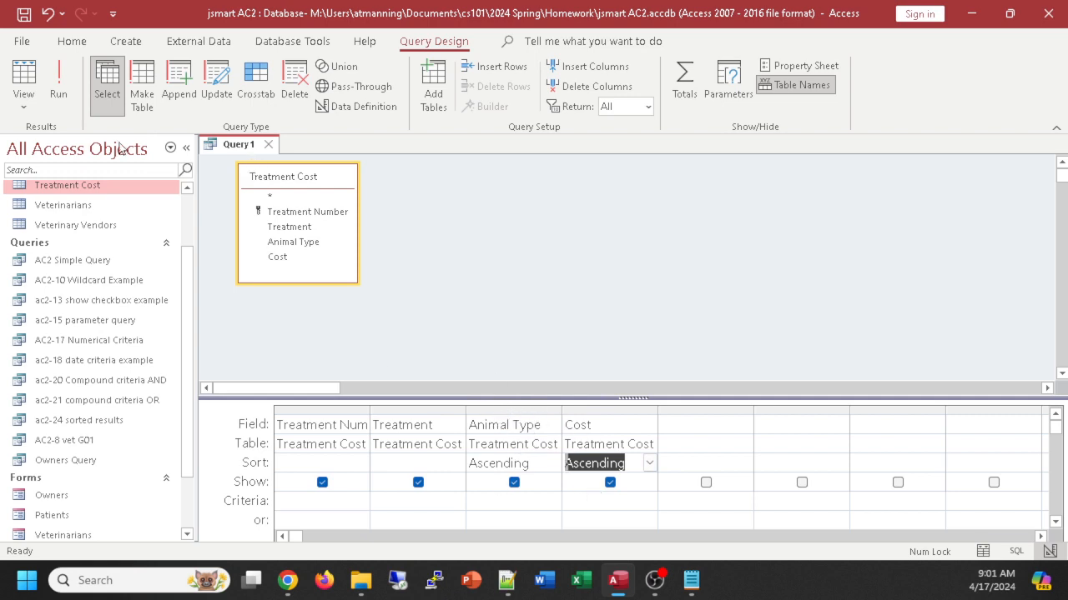
click(25, 77)
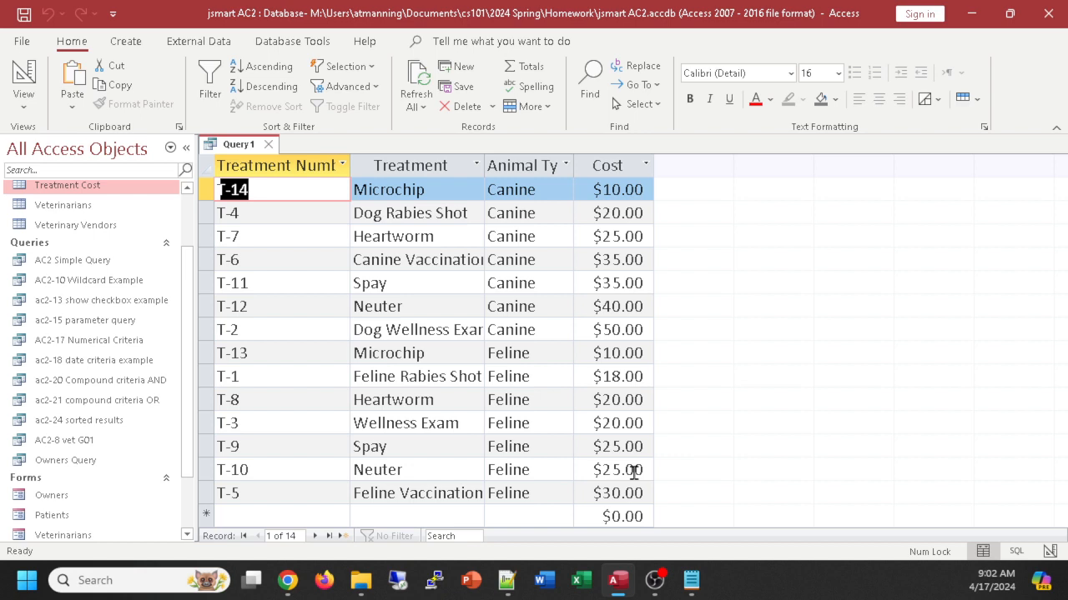
click(25, 75)
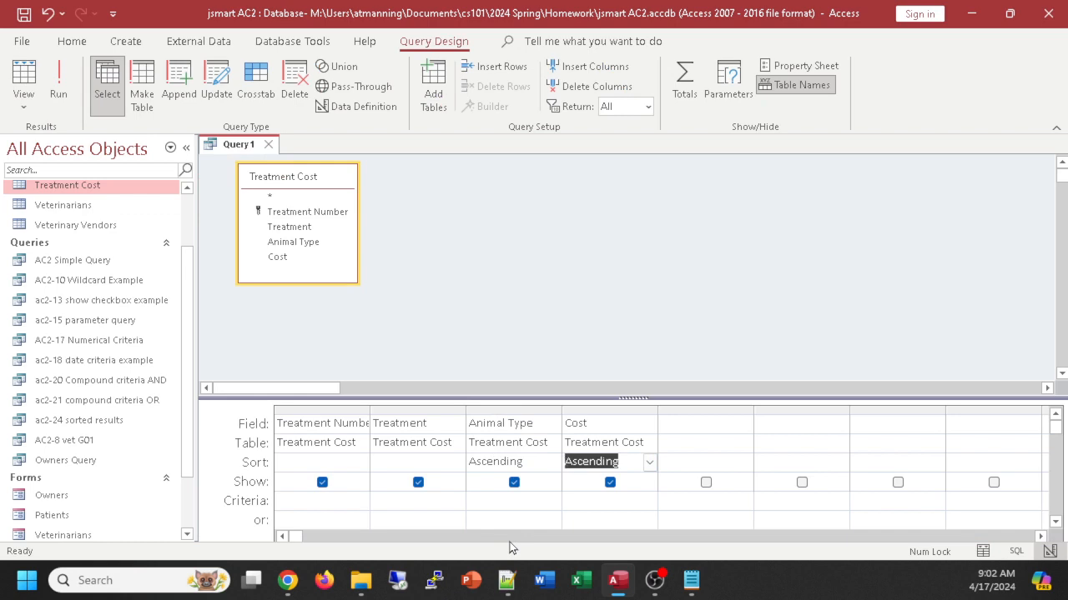
Move the Animal Type column after Cost in the design grid, check the resulting sort in Datasheet view, and return to Design view.
click(501, 410)
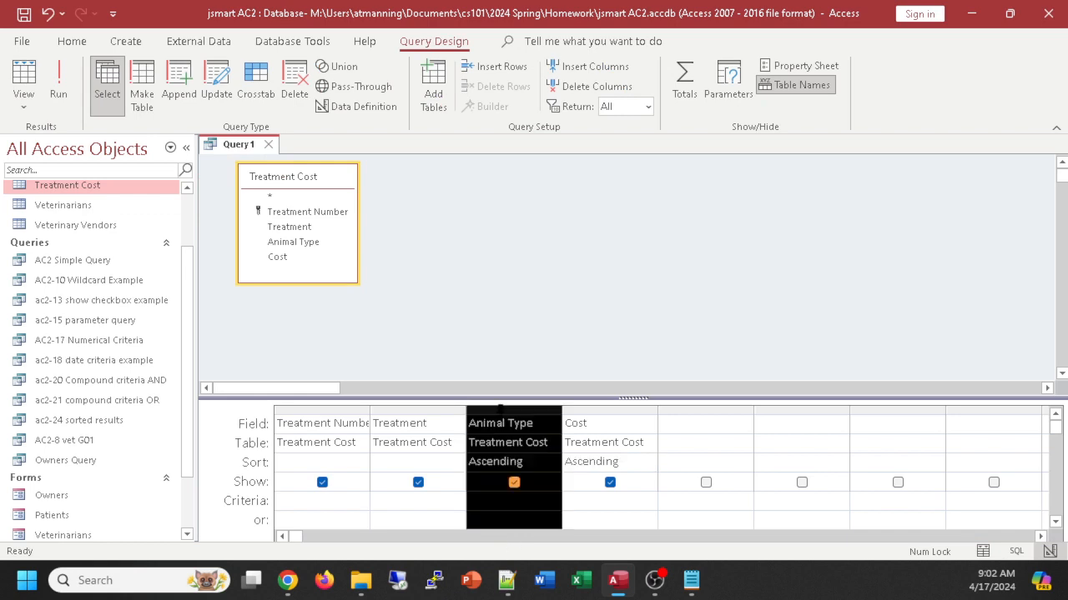
click(502, 411)
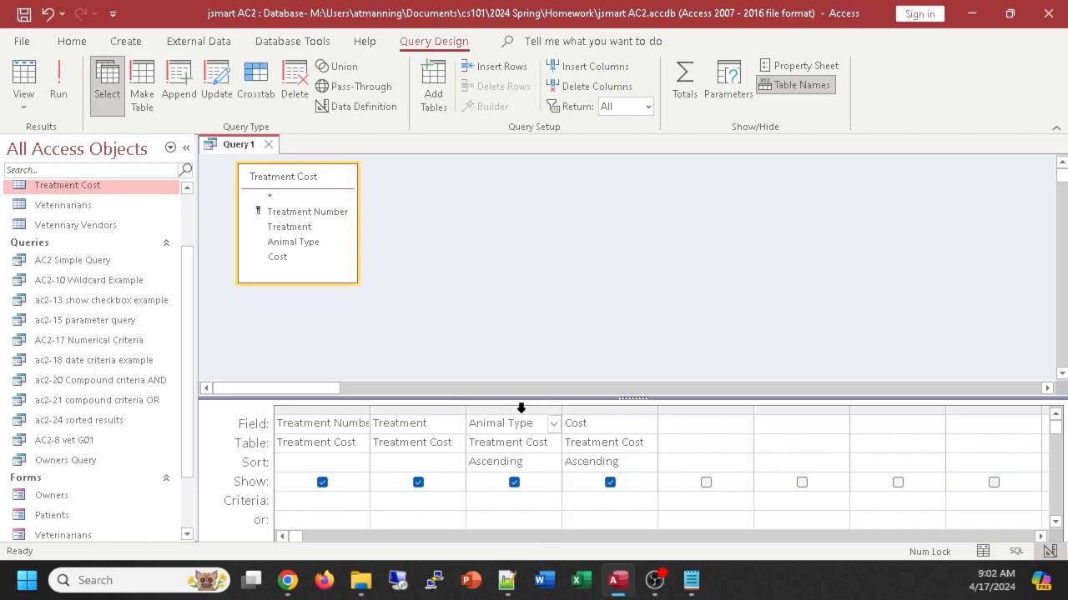
click(515, 410)
drag(516, 410, 672, 411)
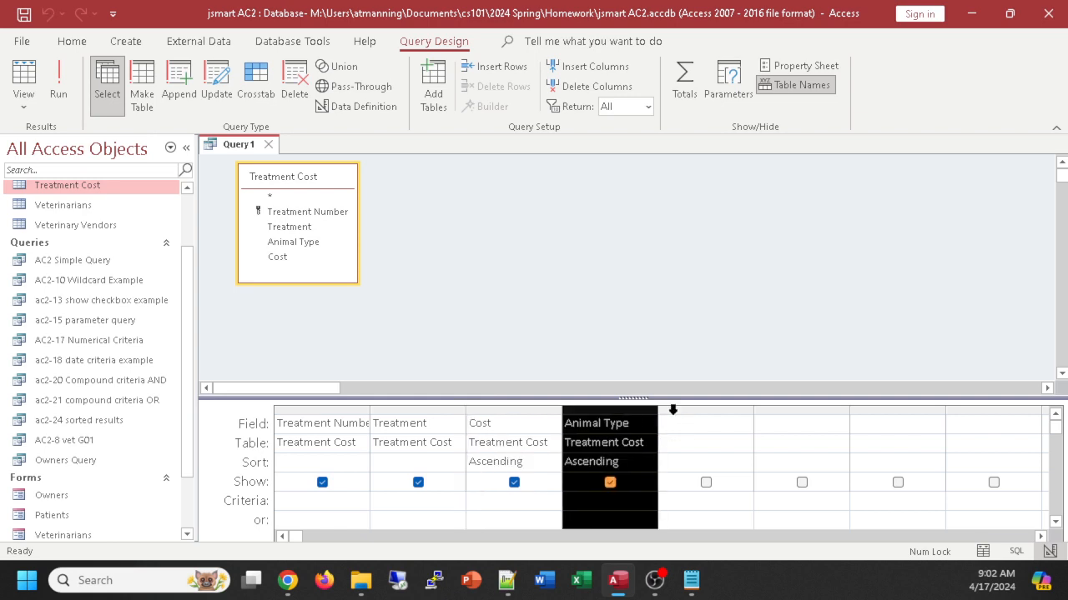
click(24, 73)
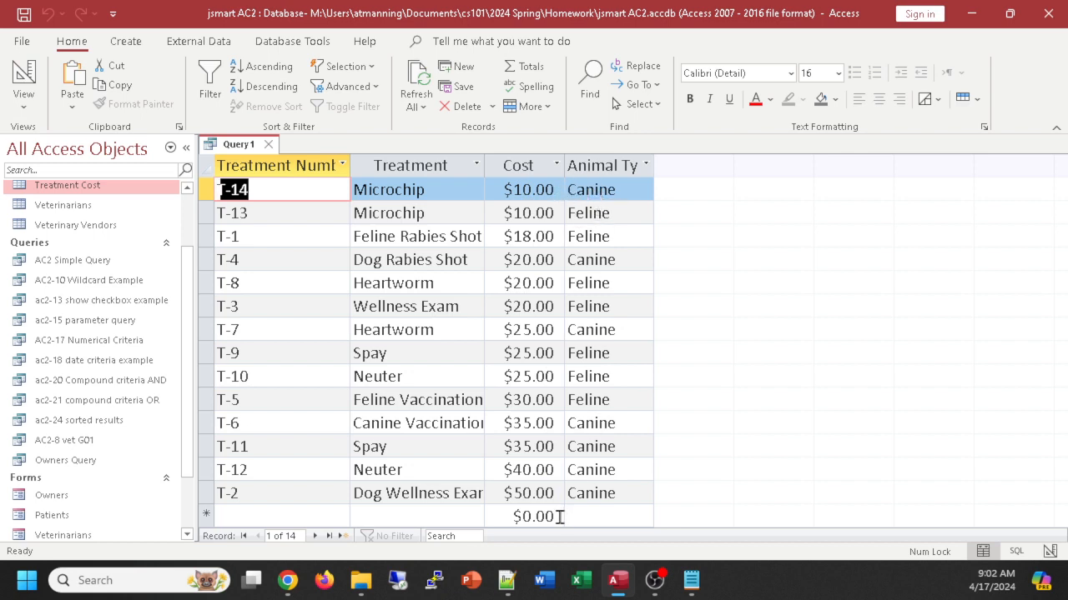
click(23, 75)
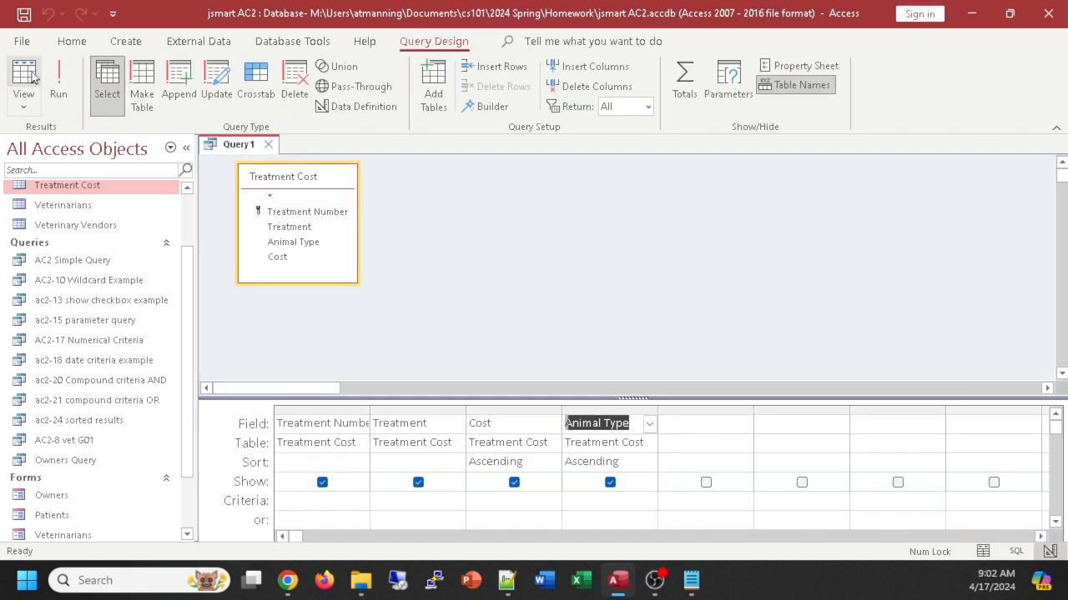
Move the Animal Type column back in front of Cost and display the query's records.
click(594, 410)
drag(601, 413, 522, 413)
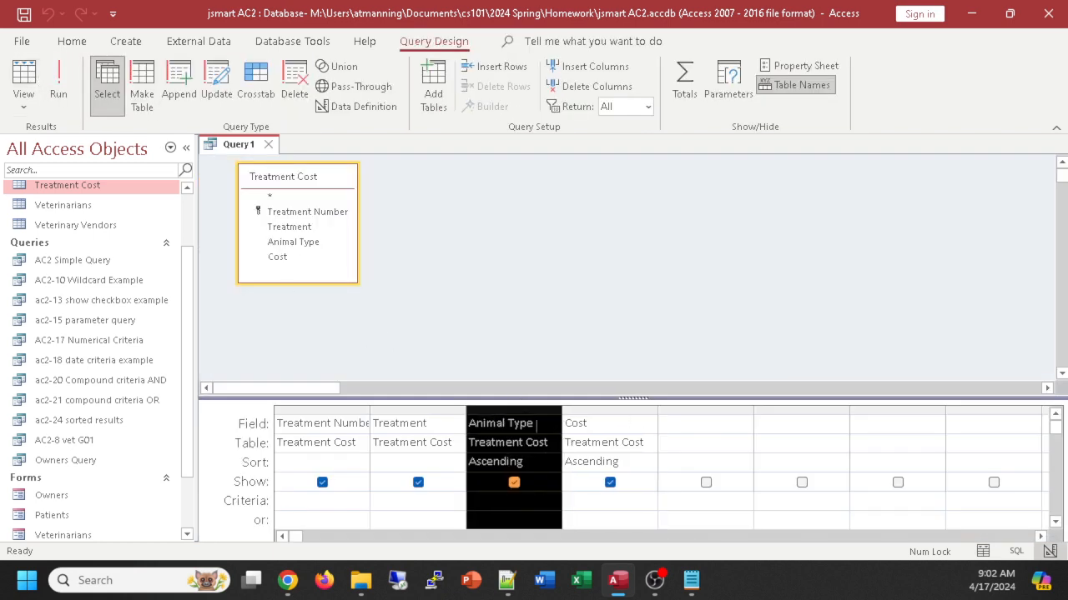
click(518, 466)
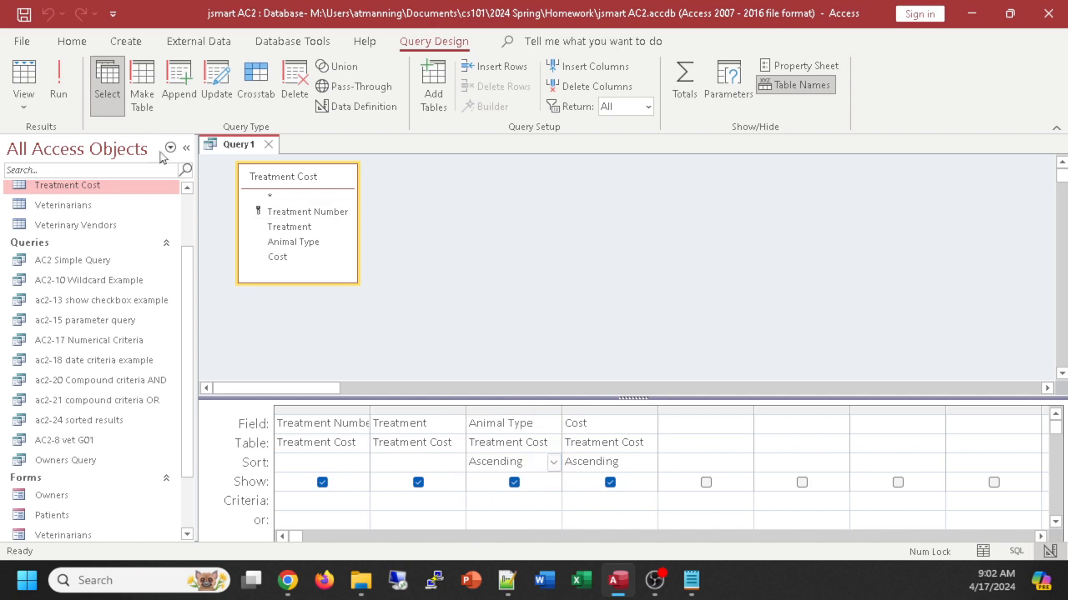
click(23, 75)
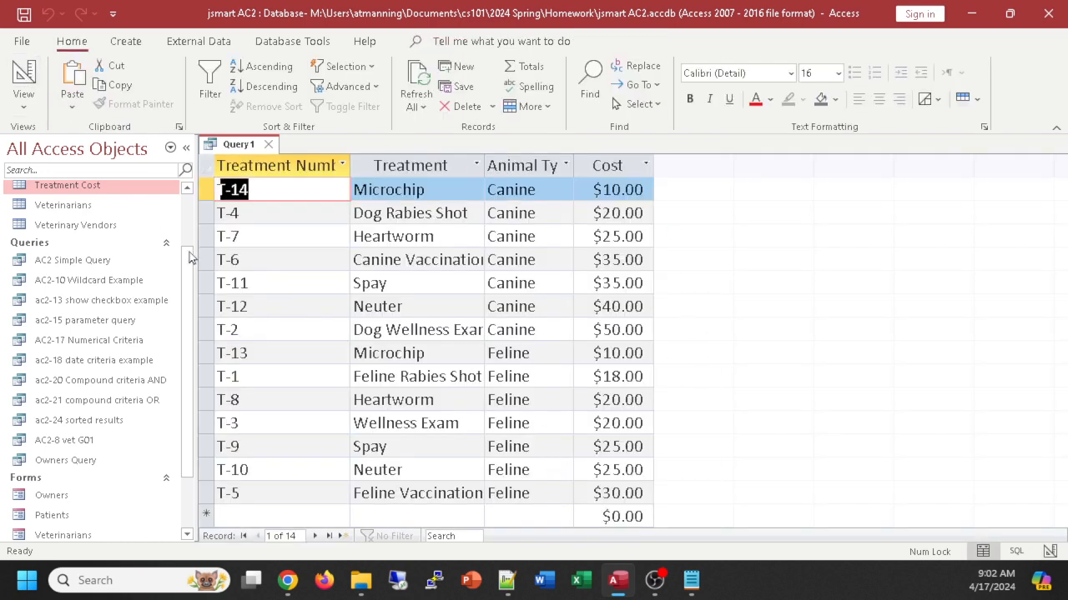
Compare the query's sort settings in Design view with the record order in Datasheet view, ending in Design view.
click(25, 74)
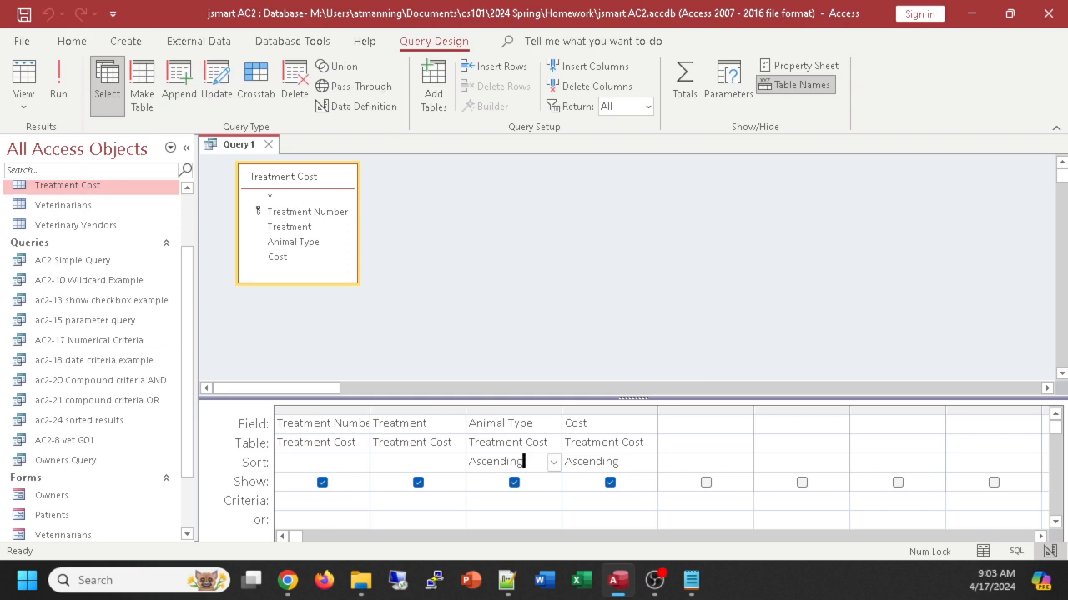
click(23, 83)
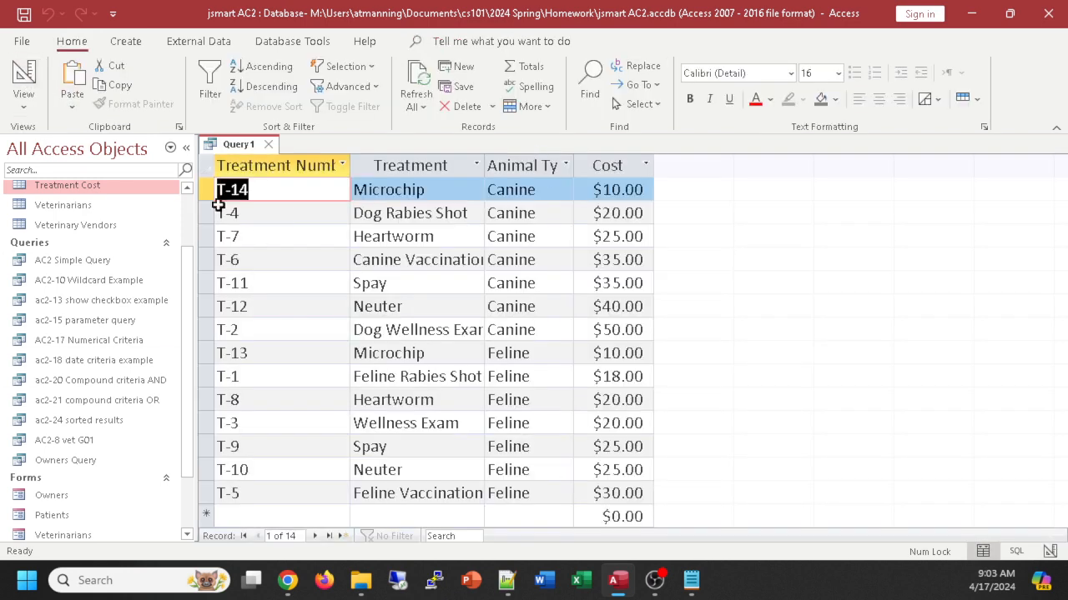
click(23, 84)
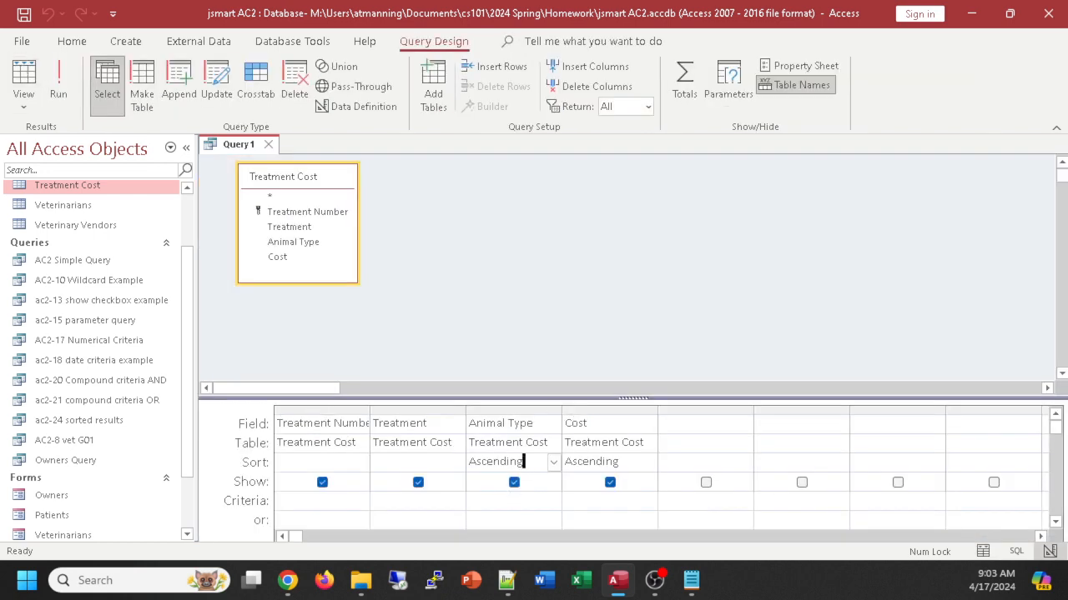
key(alt+Tab)
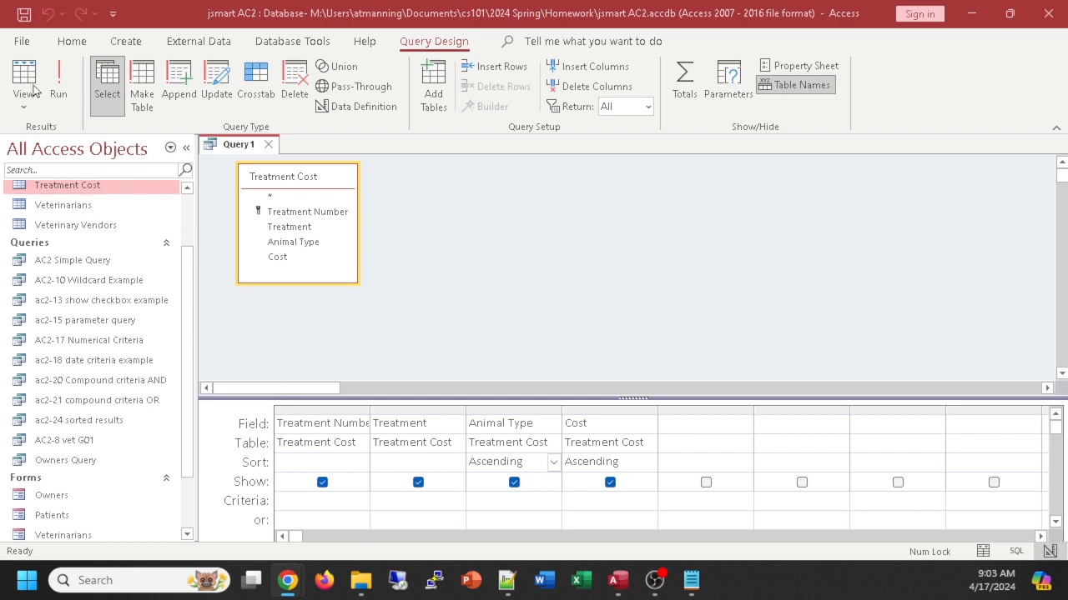
click(228, 147)
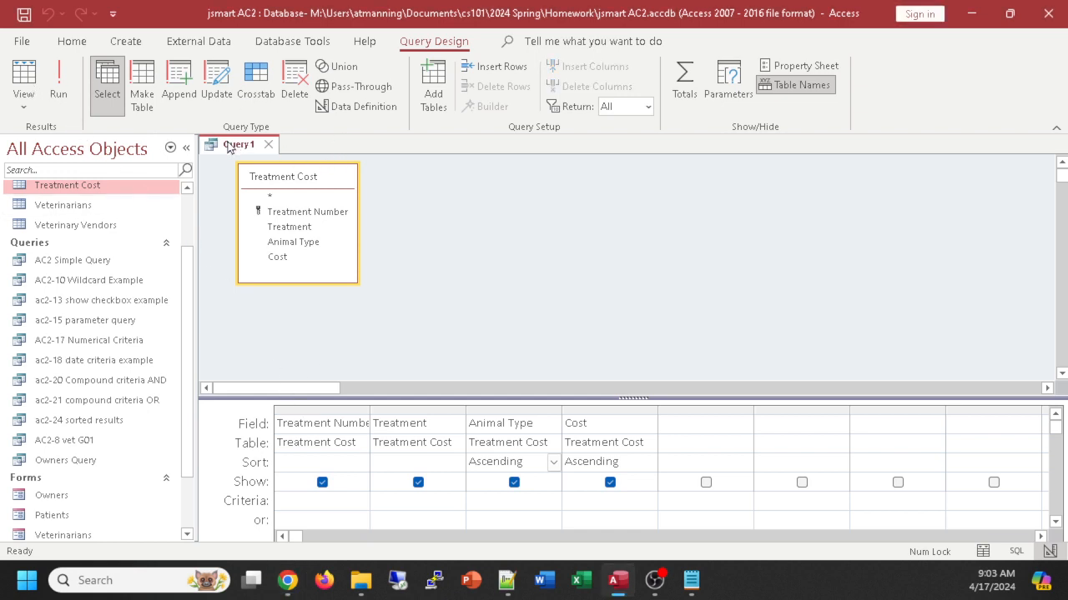
Save the query as "ac2-27 multi-column sorting", run it to view its records, and return to Design view.
key(ctrl+s)
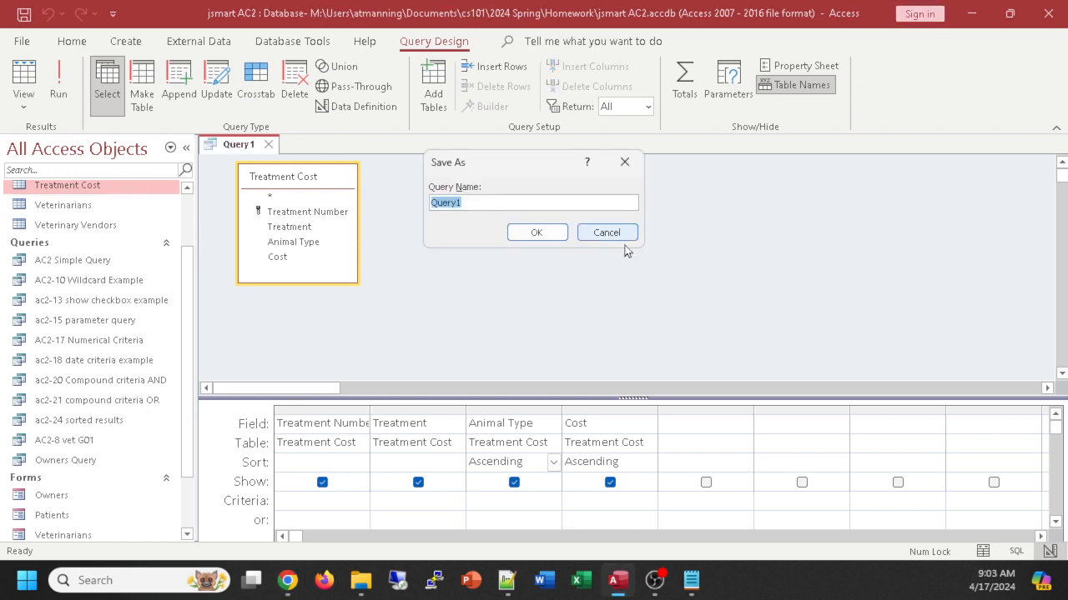
text(ac)
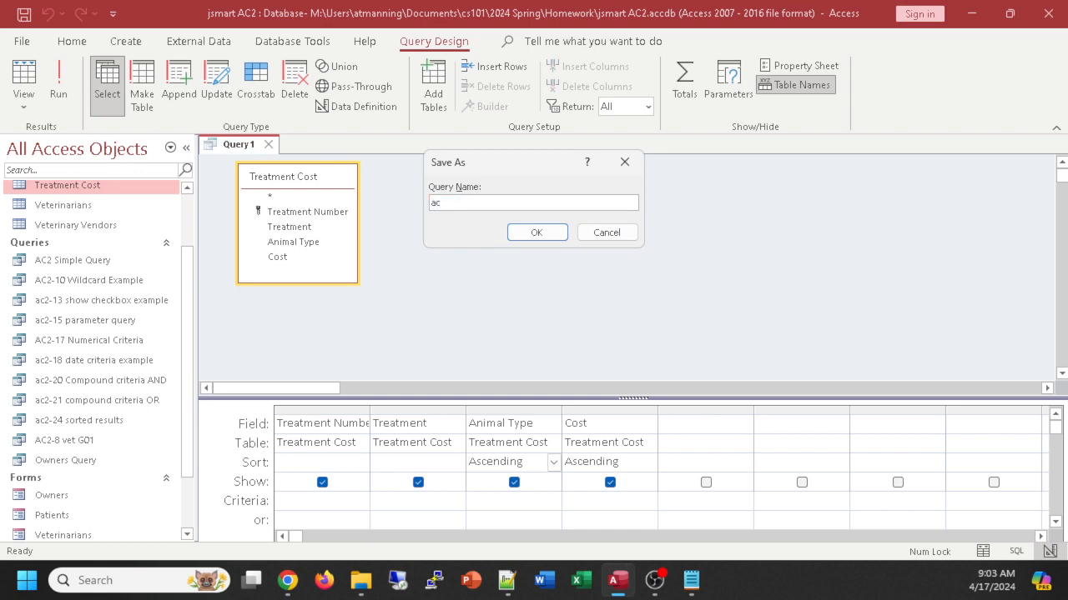
text(2-27 mi)
click(554, 233)
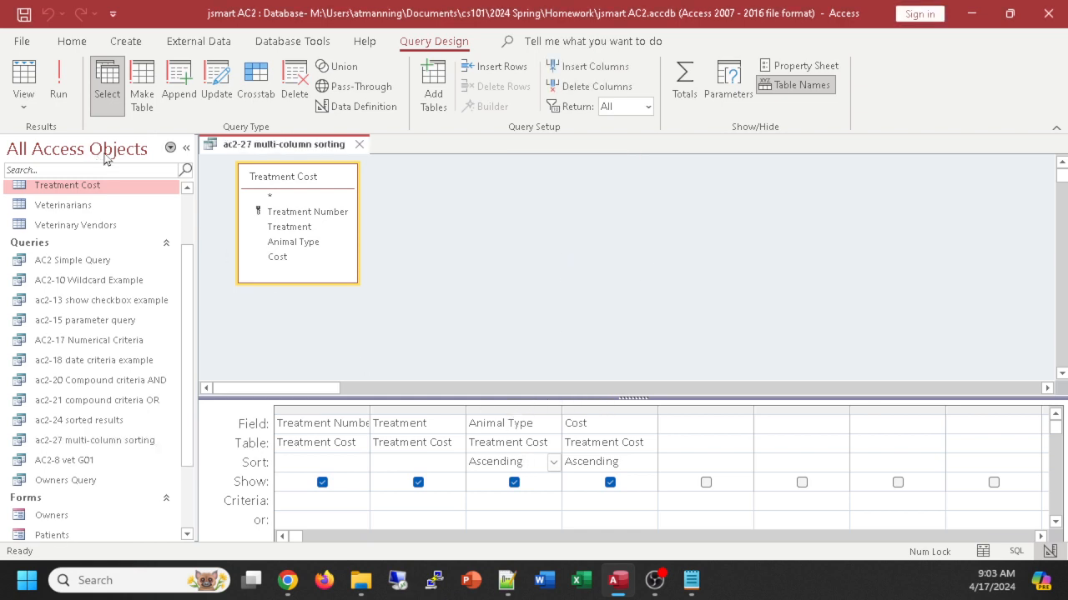
click(59, 84)
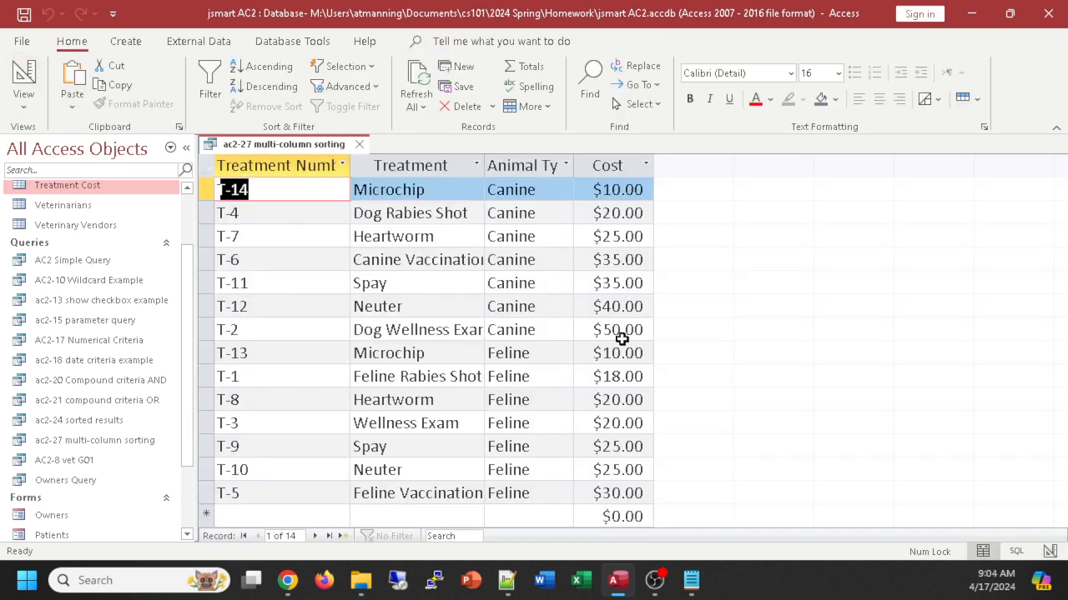
click(23, 83)
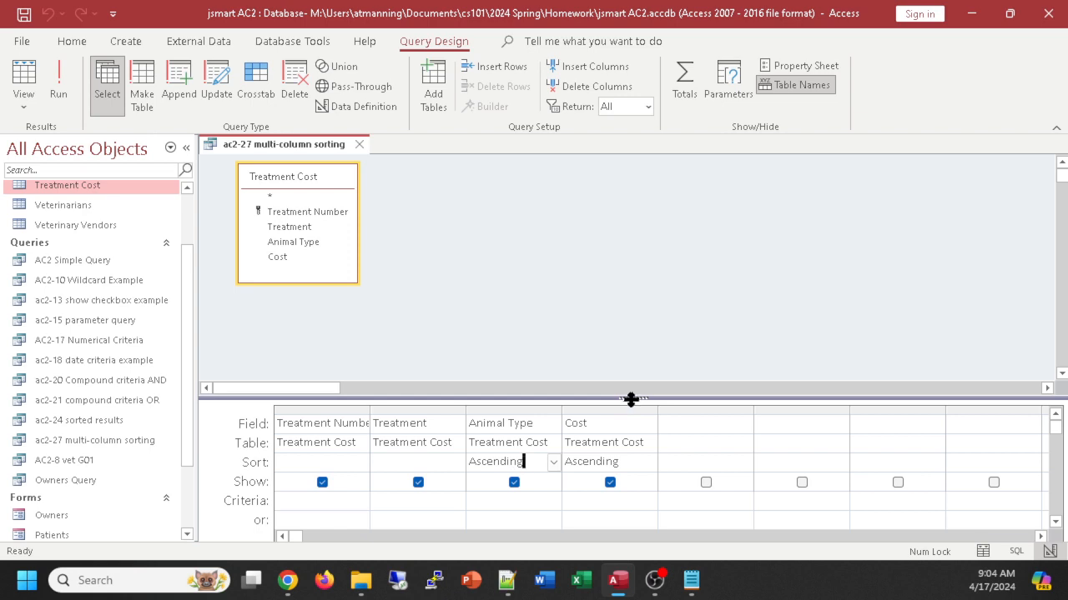
Switch to Firefox and search the web for "rain wear".
click(322, 584)
click(341, 53)
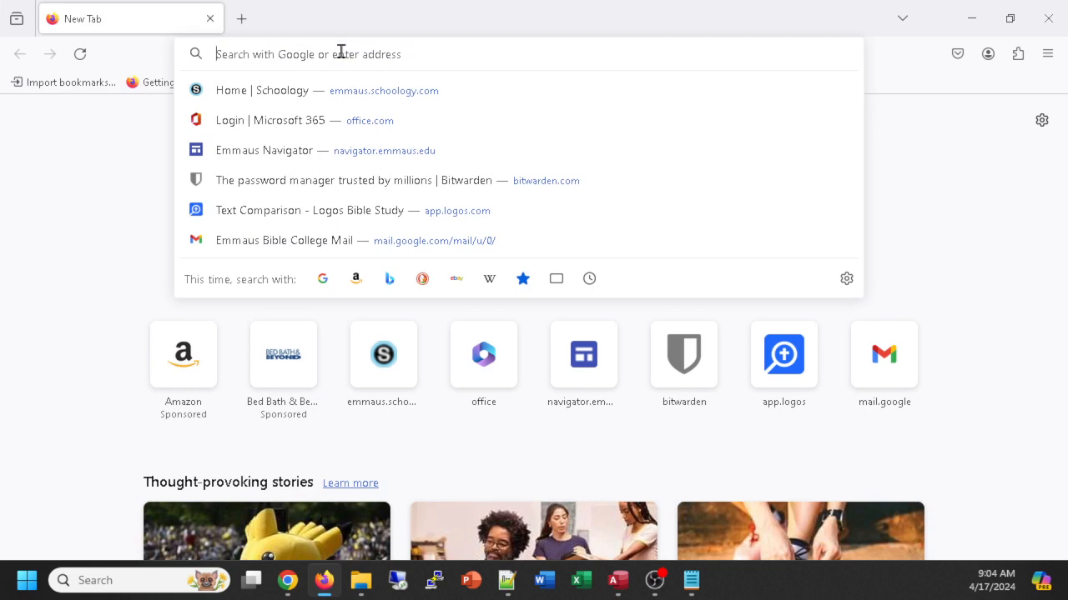
text(rain wear)
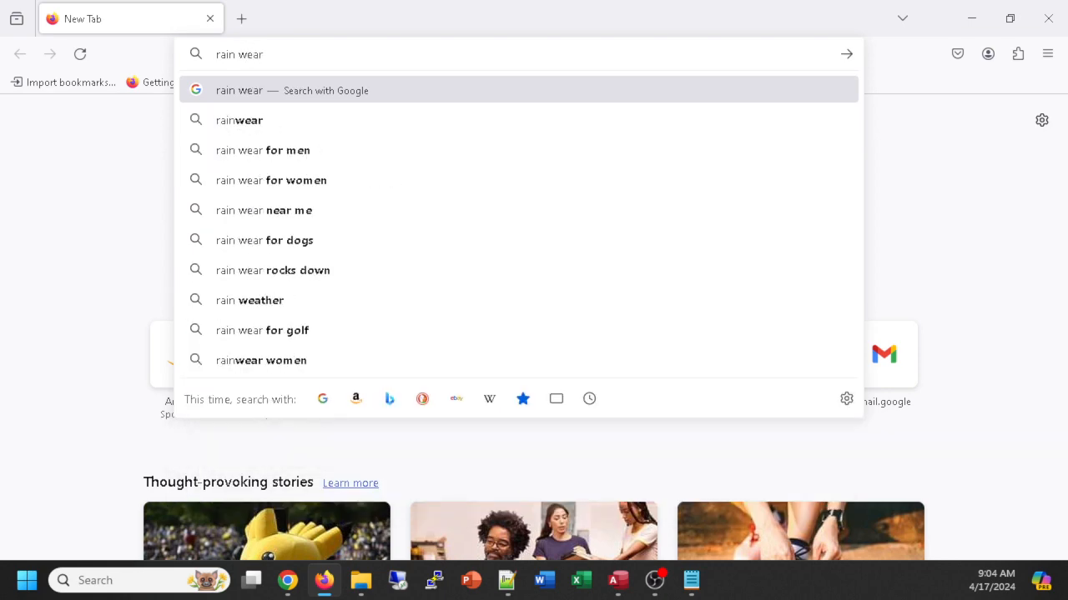
key(Return)
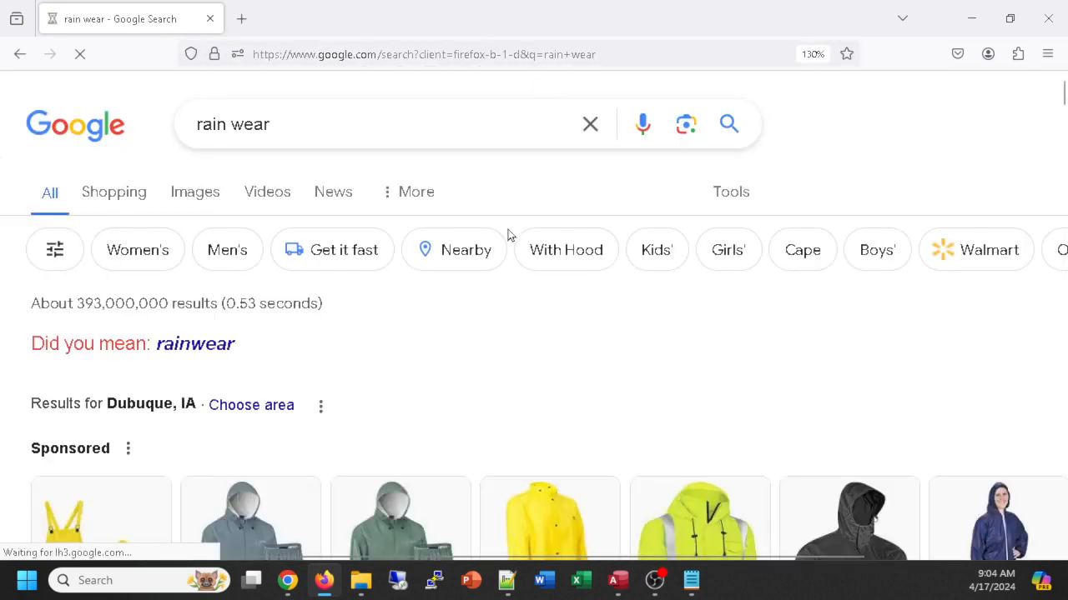
Examine the order of the sponsored listings, web results and product offers for rain wear, and close the browser.
scroll(508, 236, down, 8)
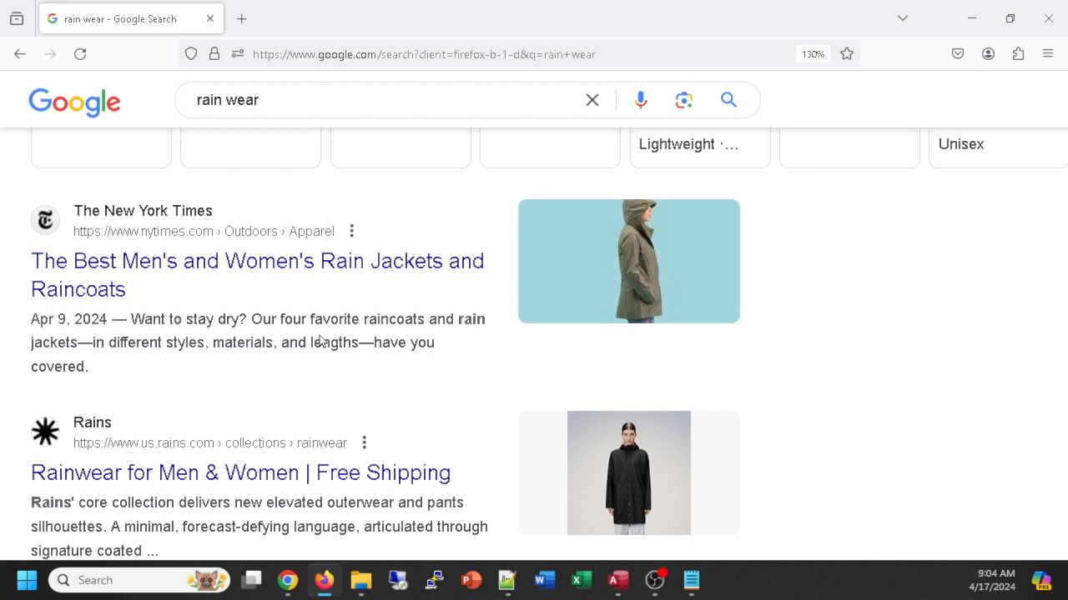
scroll(319, 341, down, 5)
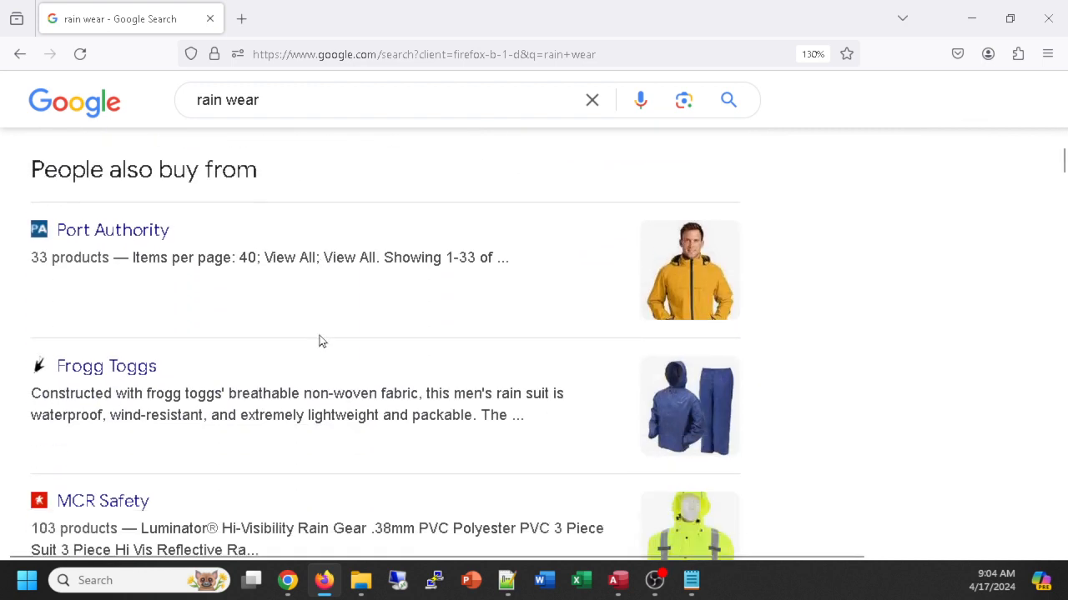
scroll(320, 340, down, 8)
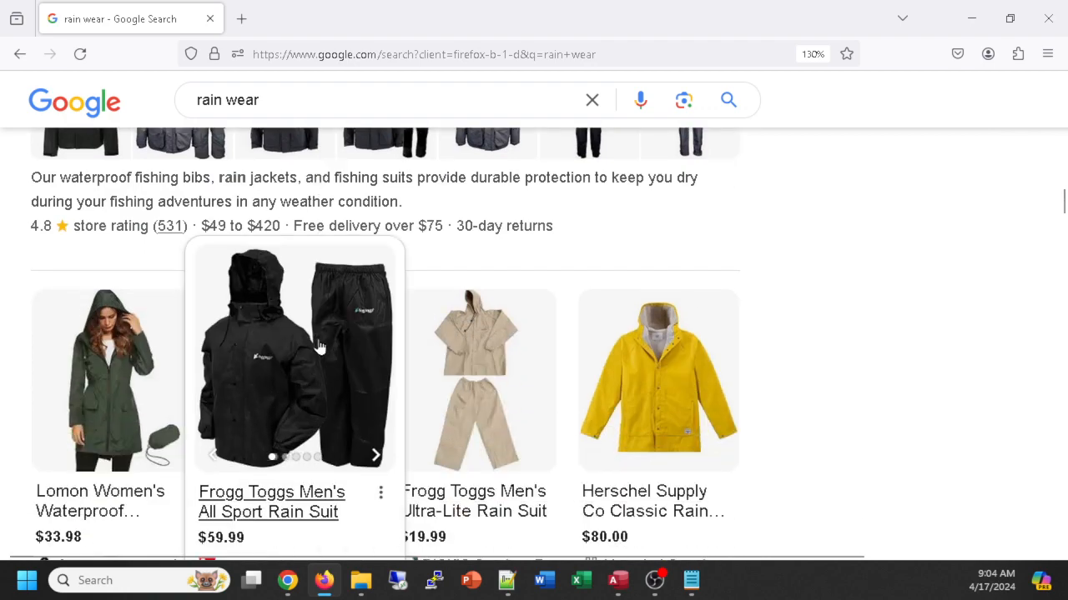
scroll(317, 338, up, 2)
scroll(317, 337, up, 10)
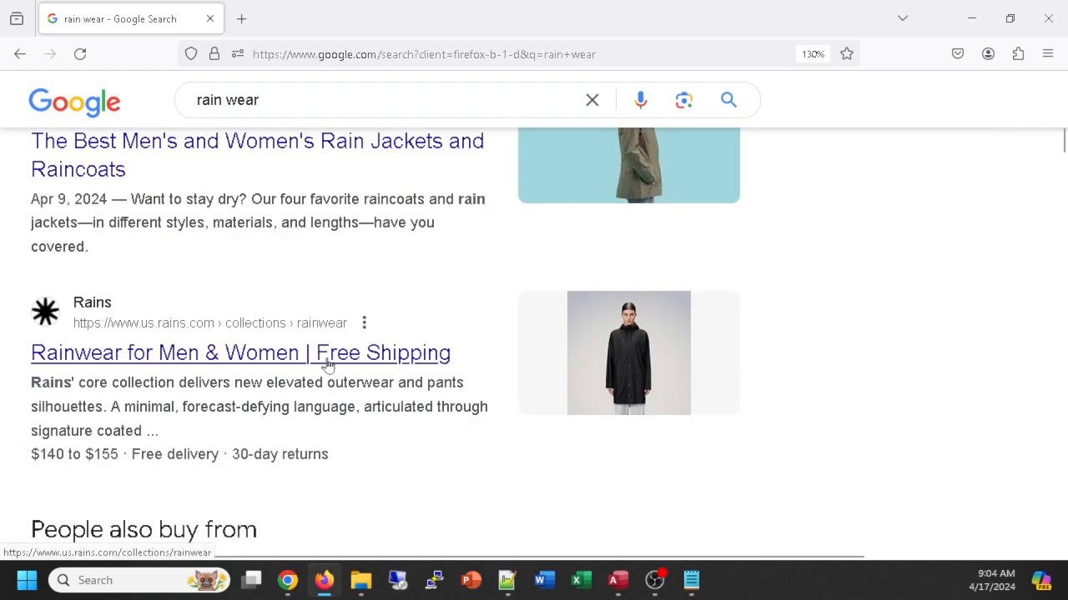
scroll(399, 296, up, 4)
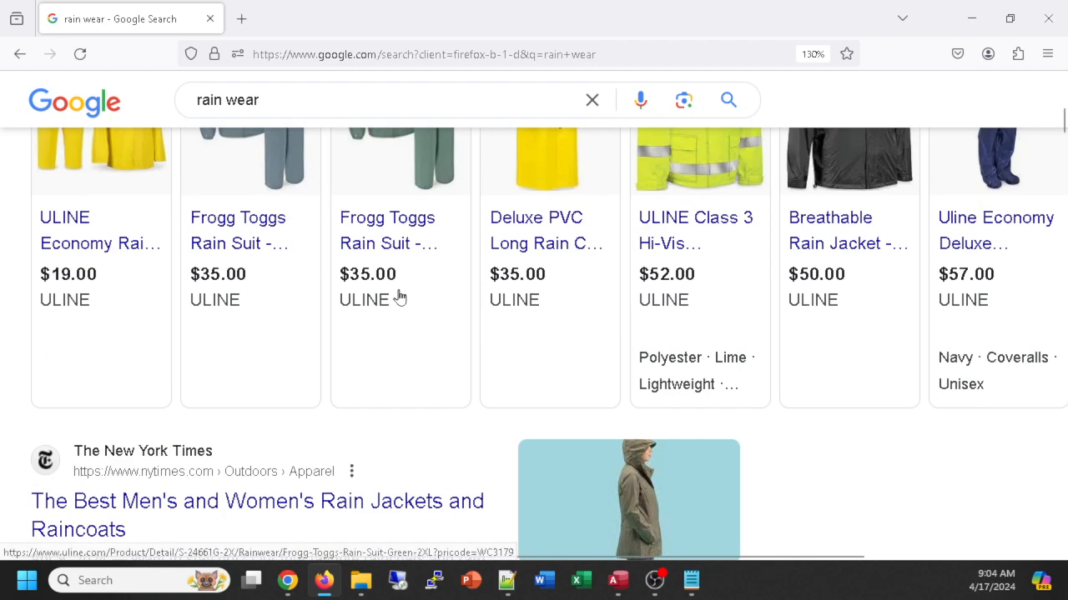
scroll(400, 297, up, 5)
scroll(395, 334, down, 4)
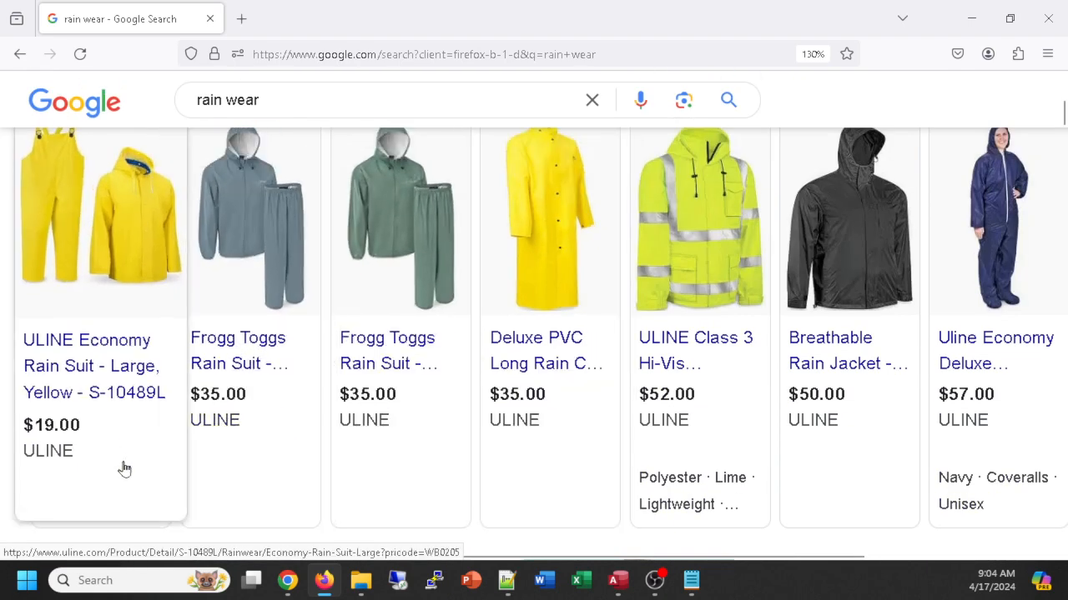
scroll(279, 444, down, 5)
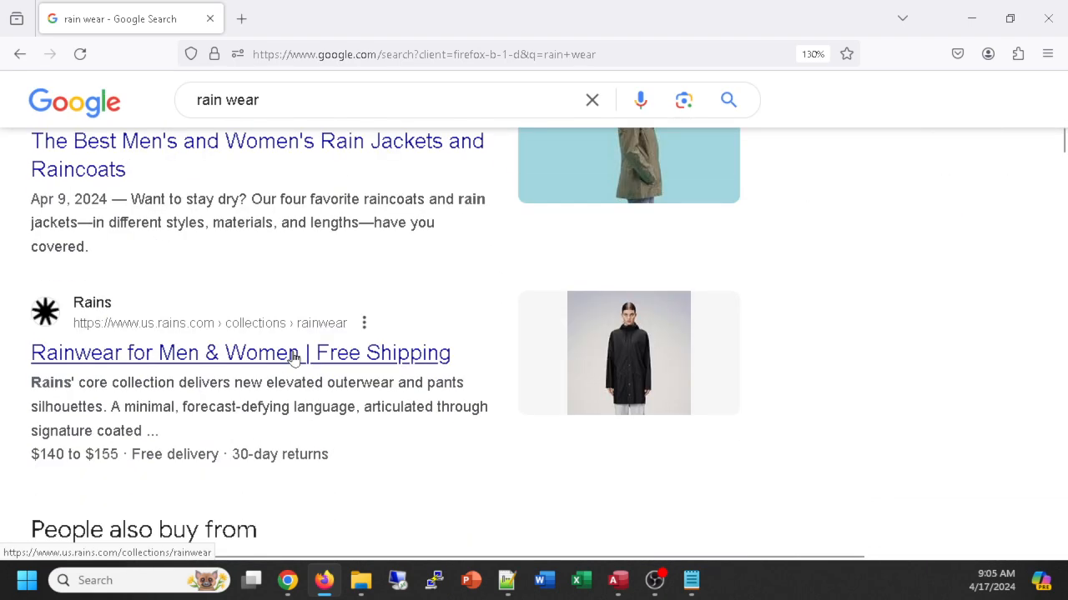
scroll(294, 359, up, 2)
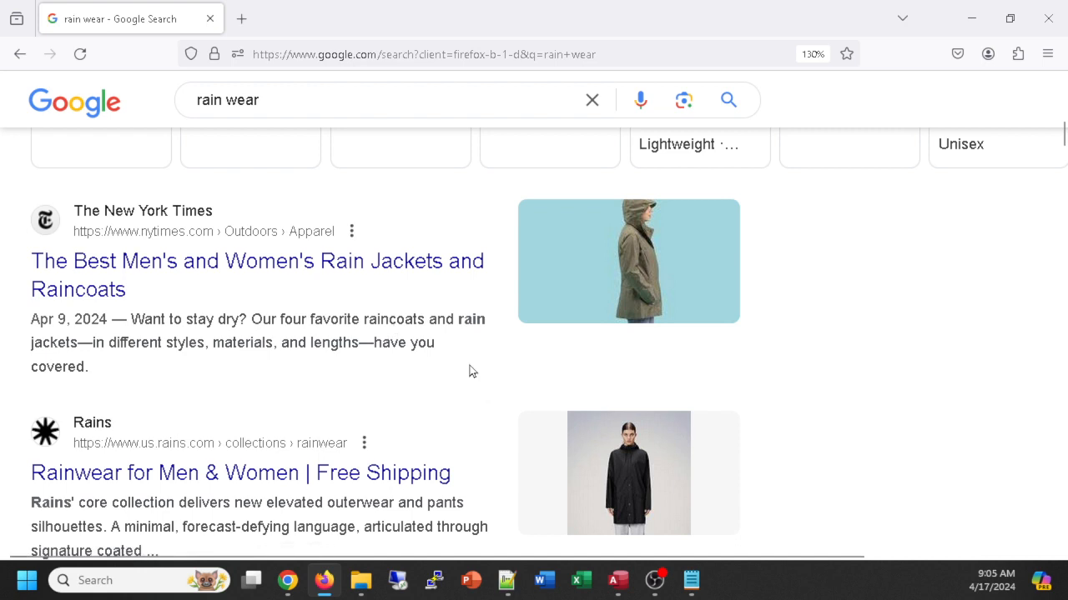
scroll(257, 381, down, 3)
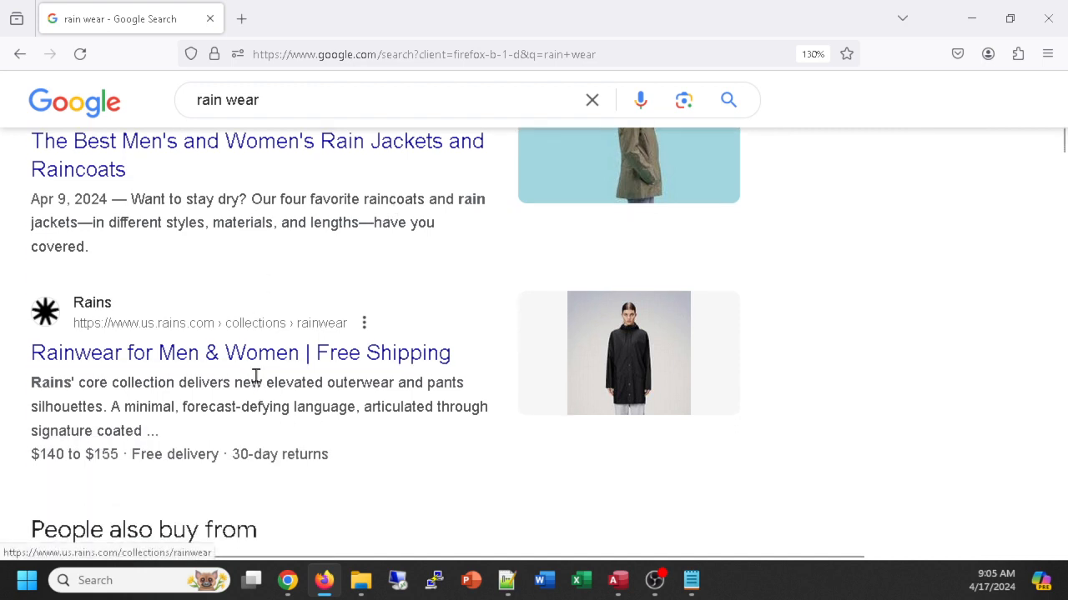
scroll(281, 376, down, 2)
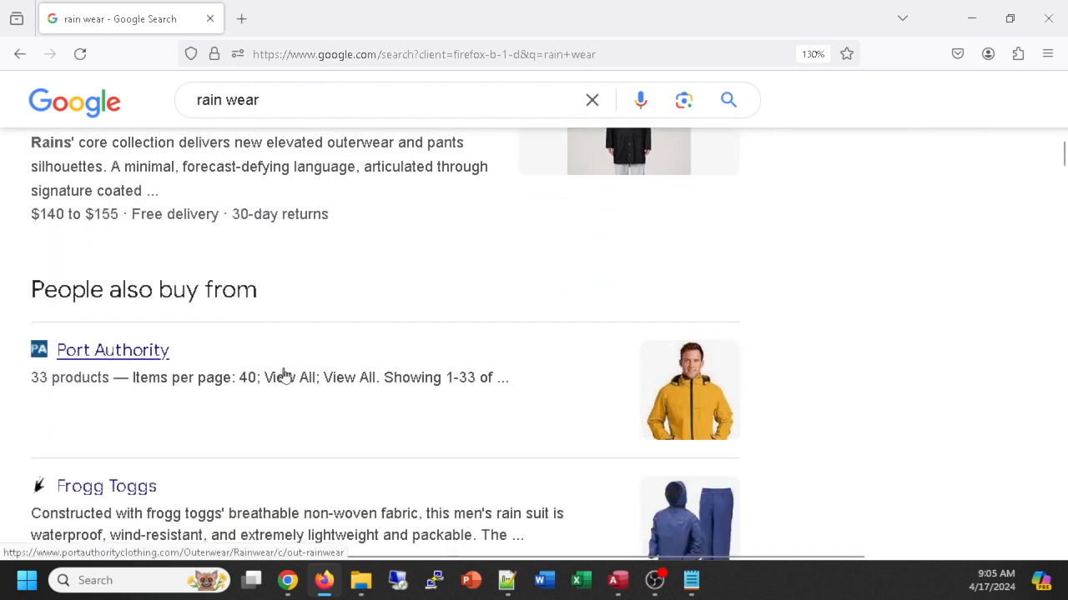
scroll(284, 376, down, 1)
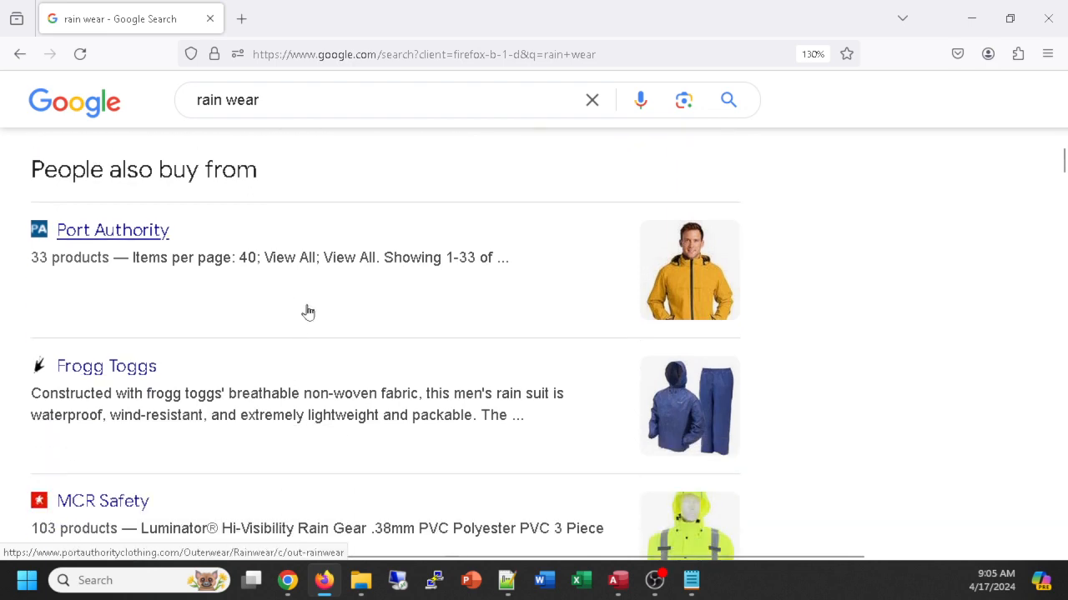
scroll(395, 275, down, 4)
scroll(397, 277, down, 10)
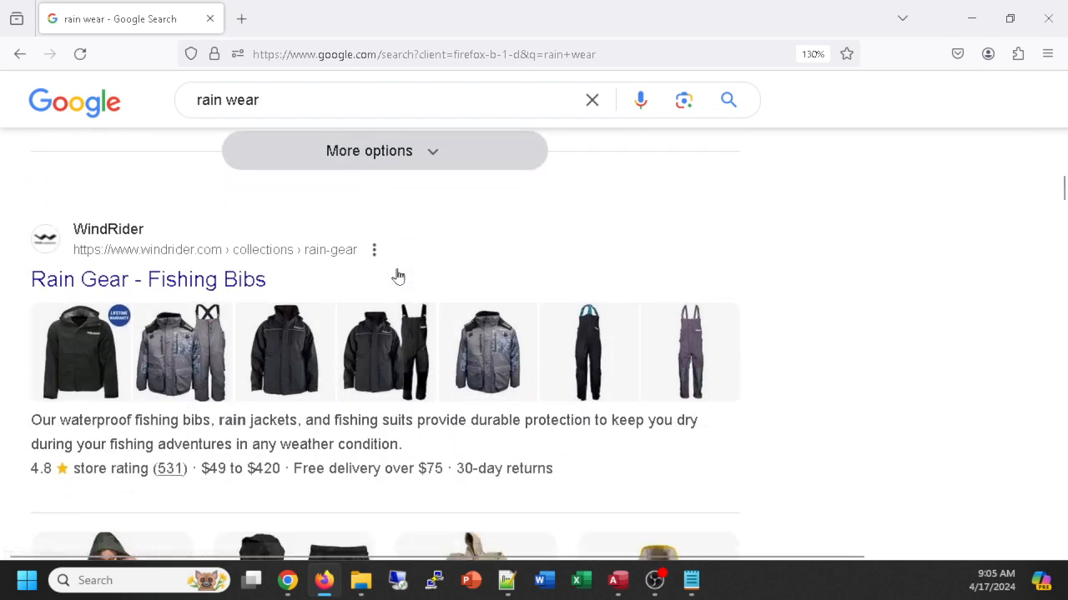
scroll(884, 376, down, 8)
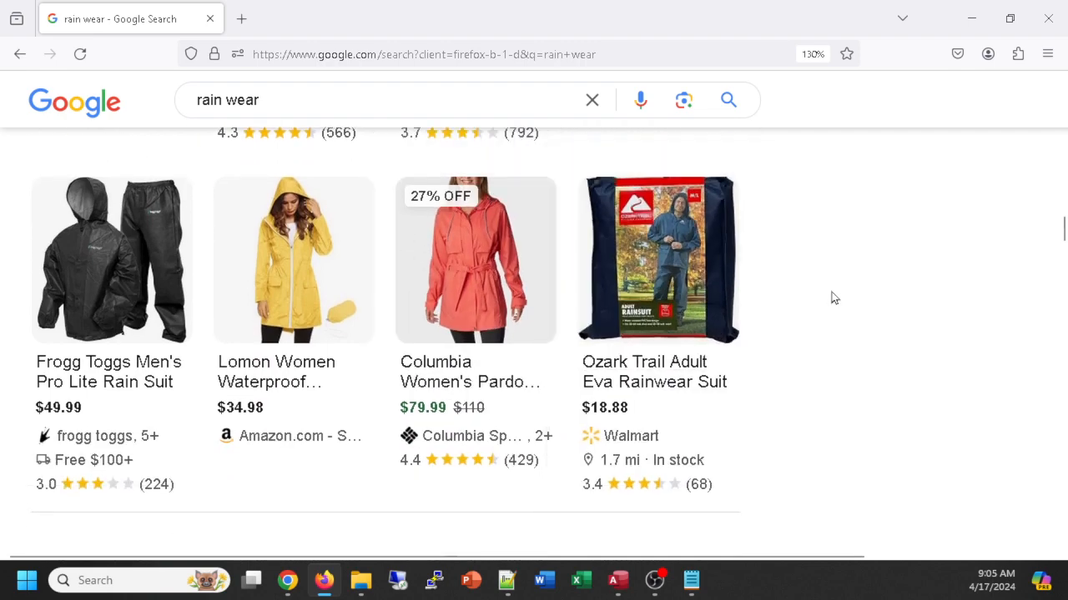
scroll(884, 377, down, 6)
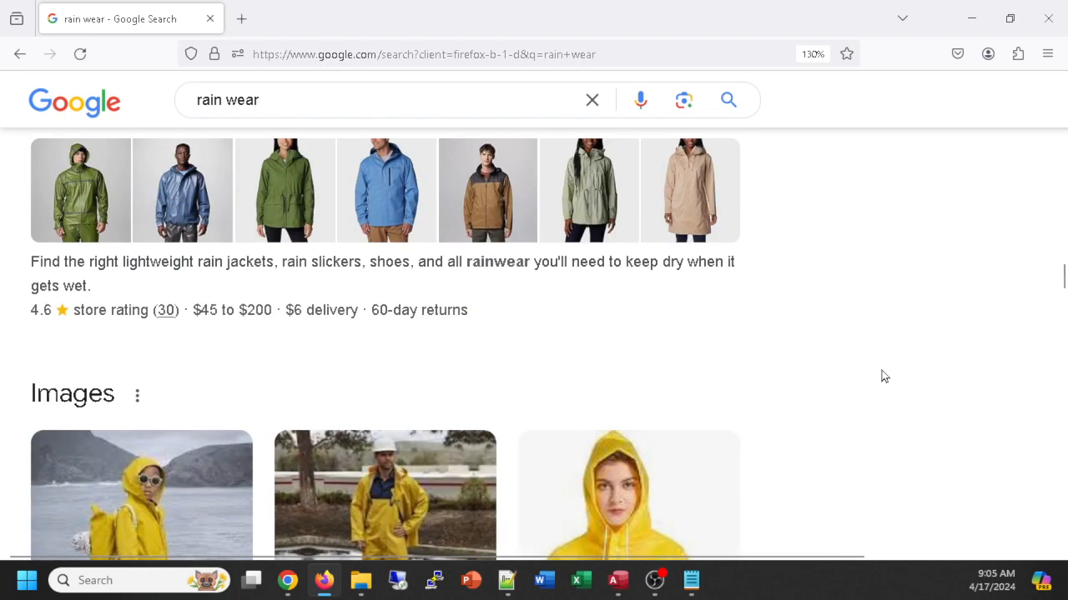
scroll(884, 377, up, 5)
scroll(884, 377, up, 7)
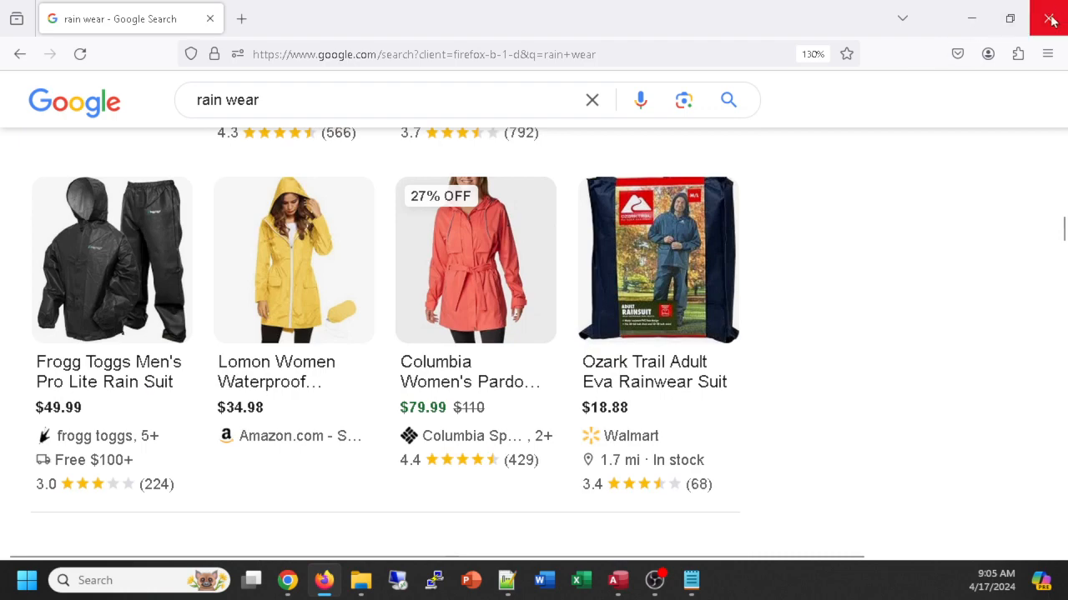
scroll(918, 362, up, 6)
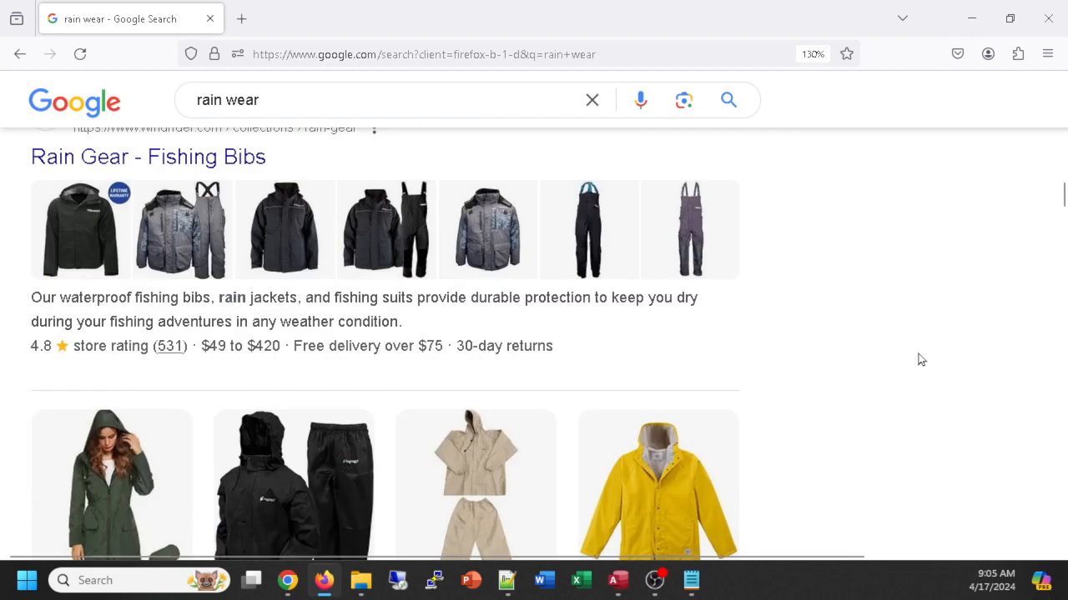
scroll(921, 359, up, 8)
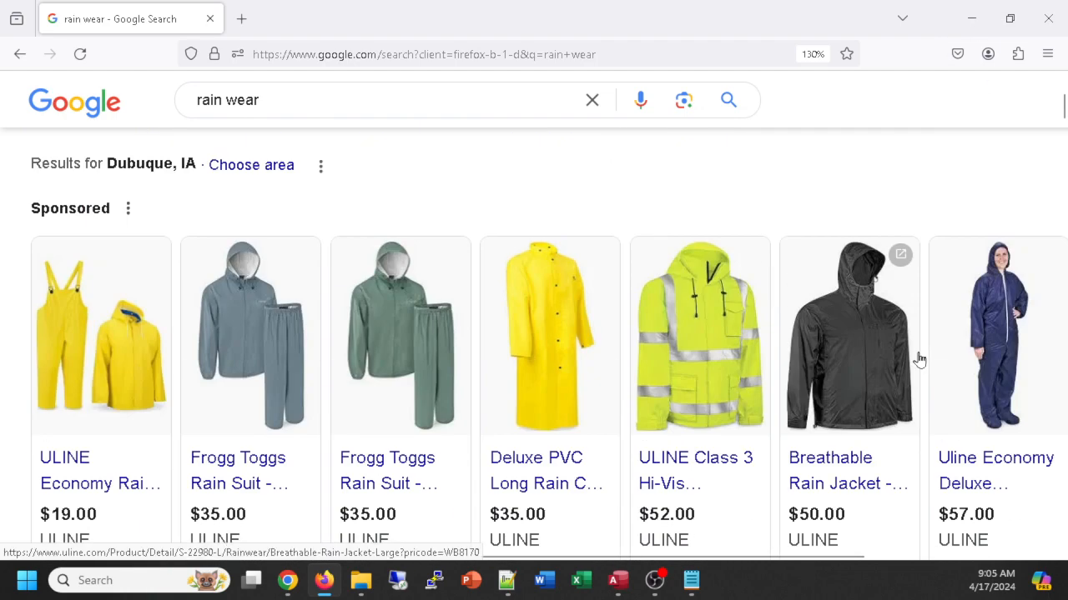
scroll(921, 360, up, 3)
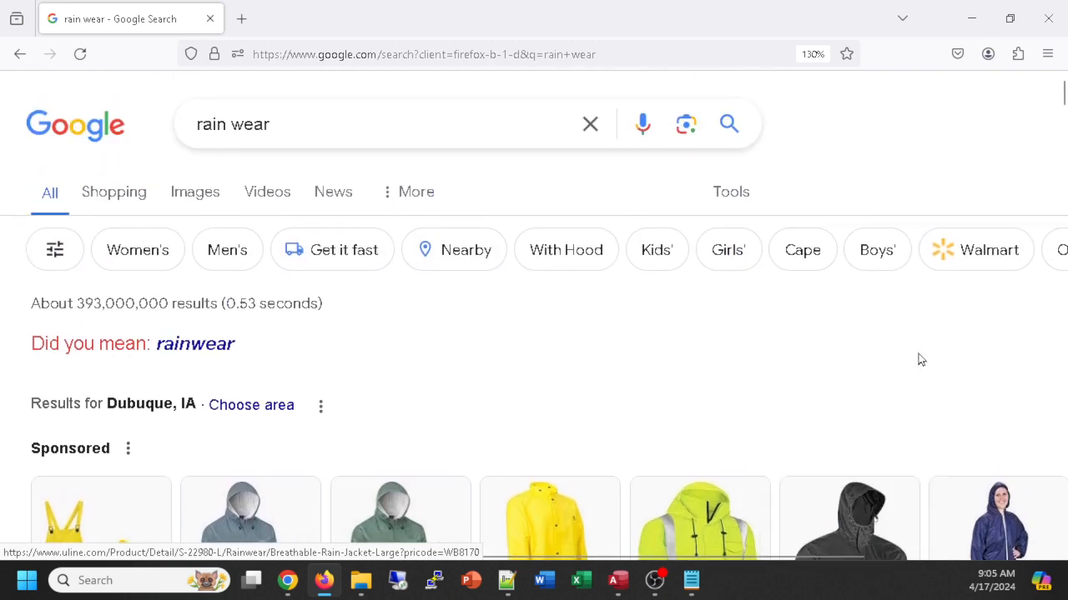
click(1045, 19)
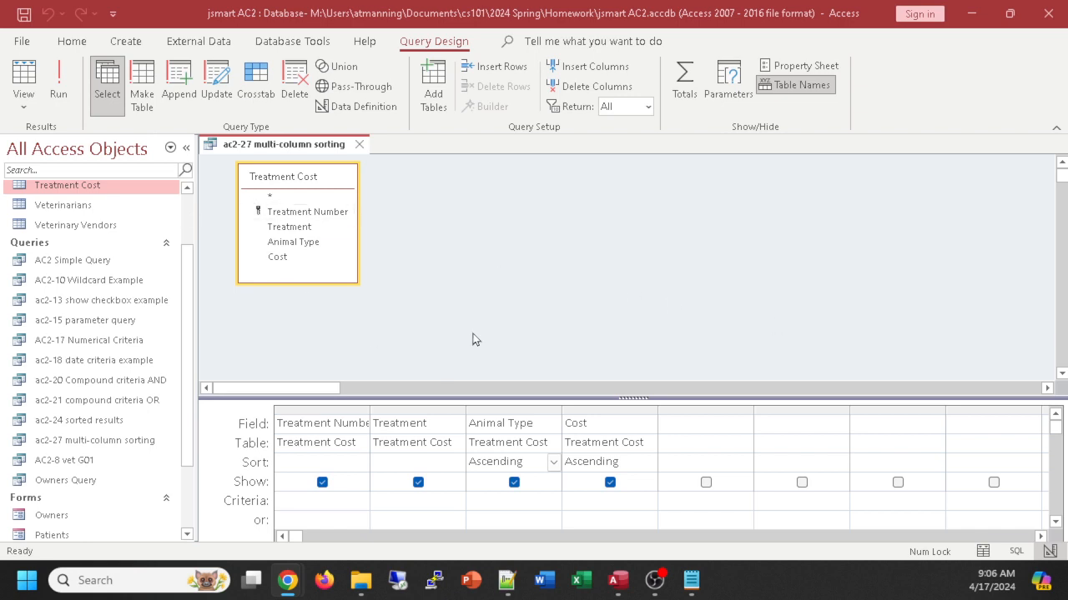
Review all records of the multi-column sorting query in Datasheet view and return to Design view.
scroll(592, 240, down, 2)
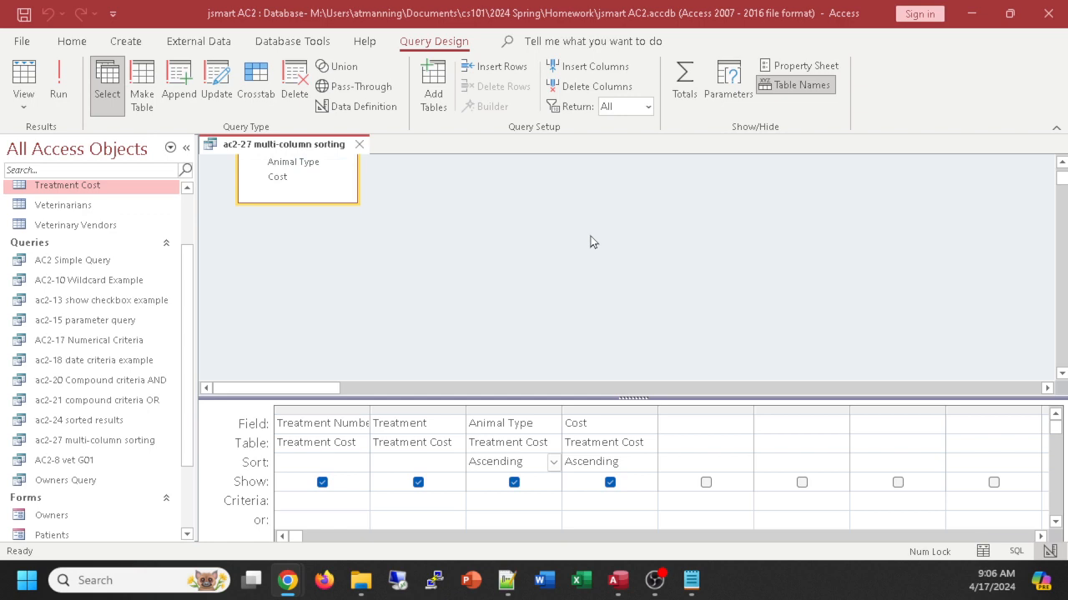
scroll(588, 240, up, 2)
click(27, 77)
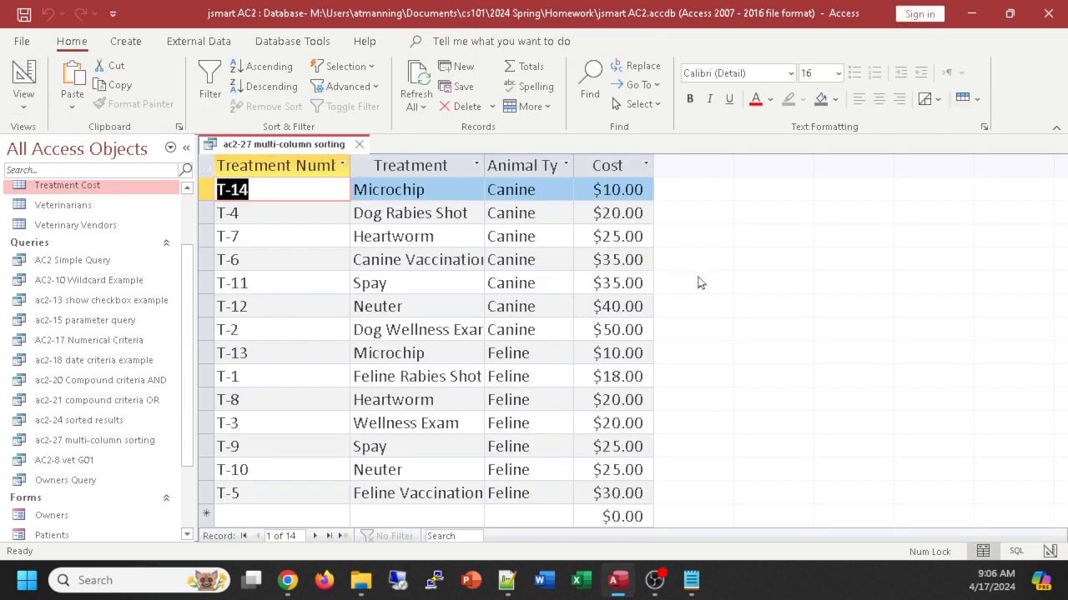
click(23, 80)
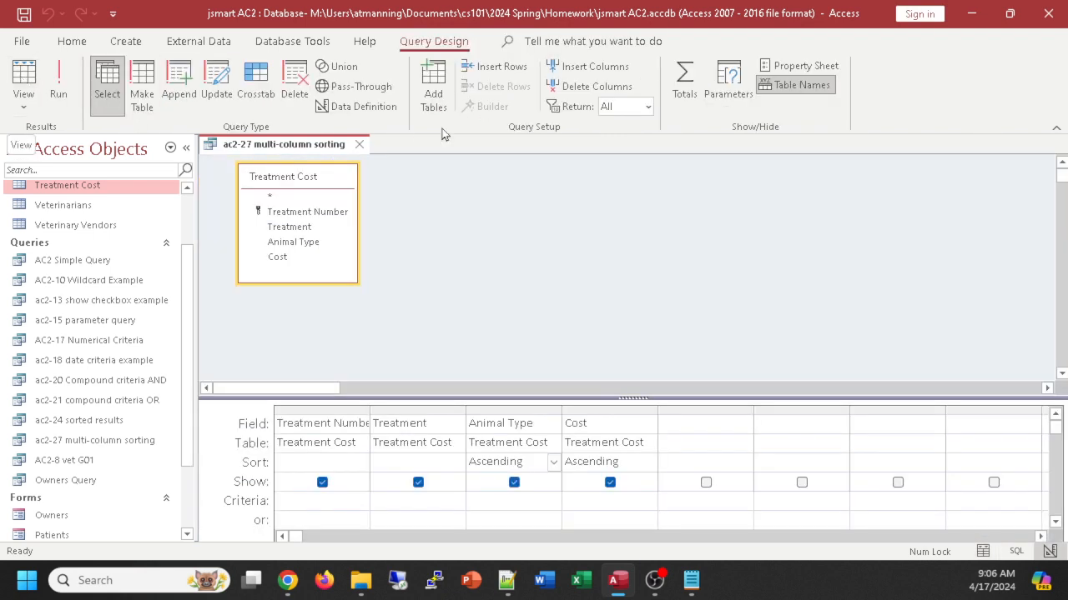
Limit the query to return the top 5 records, check them in Datasheet view, and return to Design view.
click(648, 111)
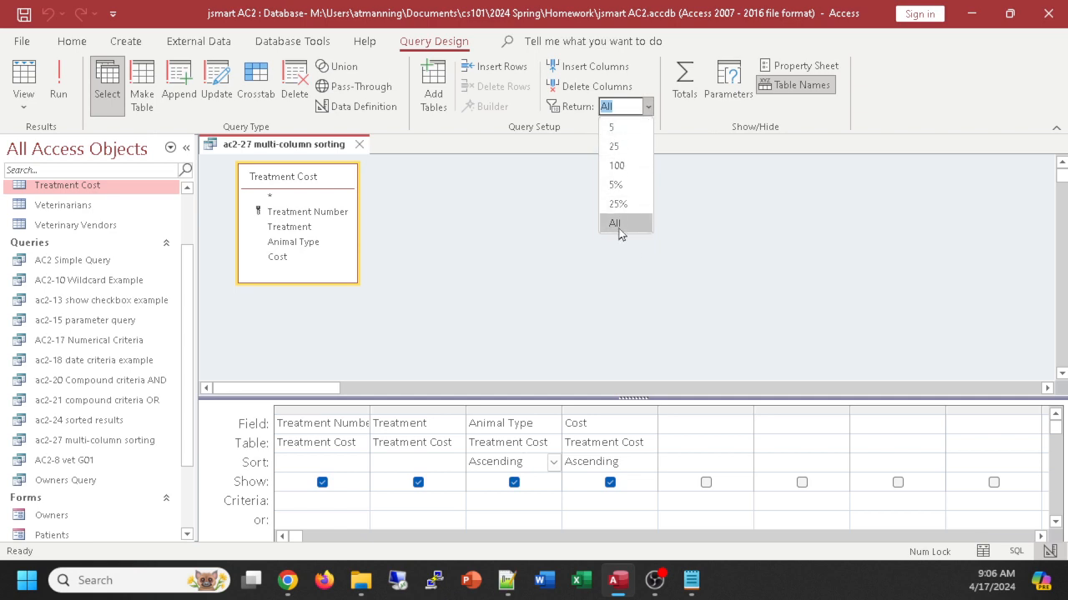
click(612, 130)
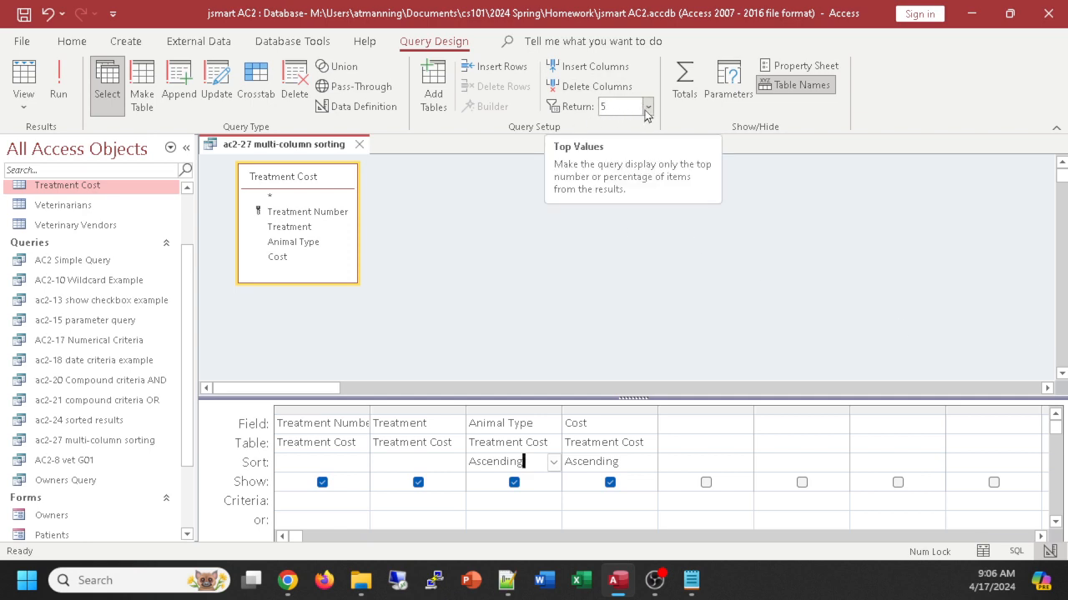
click(20, 79)
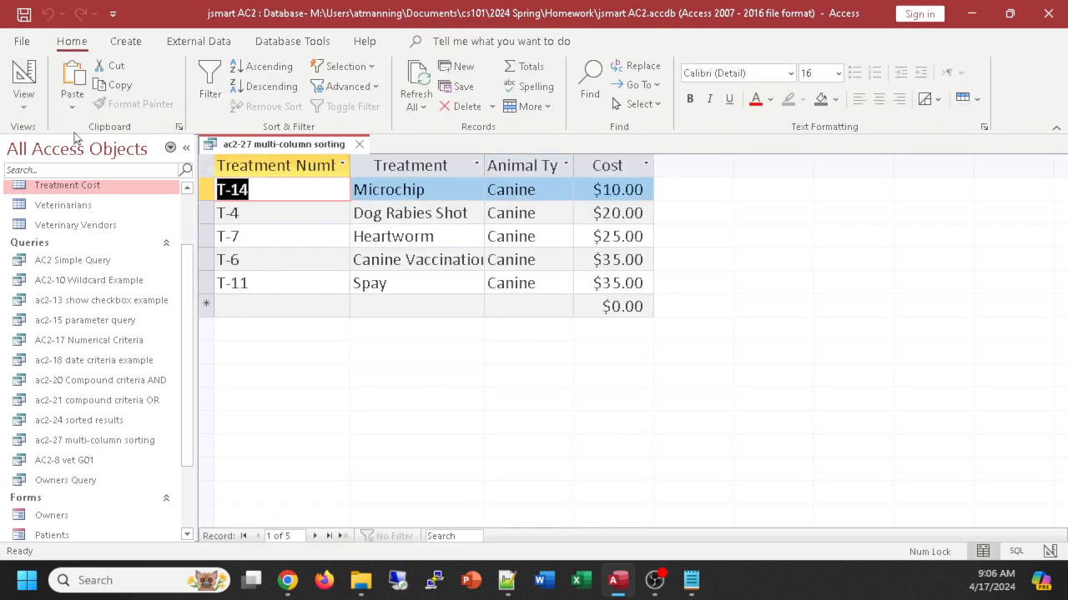
click(23, 83)
click(647, 111)
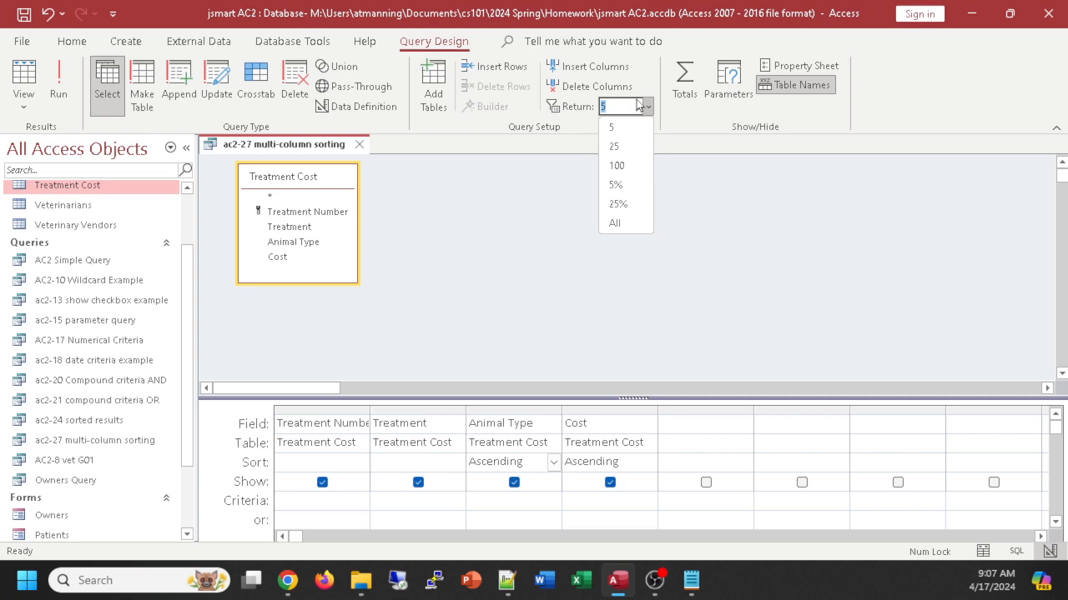
click(546, 193)
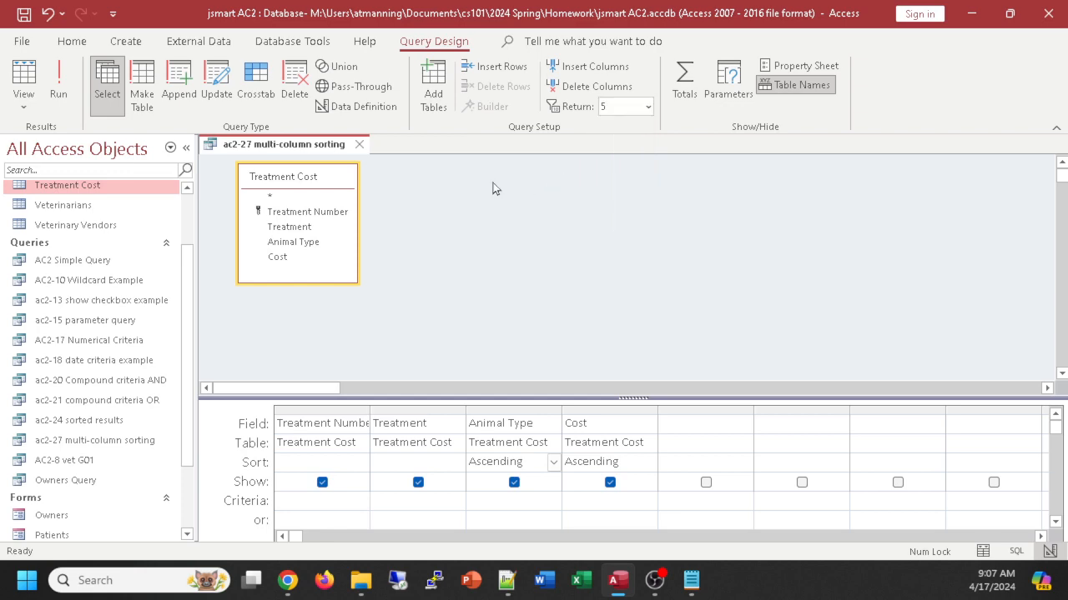
Save a copy of the open query as a new query named "ac2-28 top-values query" and close Access.
click(28, 43)
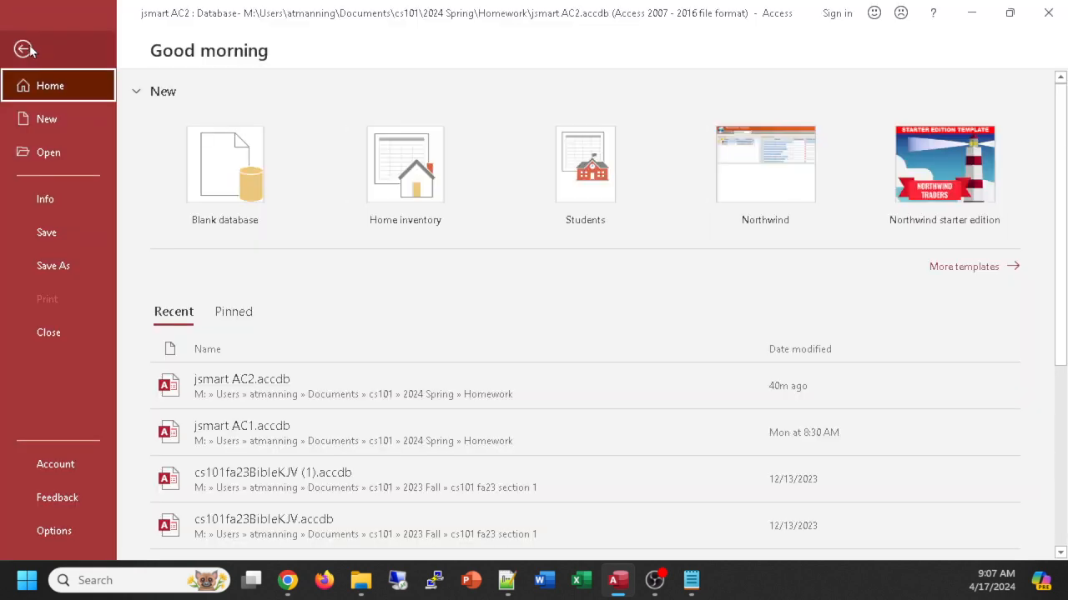
click(44, 267)
click(215, 190)
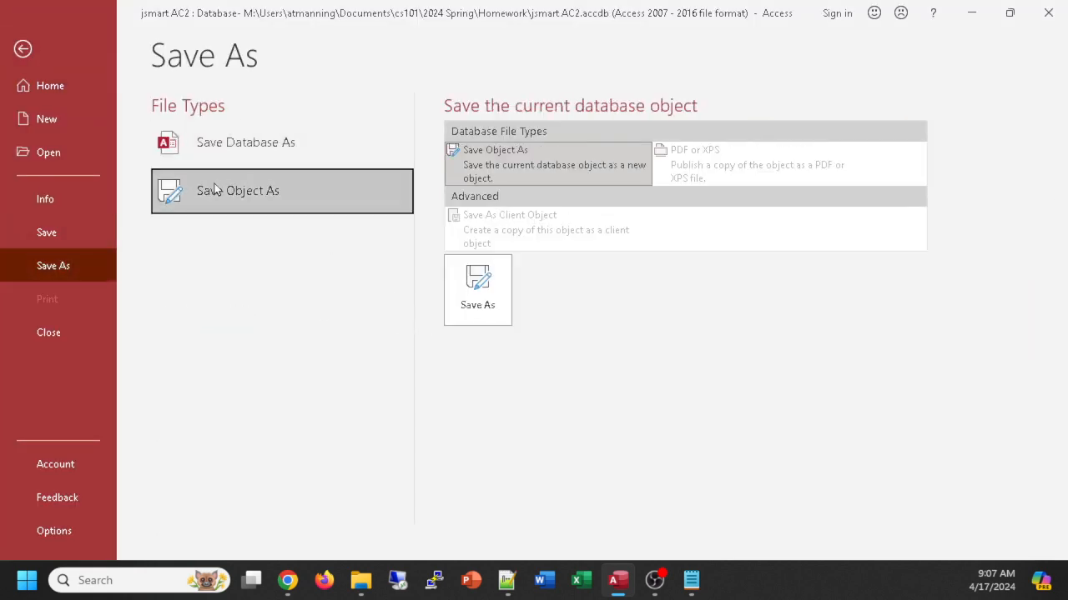
click(477, 291)
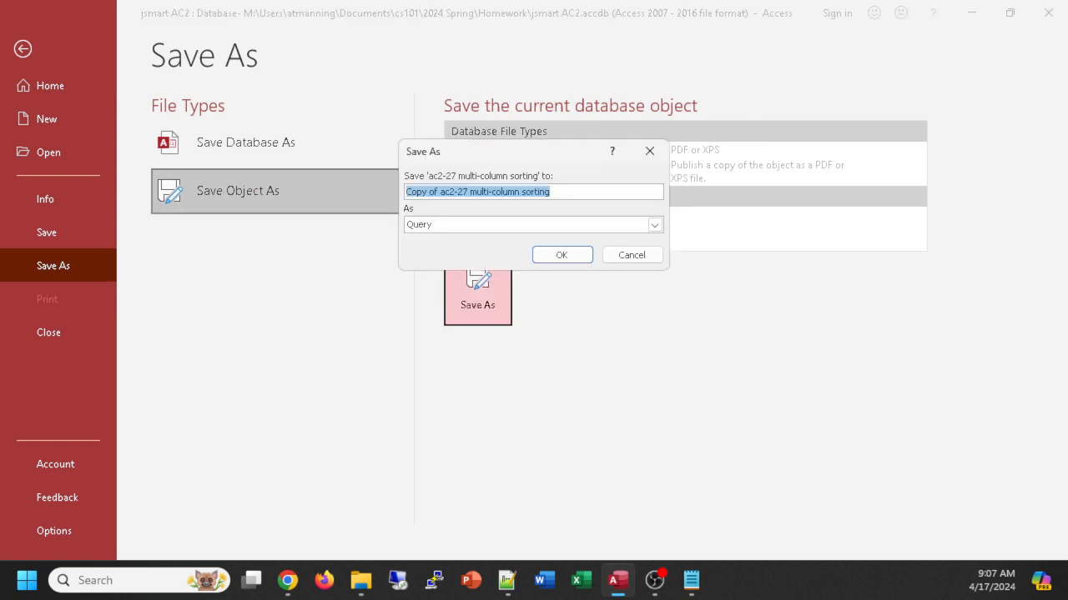
key(alt+Tab)
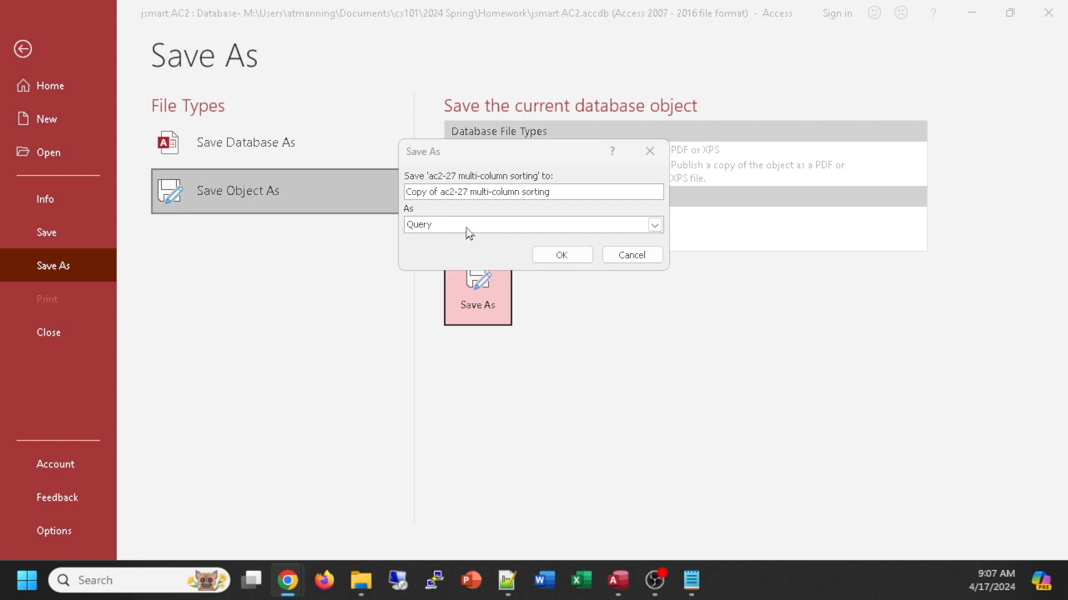
key(alt+Tab)
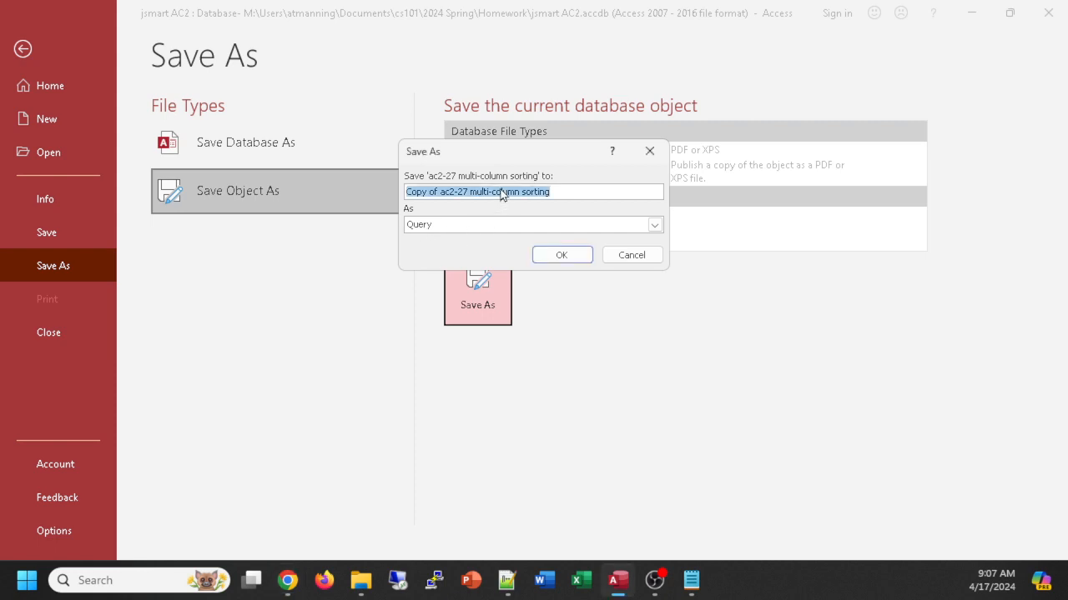
text(ac2-)
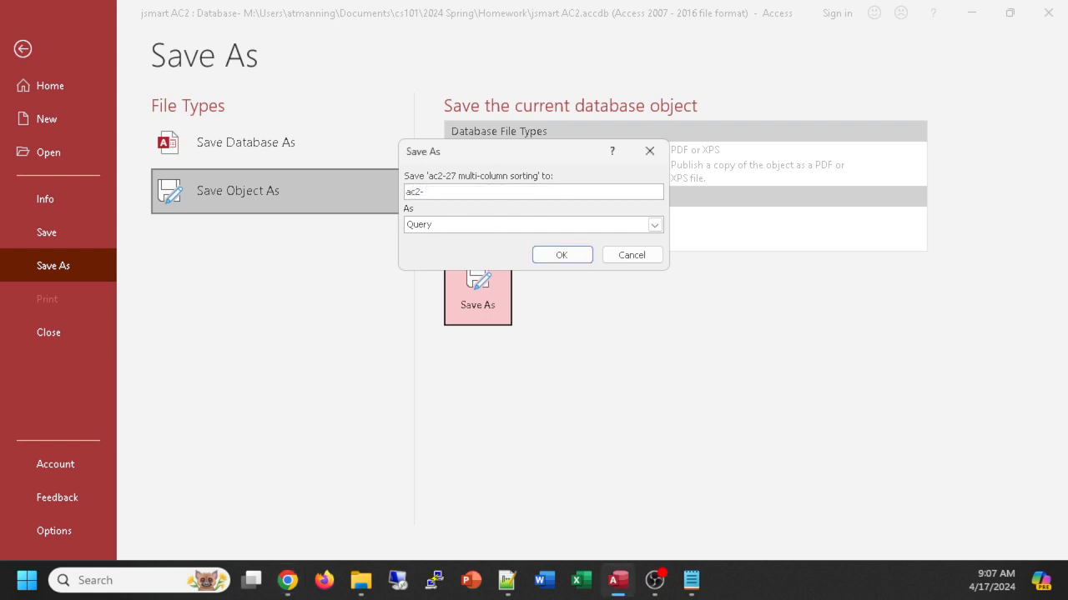
text(28 top-values query)
click(588, 259)
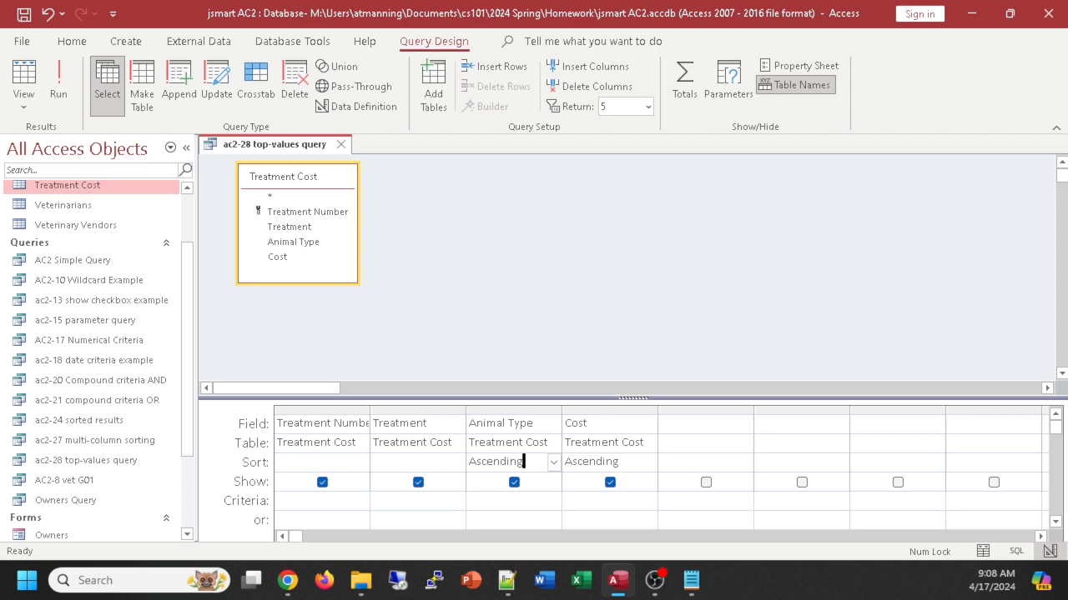
click(1048, 14)
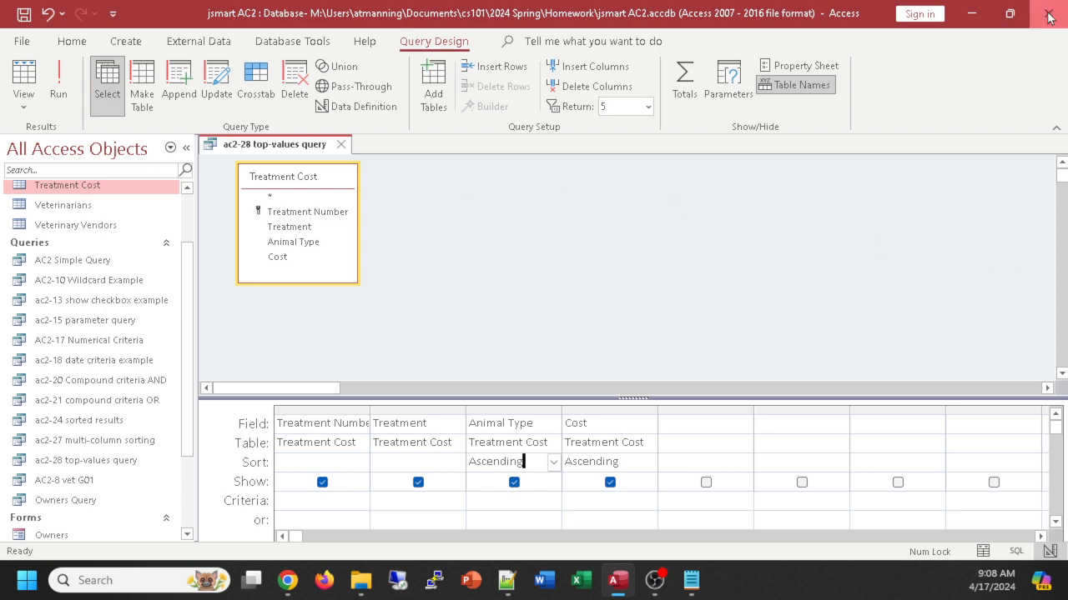